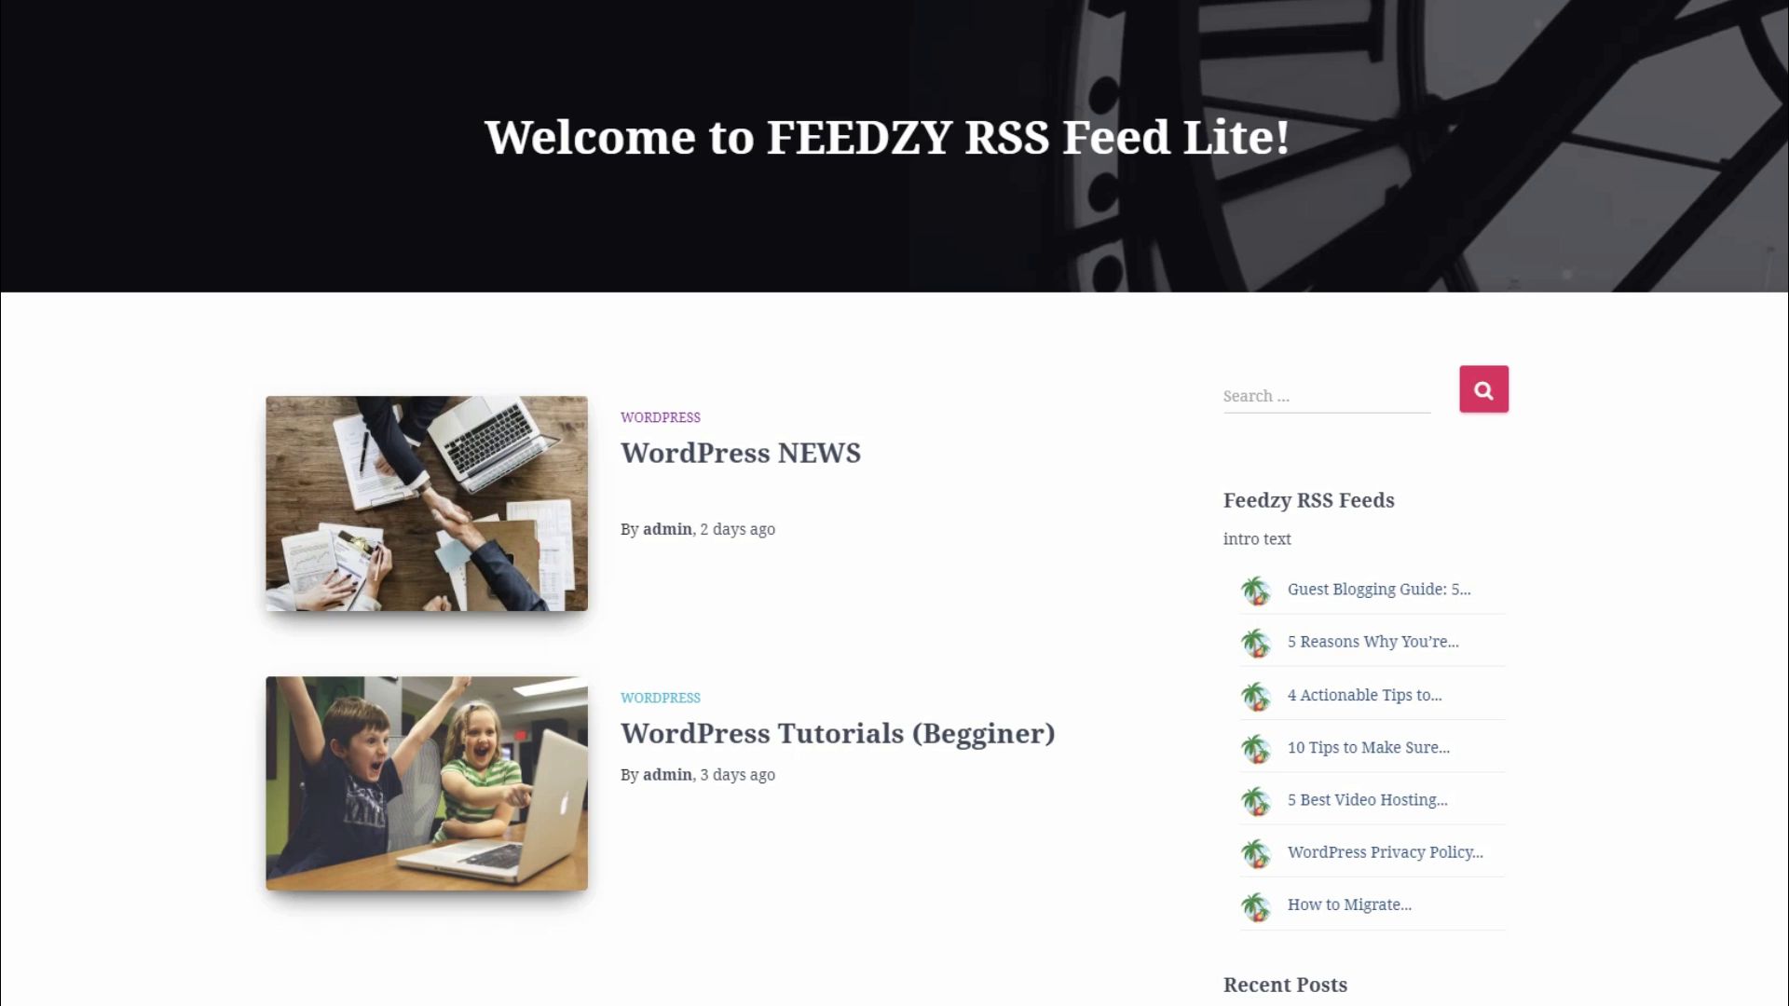
Step: Open the 'WordPress Tutorials (Begginer)' post from the homepage to view its feed items with parrot thumbnails
{"action": "left_click", "coordinate": [746, 737]}
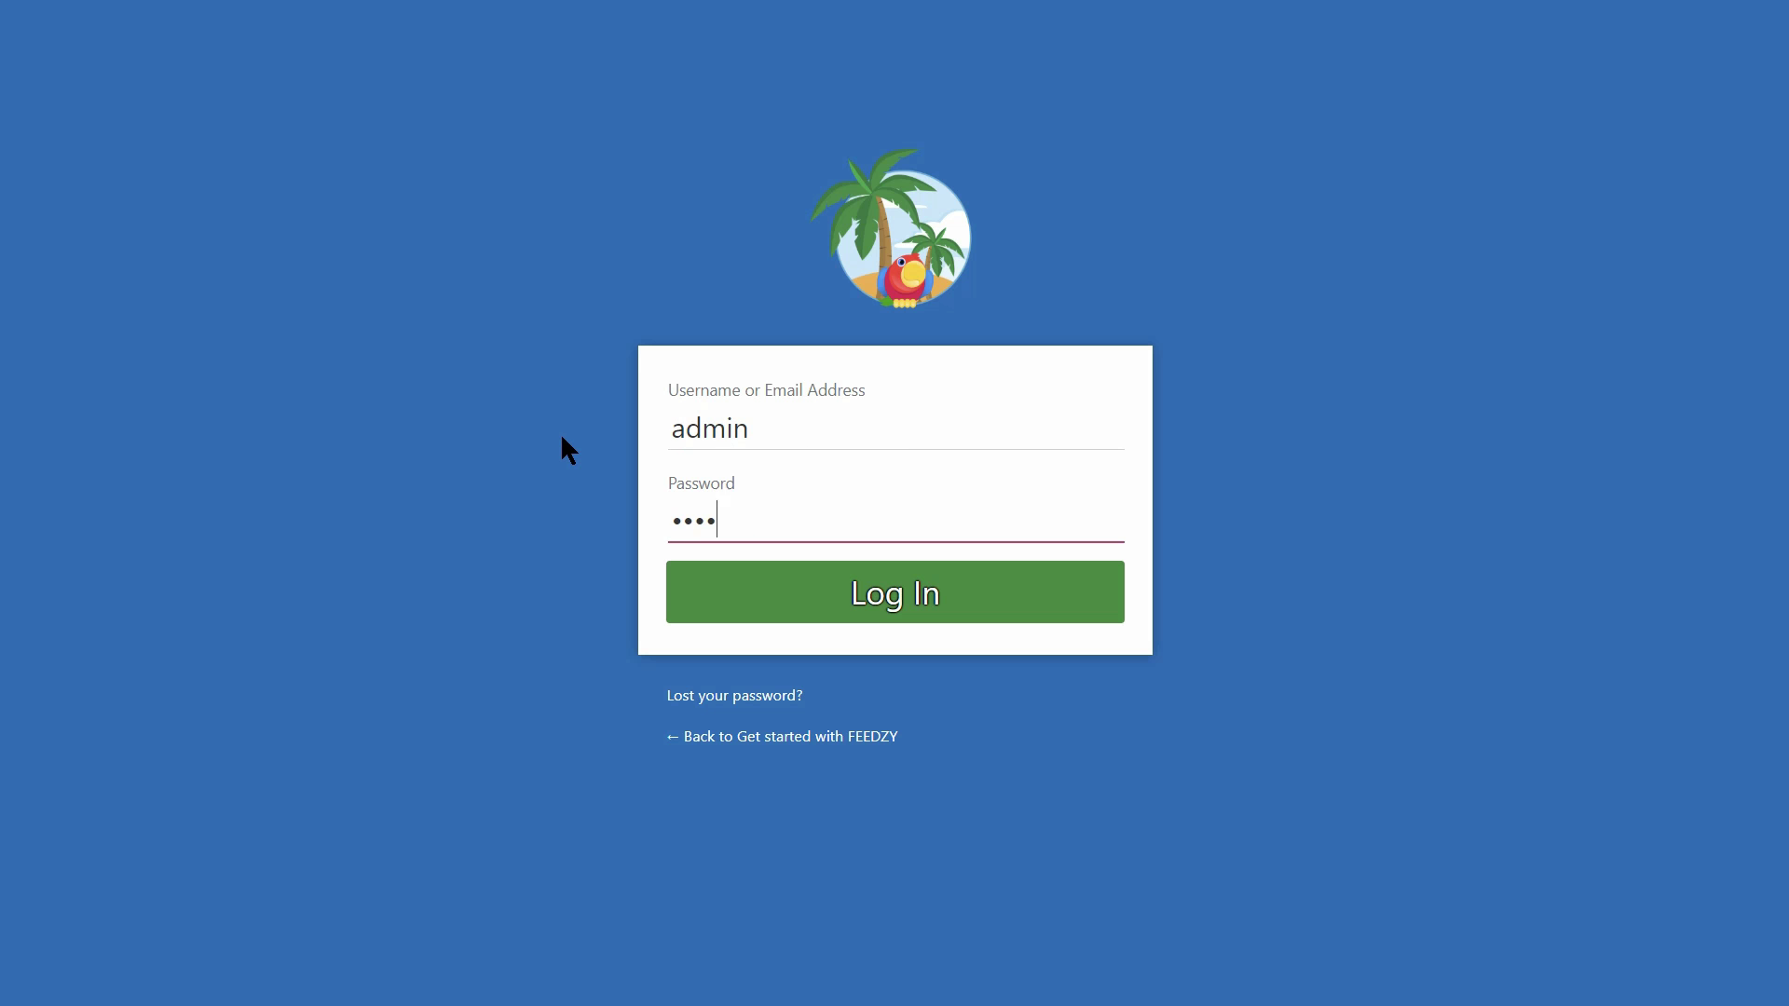
Step: Log in to the admin dashboard with the account password and go to Plugins > Add New
{"action": "type", "text": "**********"}
{"action": "left_click", "coordinate": [893, 606]}
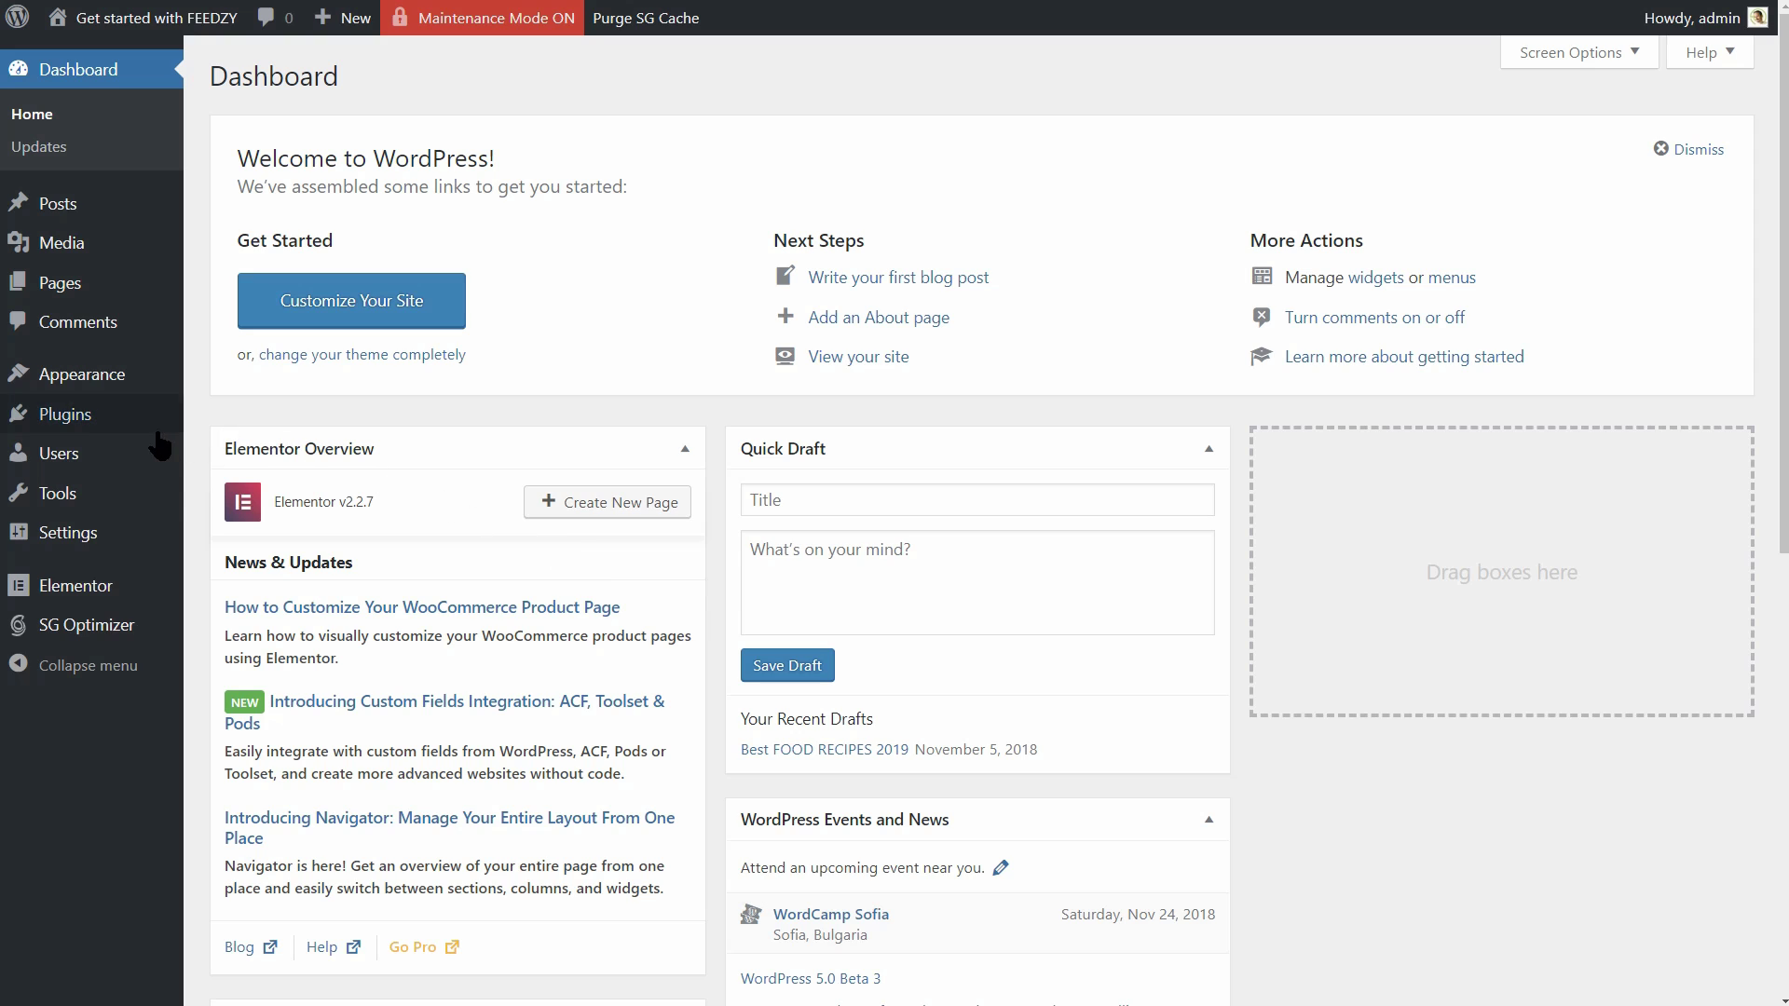
{"action": "mouse_move", "coordinate": [160, 445]}
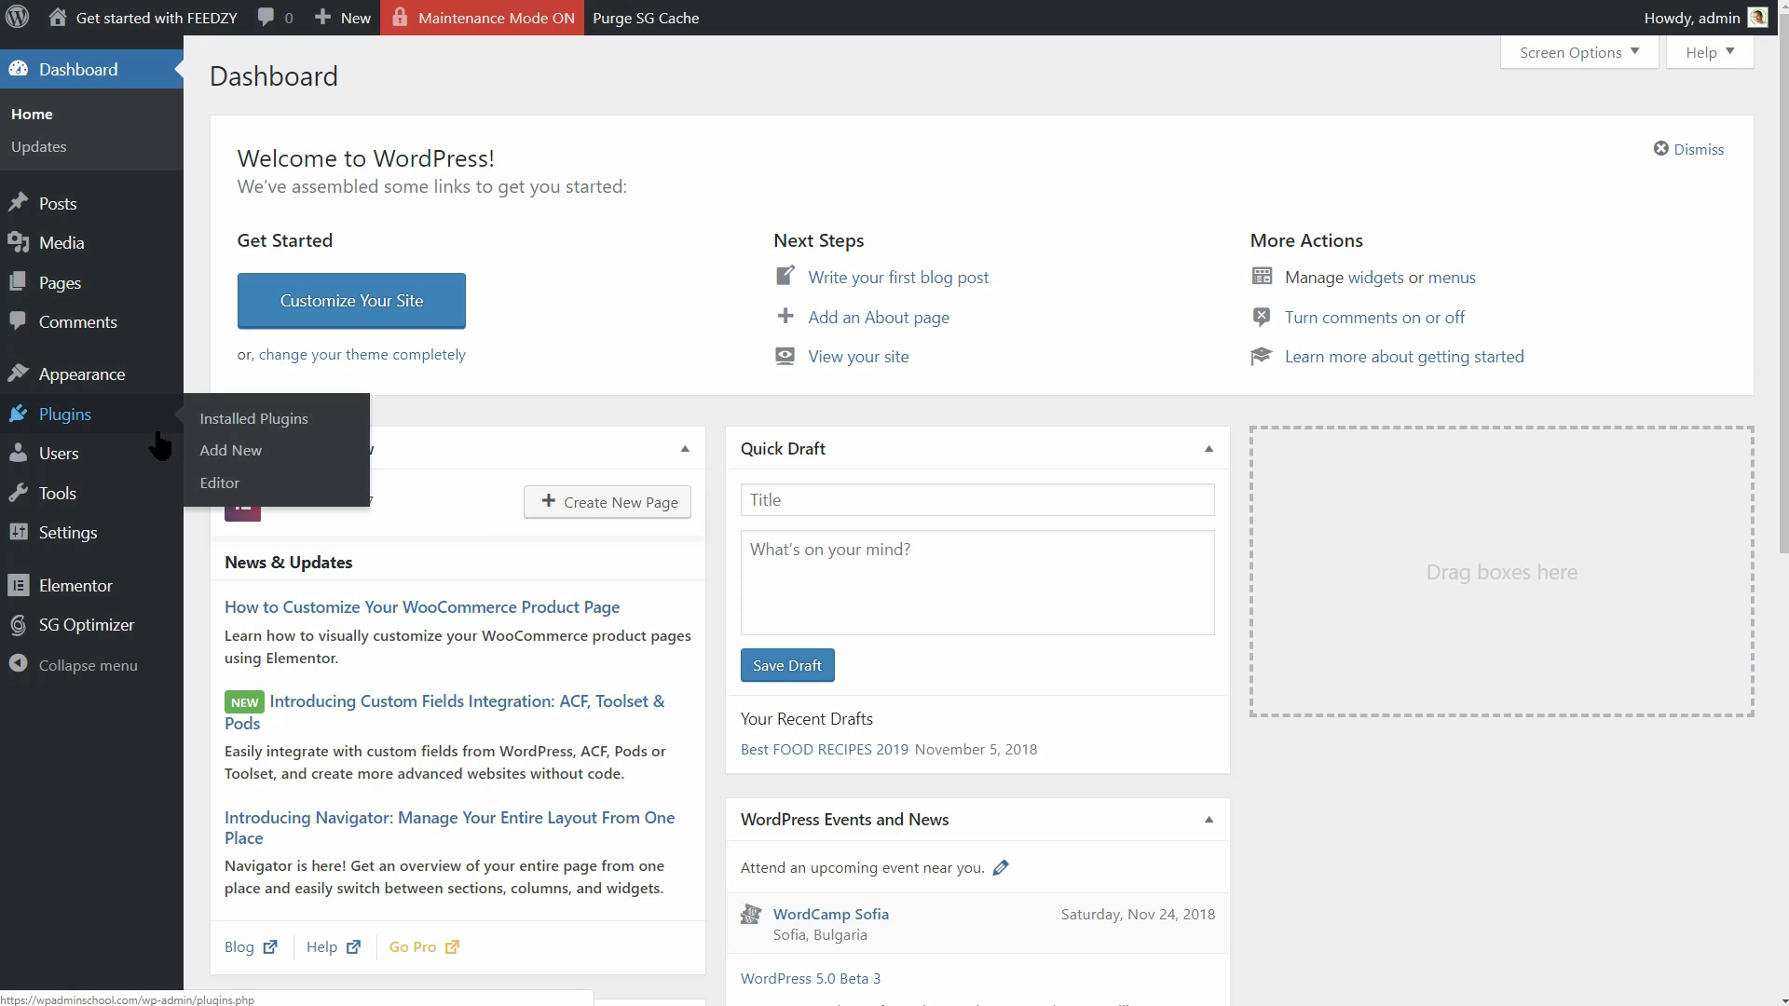
{"action": "left_click", "coordinate": [231, 450]}
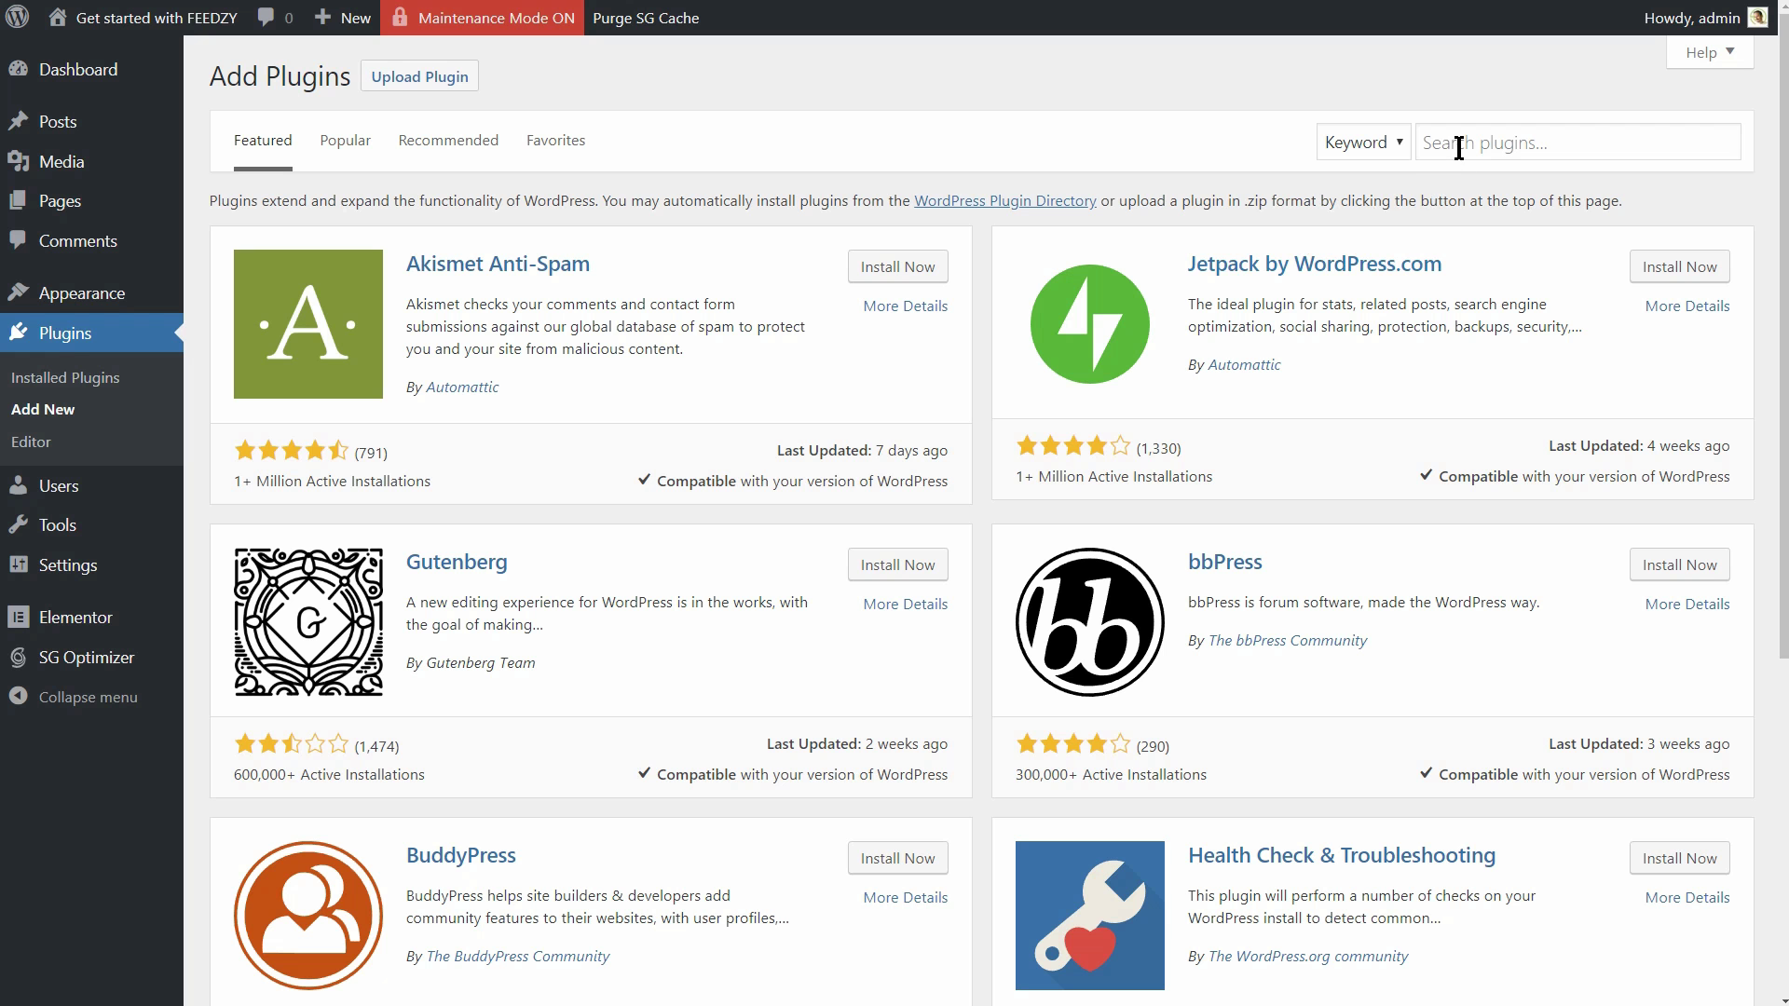
Step: Search for 'feedzy', then install and activate FEEDZY RSS Feeds Lite
{"action": "left_click", "coordinate": [1458, 146]}
{"action": "type", "text": "feedzy"}
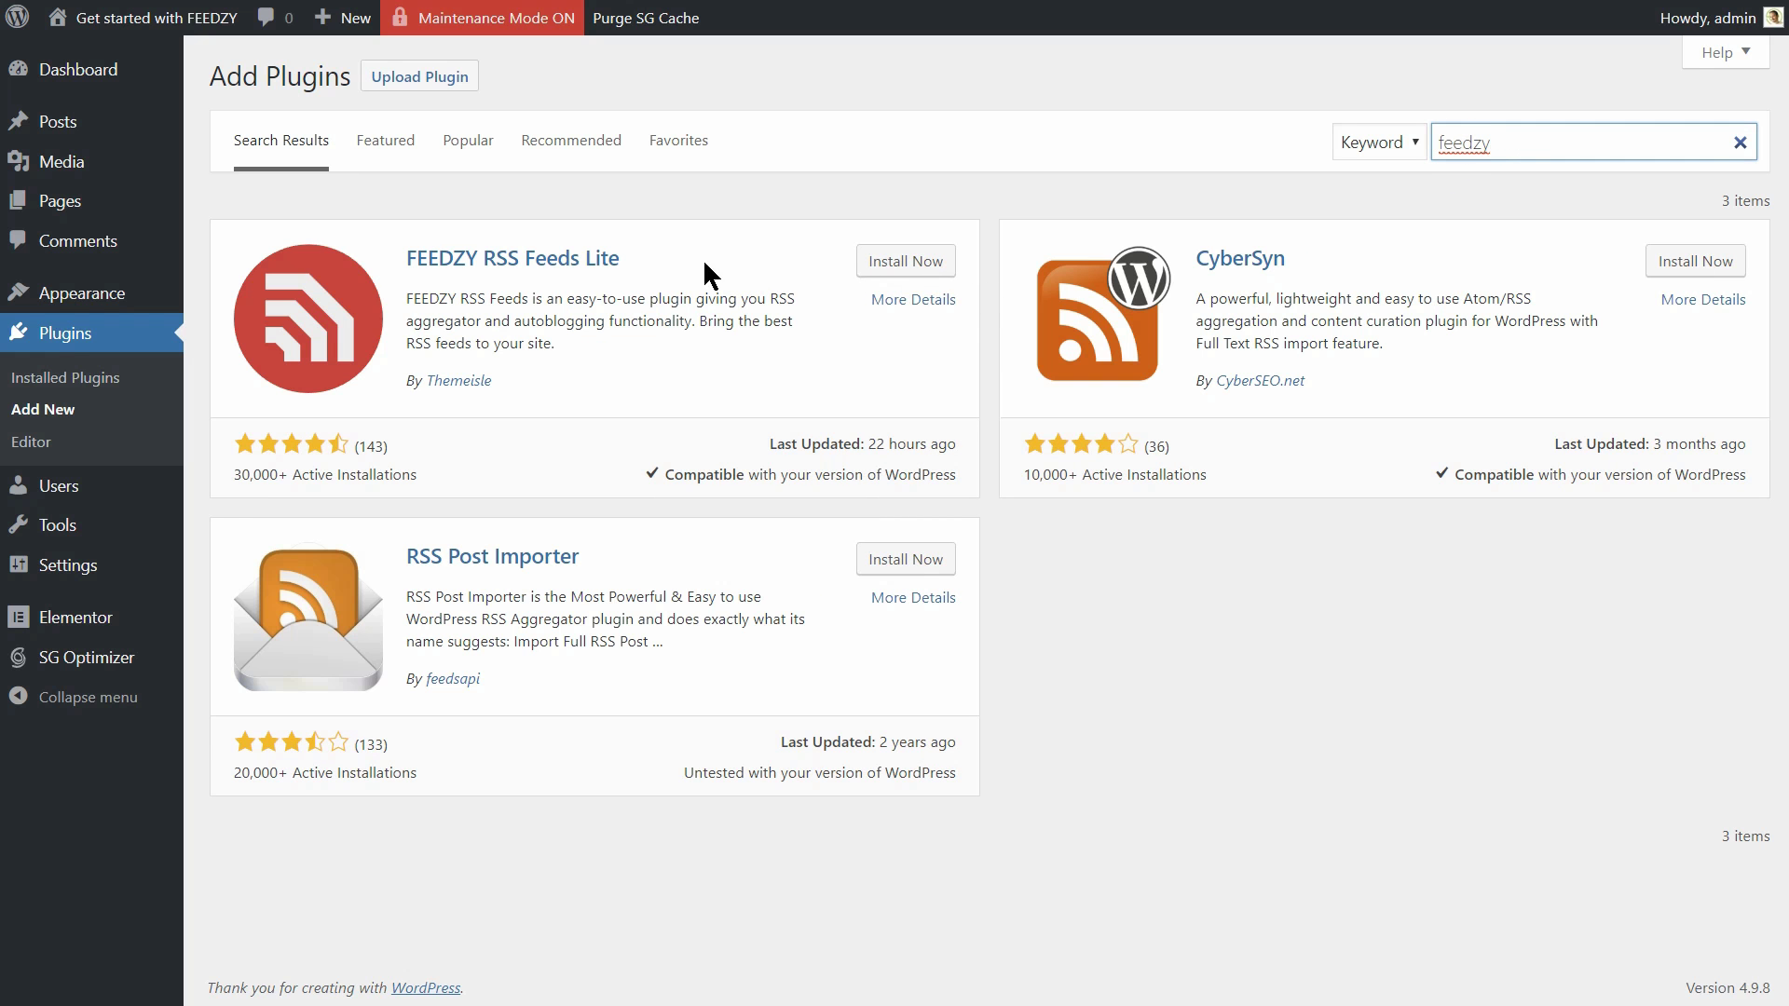
{"action": "left_click", "coordinate": [892, 270]}
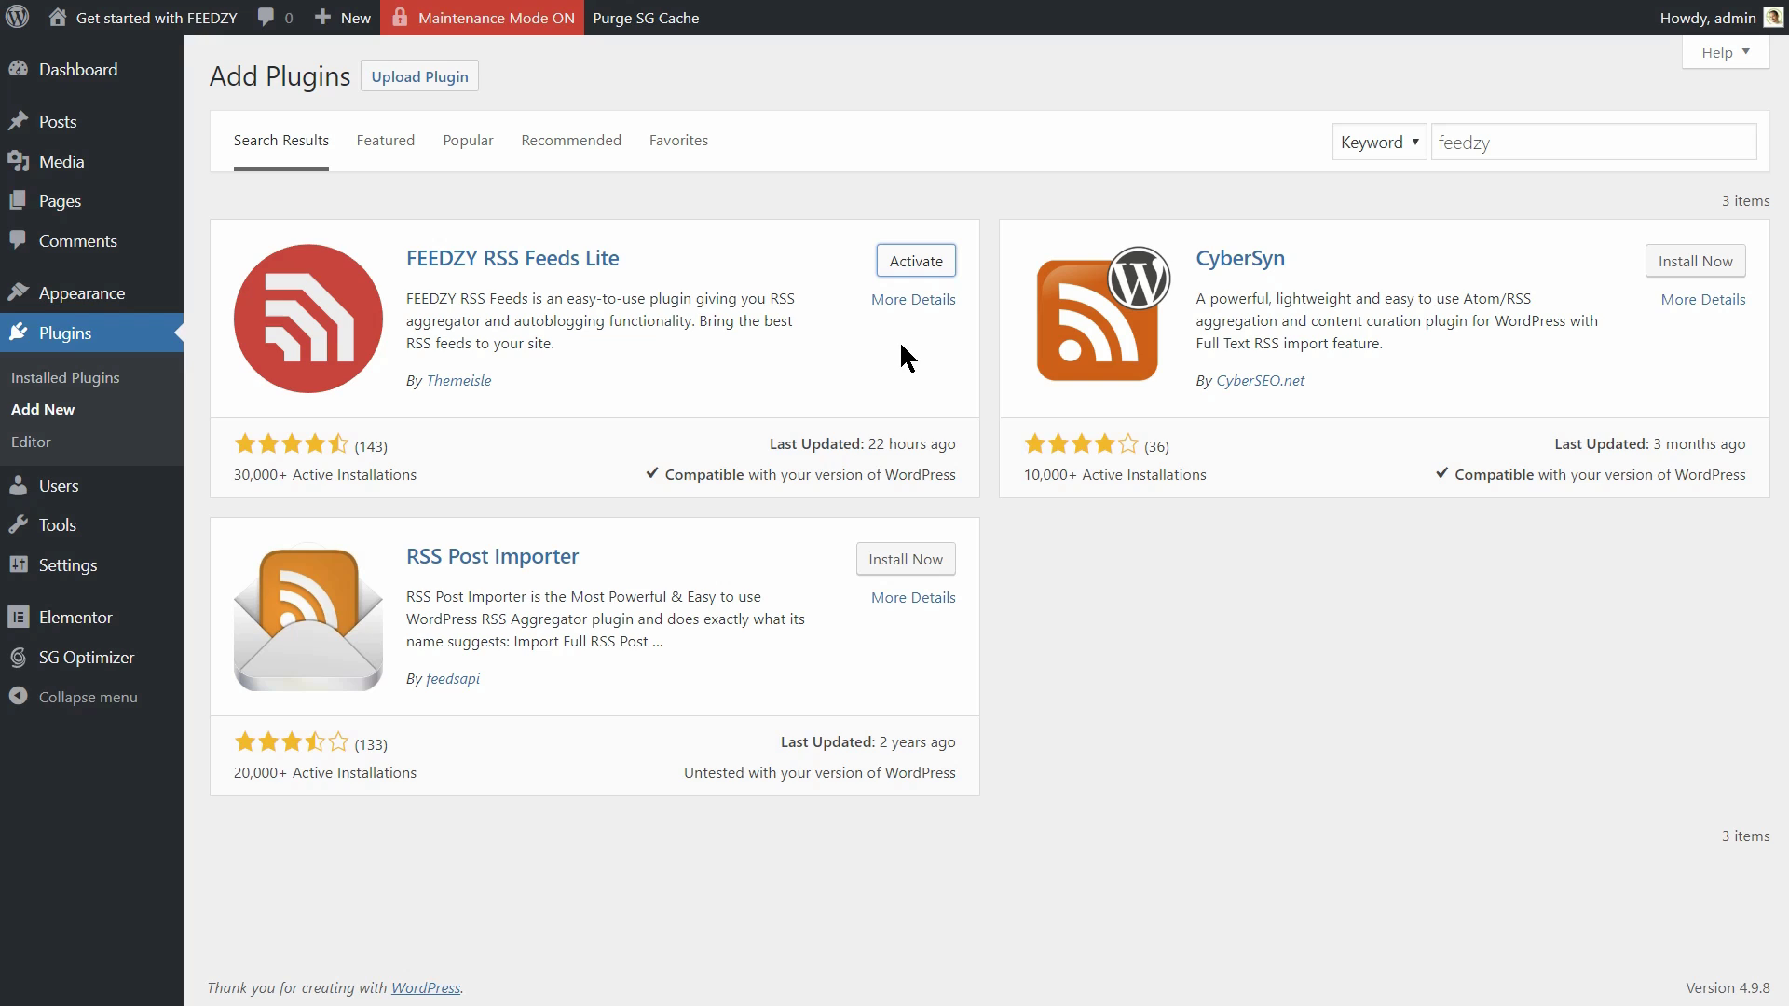
{"action": "left_click", "coordinate": [916, 258]}
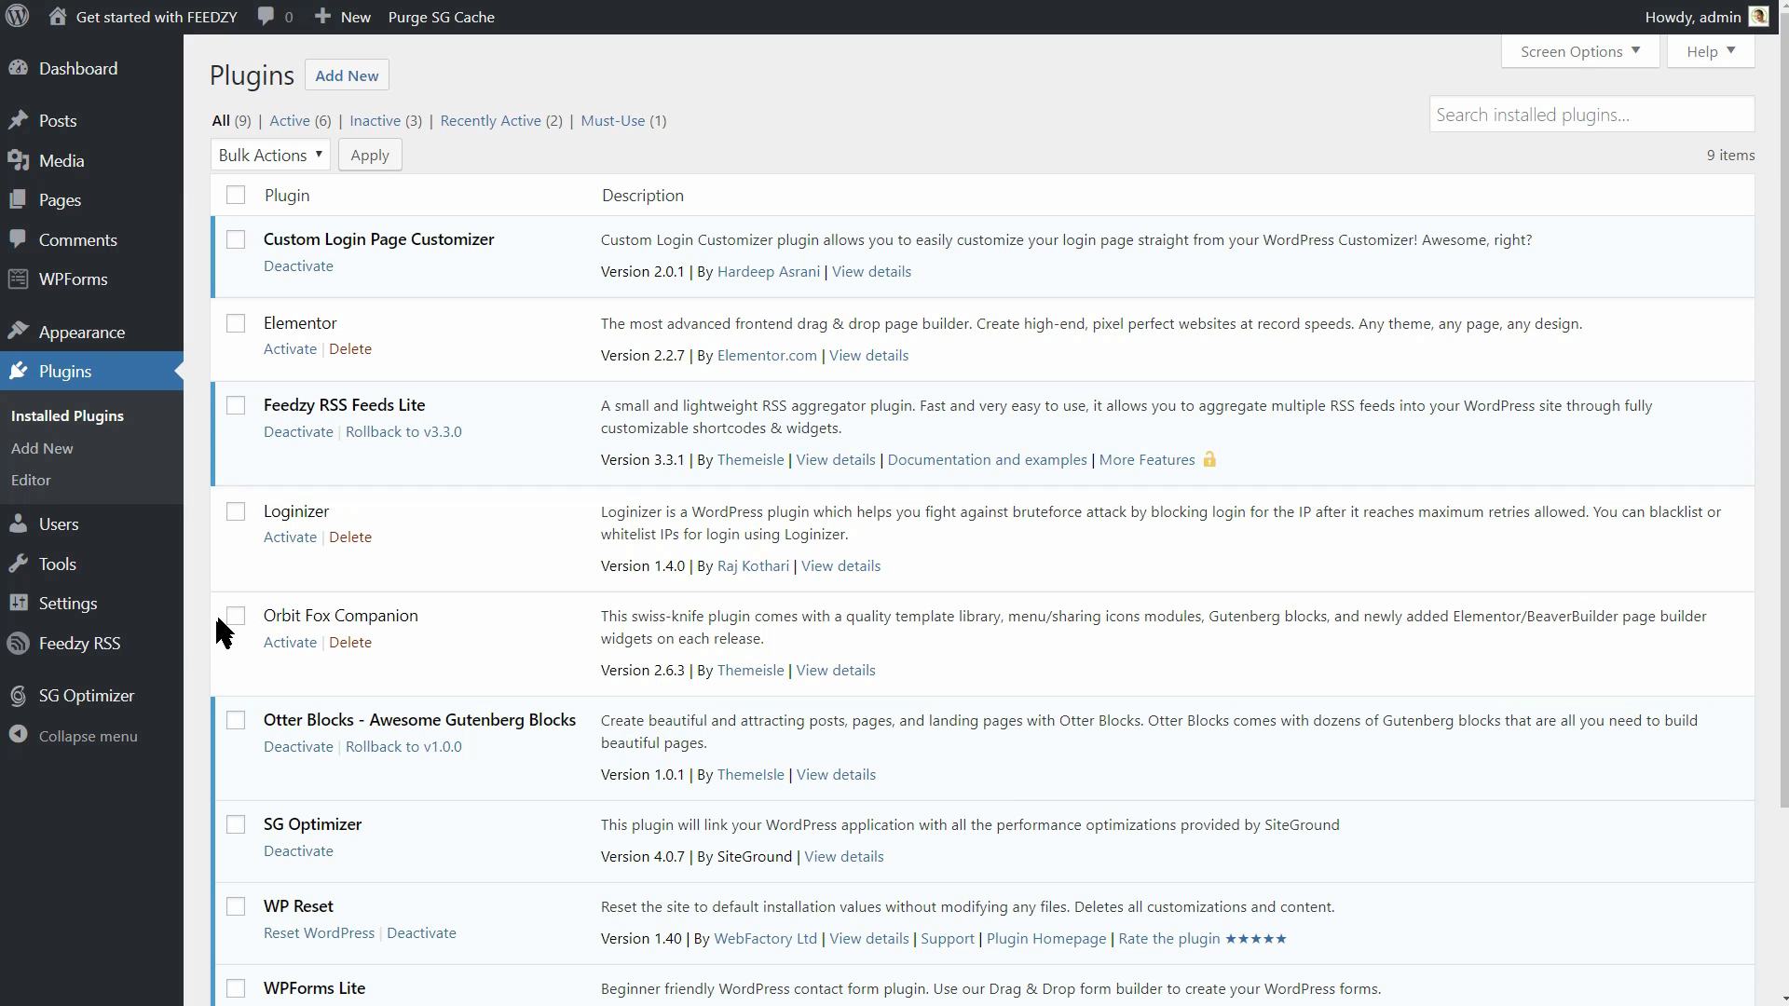
Step: Start a new Feedzy feed category with the themeisle.com/blog/feed and codeinwp.com/feed URLs, comma-separated
{"action": "mouse_move", "coordinate": [139, 648]}
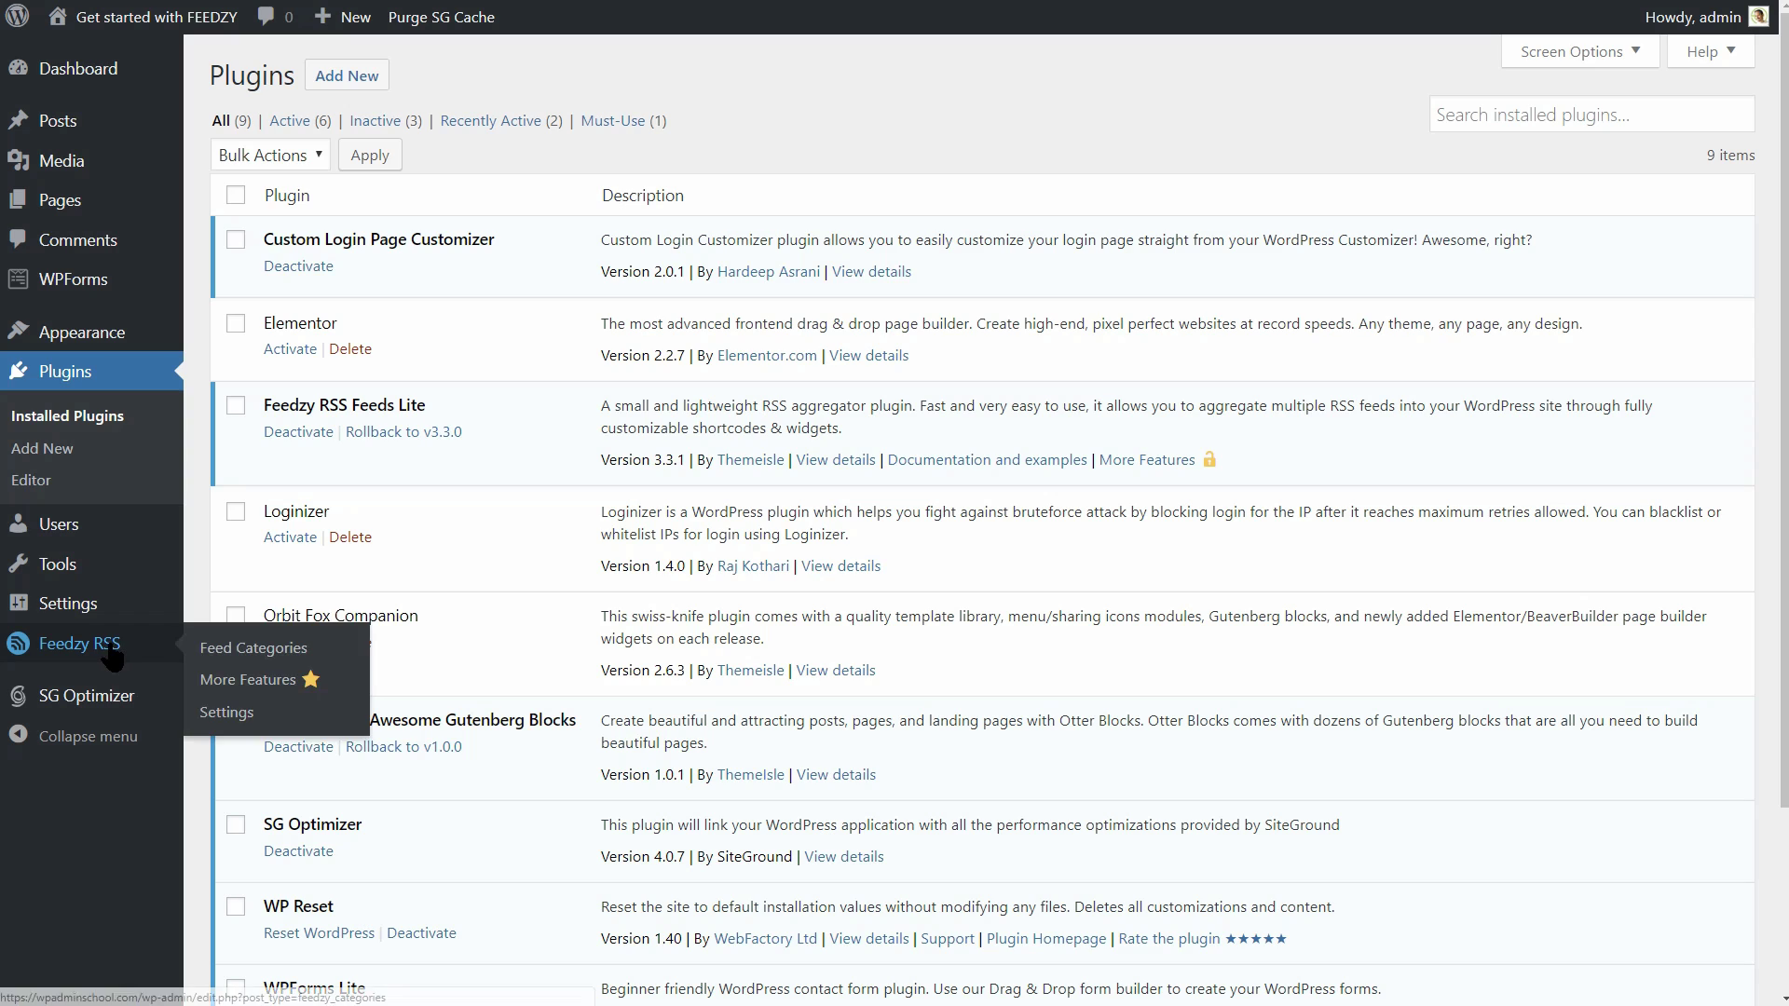
{"action": "left_click", "coordinate": [262, 650]}
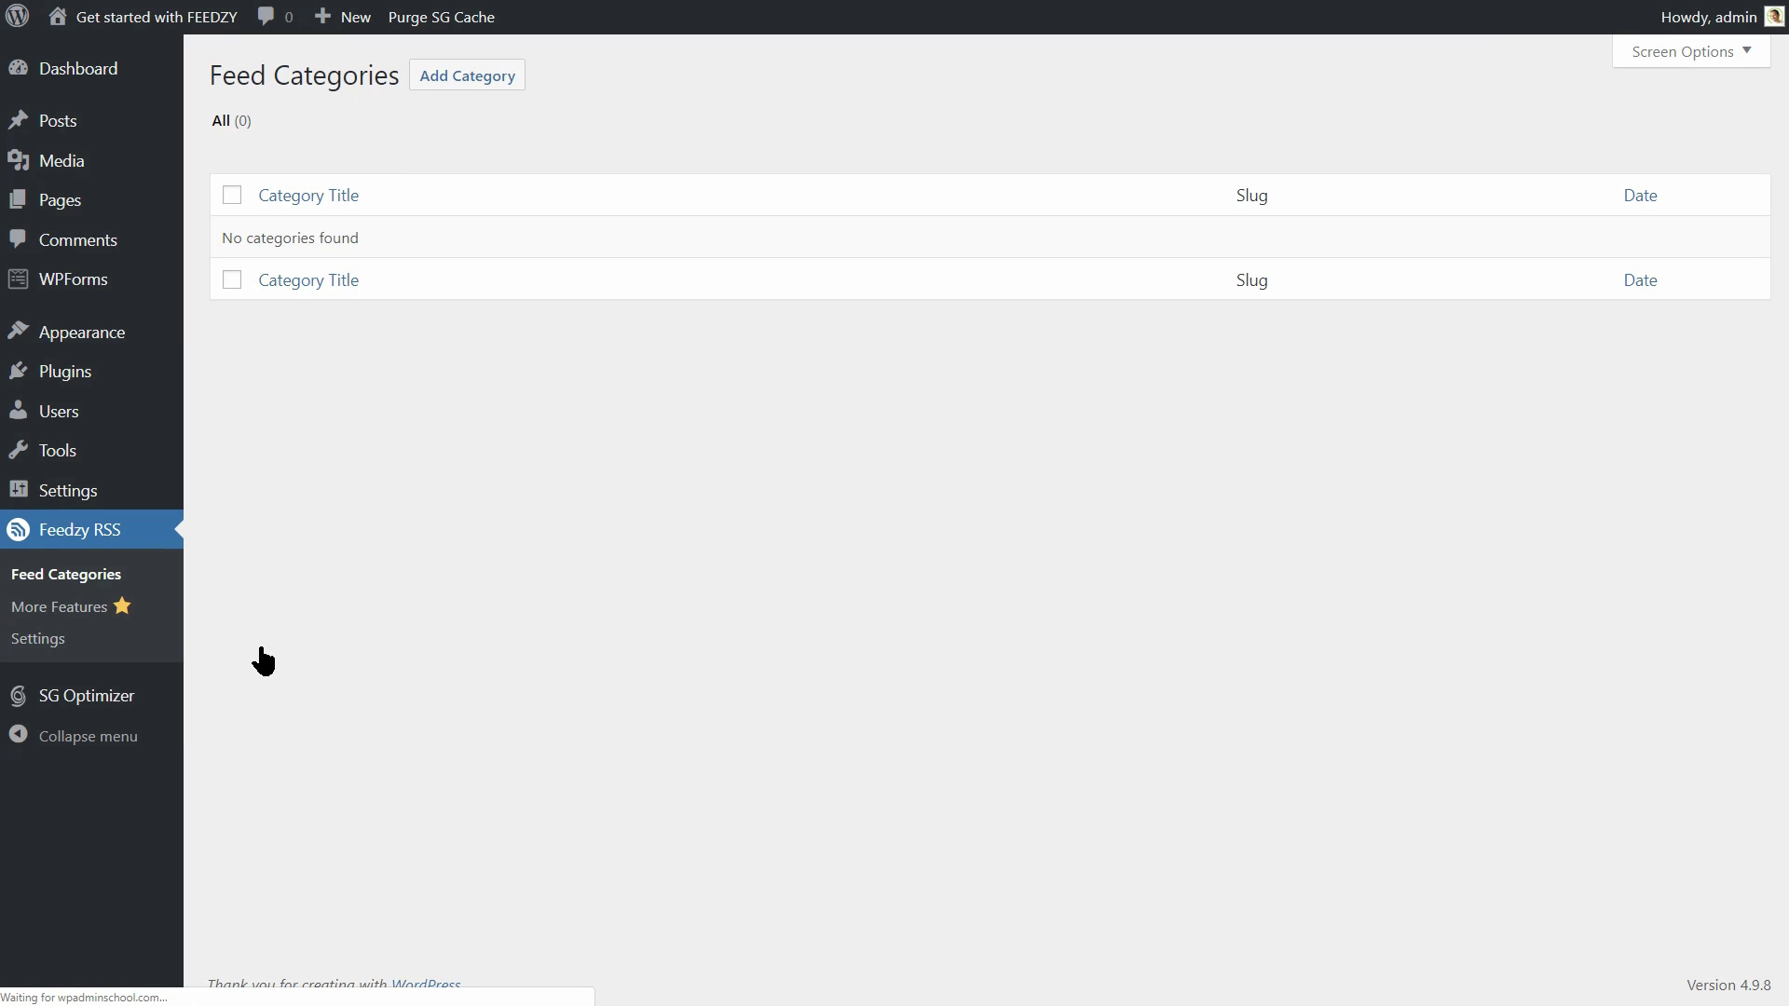
{"action": "left_click", "coordinate": [449, 82]}
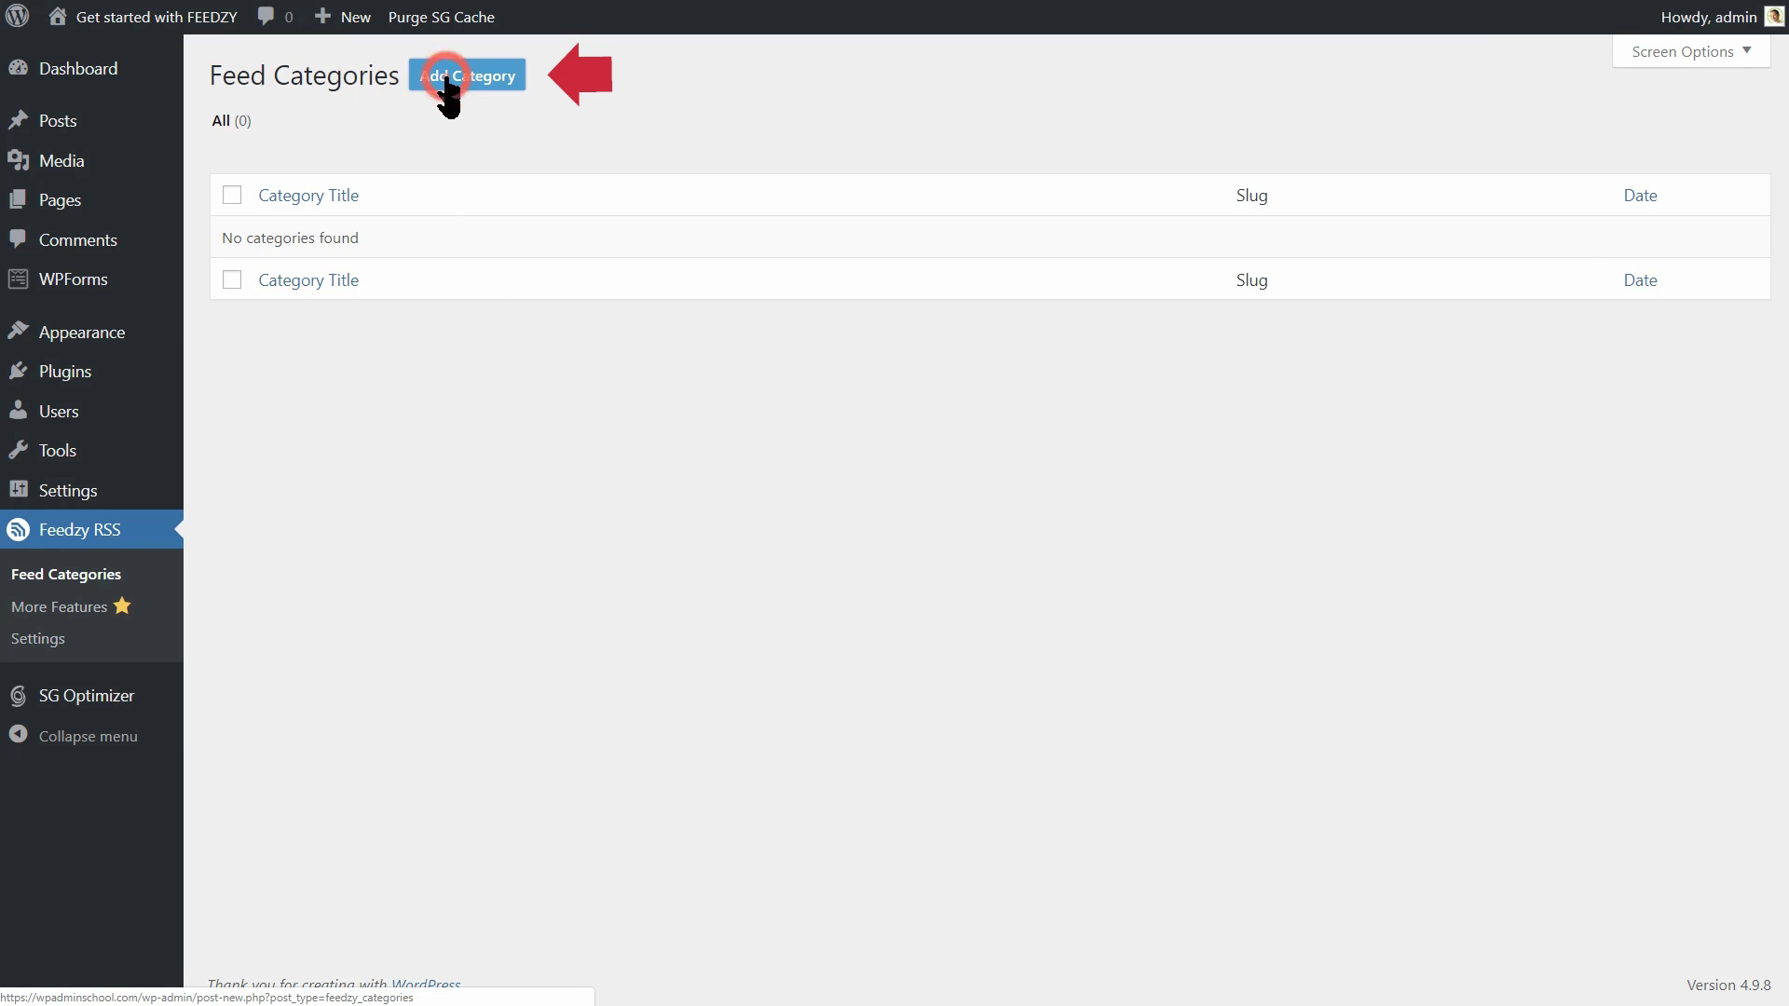
{"action": "left_click", "coordinate": [300, 253]}
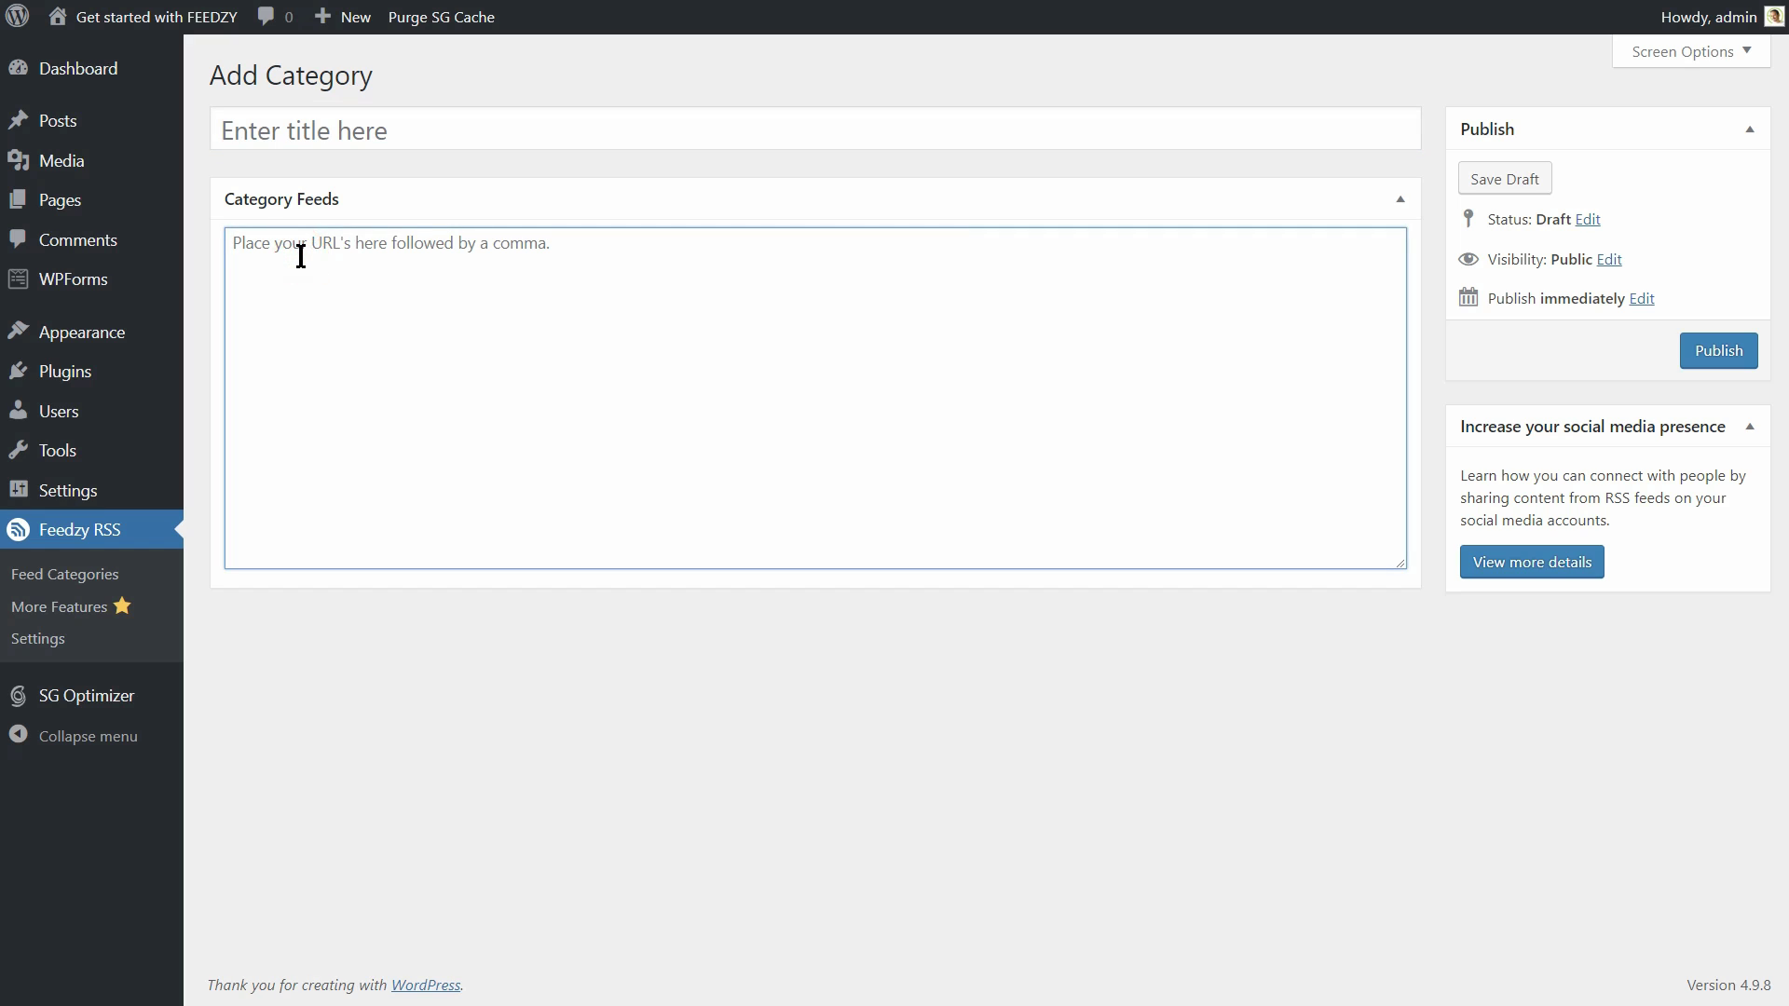
{"action": "type", "text": "https://themeisle.com/blog/feed"}
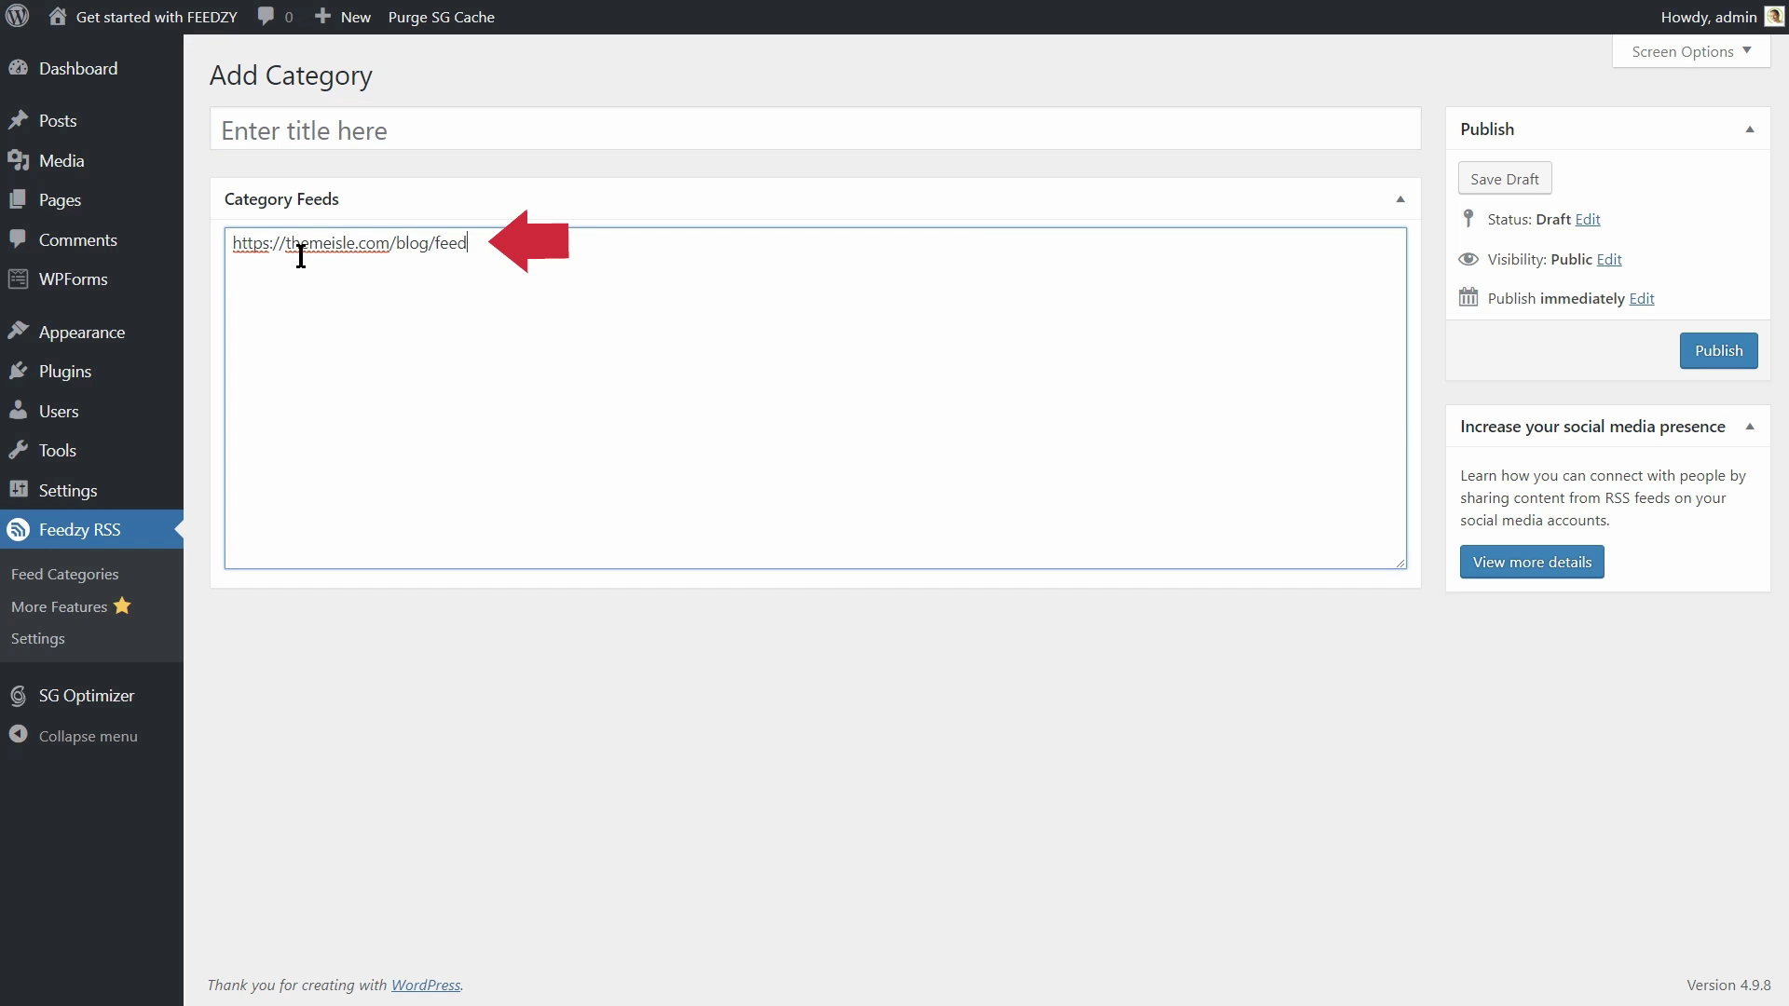
{"action": "key", "text": "Return"}
{"action": "type", "text": "https://codeinwp.com/fee"}
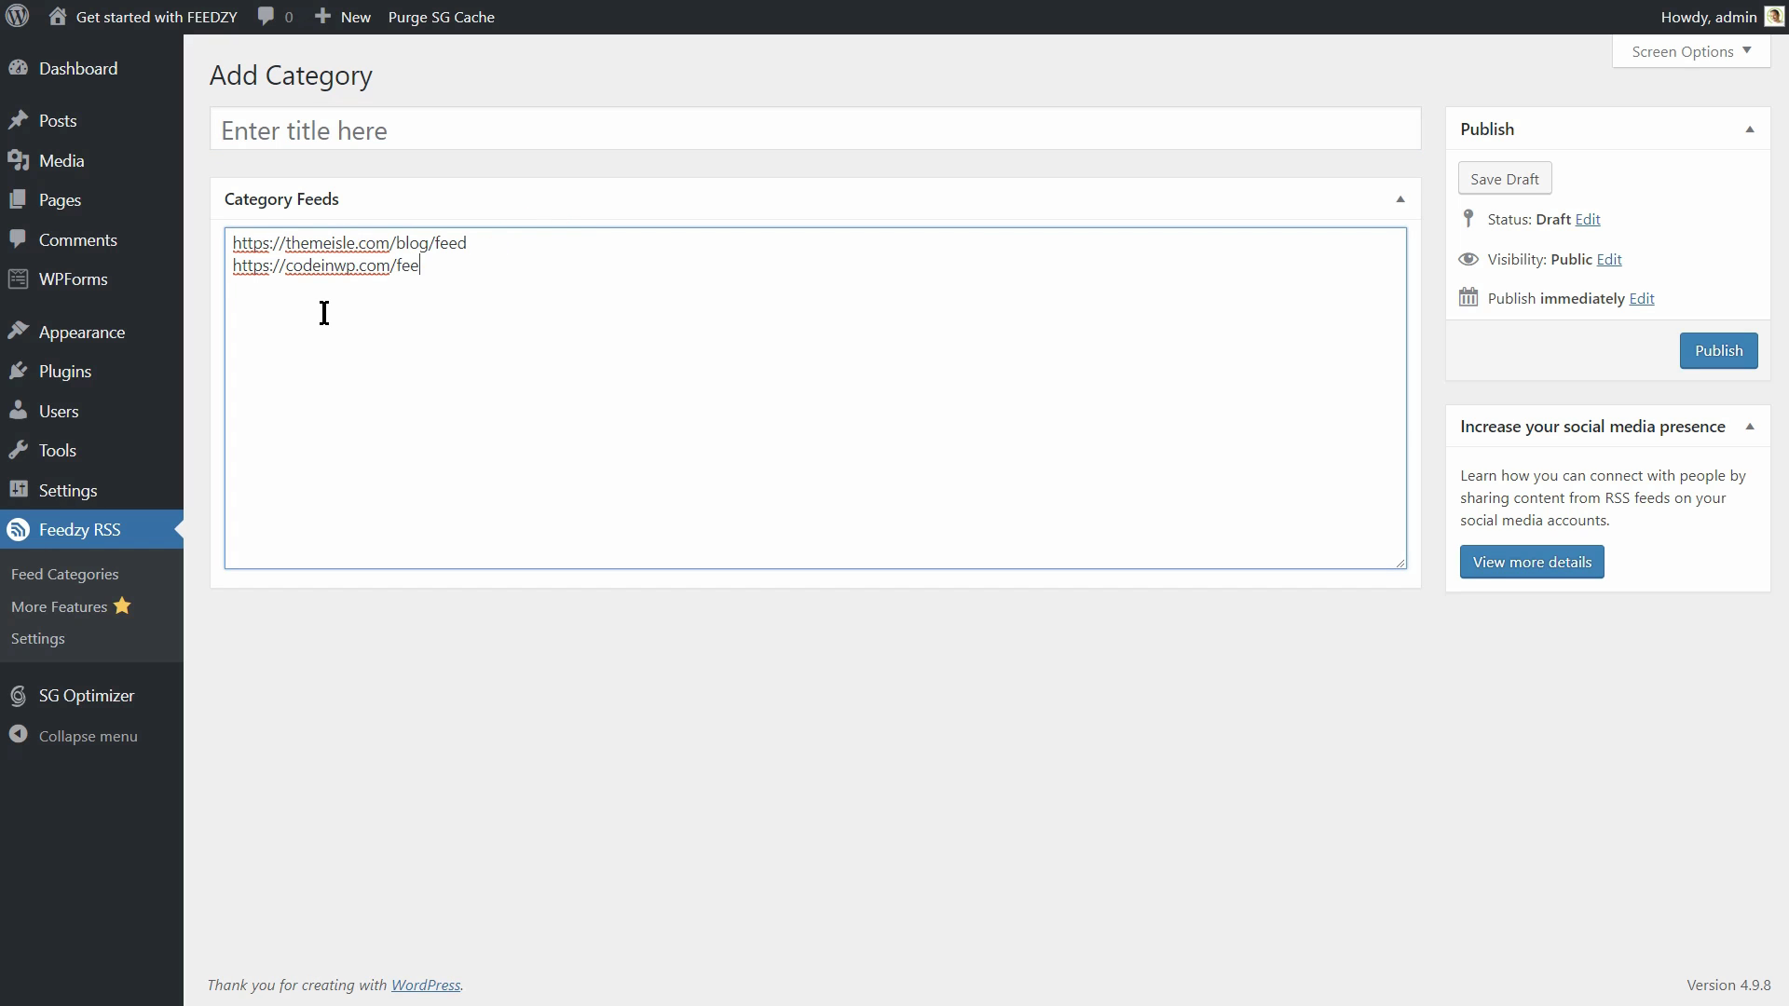
{"action": "type", "text": "d"}
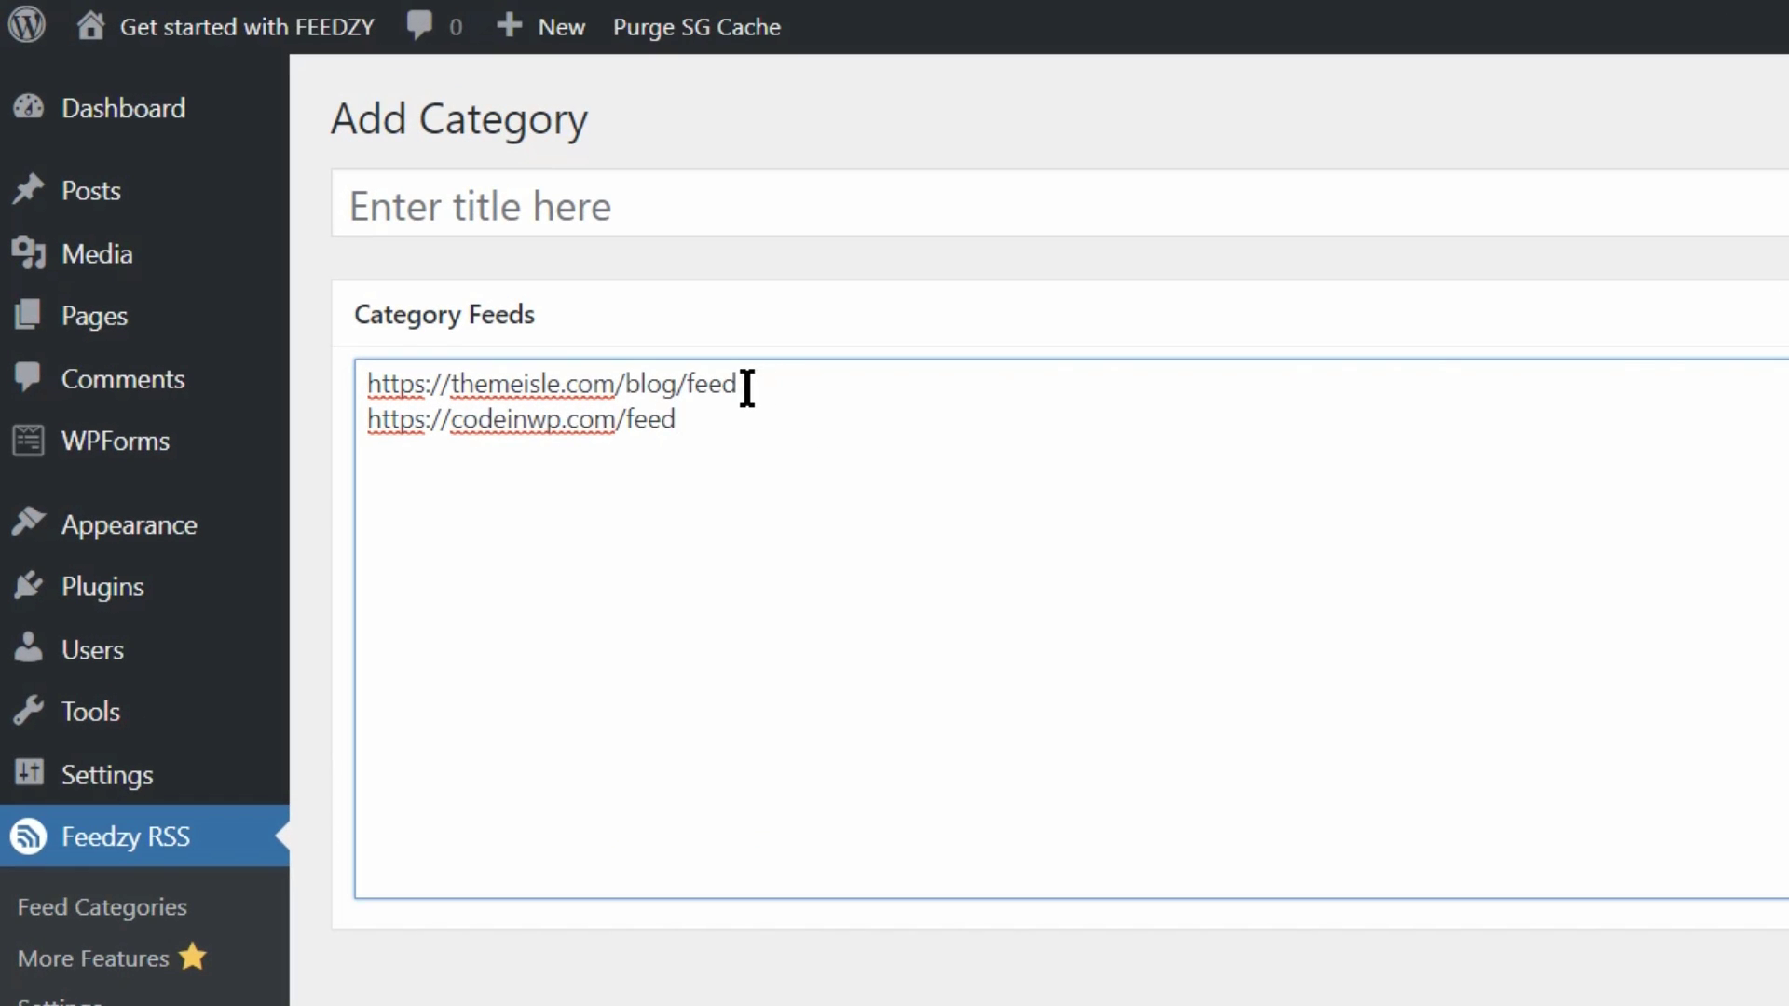
{"action": "left_click", "coordinate": [469, 242]}
{"action": "type", "text": ","}
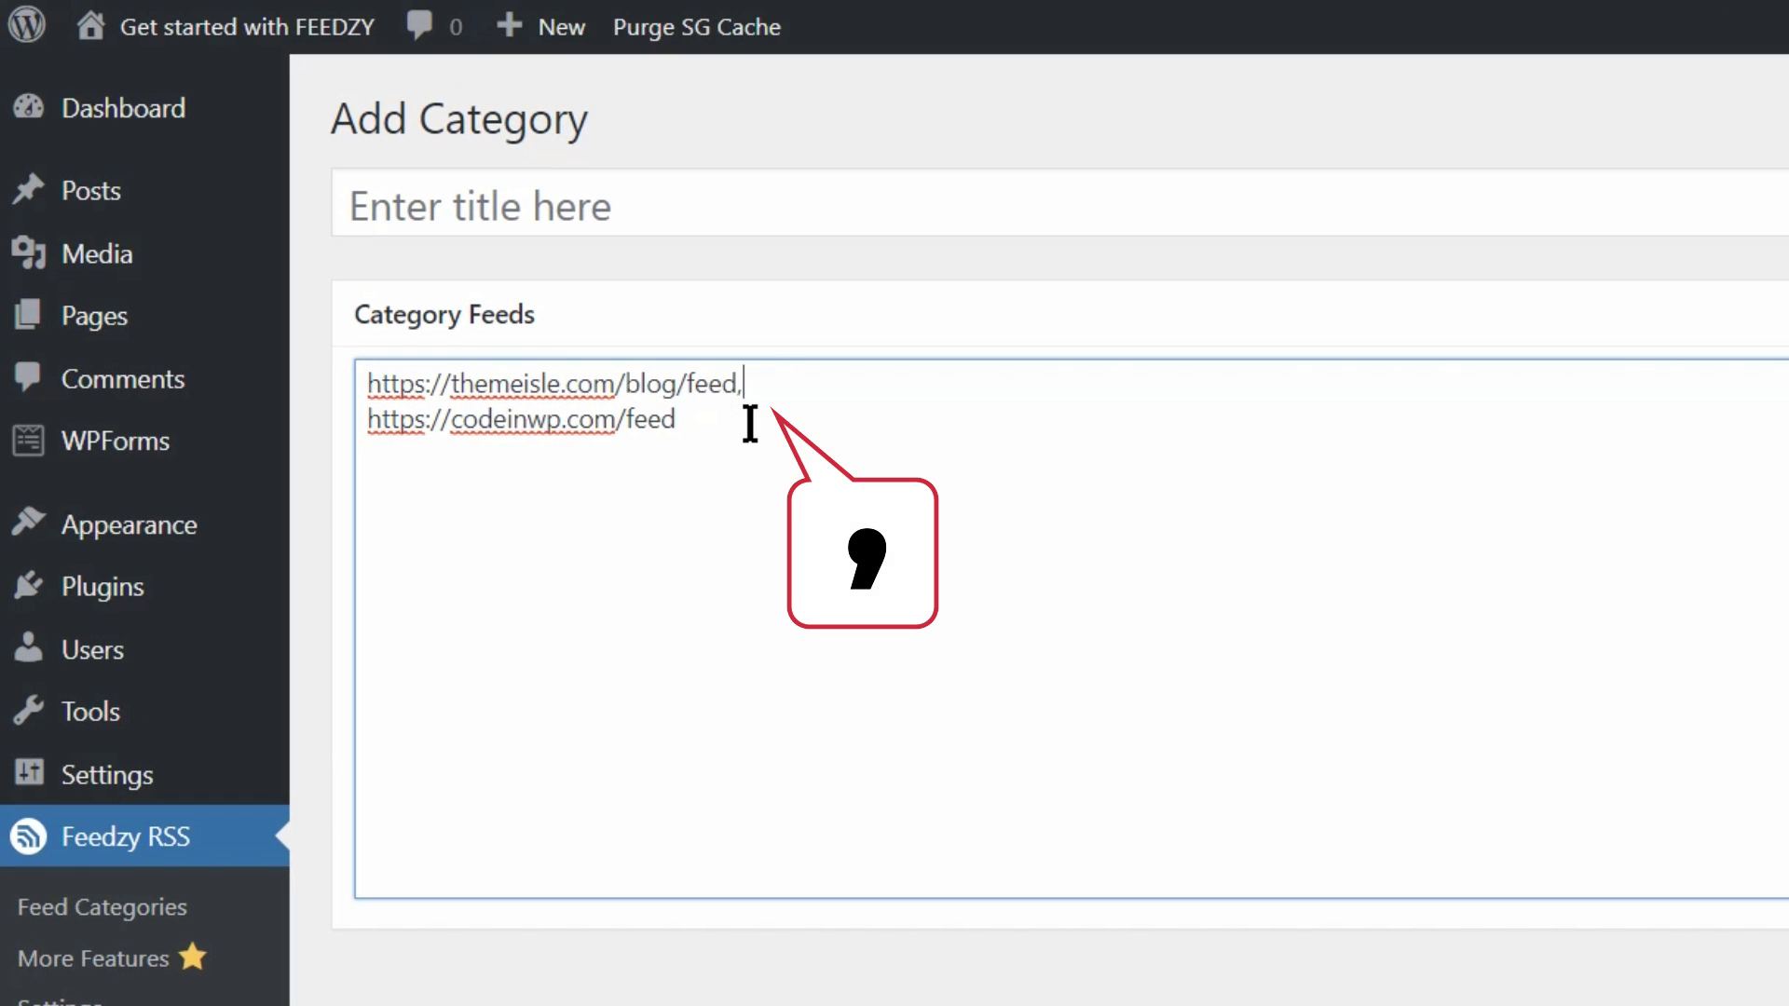
Step: Title the category 'WordPress Tutorials' and publish it
{"action": "left_click", "coordinate": [416, 203]}
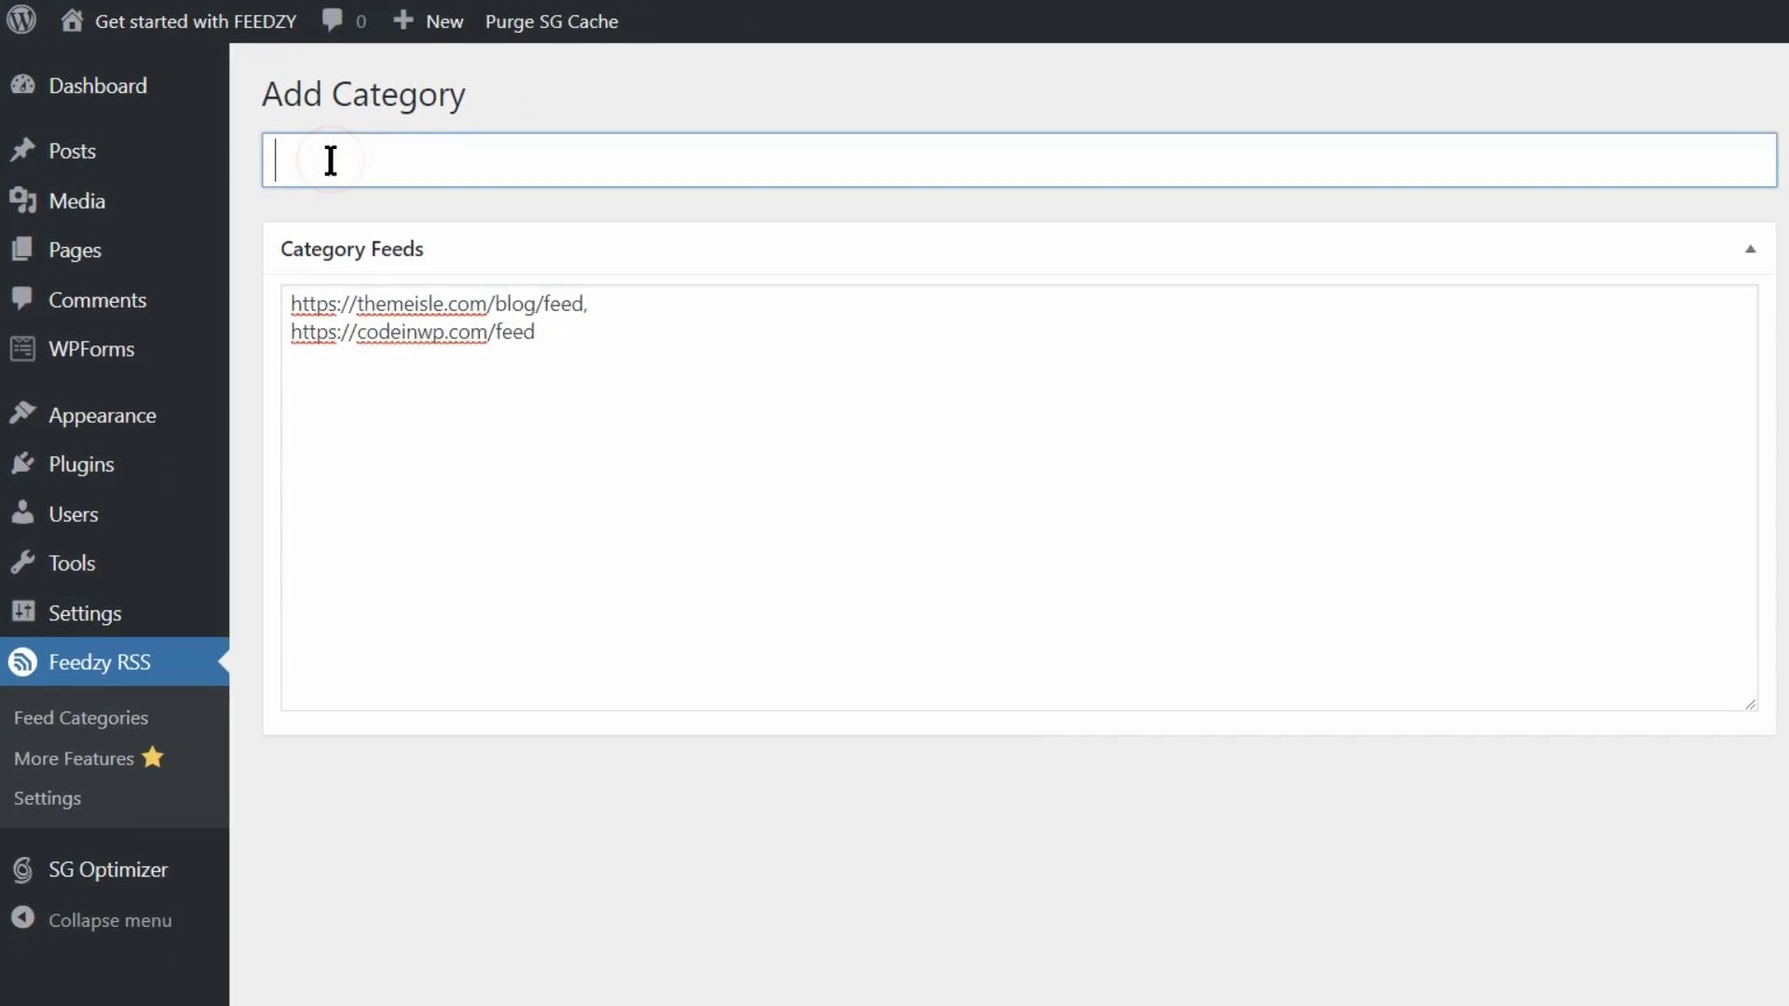
{"action": "type", "text": "WordPress Tutorials"}
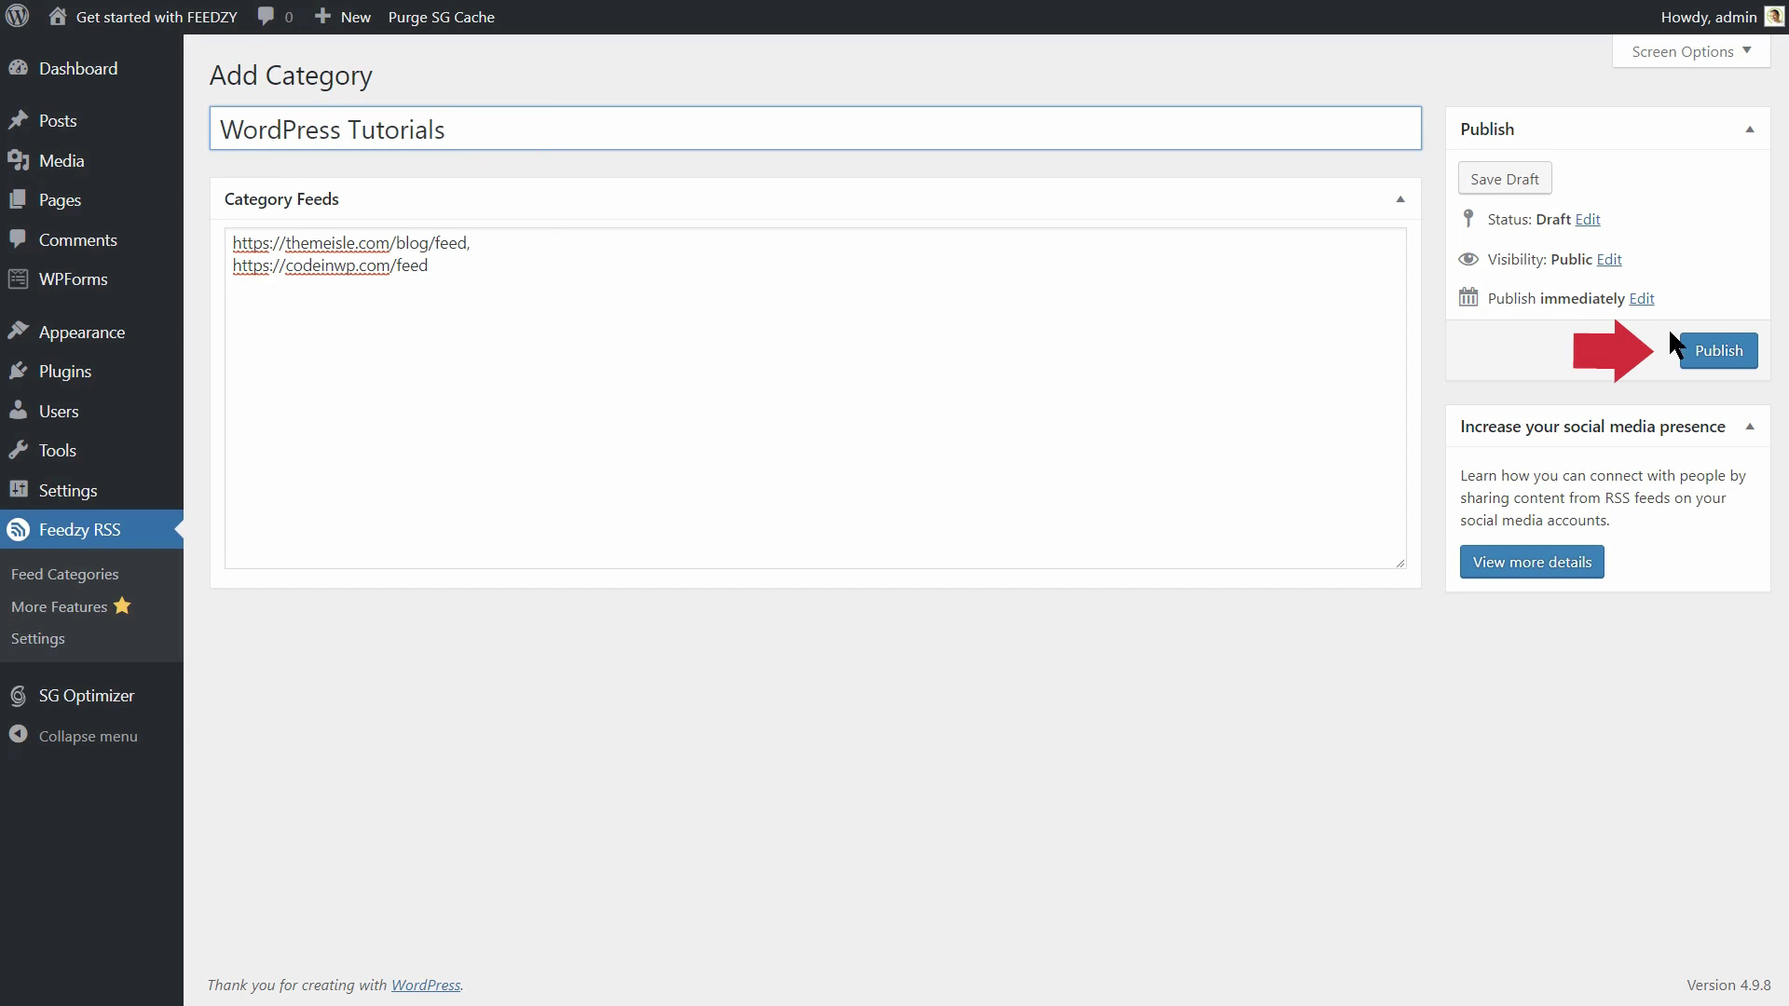
{"action": "left_click", "coordinate": [1723, 350]}
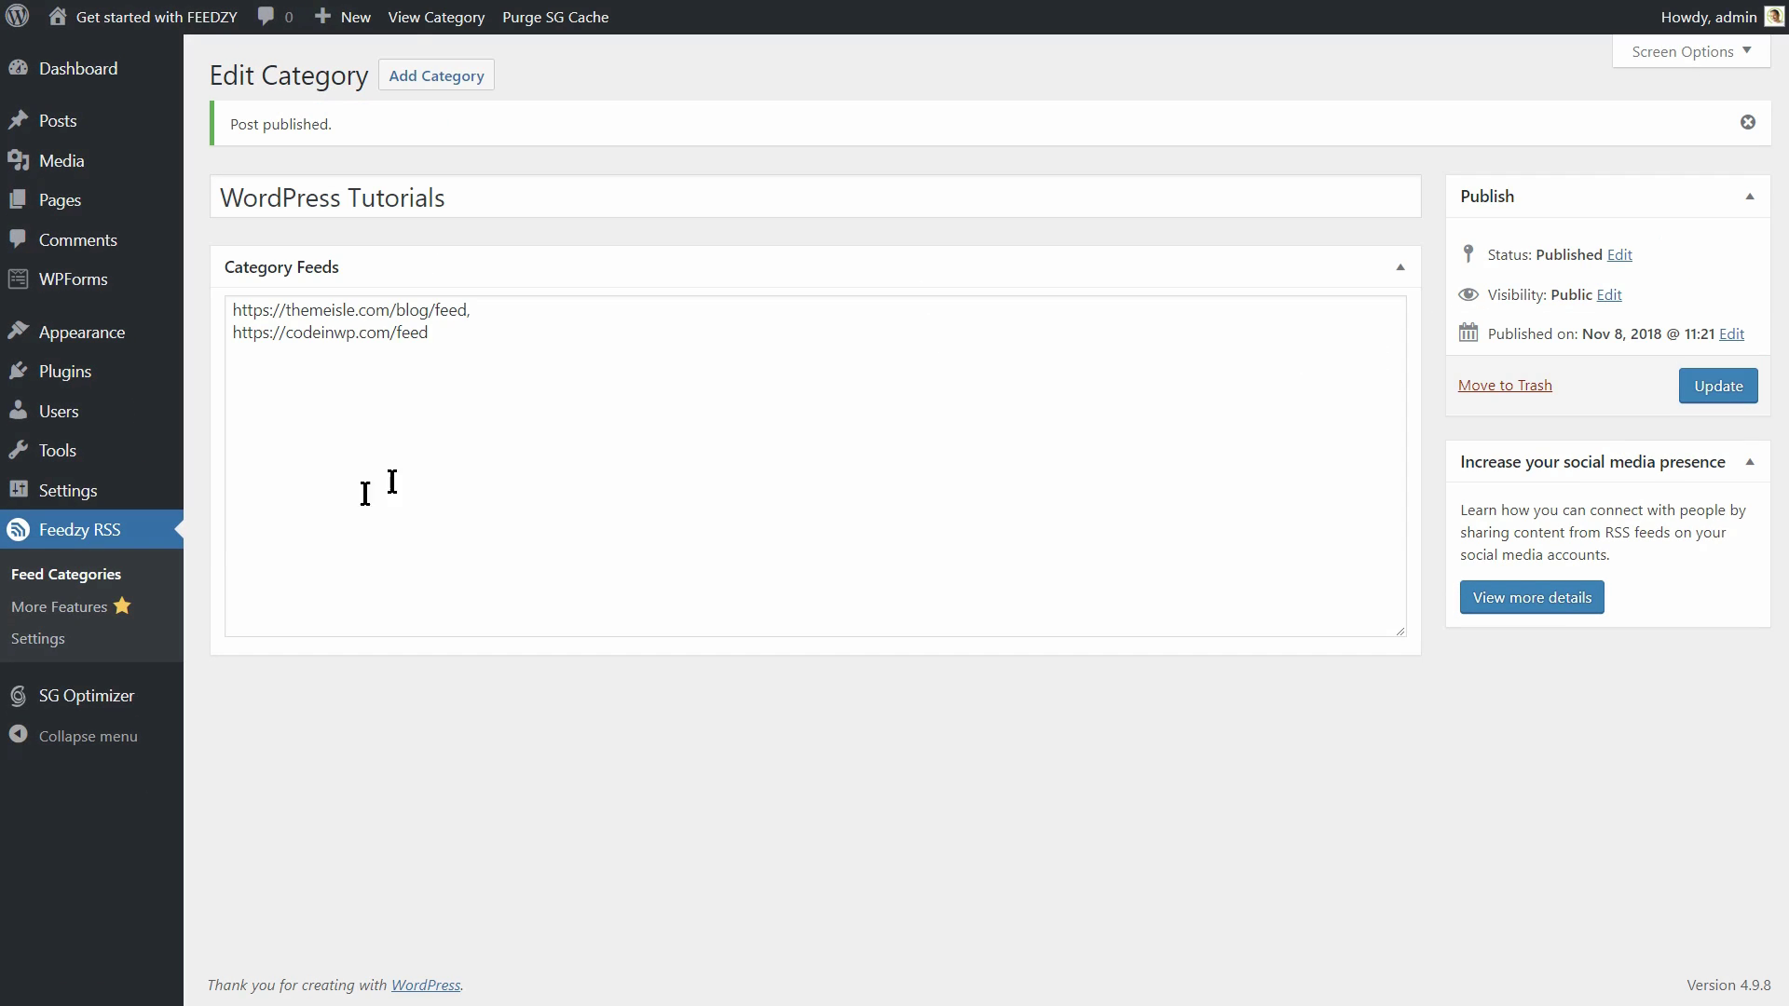
Step: Copy the slug 'wordpress-tutorials' from the feed categories list
{"action": "left_click", "coordinate": [94, 582]}
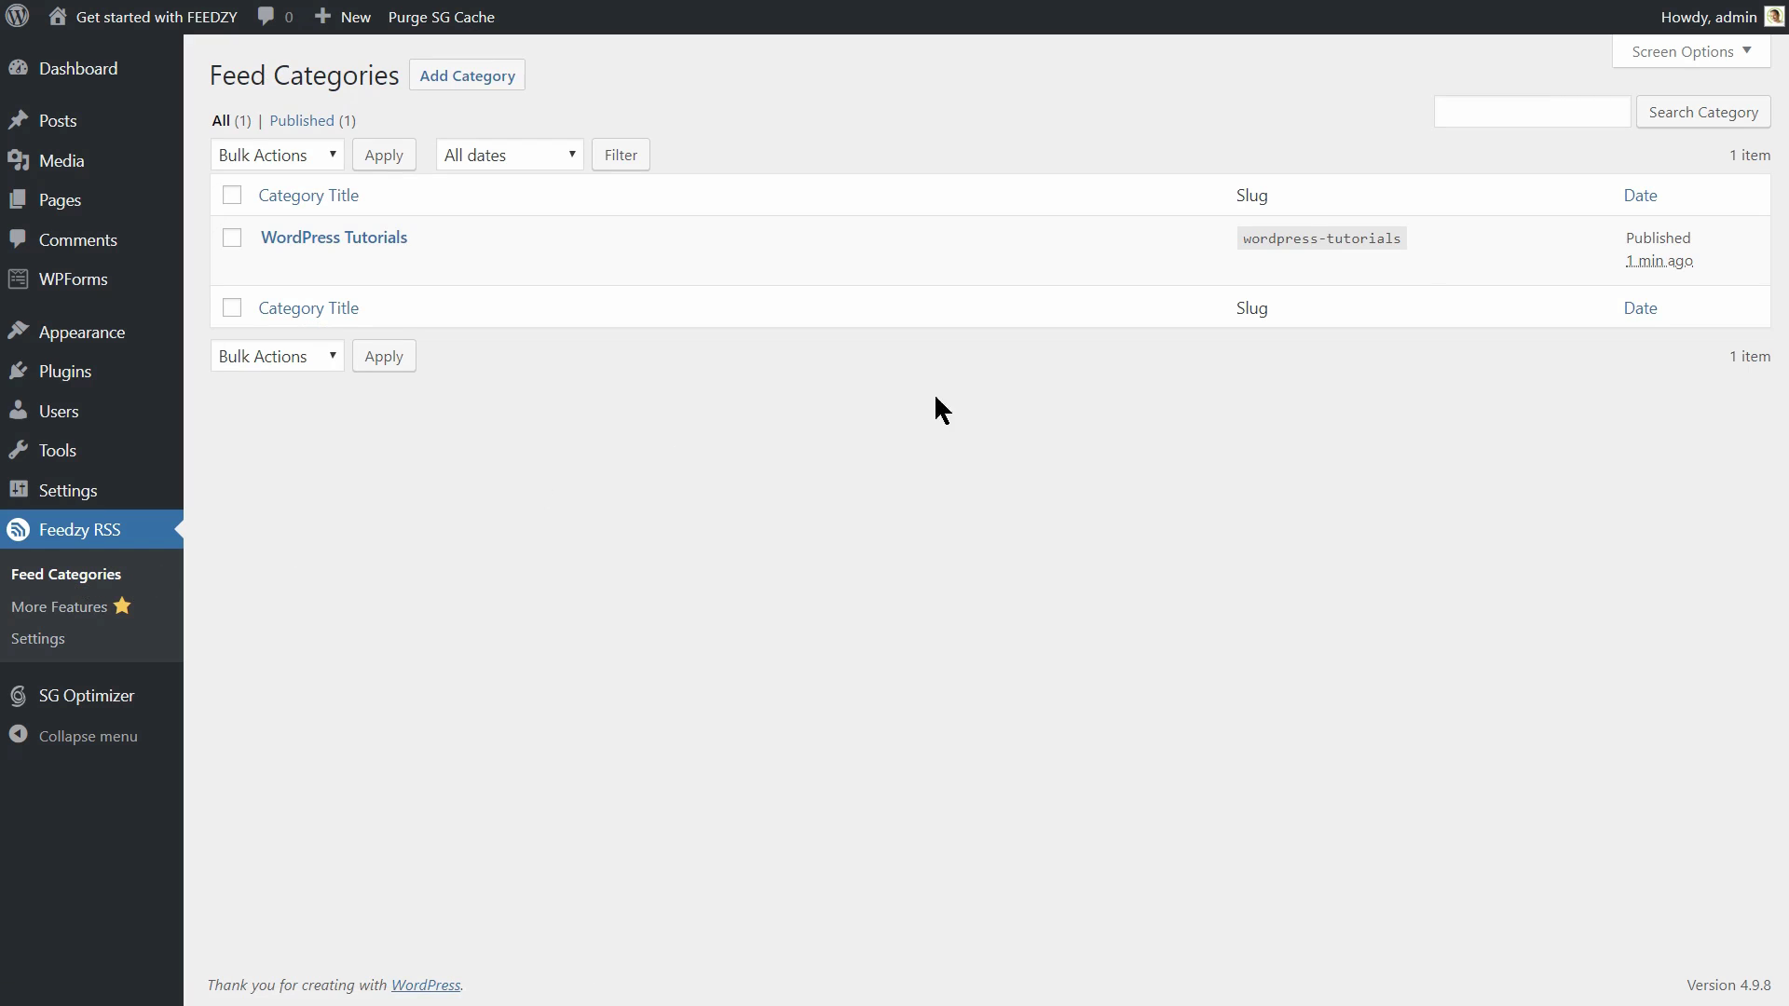
{"action": "left_click_drag", "start_coordinate": [1245, 239], "coordinate": [1397, 244]}
{"action": "right_click", "coordinate": [1355, 237]}
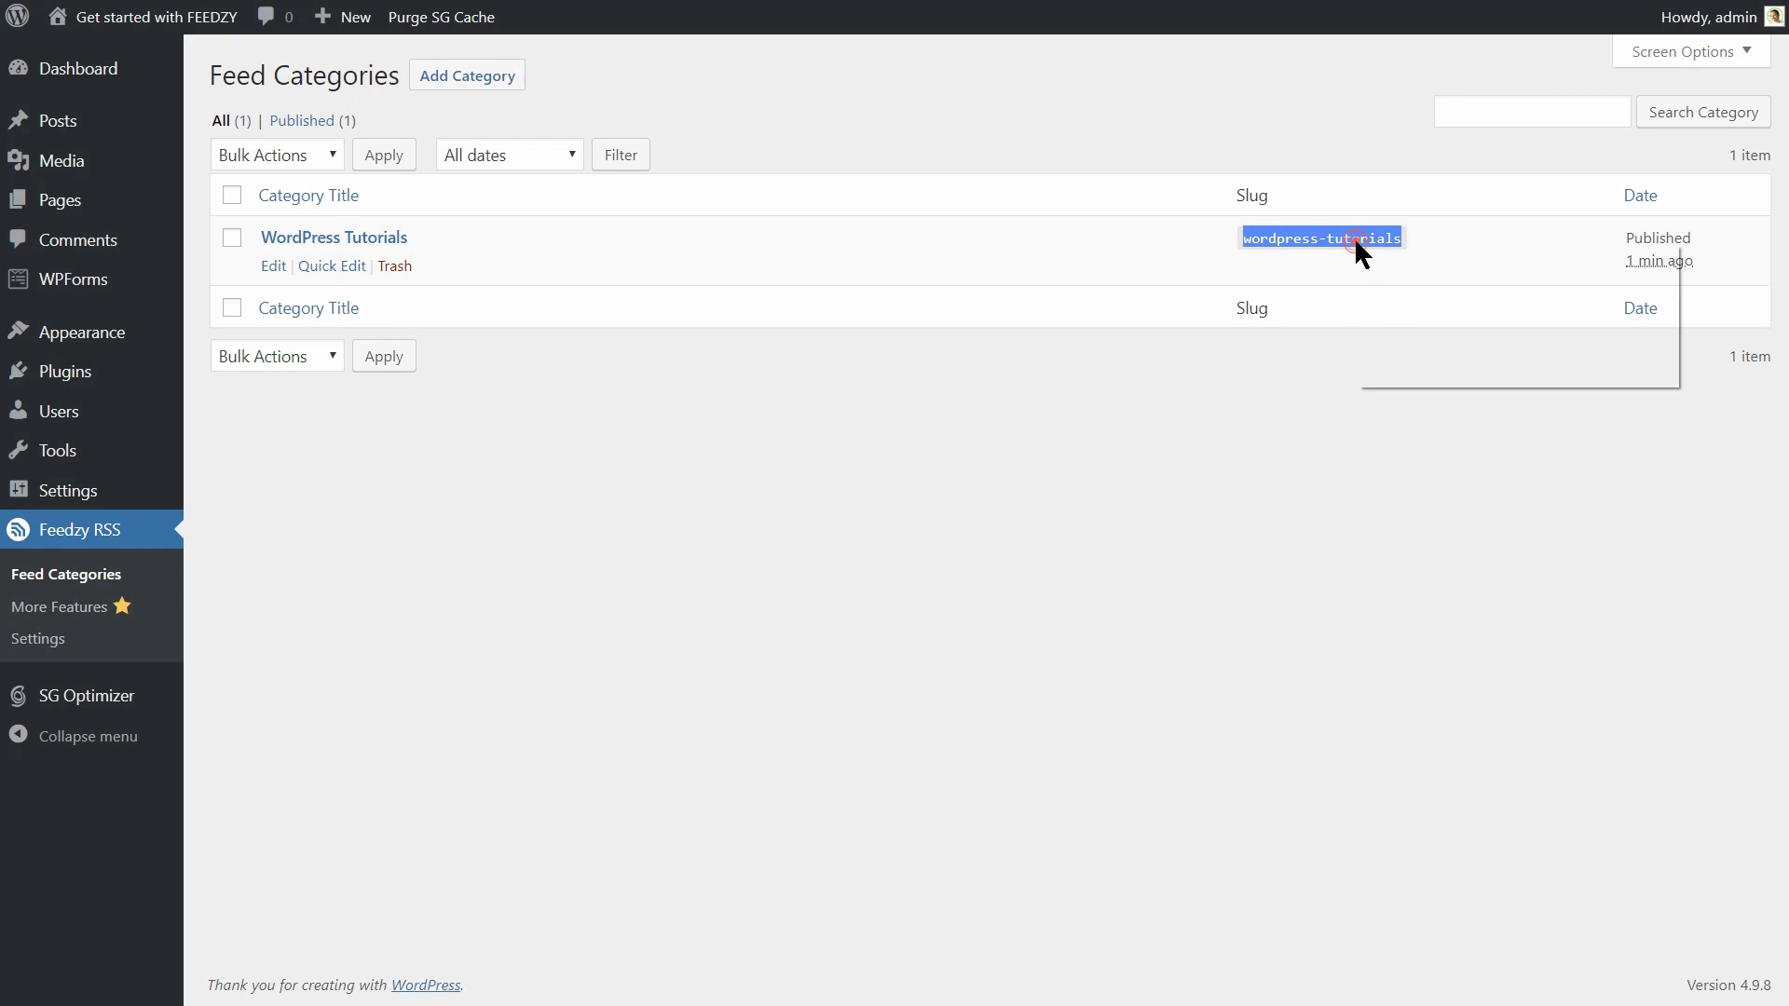
{"action": "left_click", "coordinate": [1392, 260]}
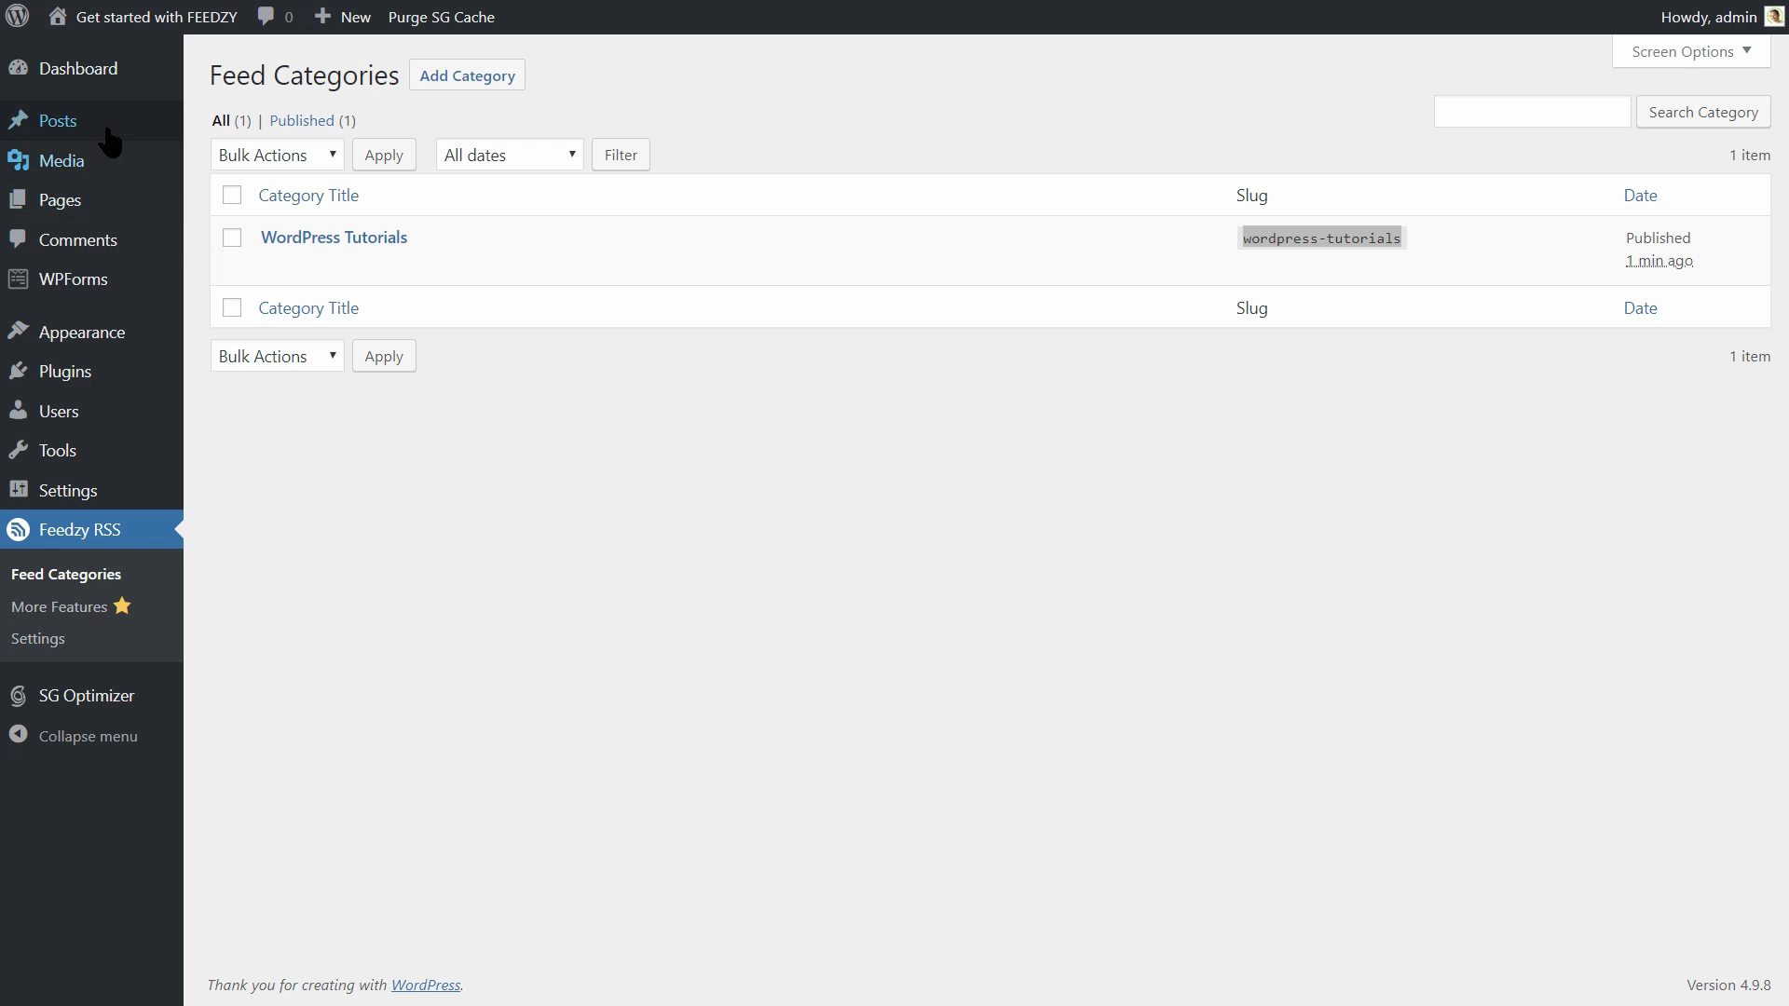
Step: Start a new post and open the Feedzy shortcode insertion form in its body
{"action": "mouse_move", "coordinate": [108, 135]}
{"action": "left_click", "coordinate": [242, 157]}
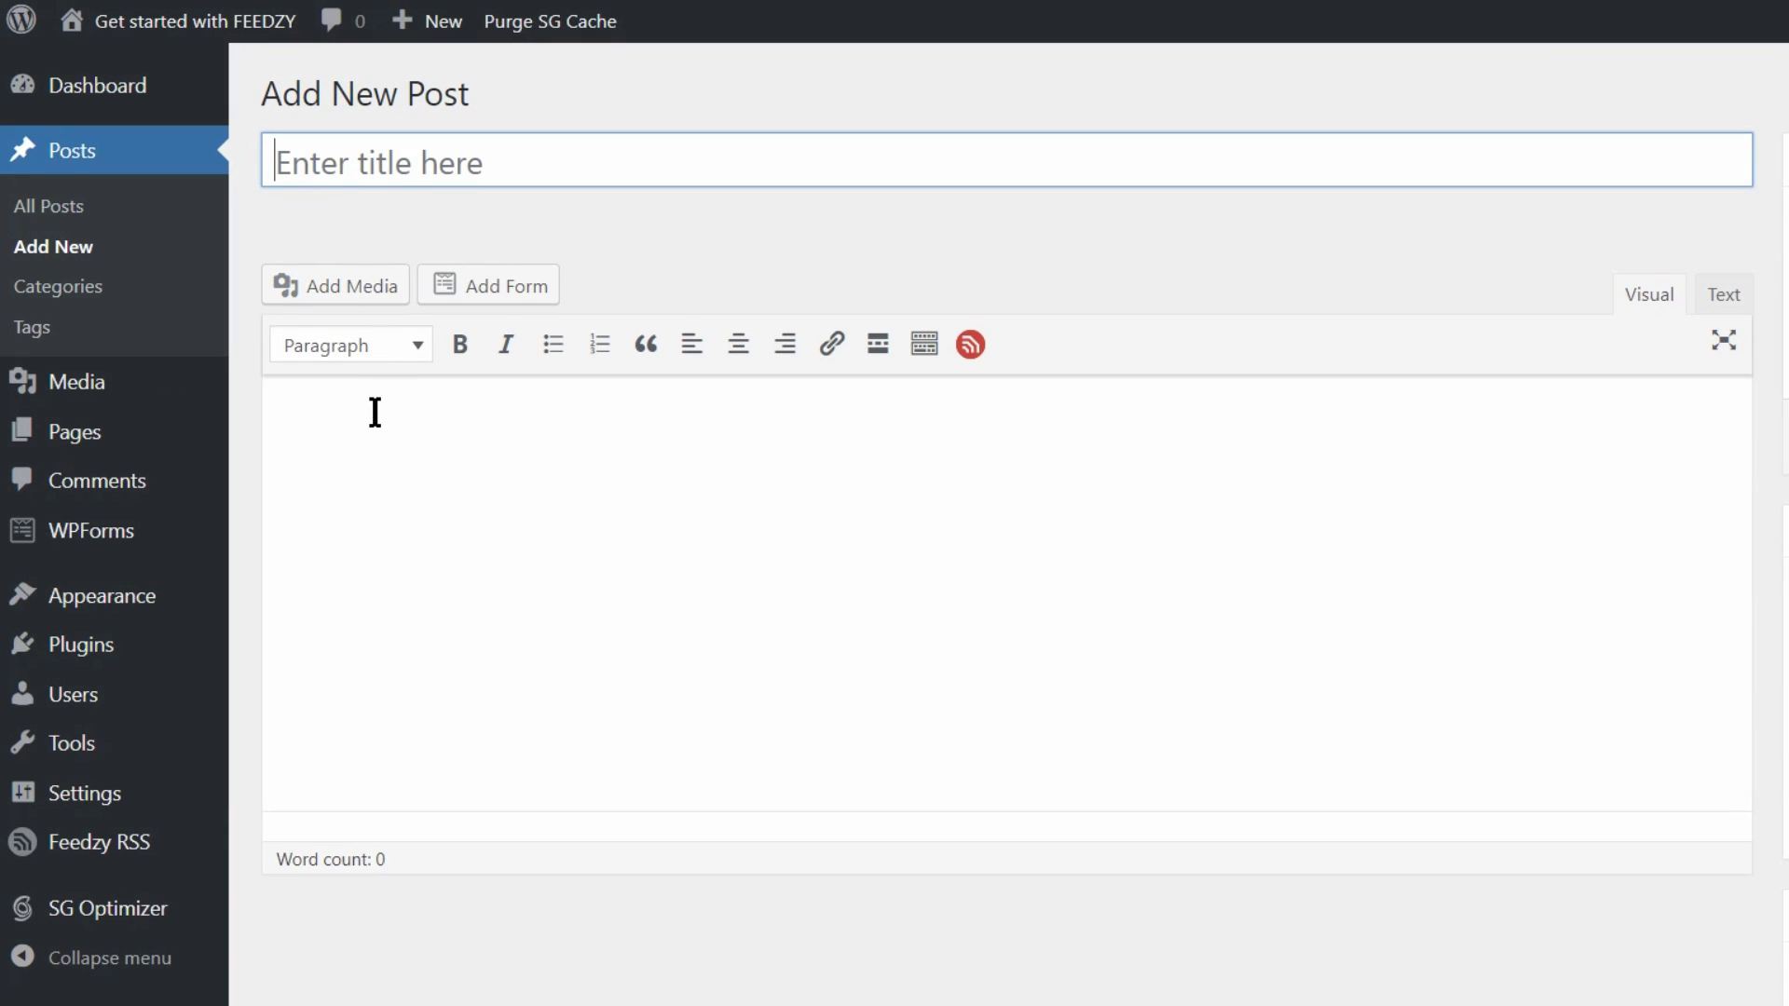
{"action": "left_click", "coordinate": [374, 412]}
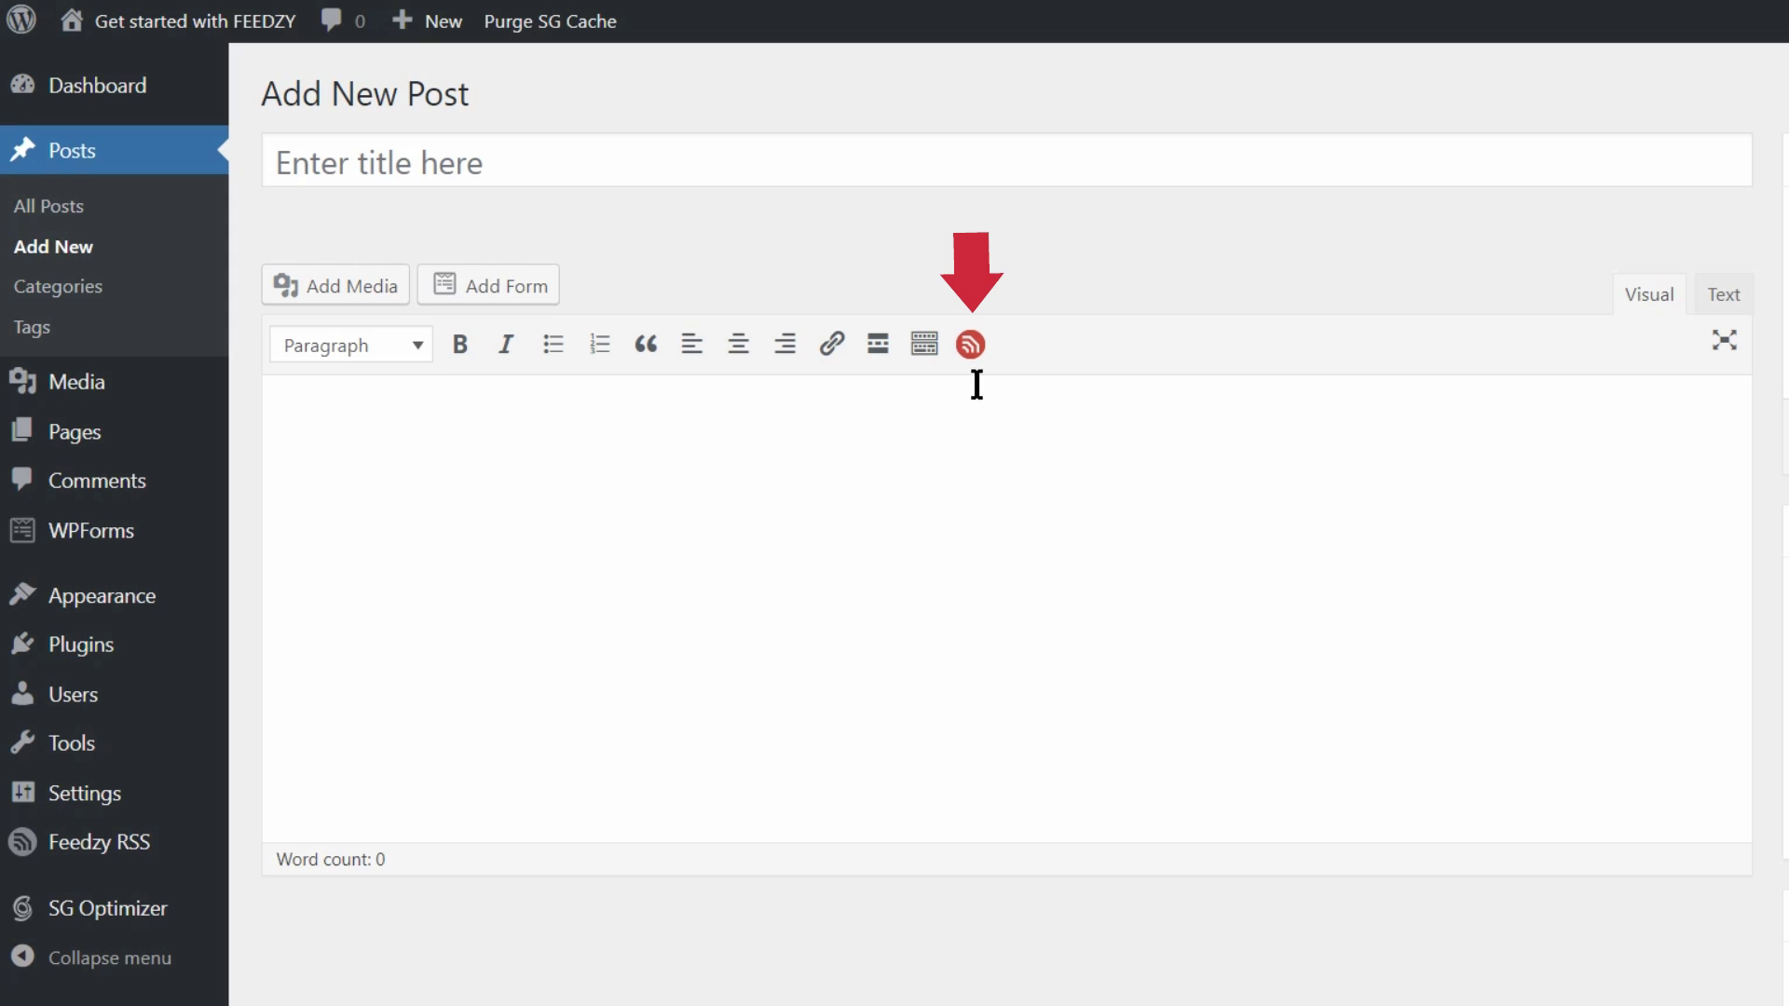
{"action": "left_click", "coordinate": [973, 346]}
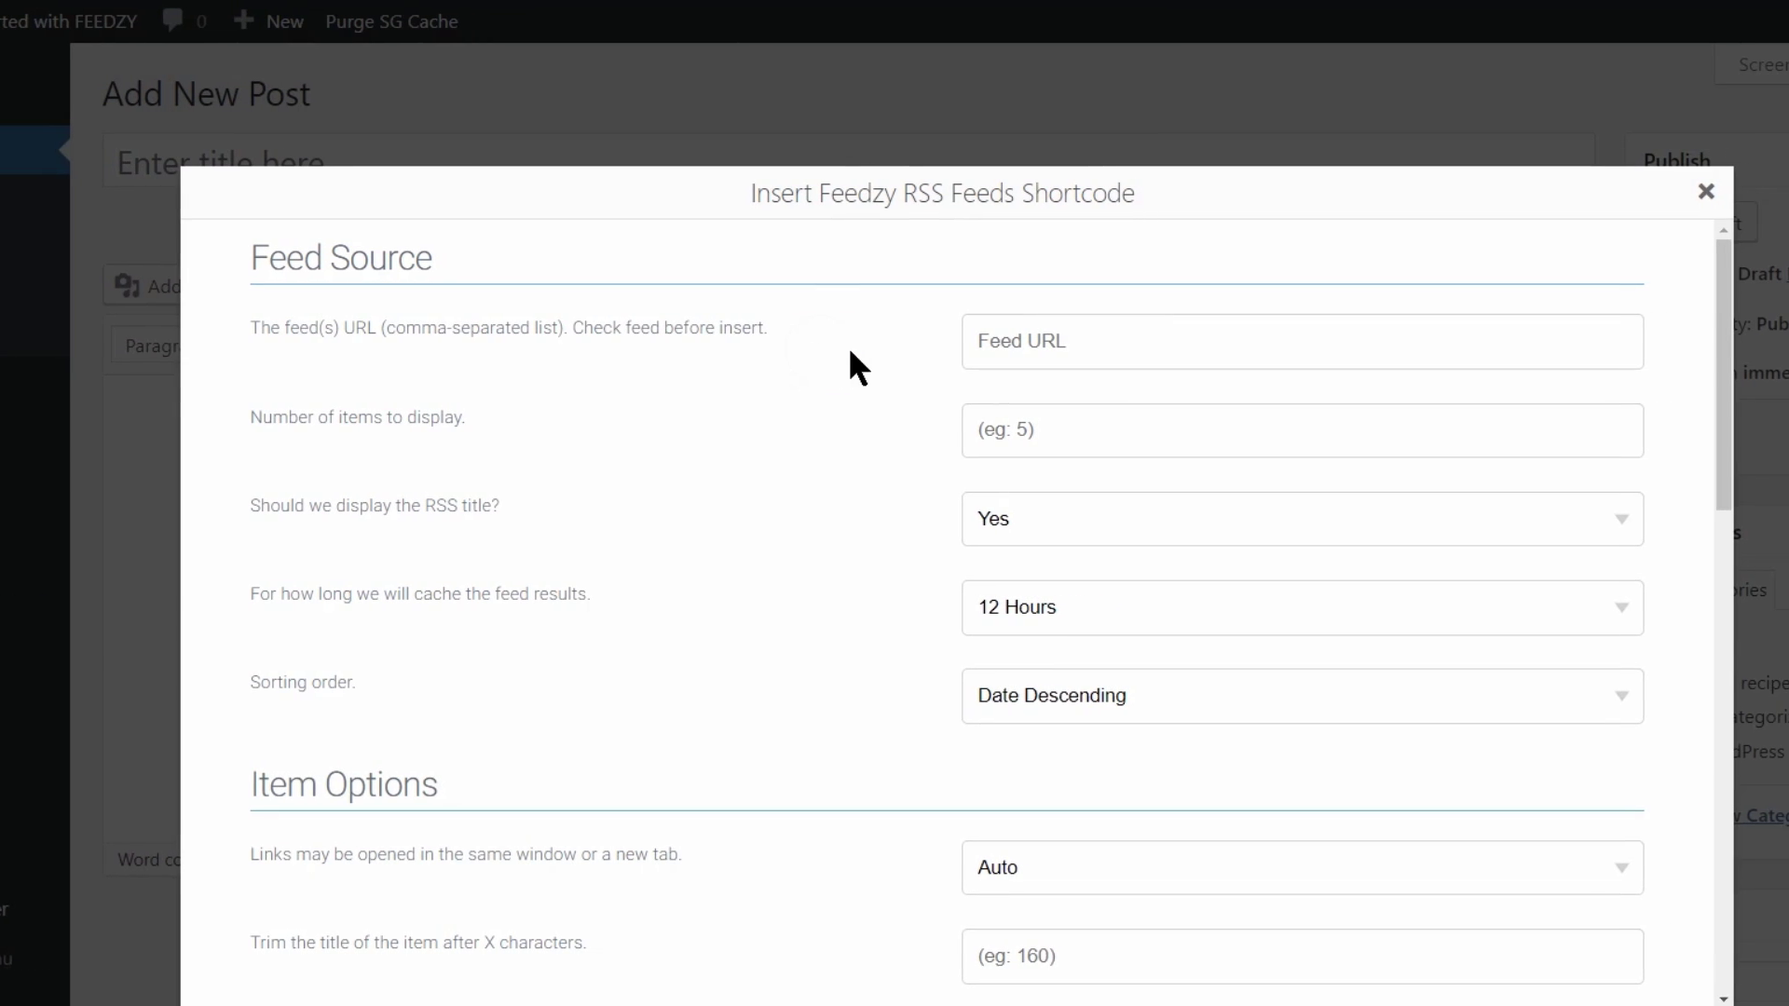
Step: Set the feed source to 'wordpress-tutorials', replacing the typed feed URLs
{"action": "left_click", "coordinate": [1006, 347]}
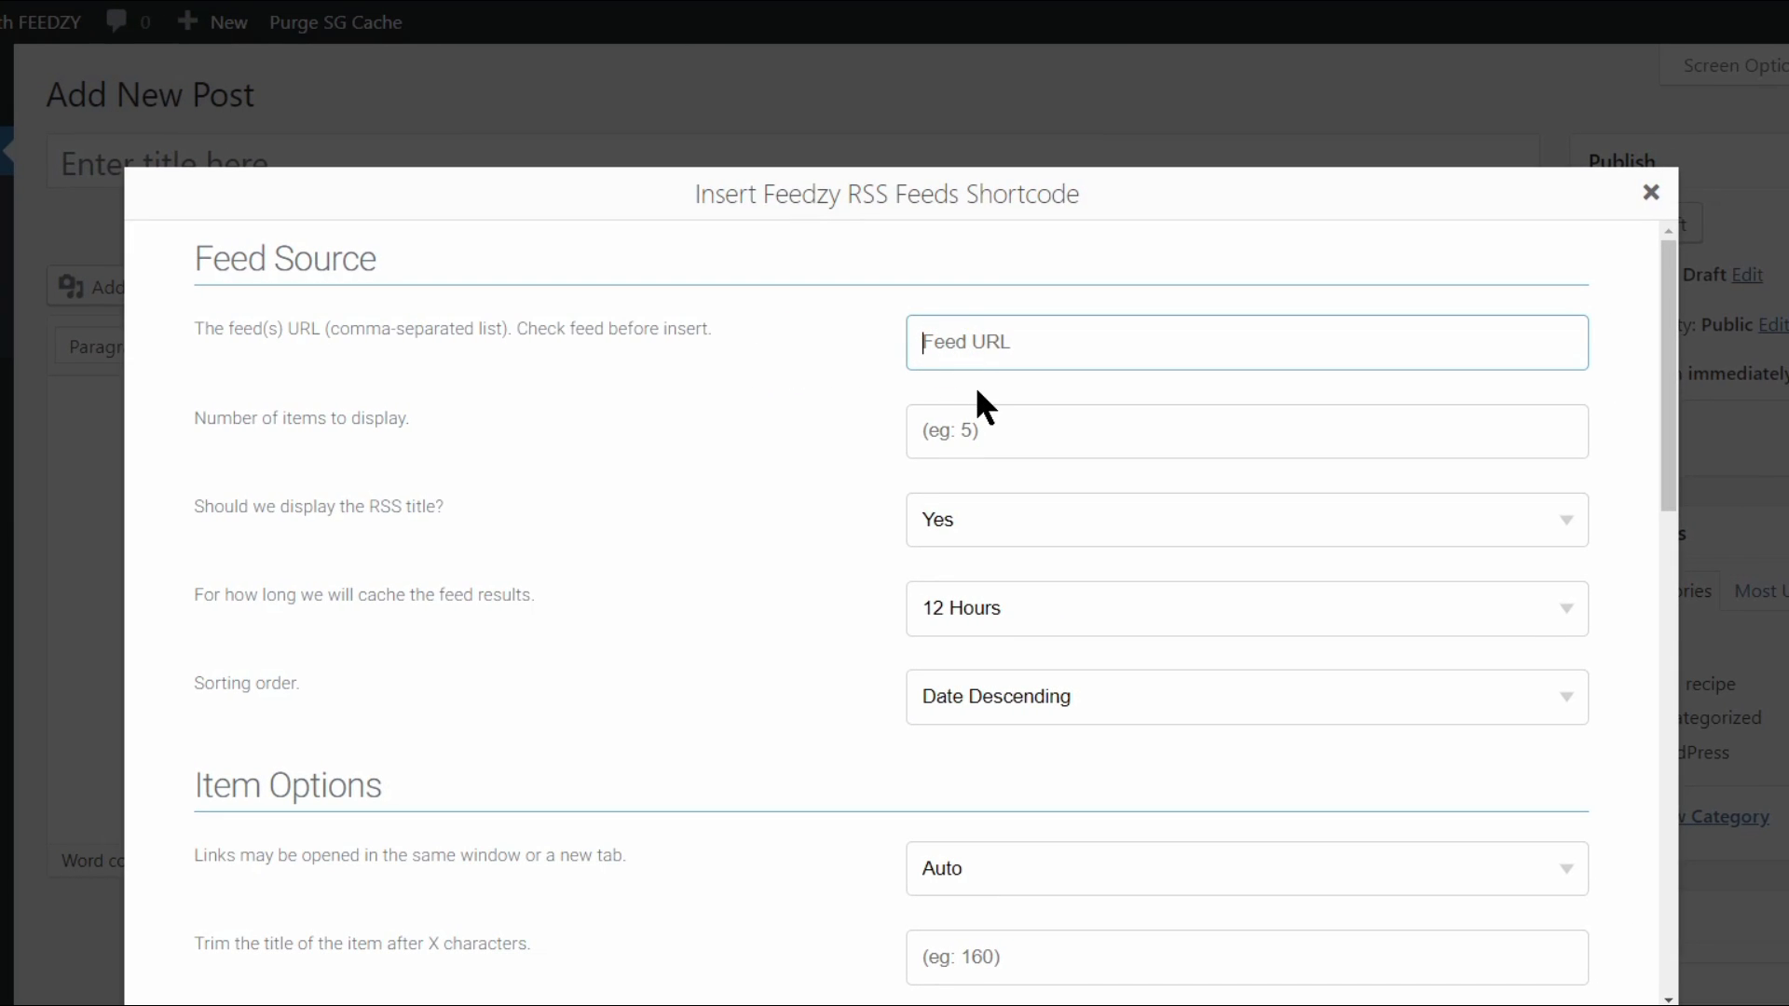
{"action": "right_click", "coordinate": [964, 346]}
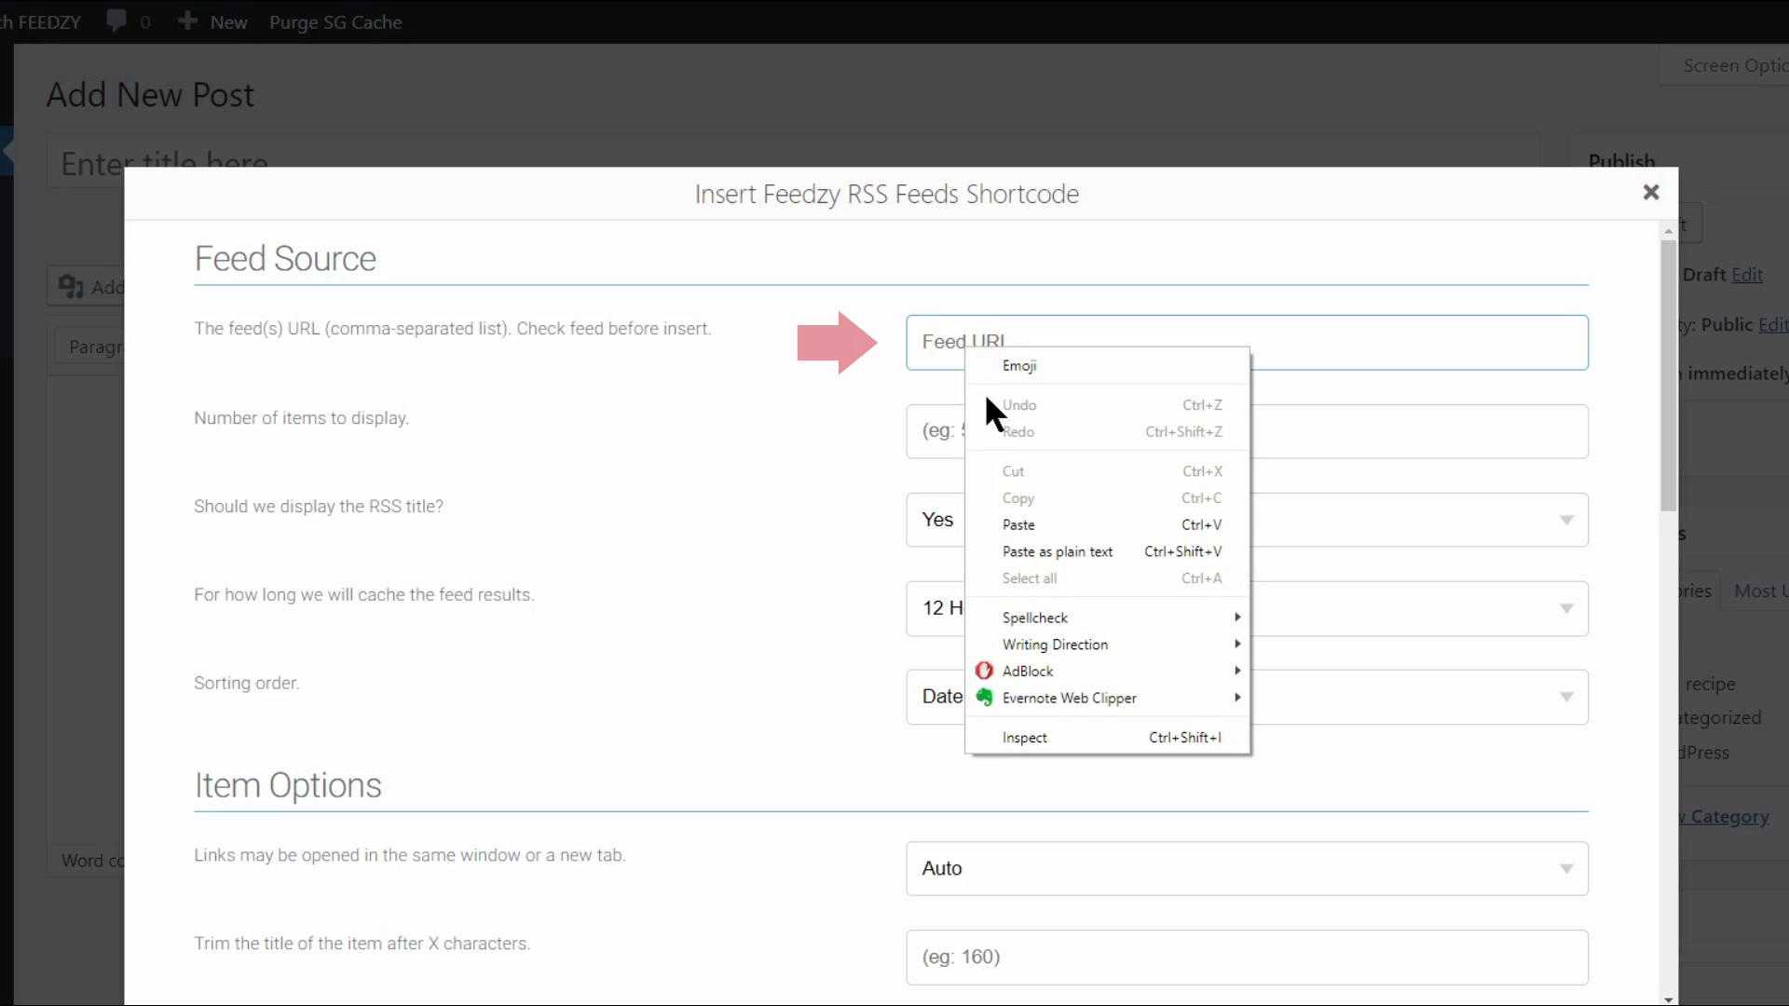
{"action": "left_click", "coordinate": [1038, 523]}
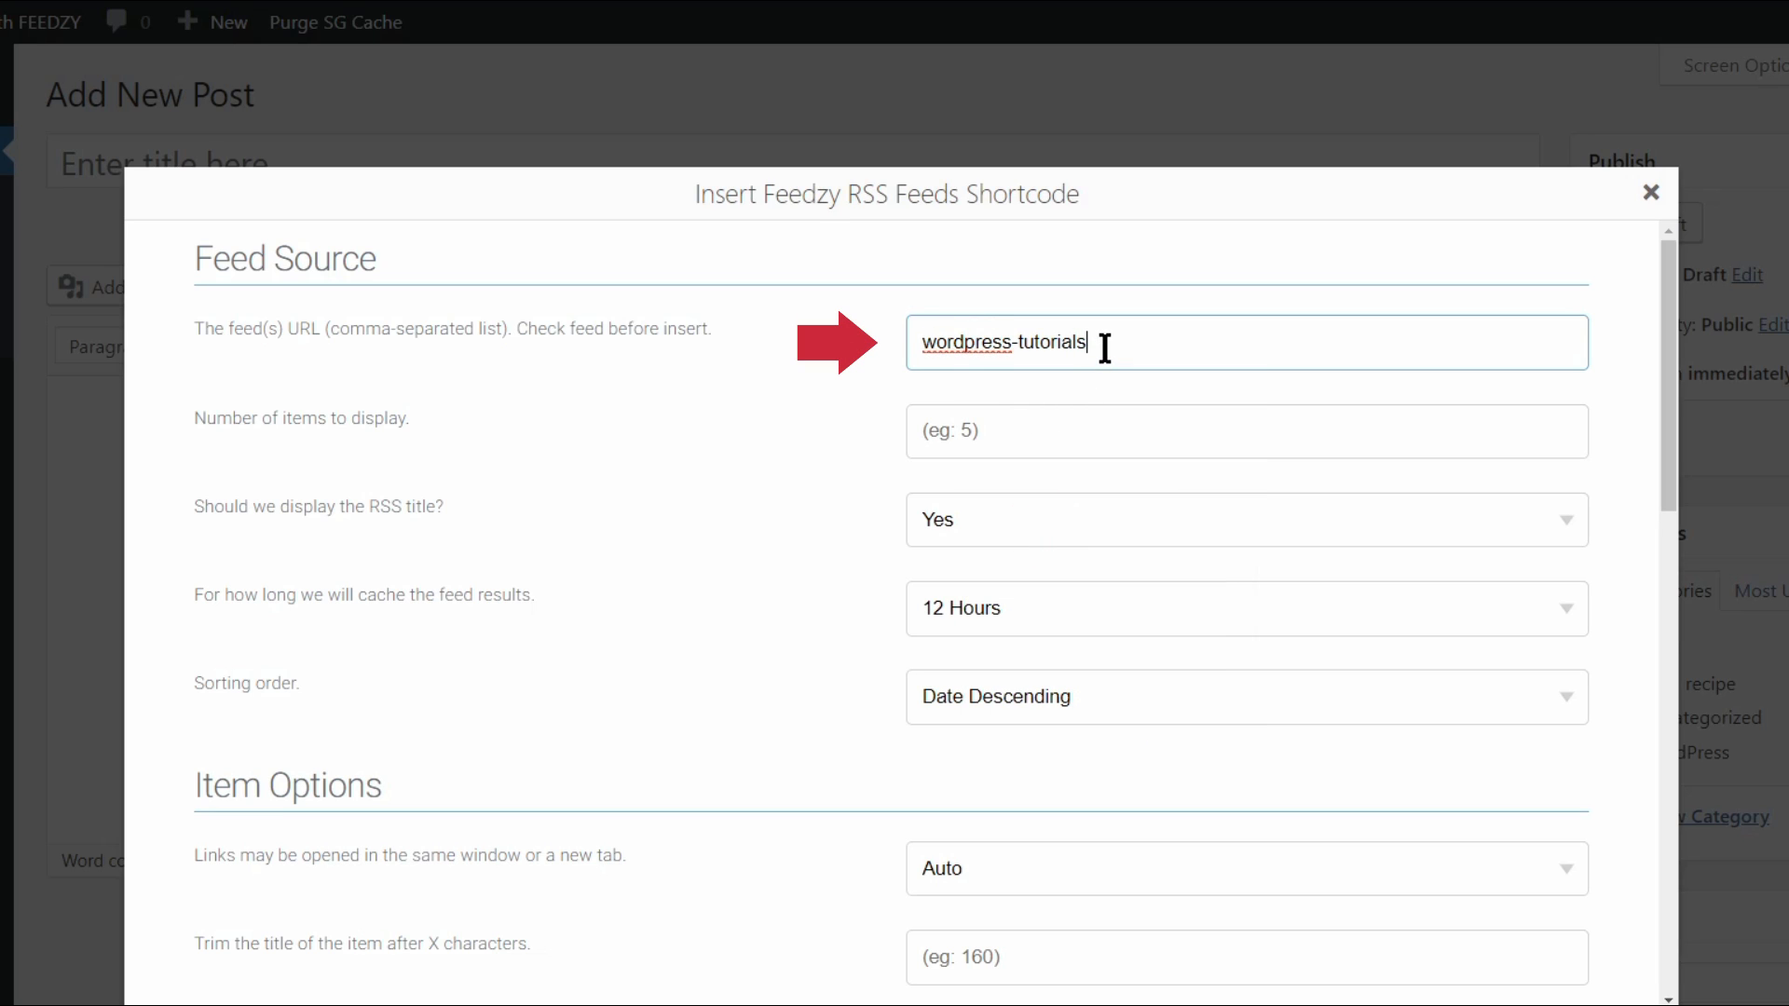
{"action": "left_click_drag", "start_coordinate": [1090, 344], "coordinate": [931, 368]}
{"action": "key", "text": "ctrl+c"}
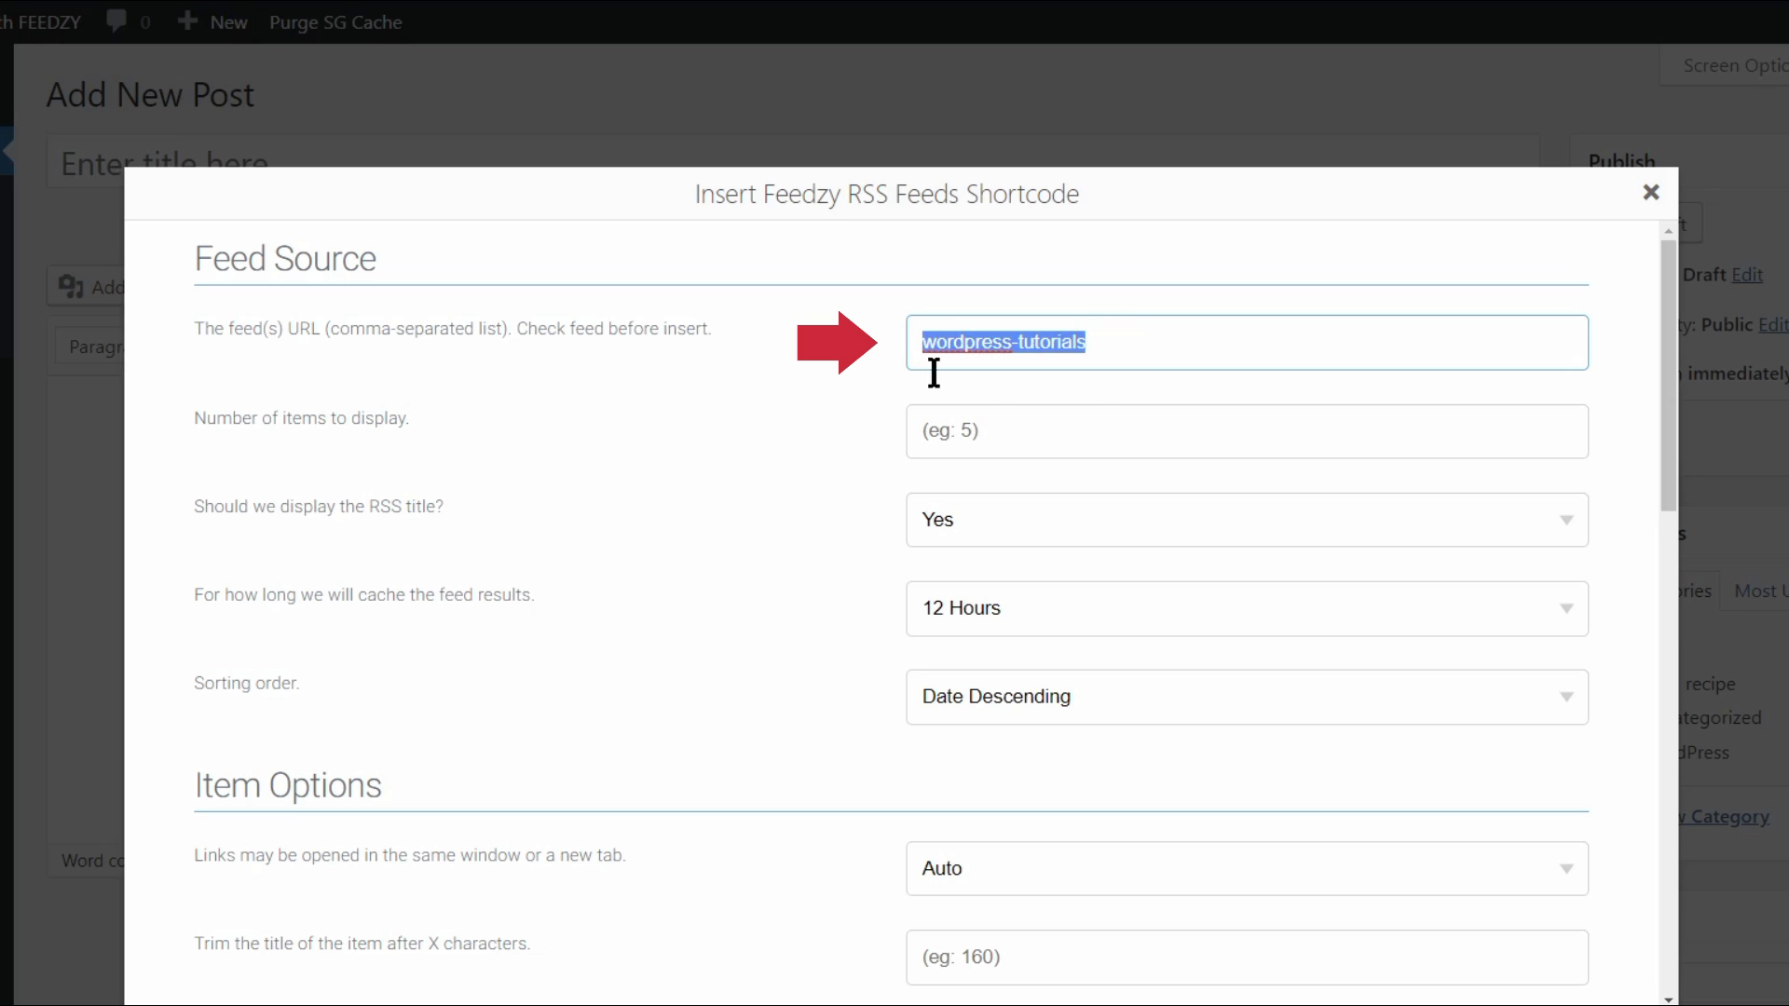
{"action": "type", "text": "https://"}
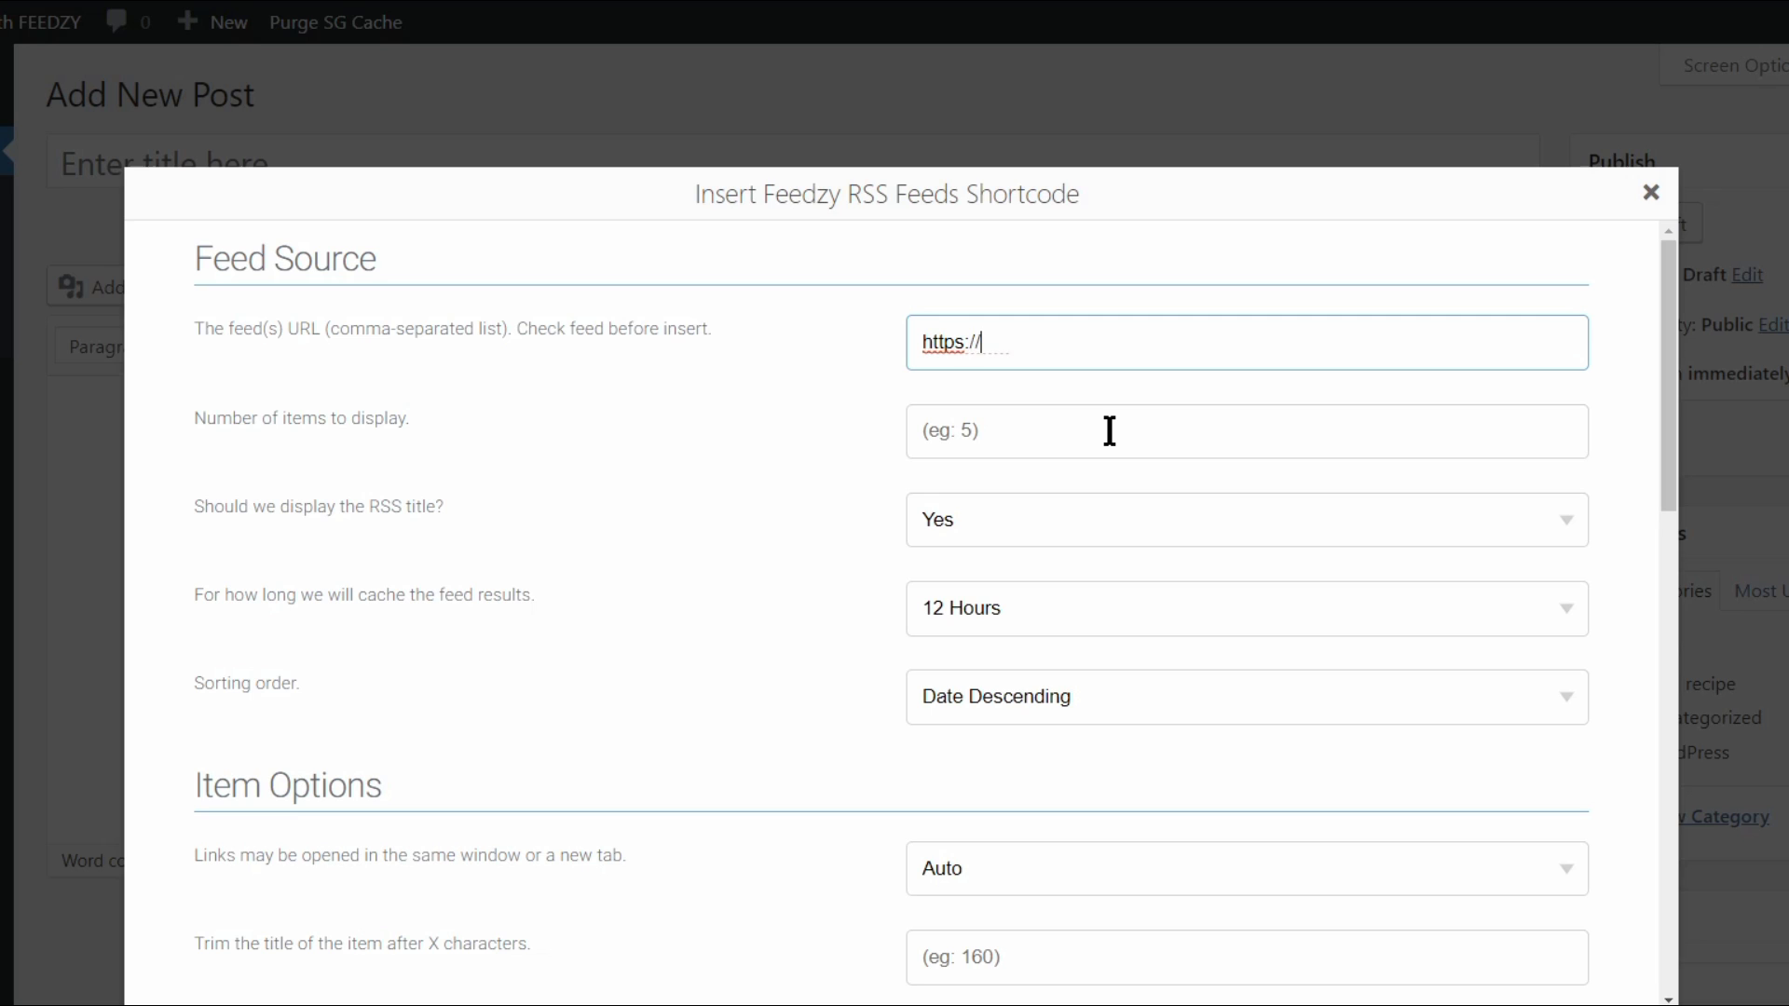
{"action": "type", "text": "themeisle.com"}
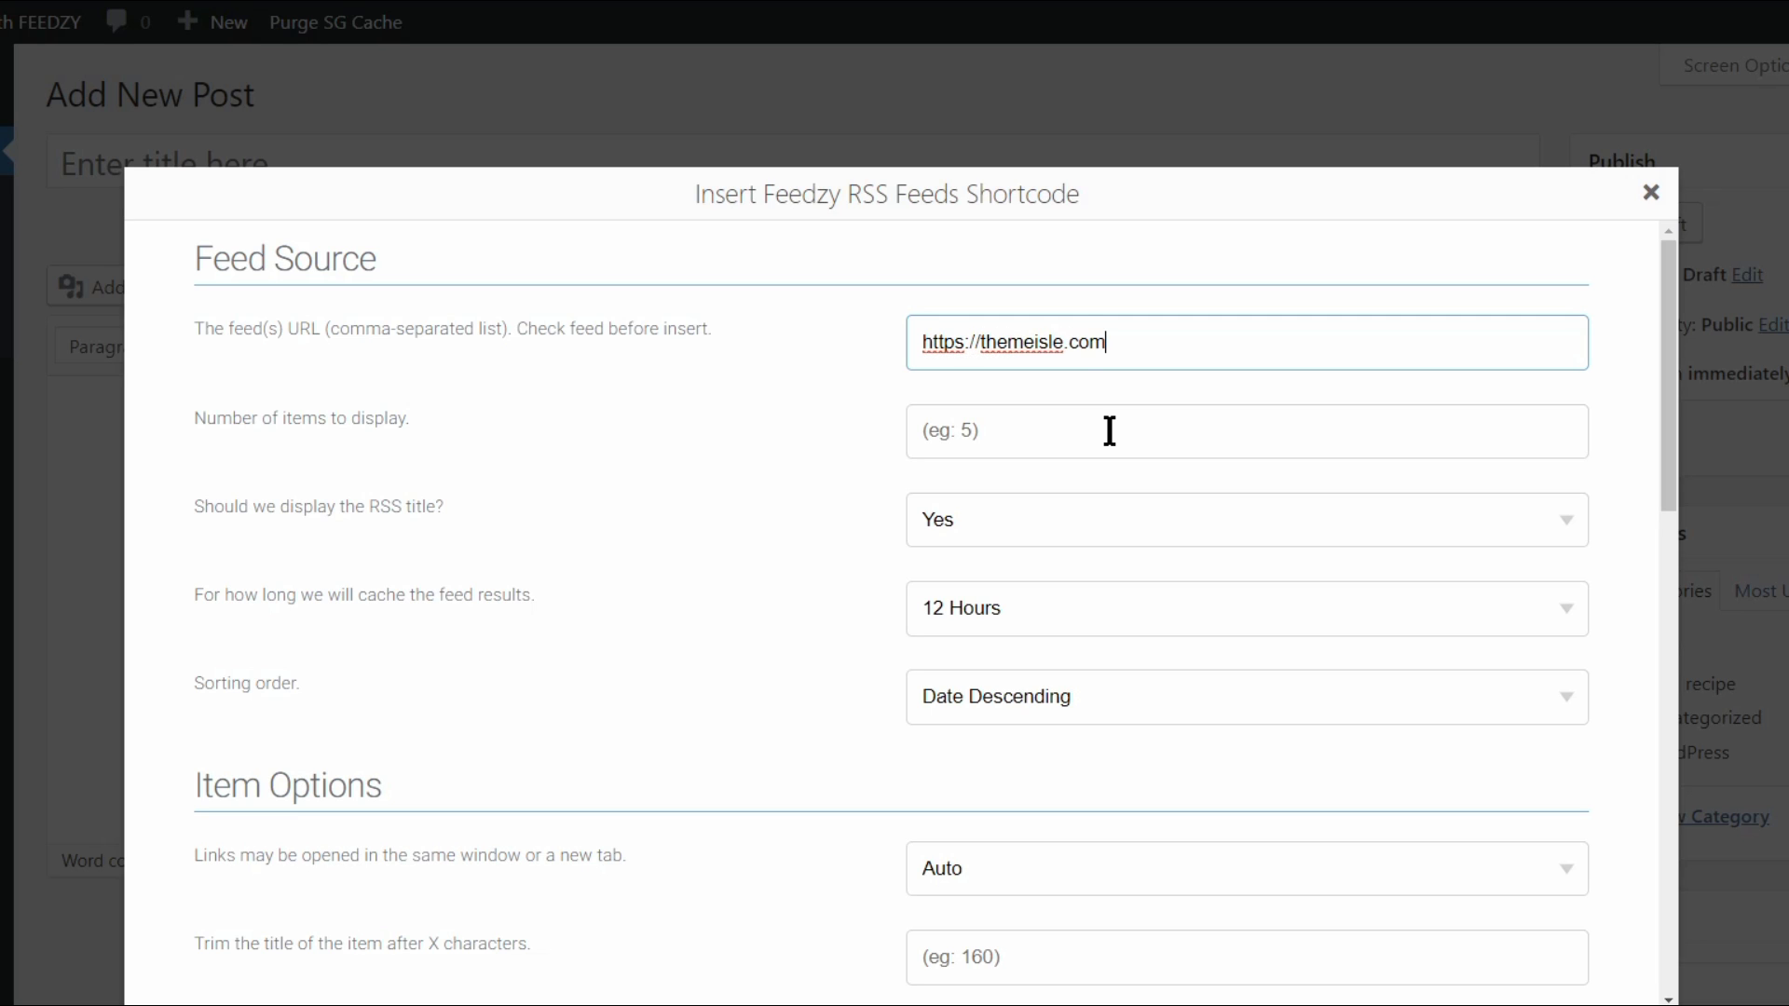
{"action": "type", "text": "/blog/feed,htt"}
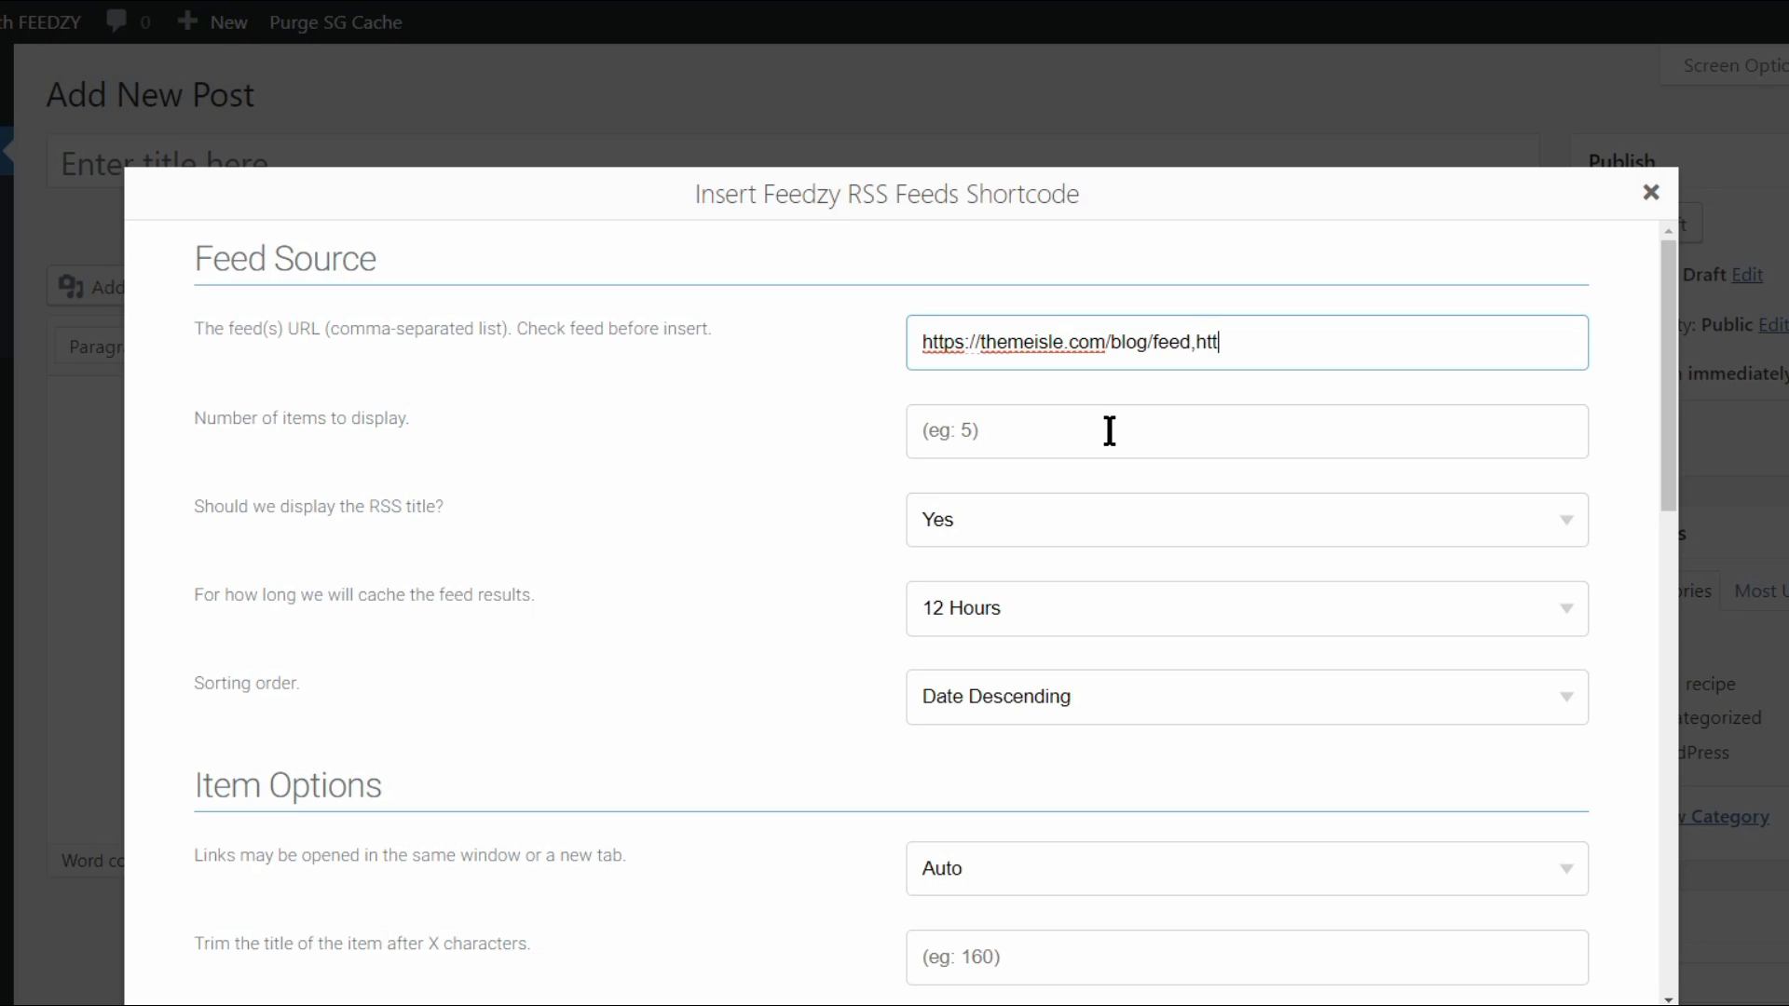
{"action": "key", "text": "BackSpace"}
{"action": "key", "text": "BackSpace"}
{"action": "key", "text": "BackSpace"}
{"action": "key", "text": "BackSpace"}
{"action": "key", "text": "BackSpace"}
{"action": "key", "text": "BackSpace"}
{"action": "key", "text": "BackSpace"}
{"action": "key", "text": "BackSpace"}
{"action": "key", "text": "BackSpace"}
{"action": "key", "text": "BackSpace"}
{"action": "key", "text": "BackSpace"}
{"action": "key", "text": "BackSpace"}
{"action": "key", "text": "BackSpace"}
{"action": "key", "text": "BackSpace"}
{"action": "key", "text": "BackSpace"}
{"action": "key", "text": "BackSpace"}
{"action": "key", "text": "BackSpace"}
{"action": "key", "text": "BackSpace"}
{"action": "key", "text": "BackSpace"}
{"action": "key", "text": "BackSpace"}
{"action": "key", "text": "BackSpace"}
{"action": "key", "text": "BackSpace"}
{"action": "key", "text": "BackSpace"}
{"action": "key", "text": "BackSpace"}
{"action": "key", "text": "BackSpace"}
{"action": "key", "text": "BackSpace"}
{"action": "key", "text": "BackSpace"}
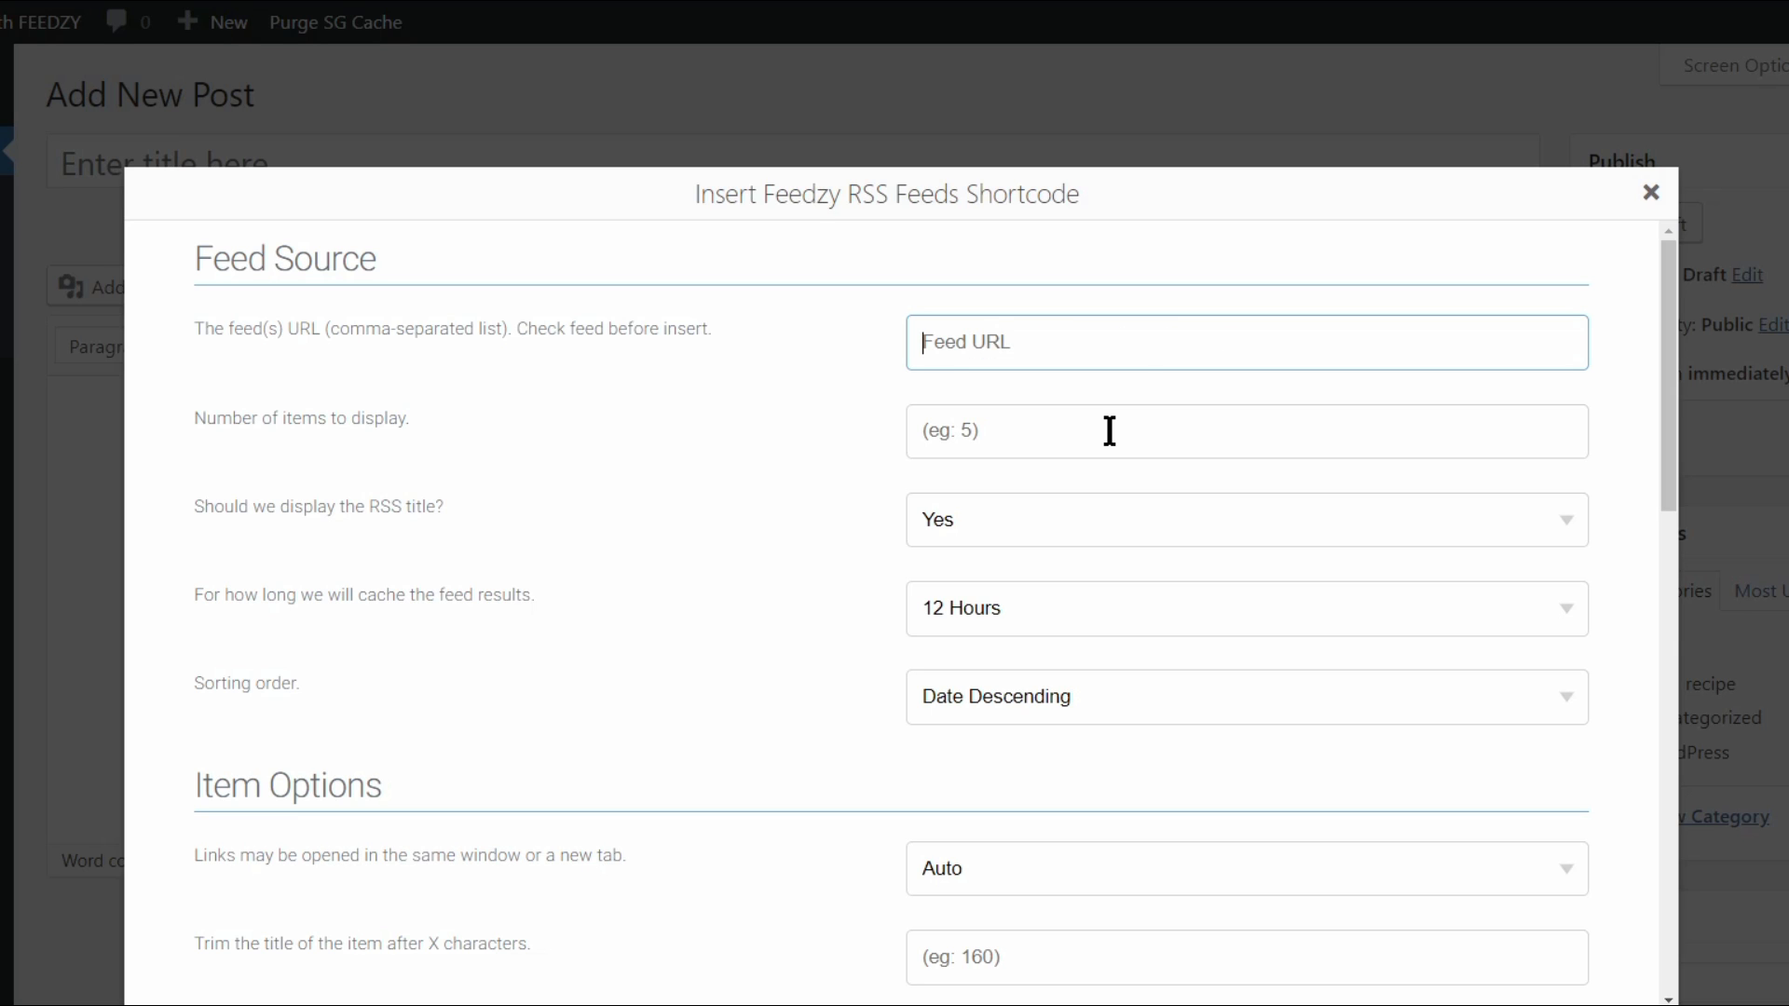
{"action": "key", "text": "ctrl+v"}
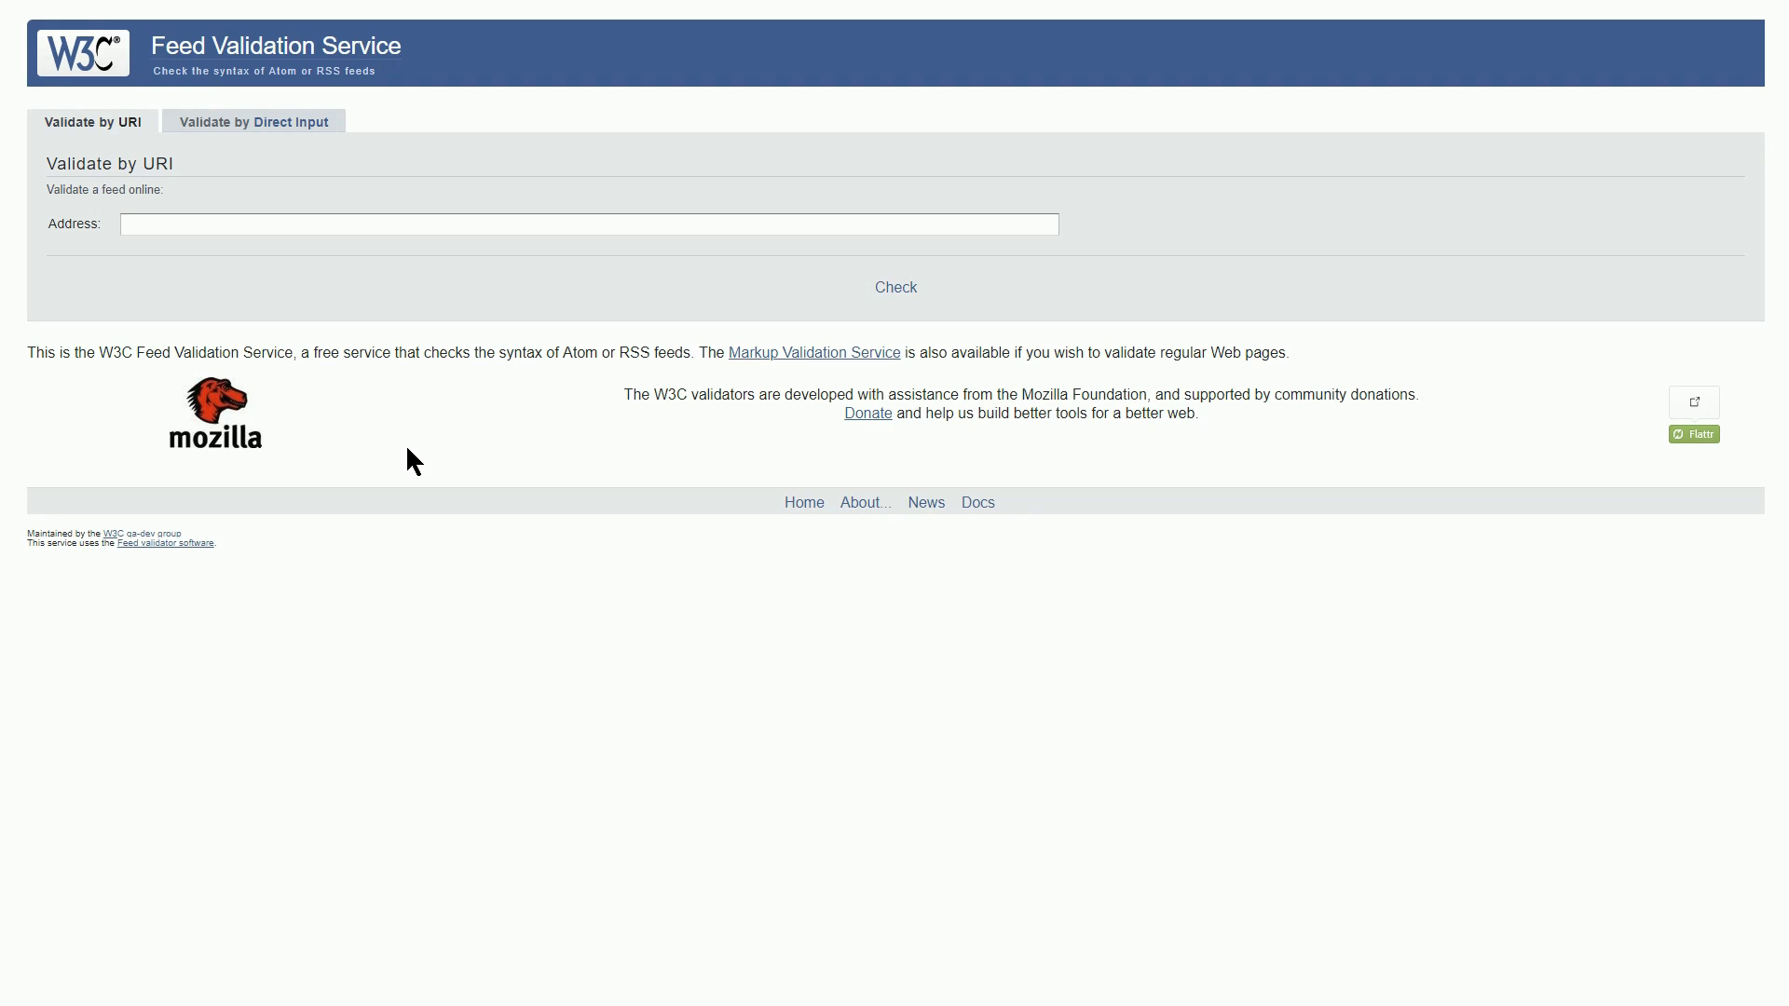
{"action": "left_click", "coordinate": [209, 222]}
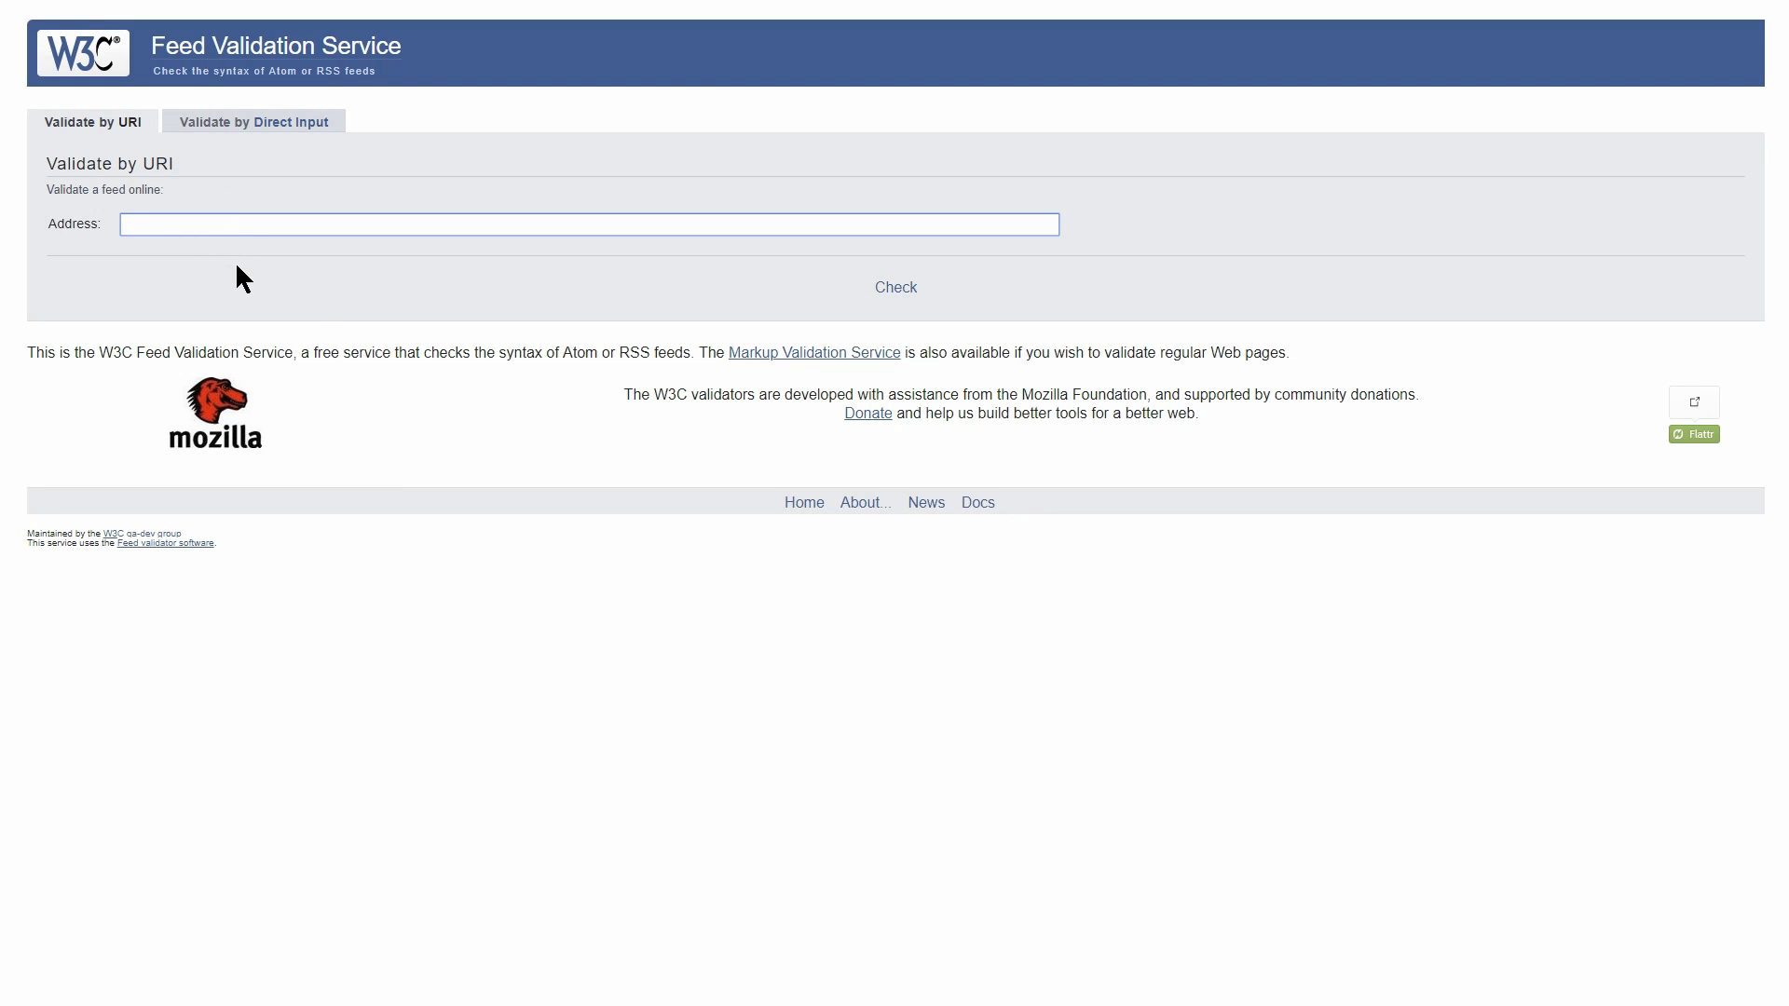
{"action": "type", "text": "https://themeisle.com/blog/feed/"}
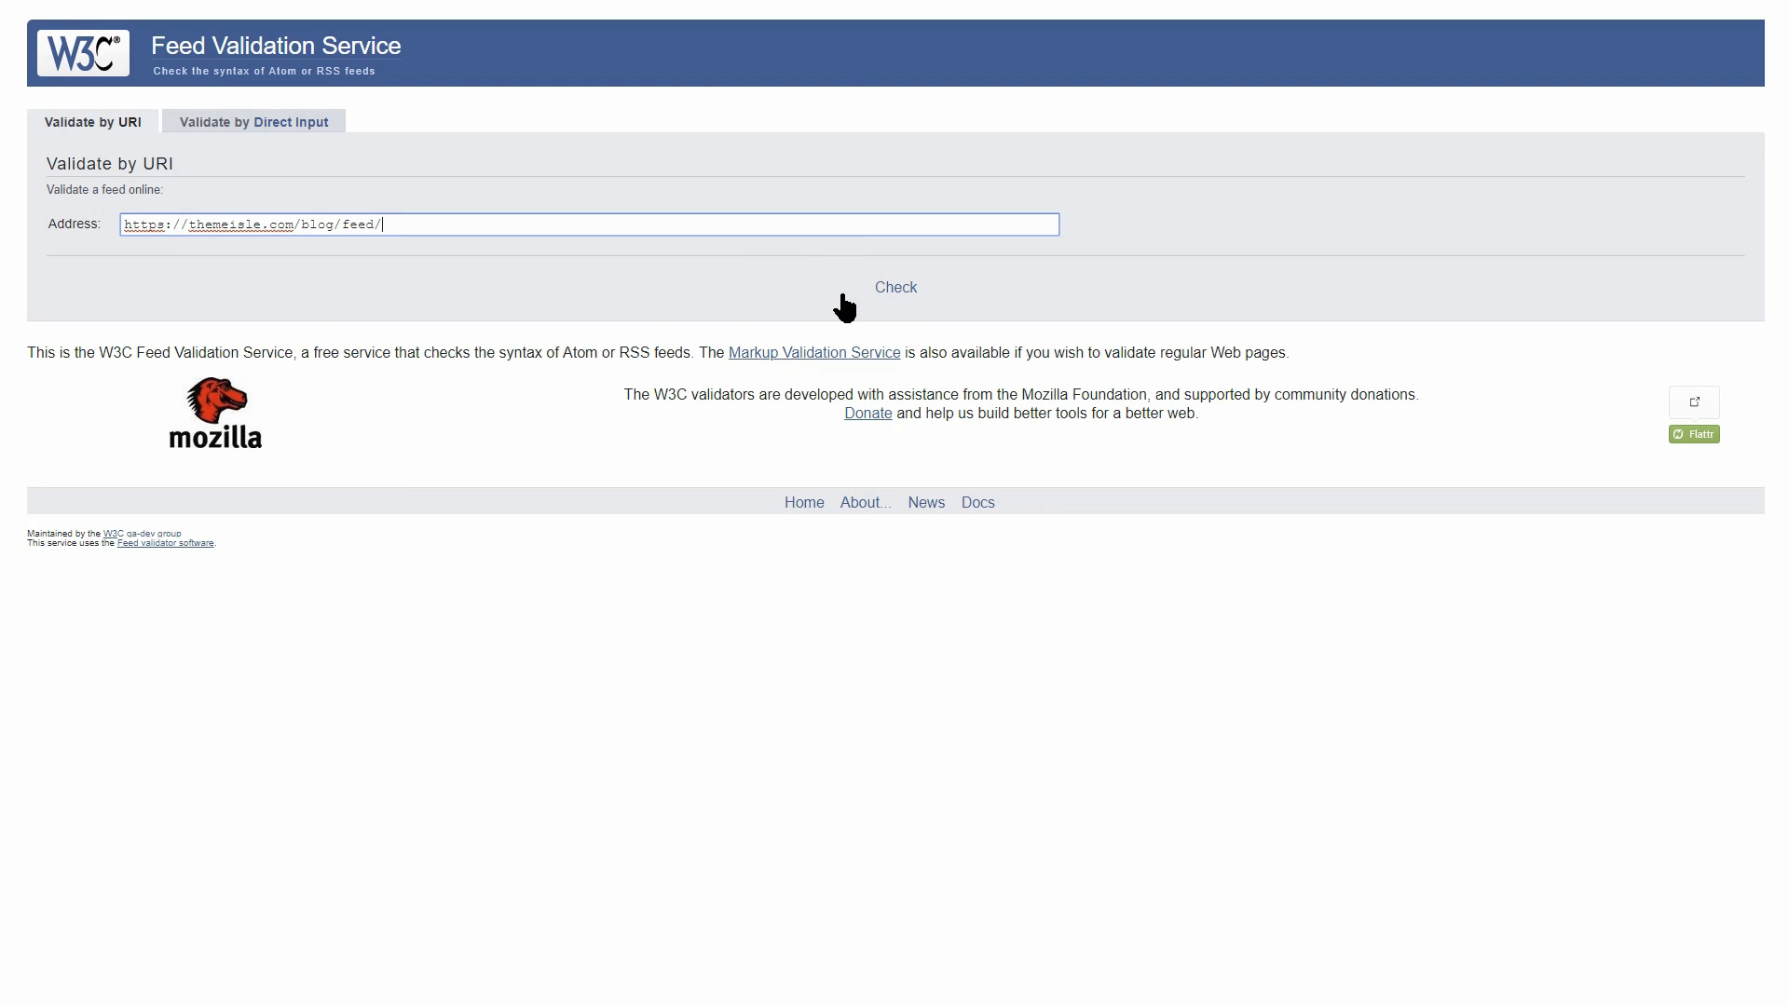
{"action": "left_click", "coordinate": [895, 294]}
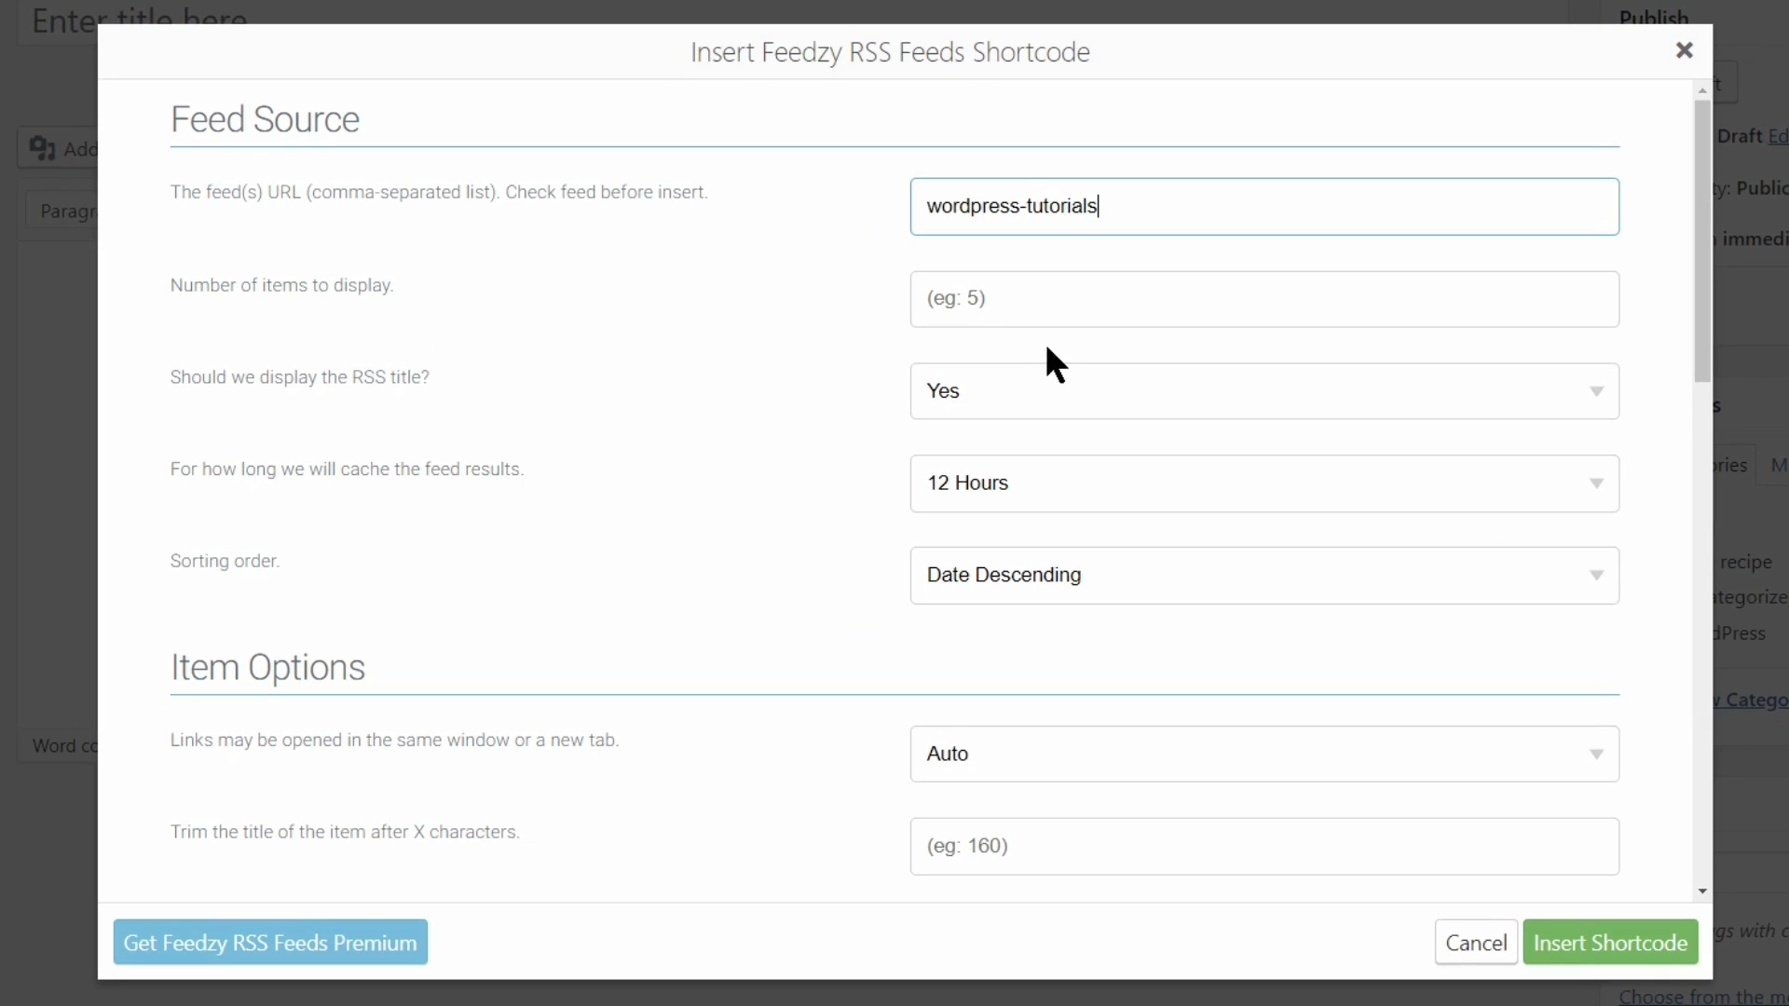
Step: Set 7 items, RSS title to No, caching at 12 Hours and sorting Date Descending
{"action": "left_click", "coordinate": [946, 305]}
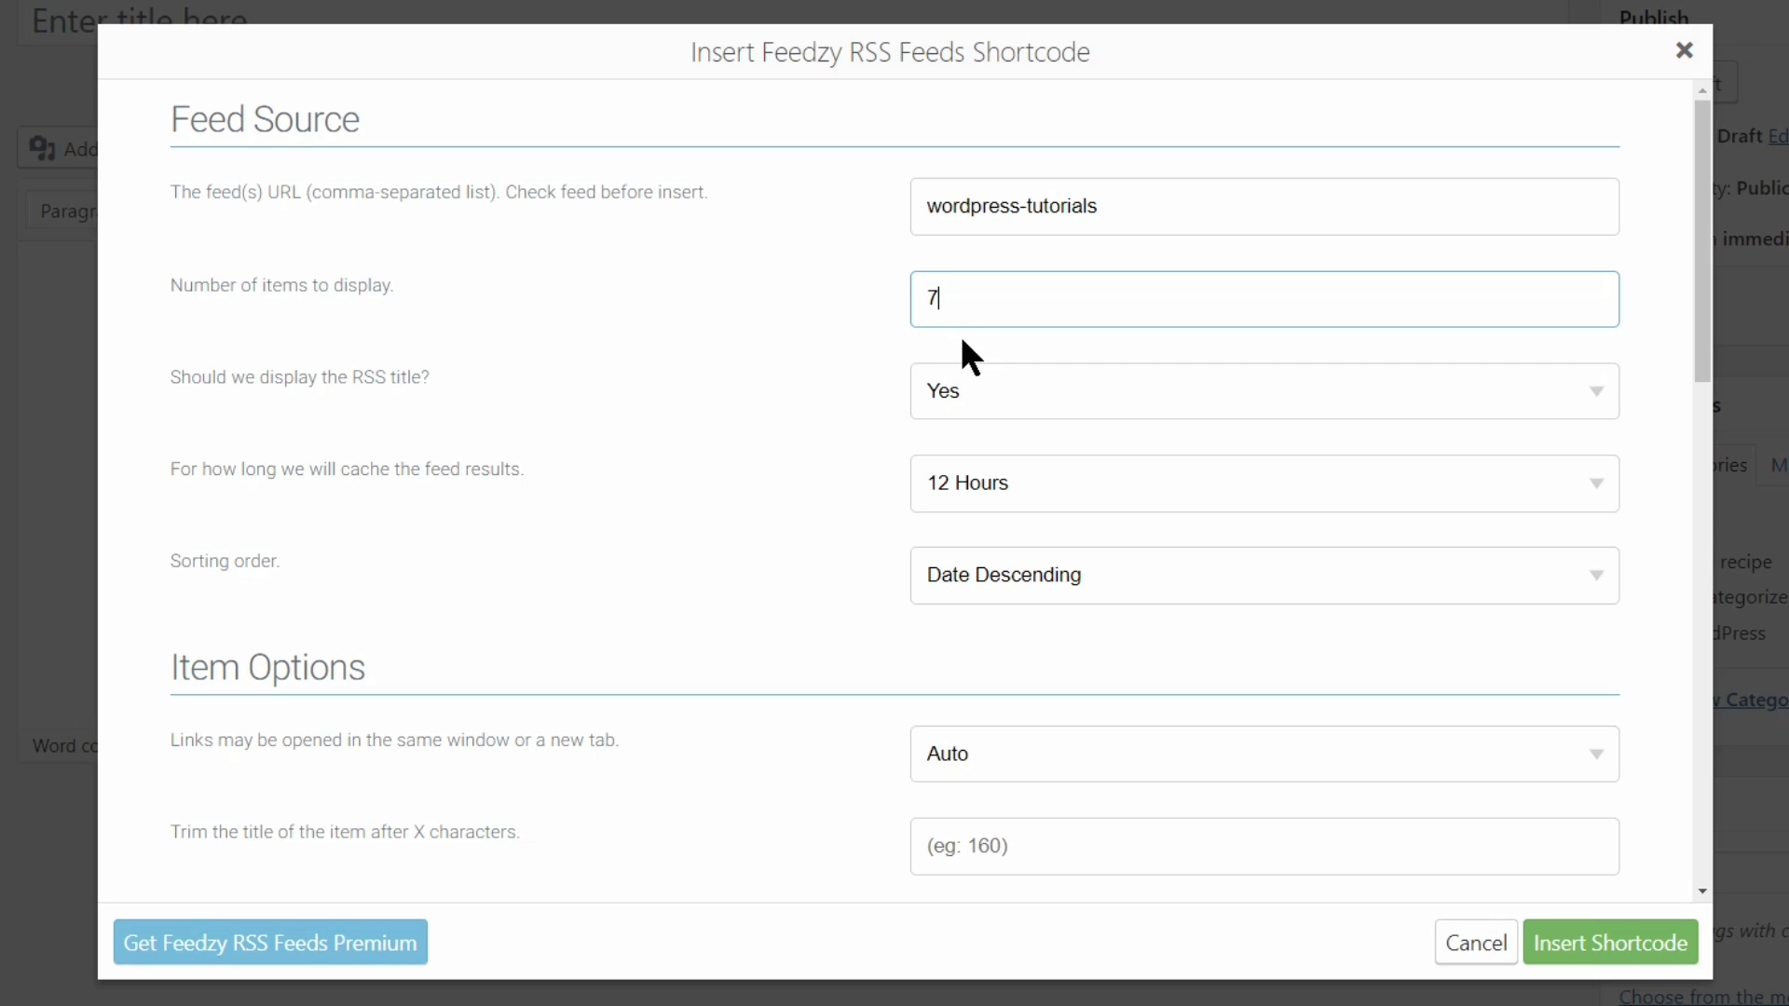
{"action": "left_click", "coordinate": [975, 382]}
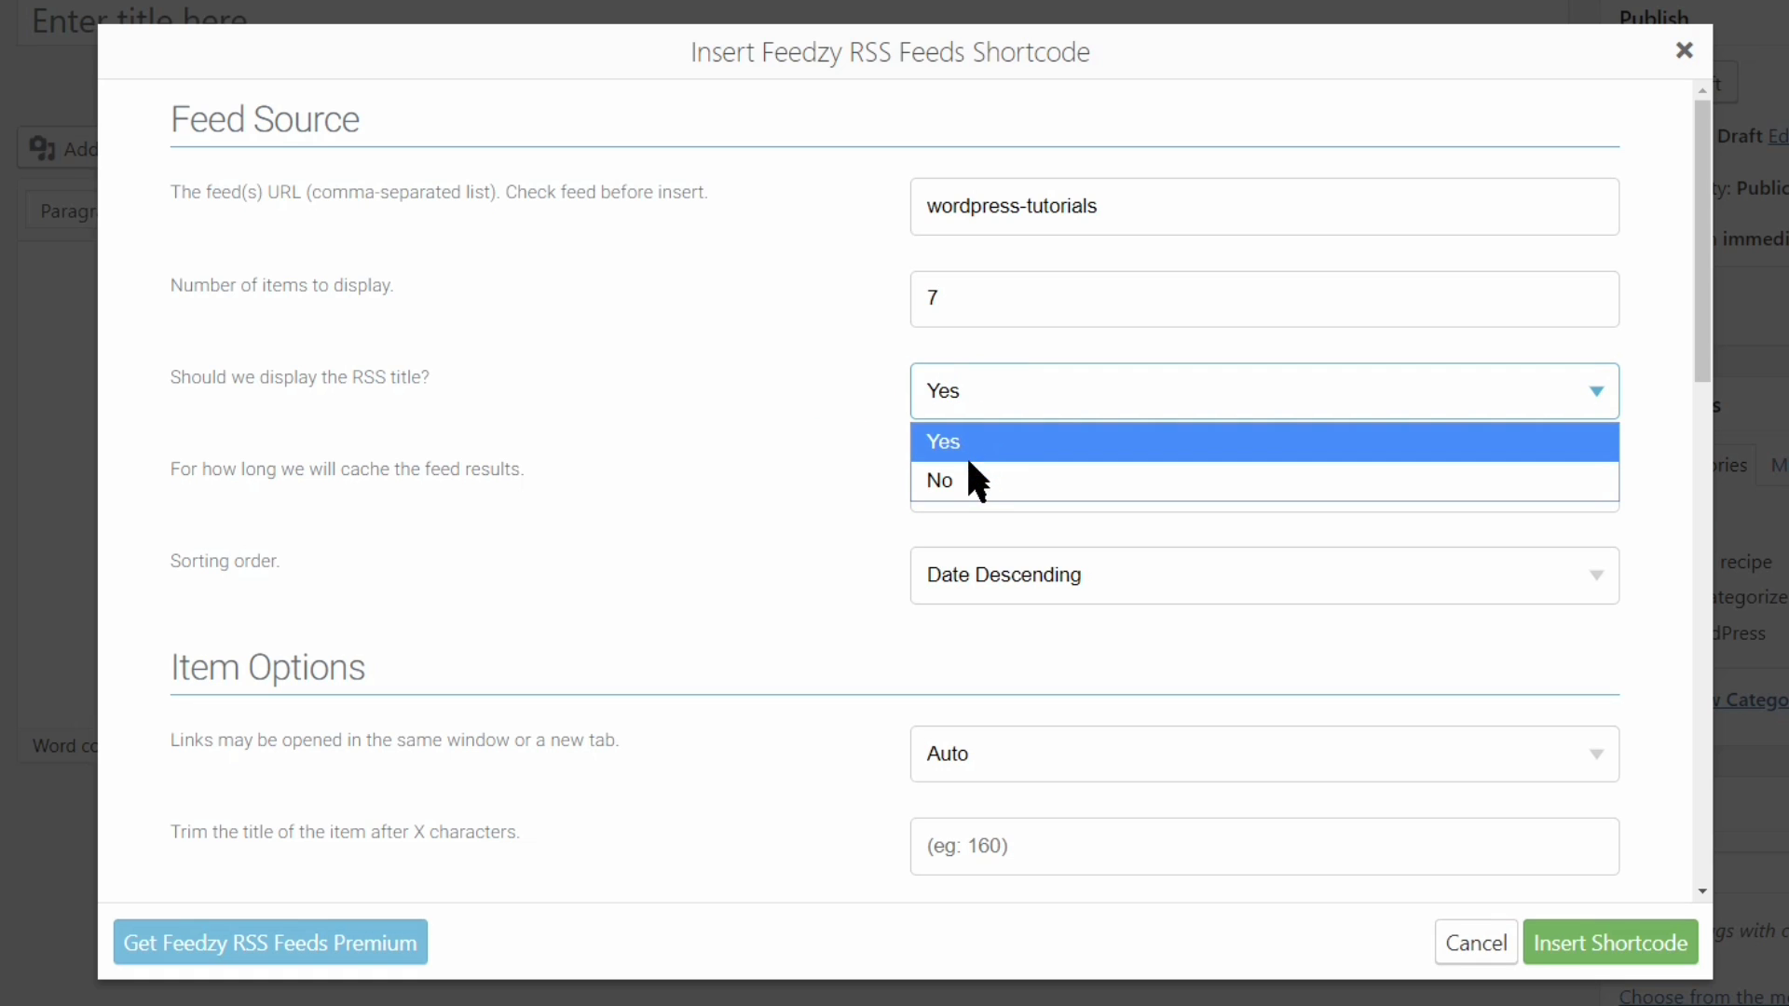
{"action": "left_click", "coordinate": [967, 480]}
{"action": "left_click", "coordinate": [967, 481]}
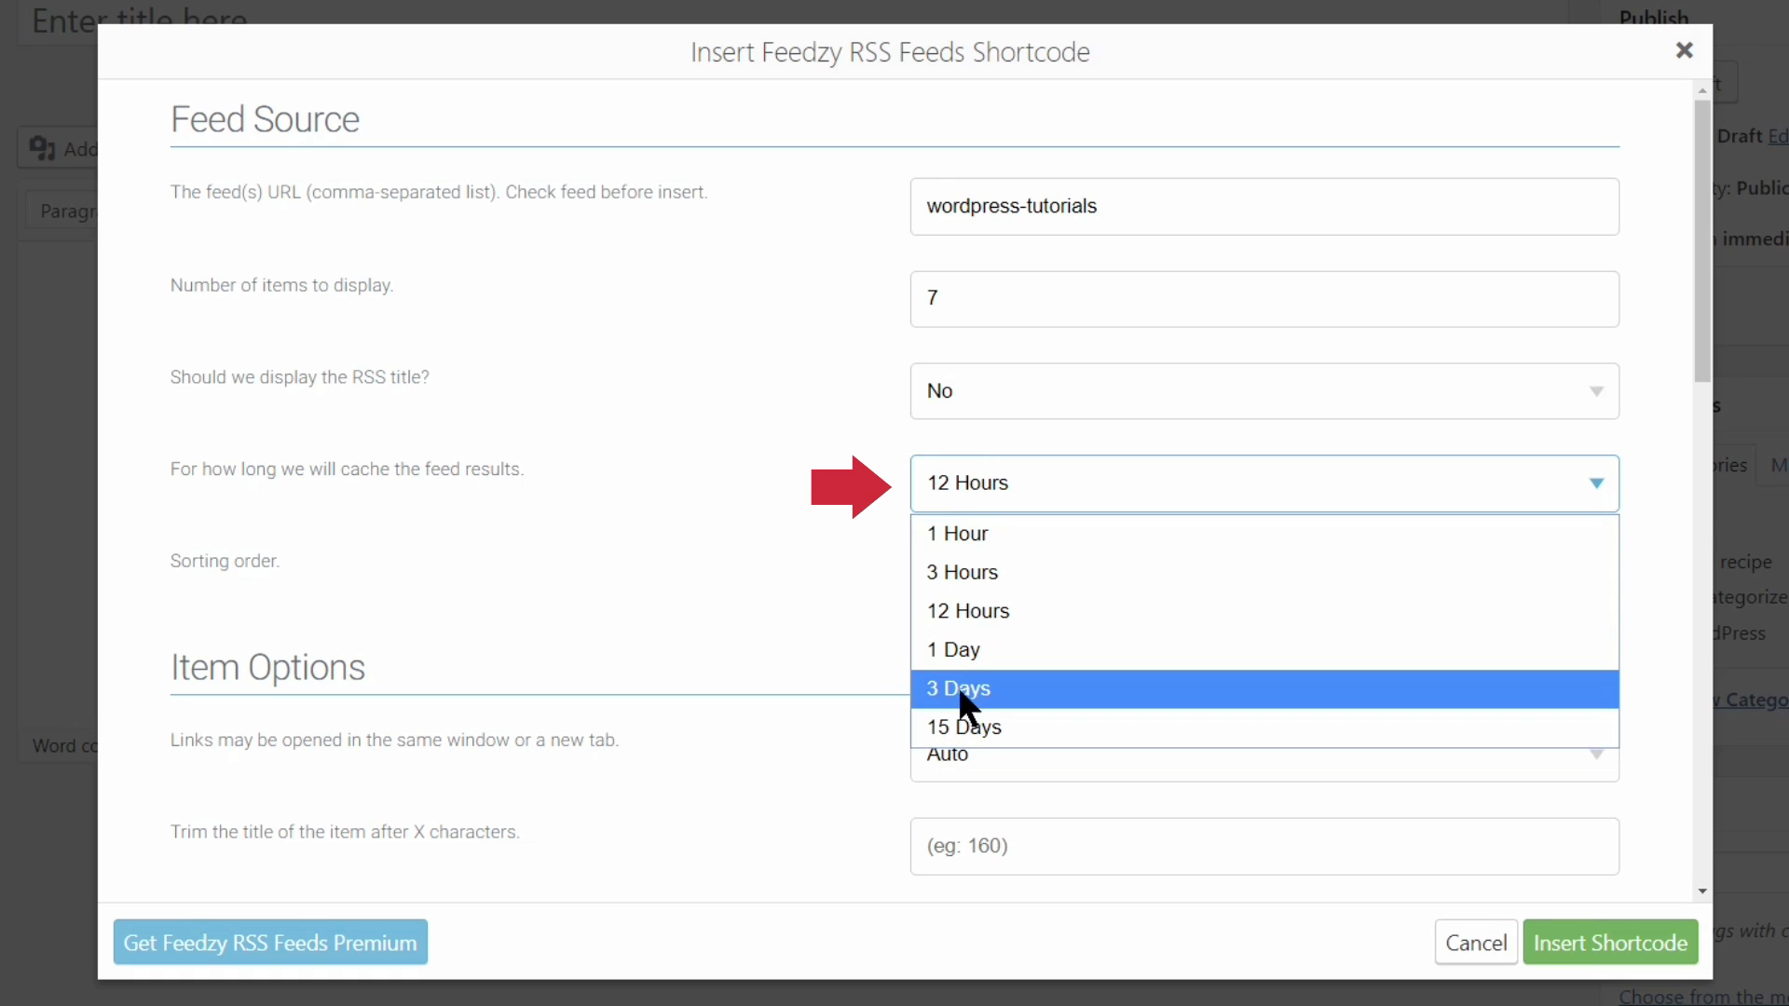
{"action": "left_click", "coordinate": [966, 611]}
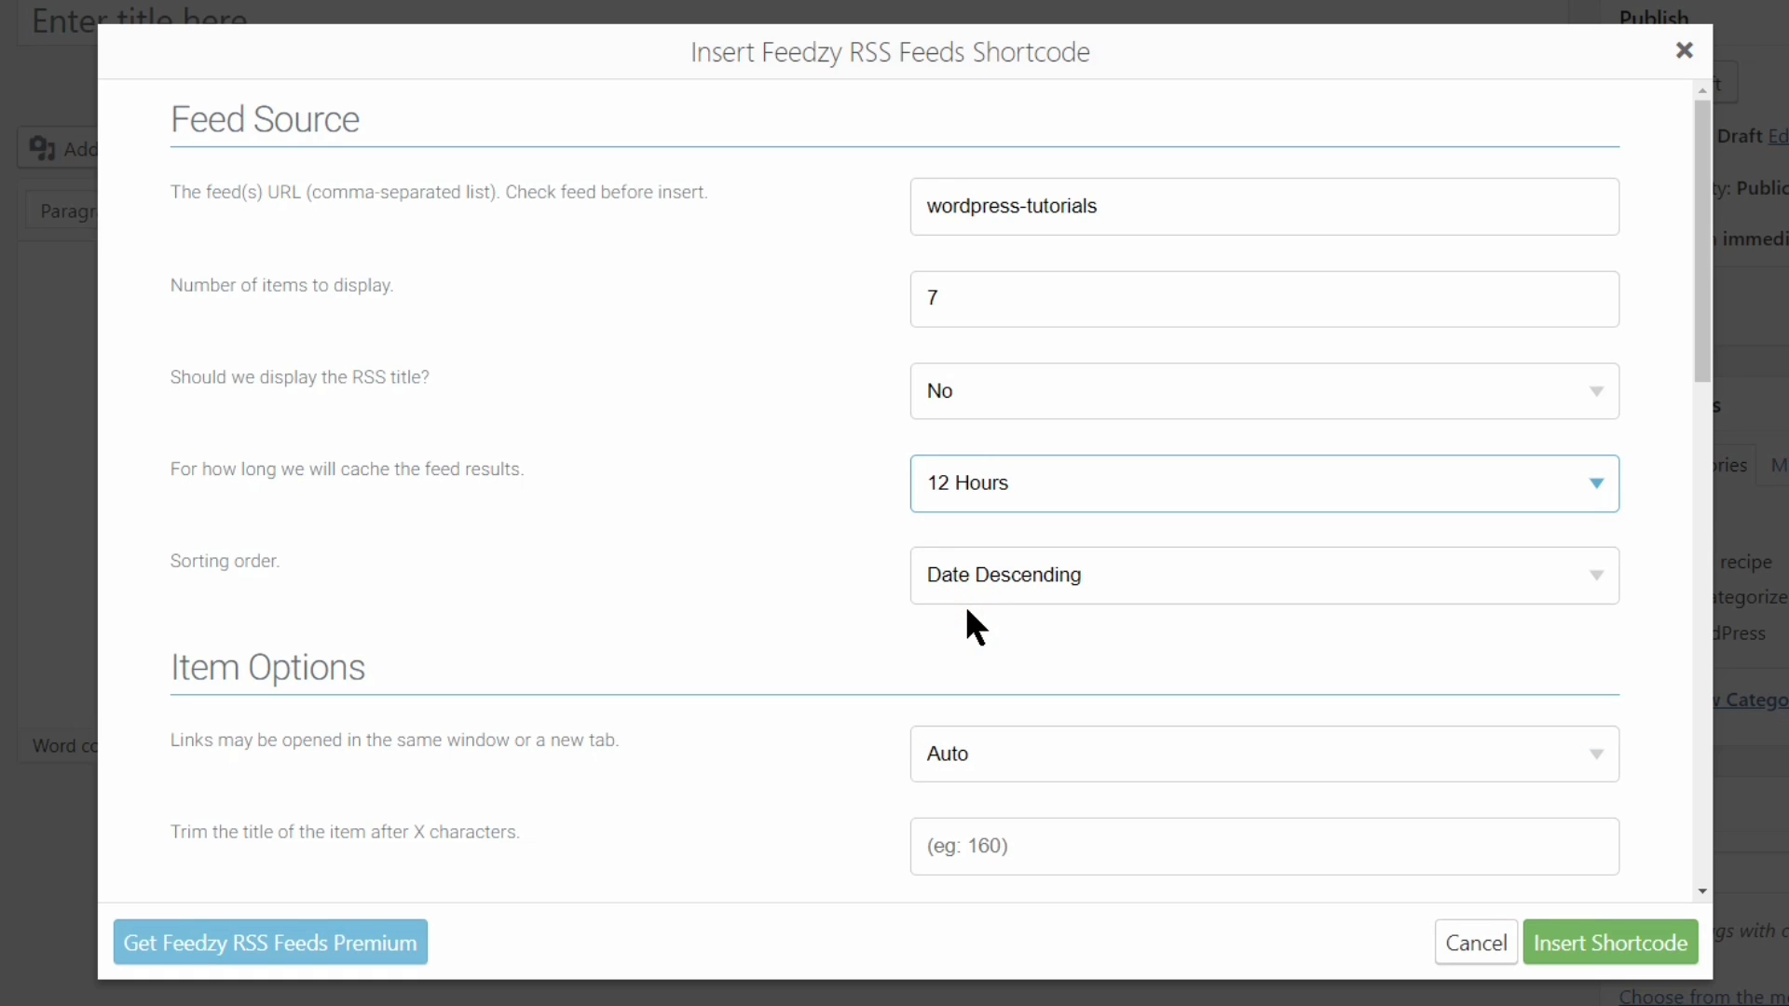
{"action": "left_click", "coordinate": [966, 585]}
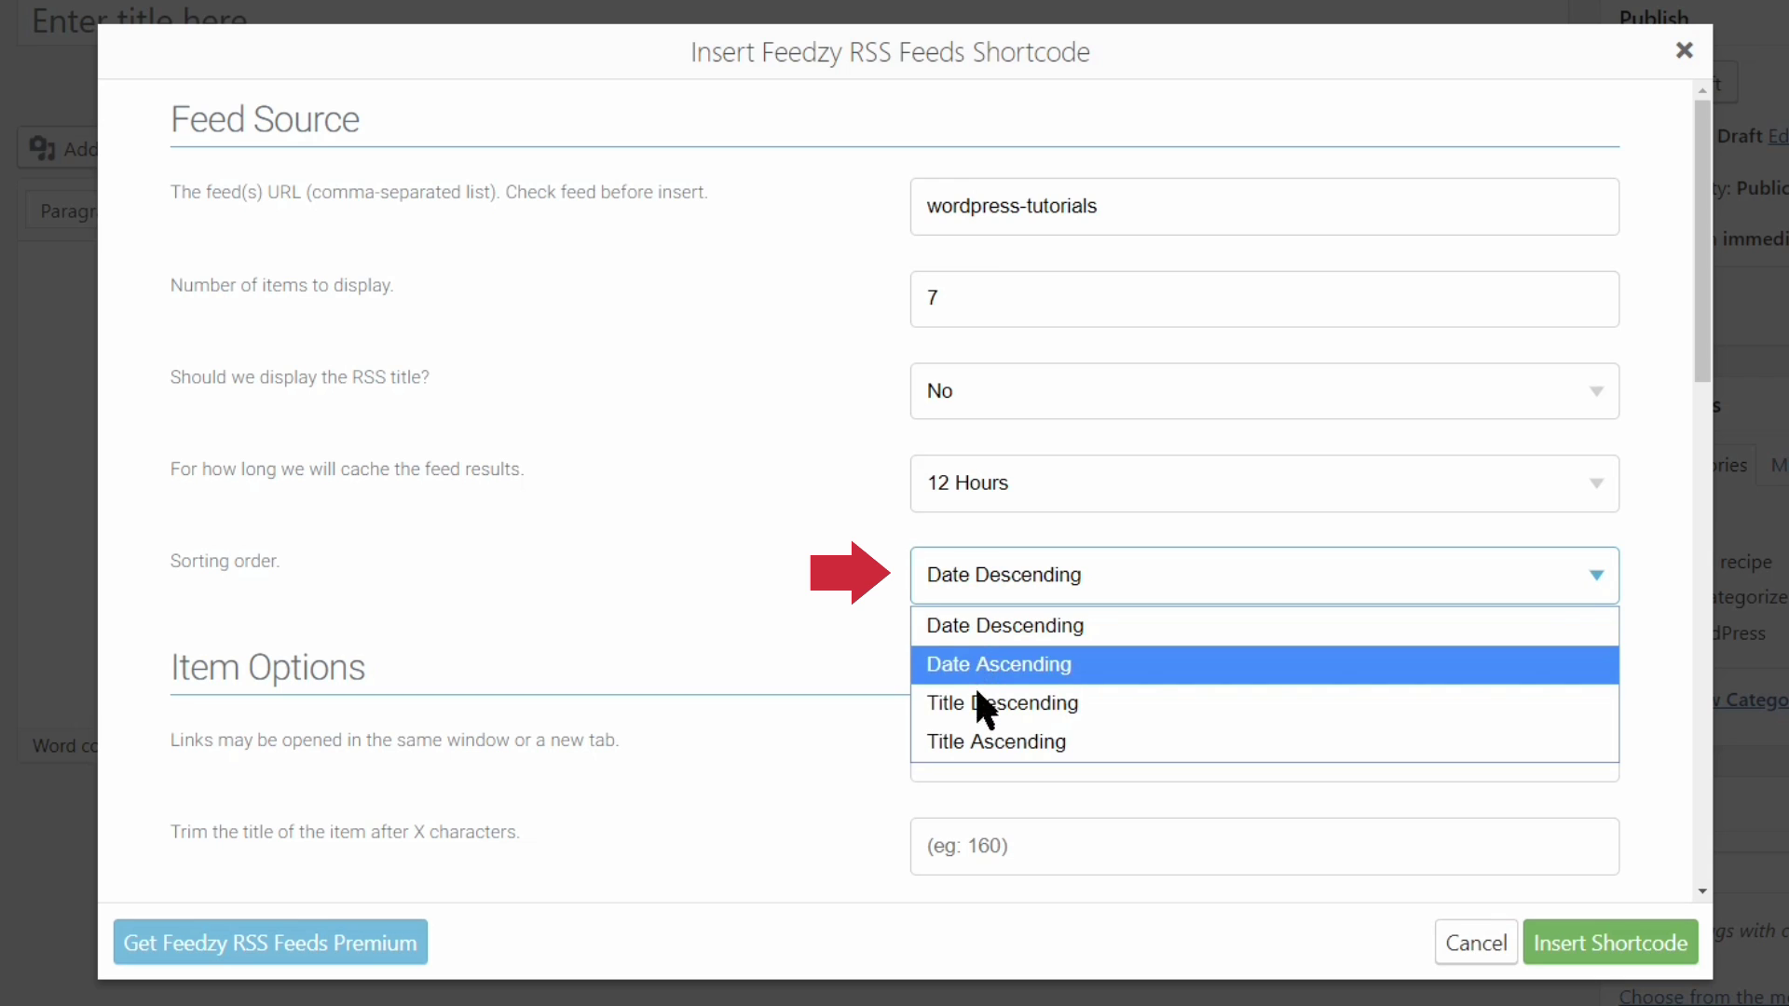
{"action": "left_click", "coordinate": [979, 634]}
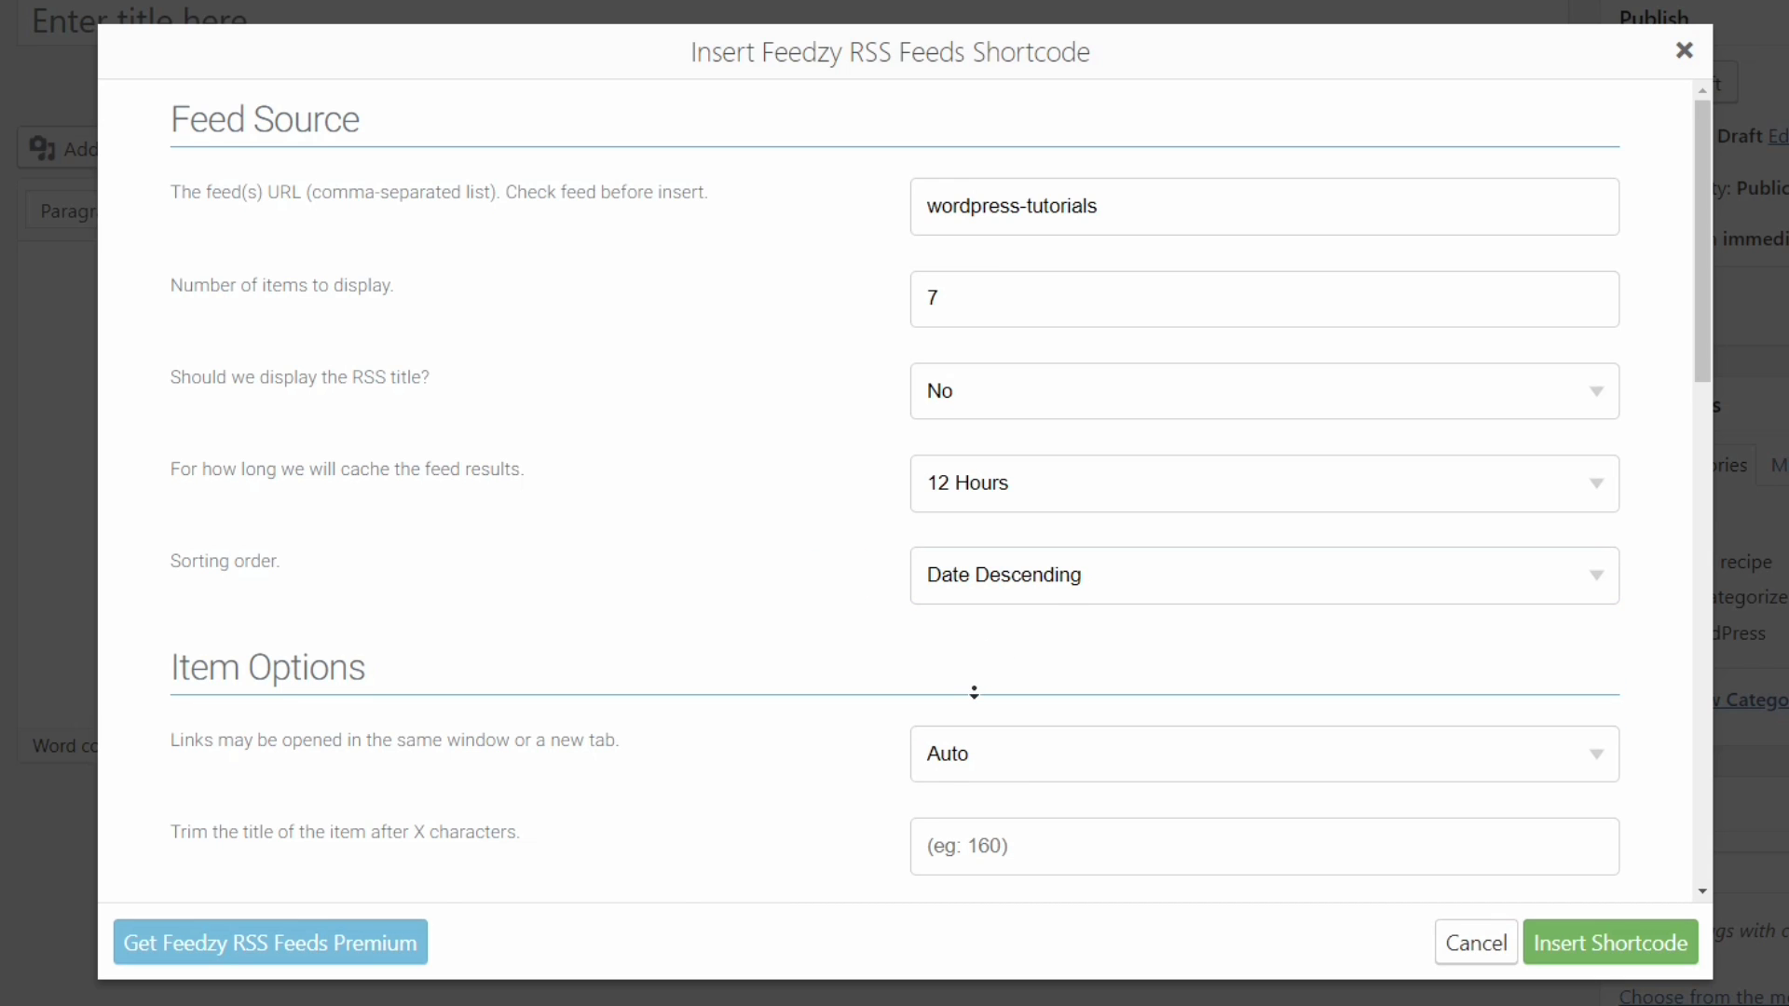
Step: Set the item link target to _blank so feed links open in a new tab
{"action": "scroll", "coordinate": [973, 691], "scroll_direction": "down", "scroll_amount": 2}
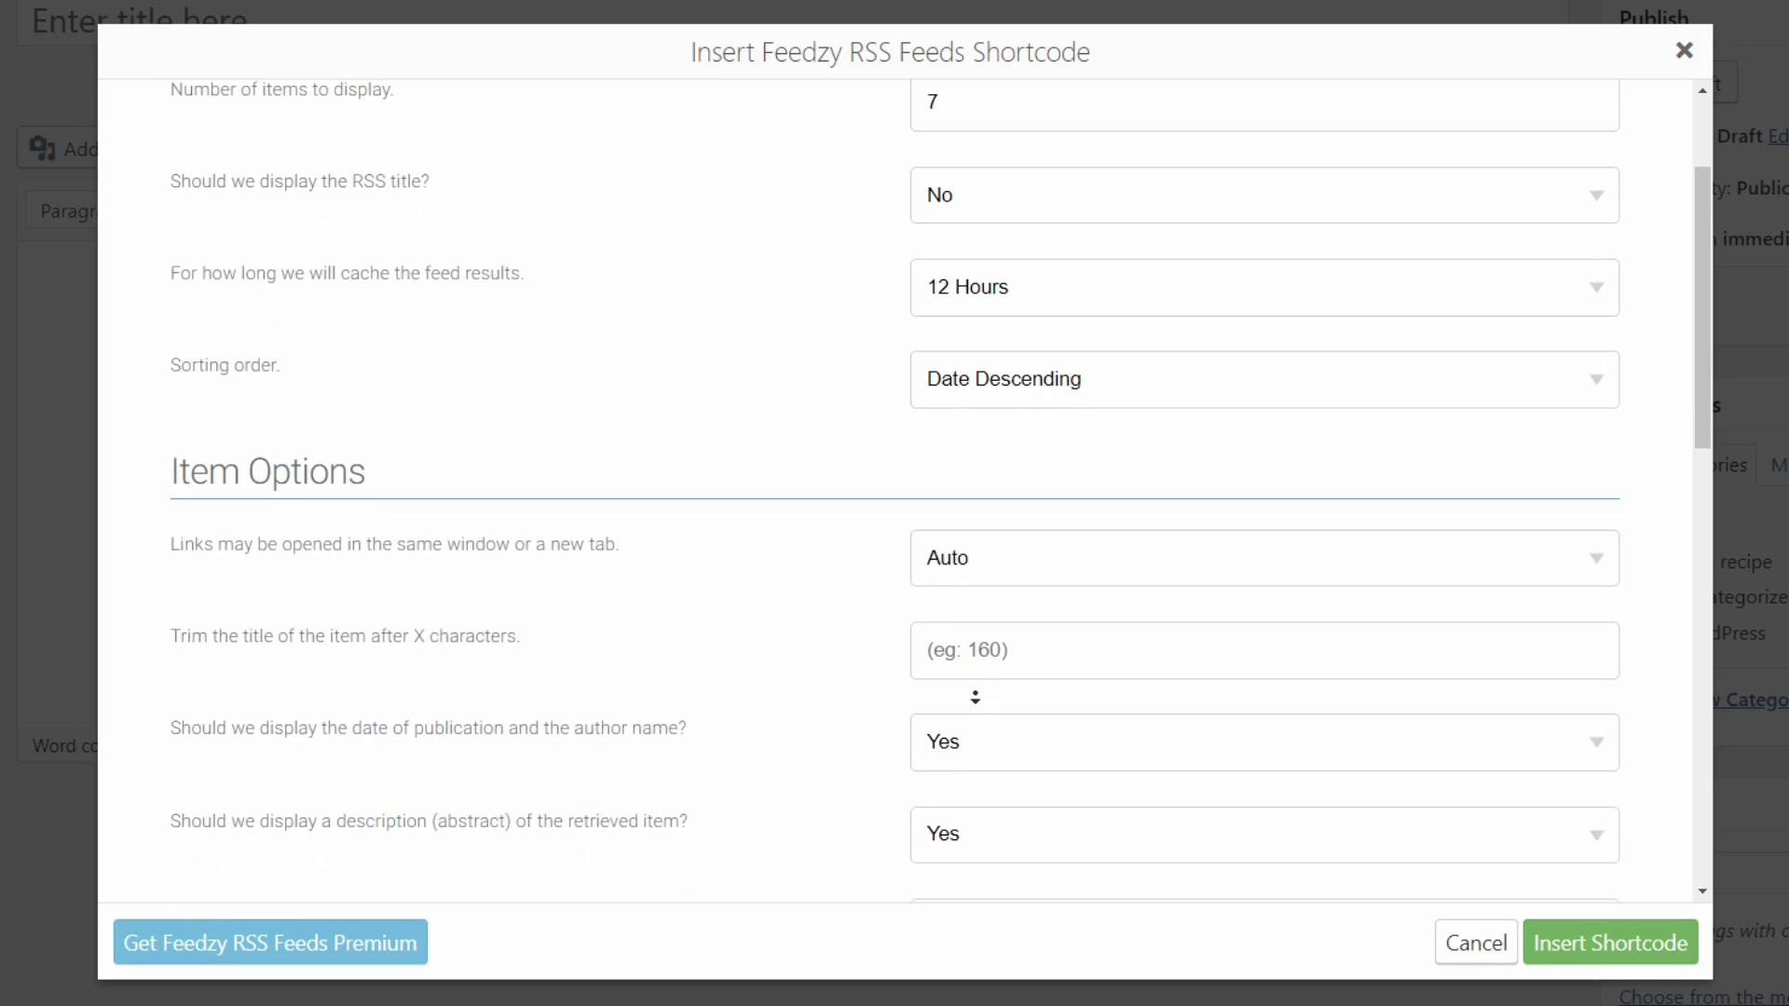
{"action": "scroll", "coordinate": [974, 697], "scroll_direction": "down", "scroll_amount": 2}
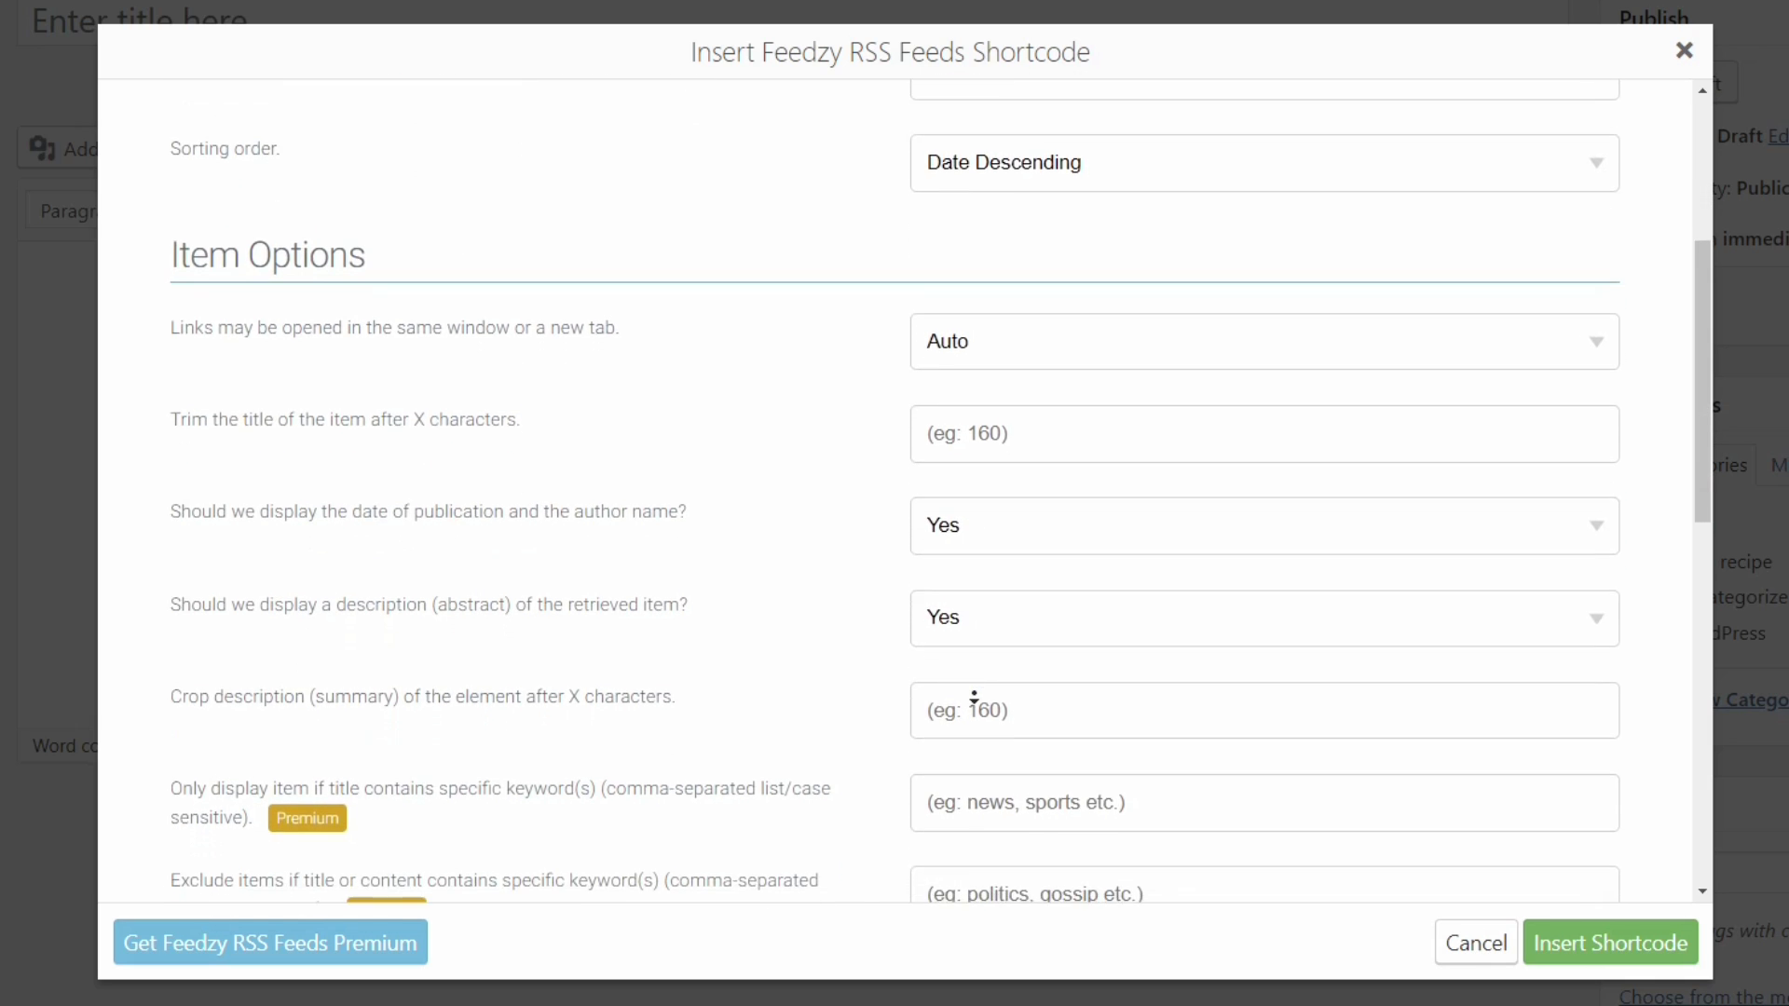
{"action": "left_click", "coordinate": [977, 317]}
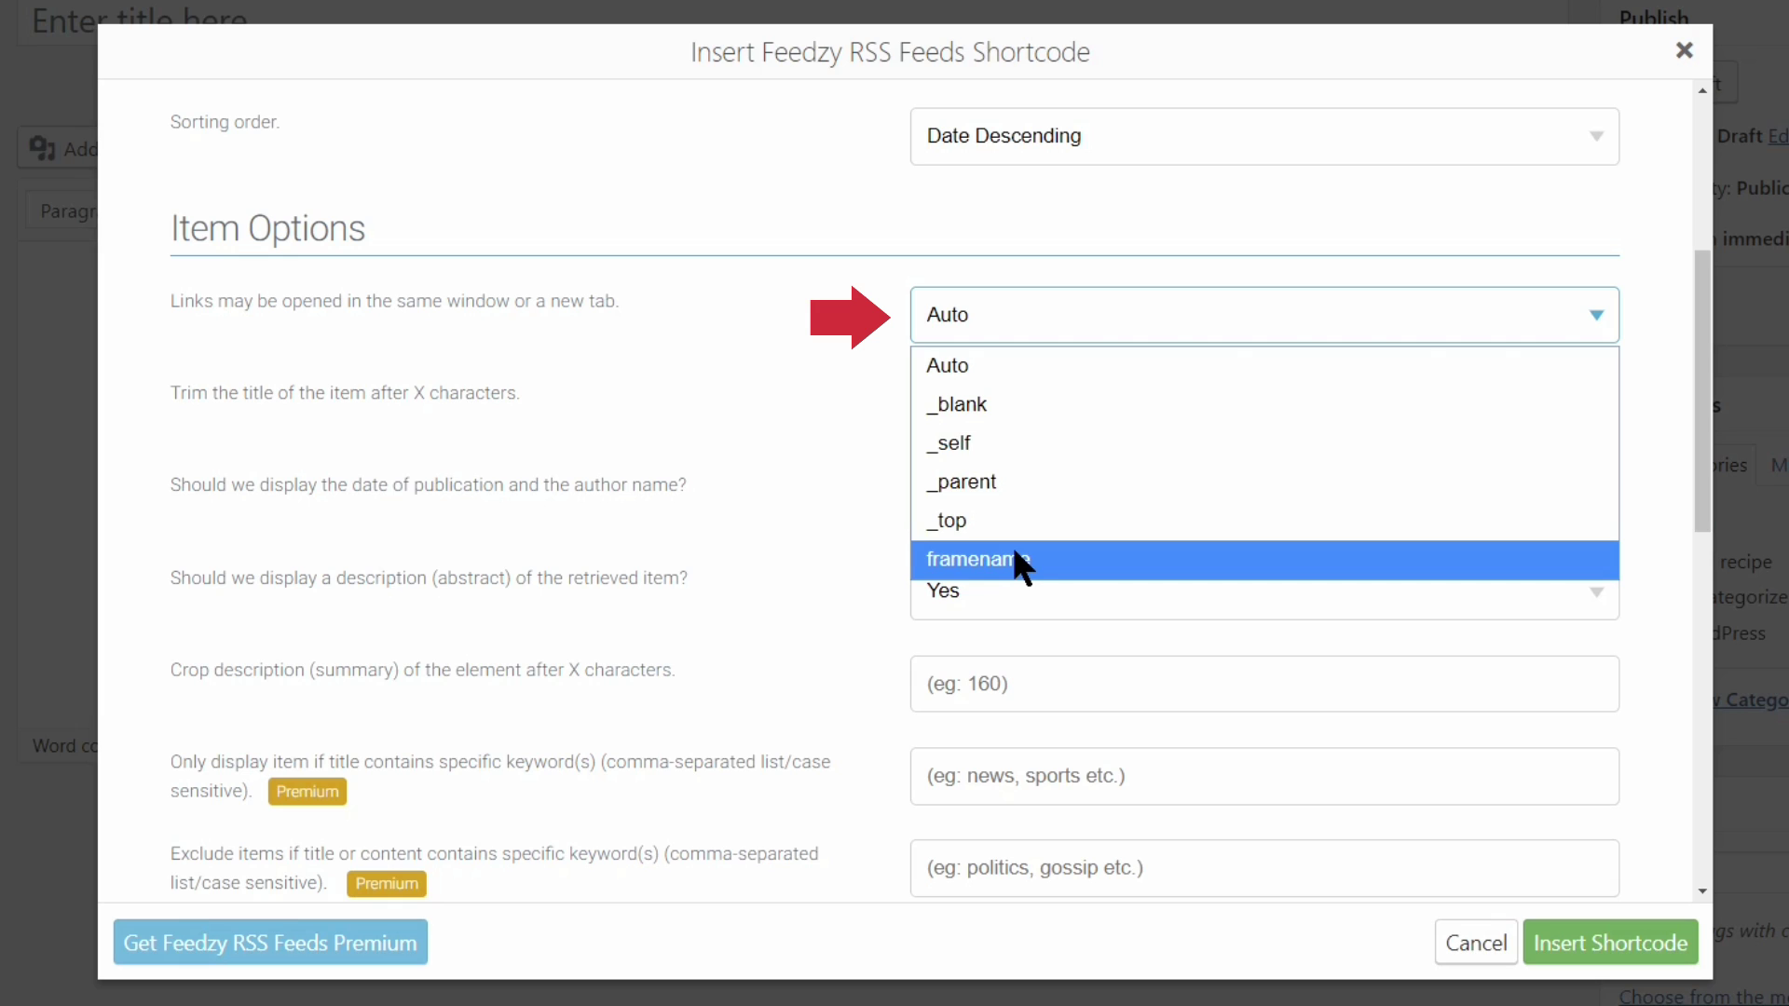
{"action": "left_click", "coordinate": [958, 404]}
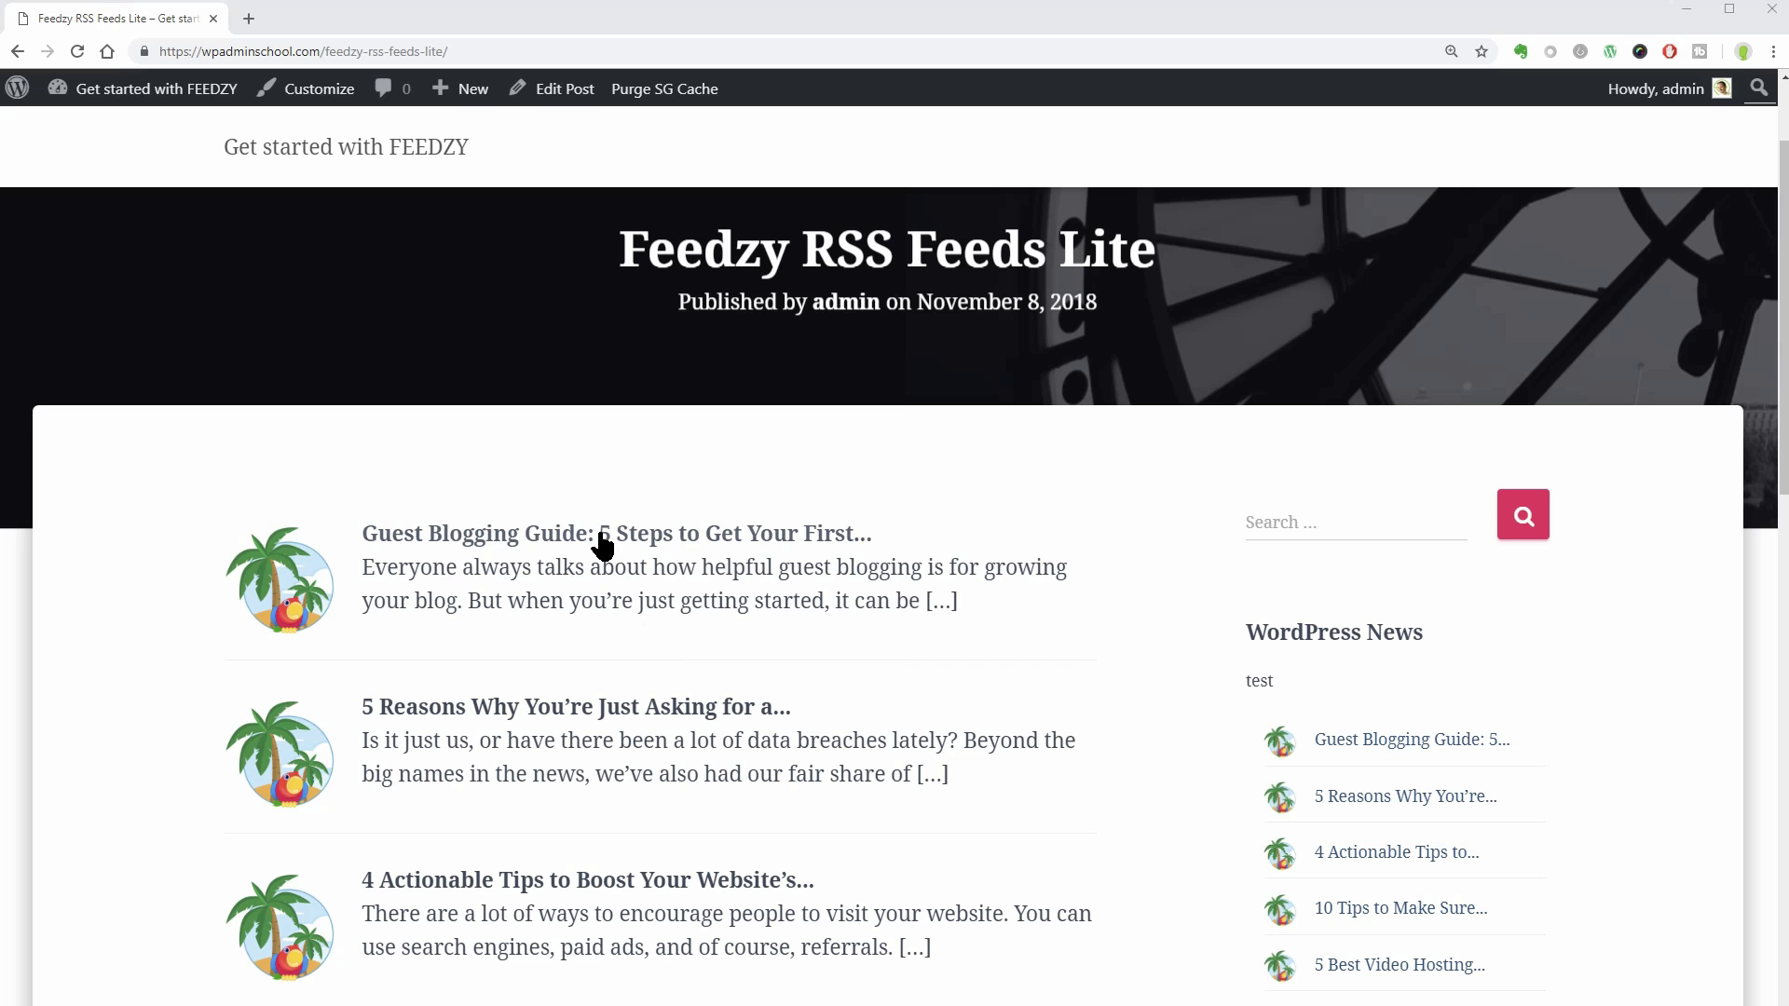
{"action": "left_click", "coordinate": [600, 533]}
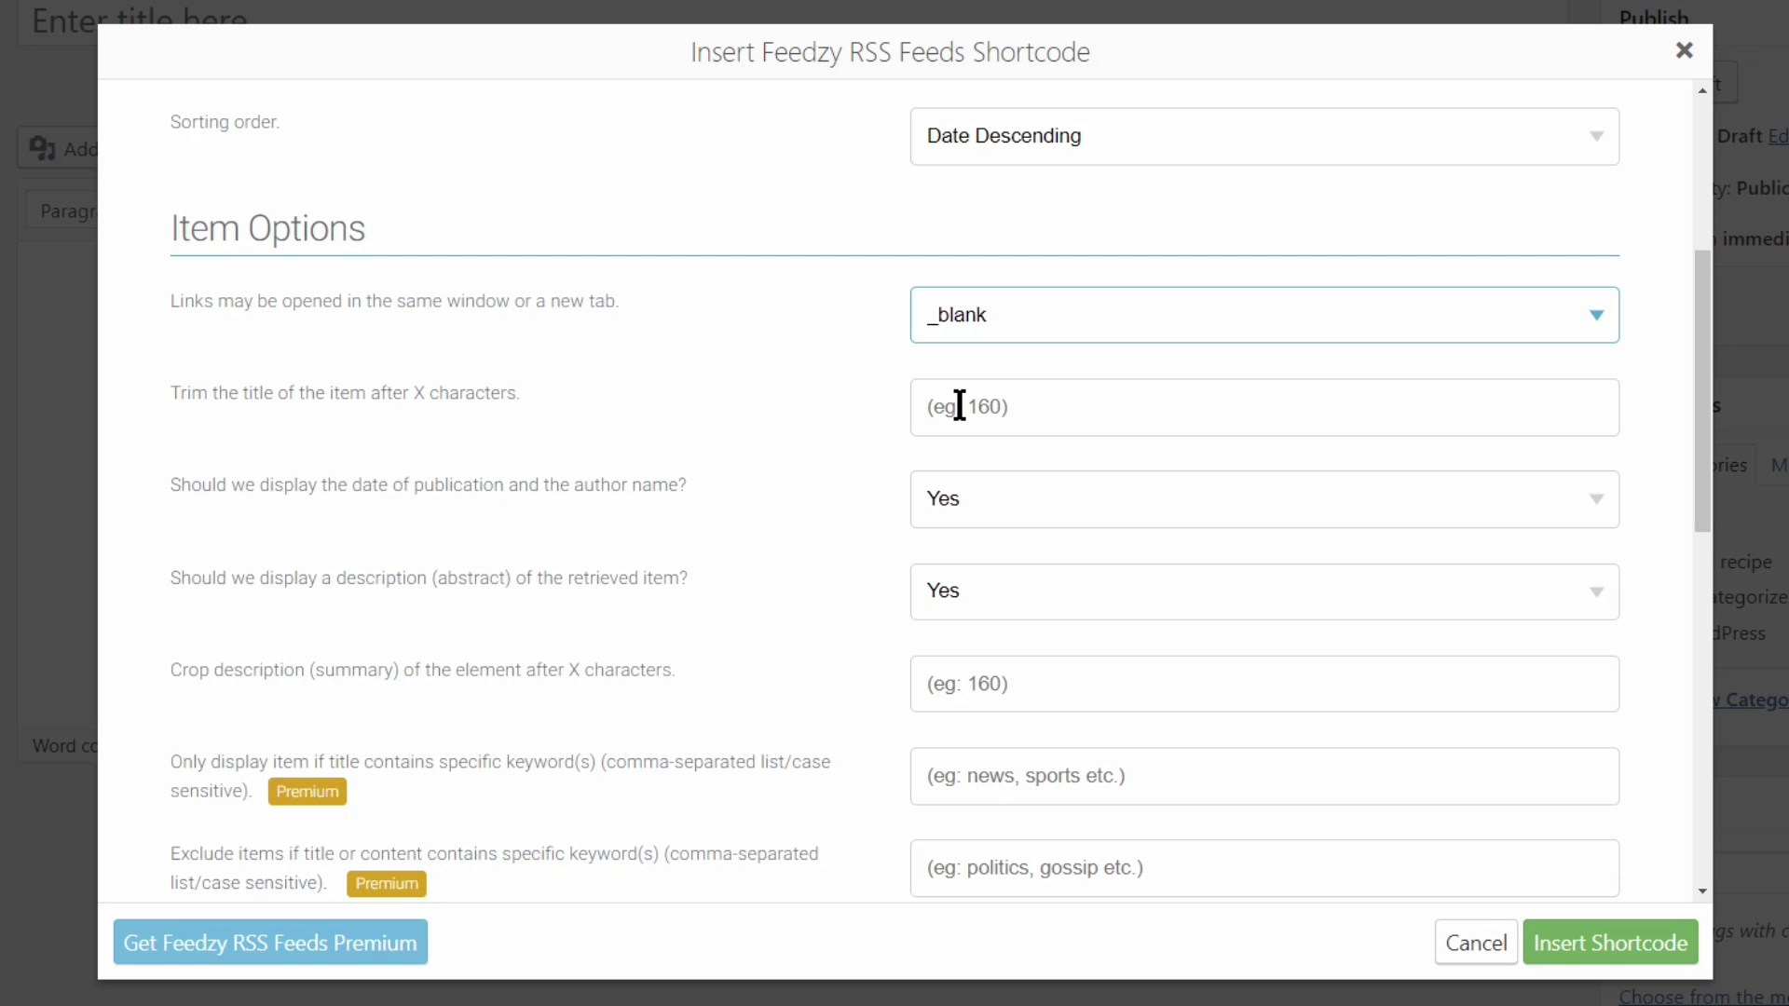
{"action": "left_click", "coordinate": [969, 312]}
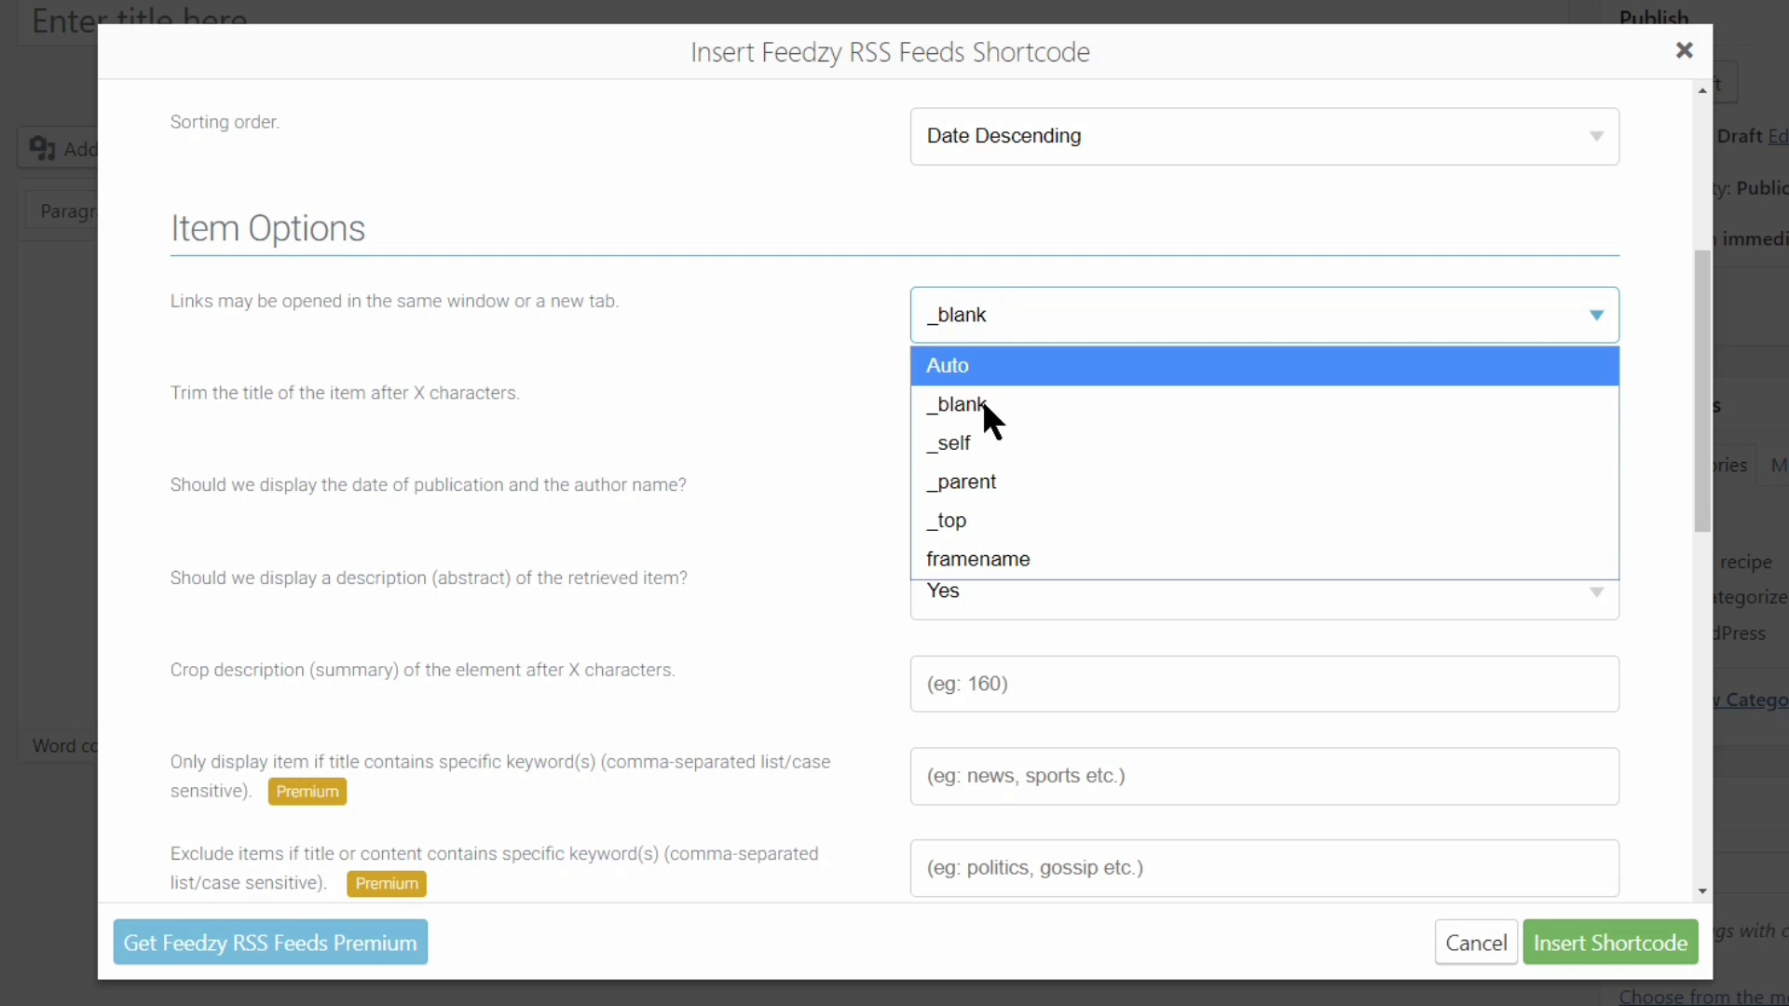
{"action": "left_click", "coordinate": [984, 445]}
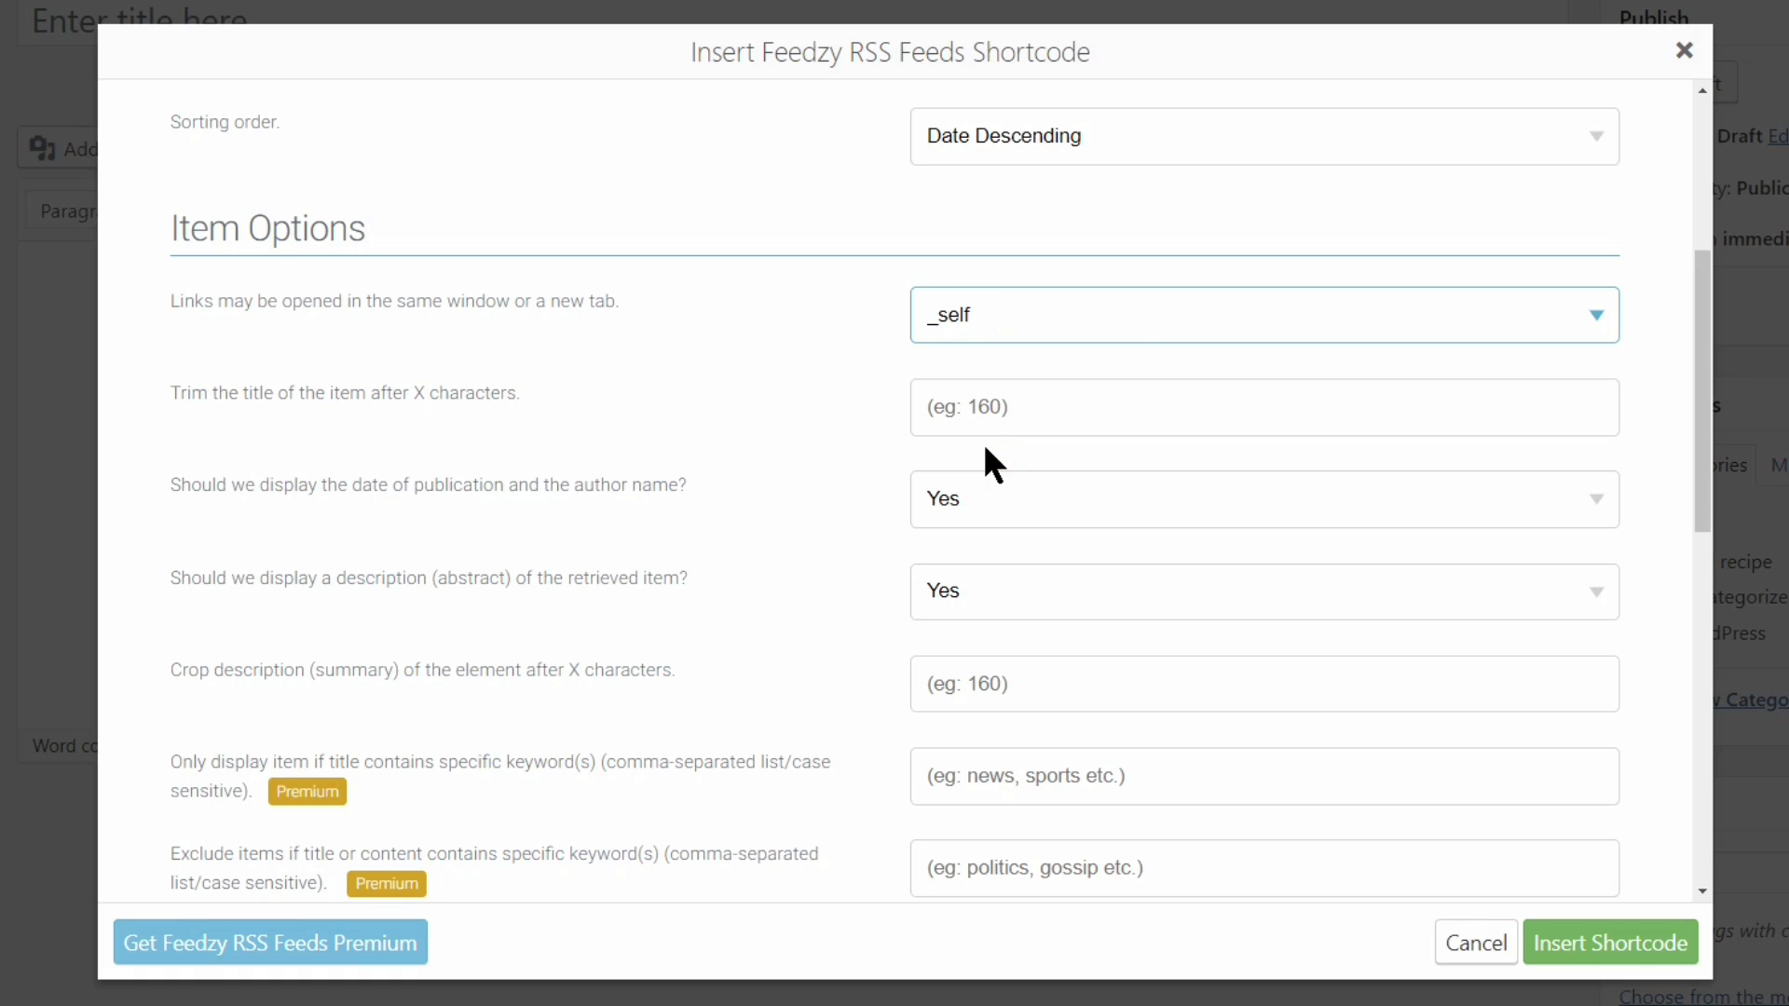
{"action": "left_click", "coordinate": [986, 320]}
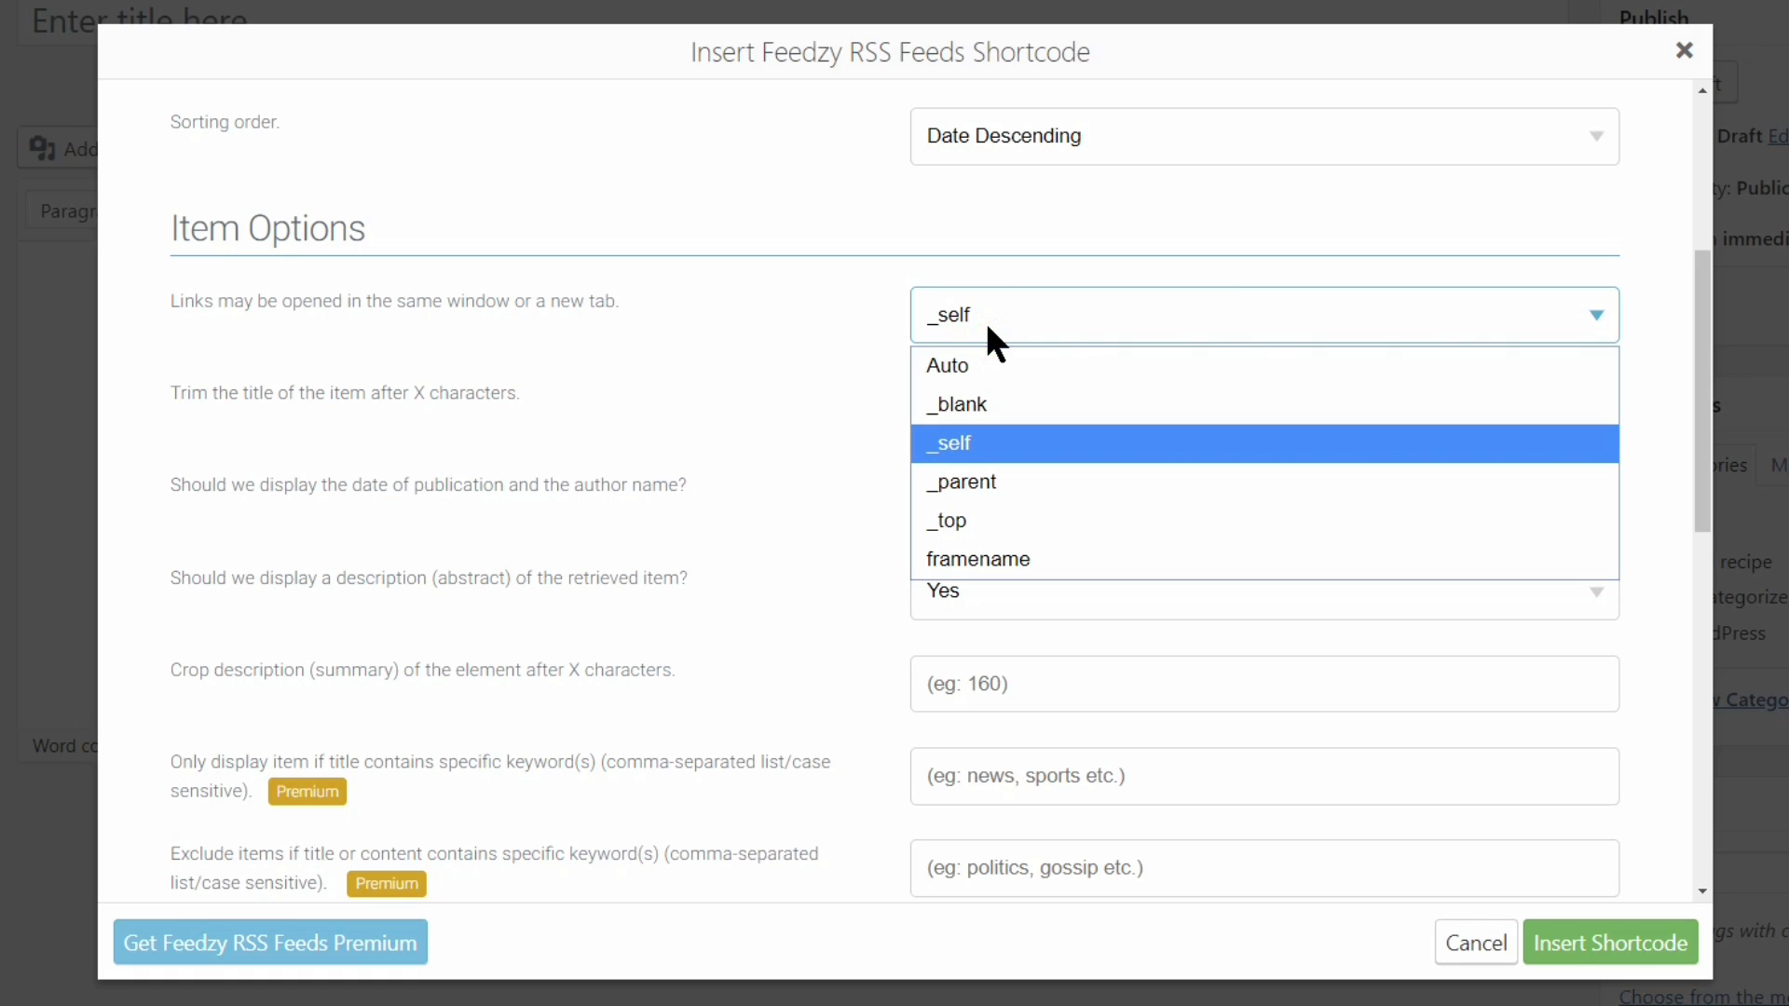
{"action": "left_click", "coordinate": [986, 410]}
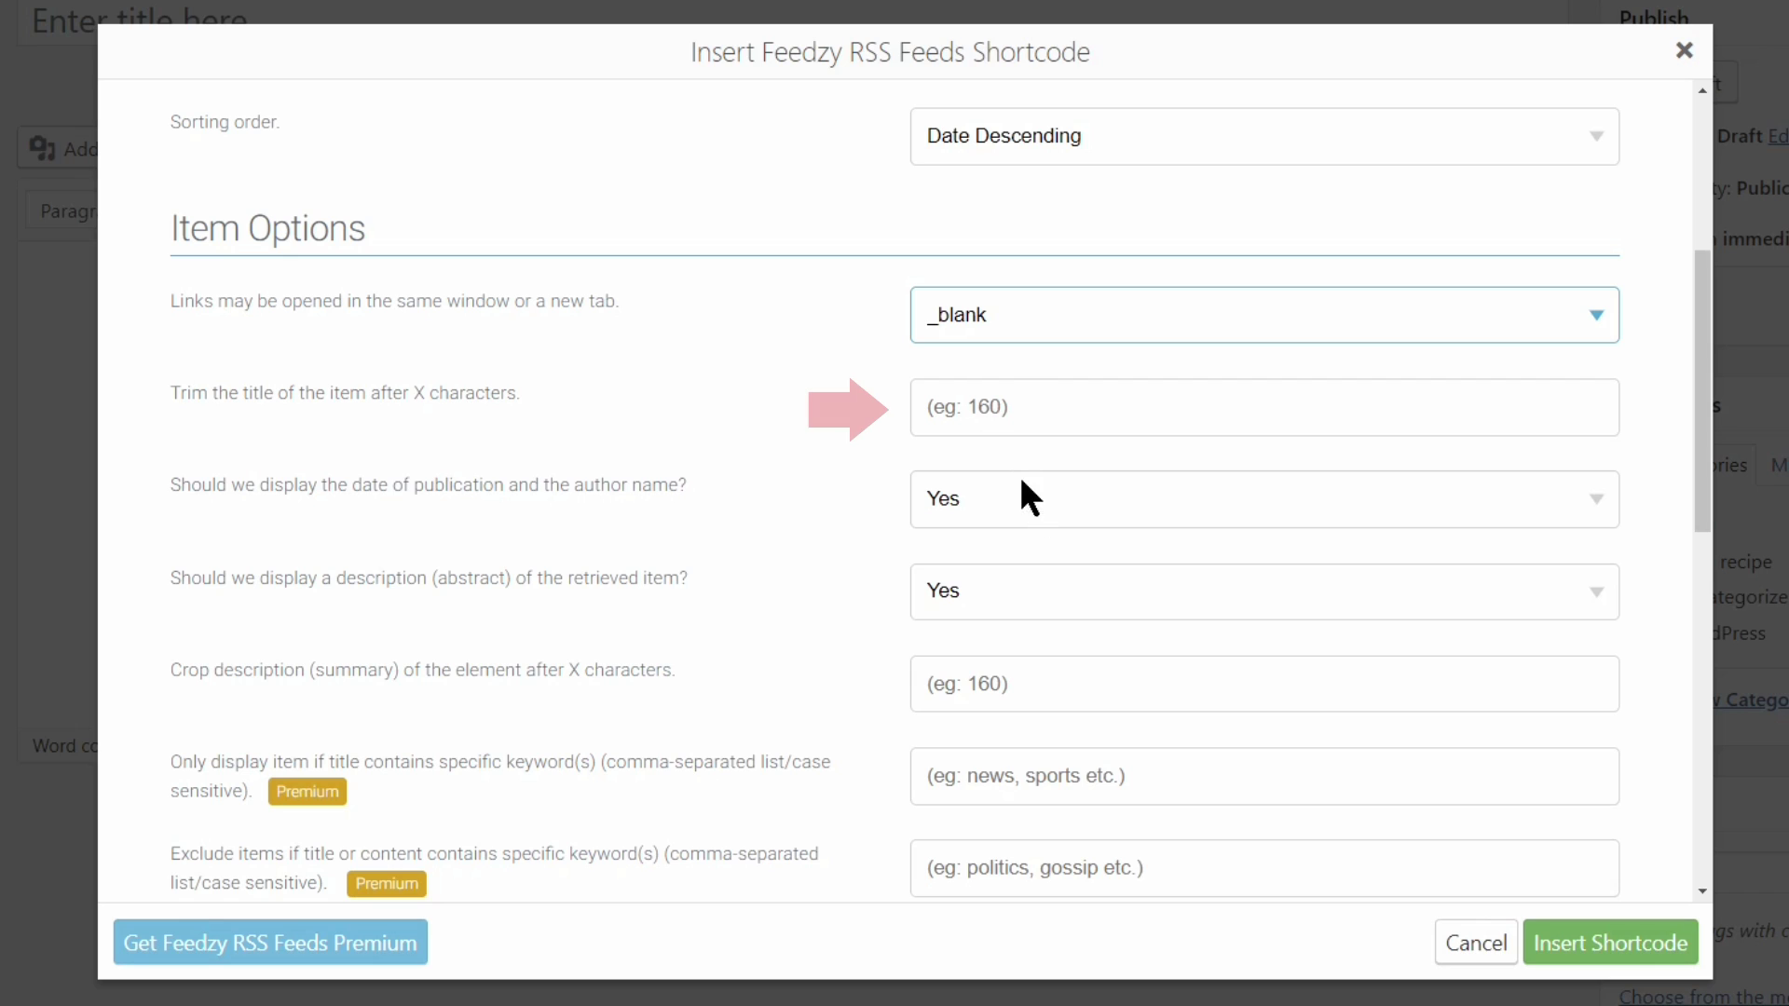
Step: Trim titles to 50 characters, keep date and description shown, and crop descriptions at 140
{"action": "left_click", "coordinate": [982, 430]}
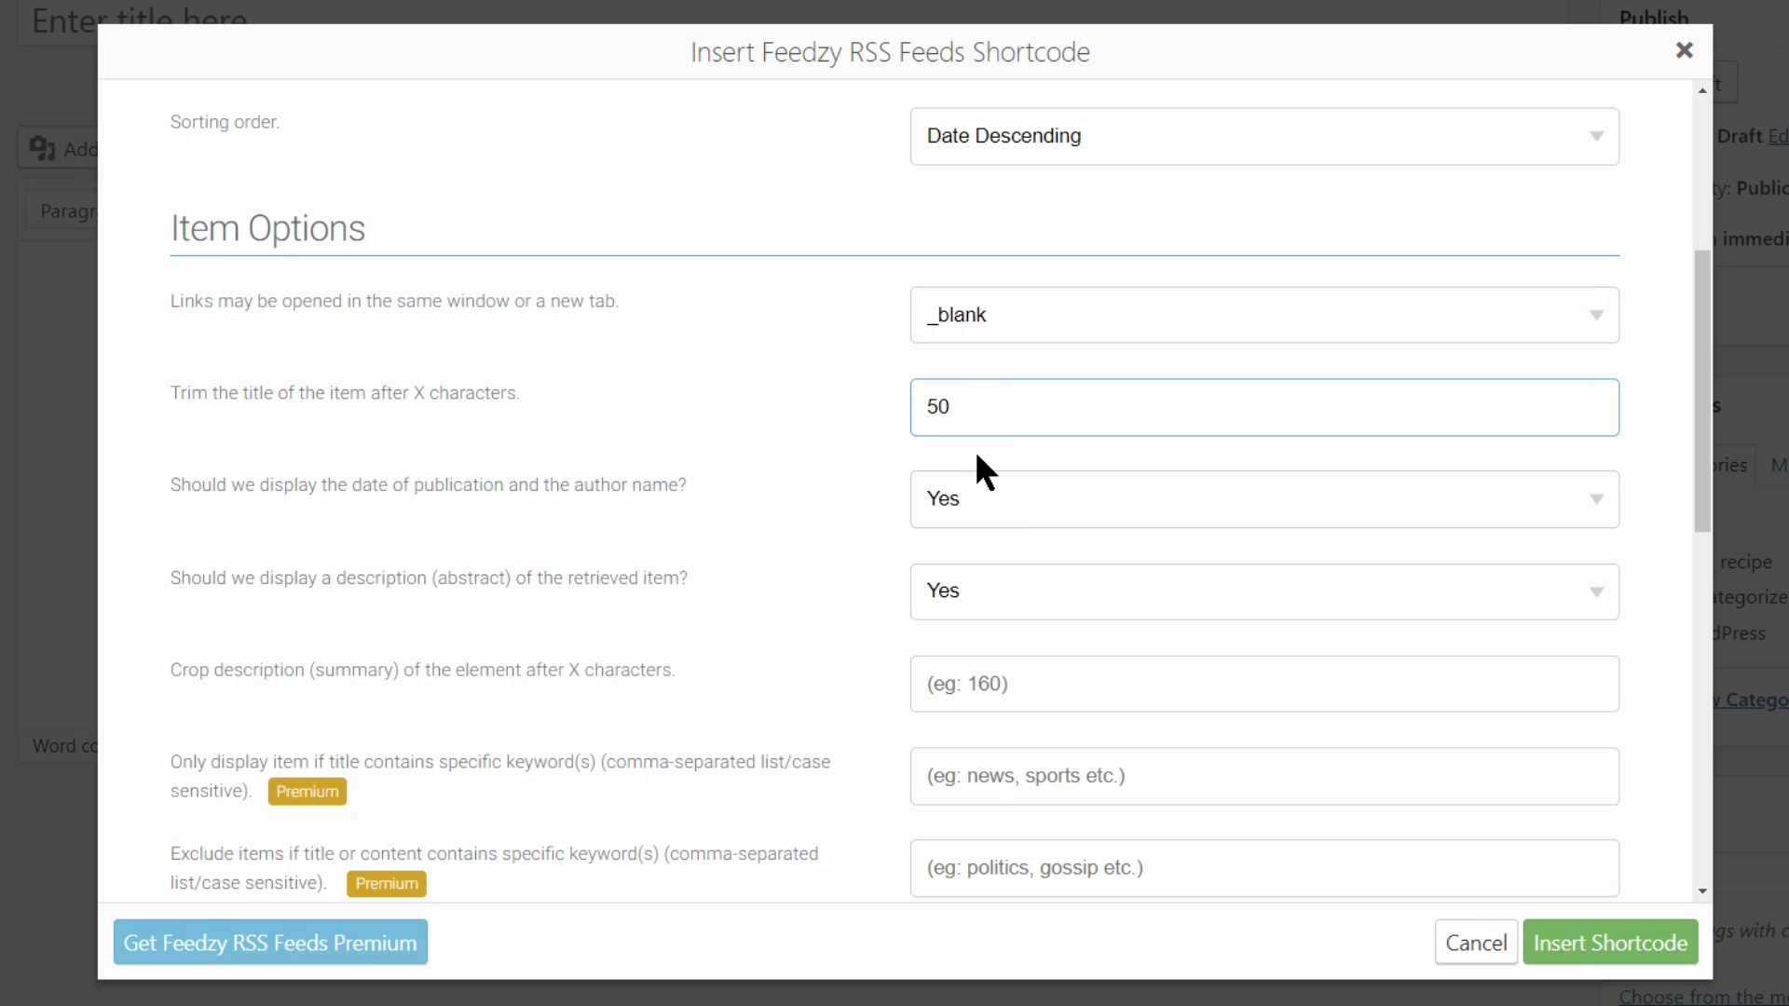
{"action": "left_click", "coordinate": [984, 493]}
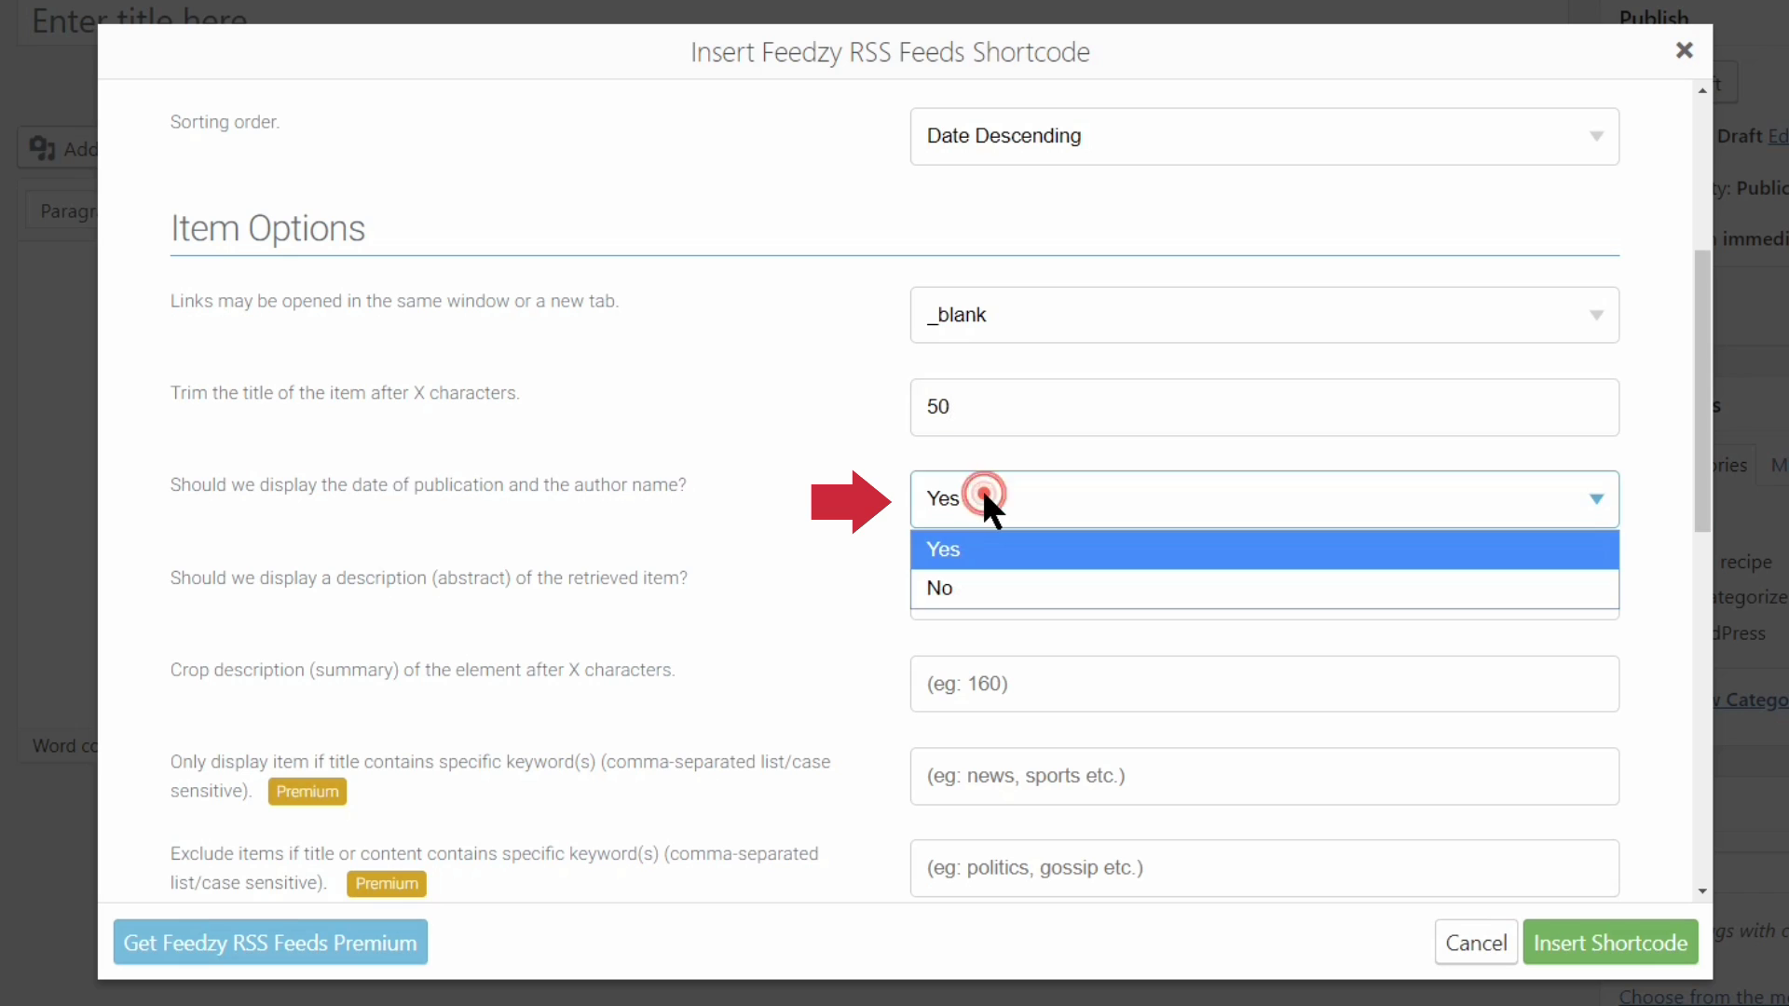
{"action": "left_click", "coordinate": [990, 548]}
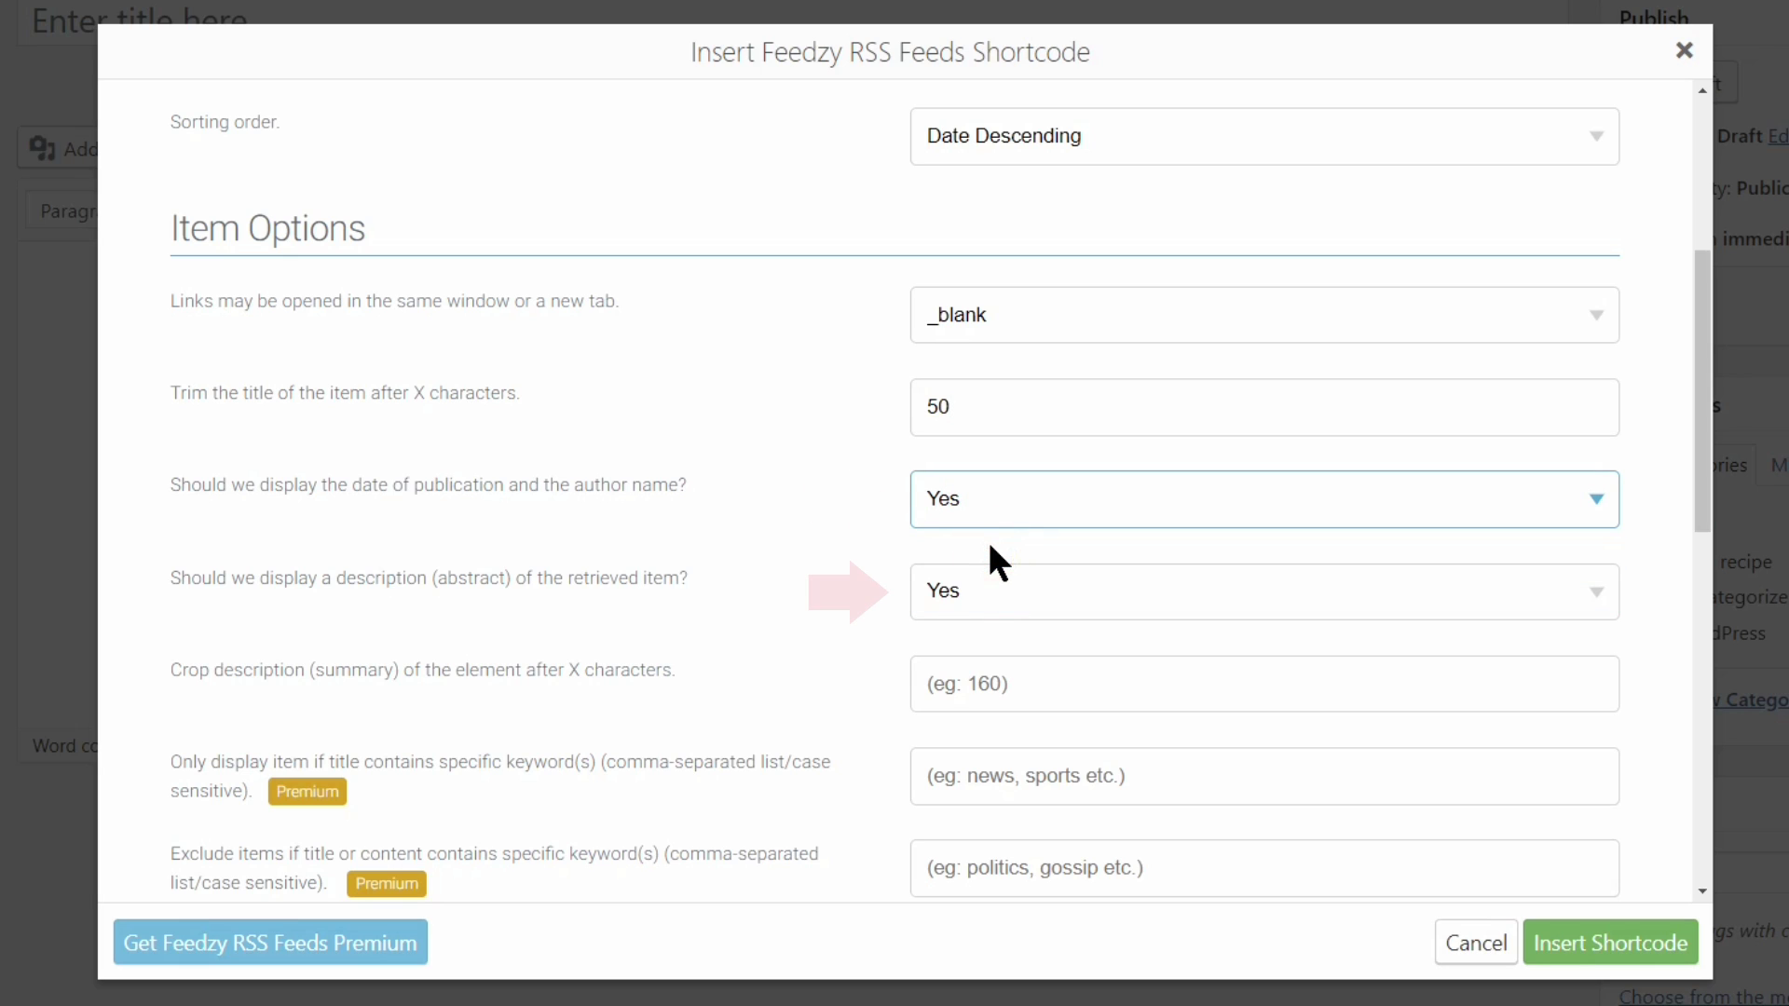
{"action": "left_click", "coordinate": [986, 590]}
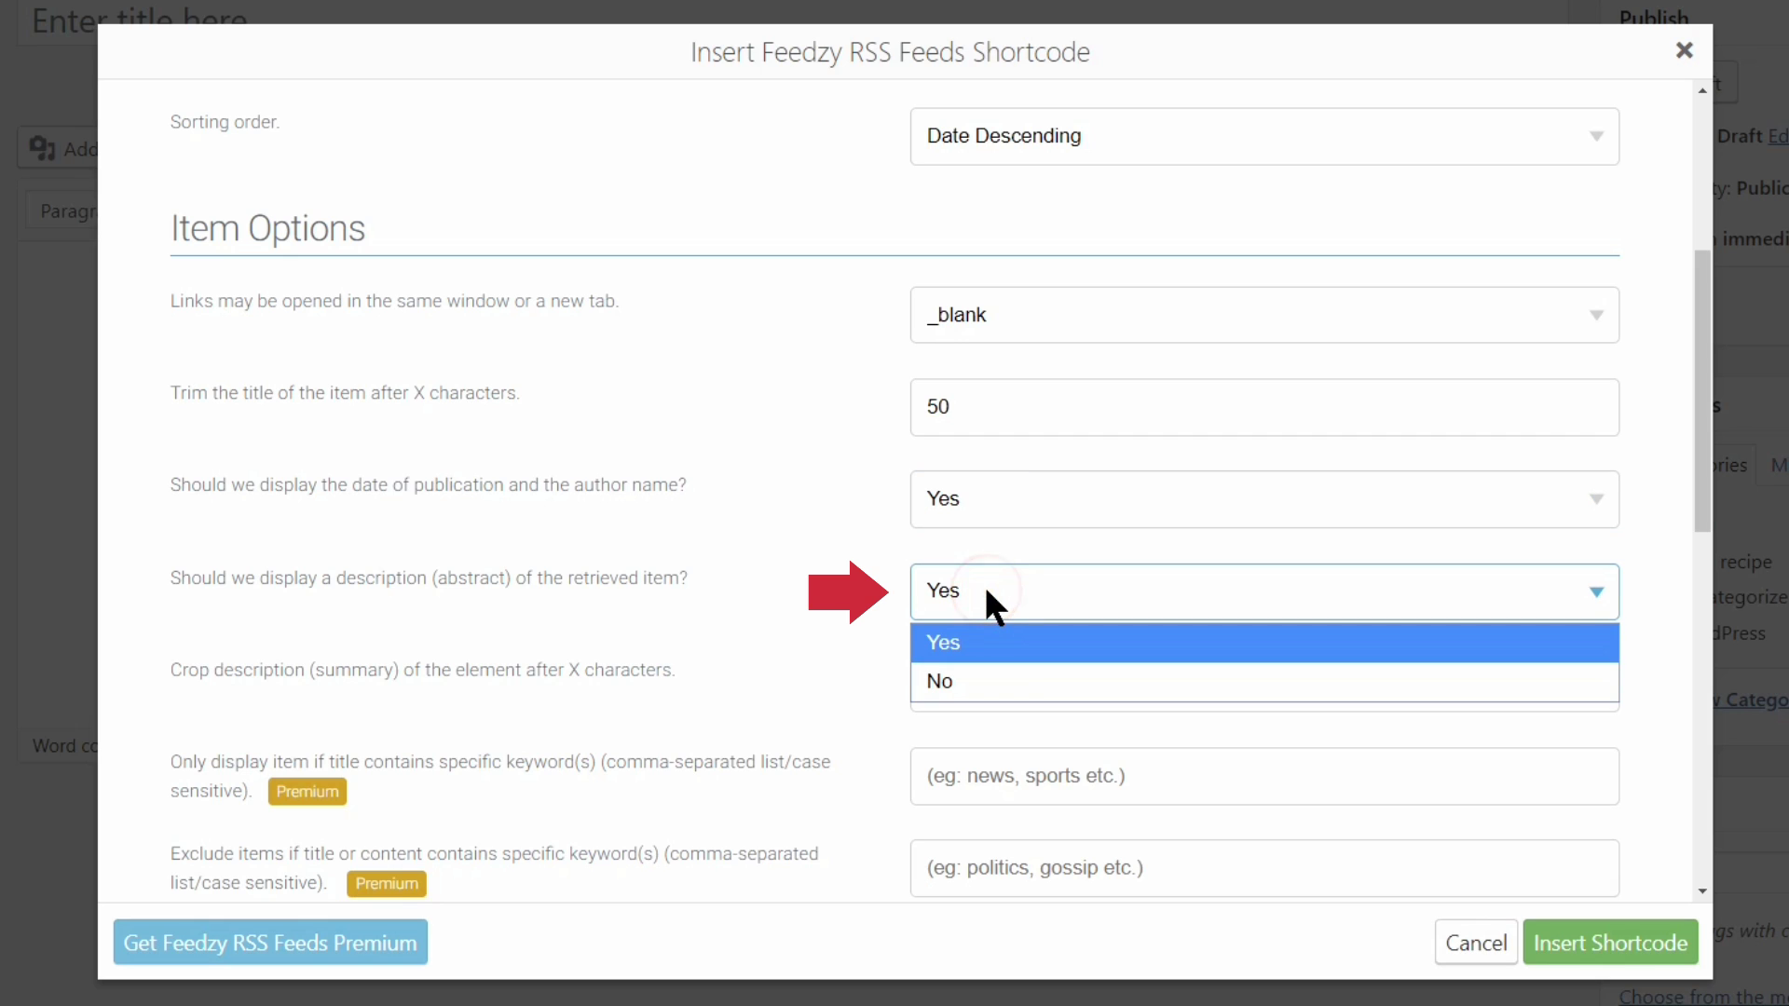
{"action": "left_click", "coordinate": [981, 645]}
{"action": "left_click", "coordinate": [984, 683]}
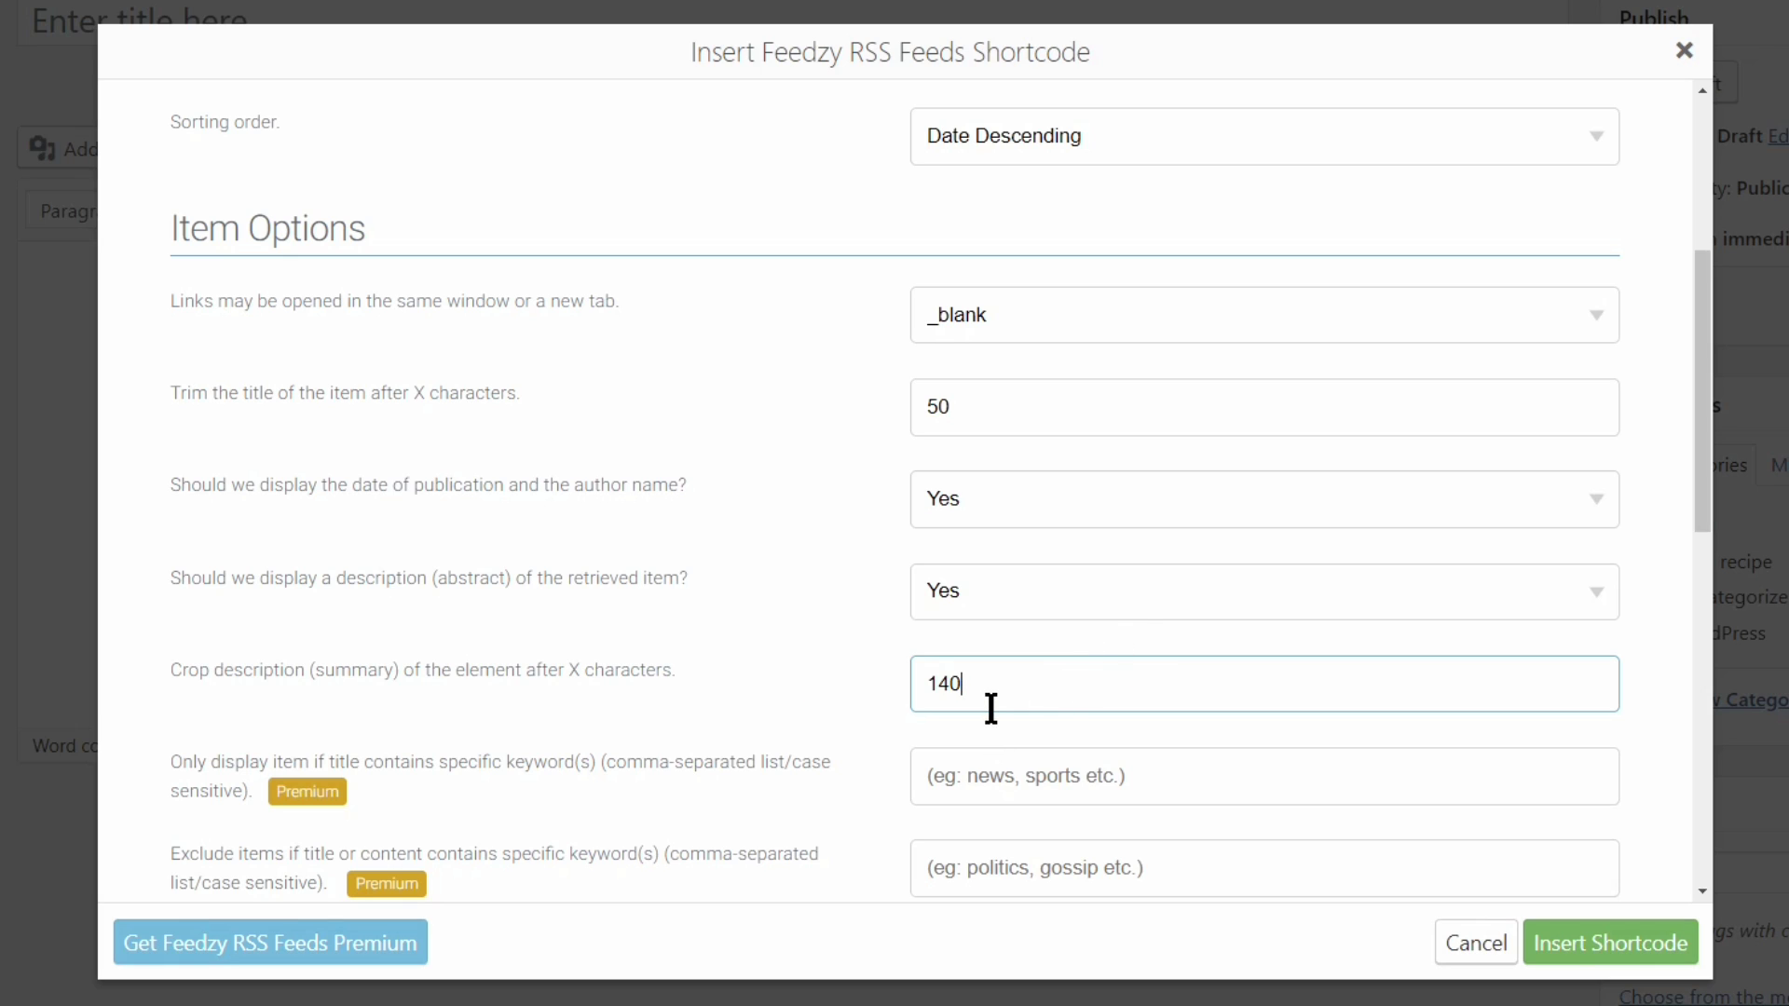
{"action": "left_click_drag", "start_coordinate": [975, 683], "coordinate": [926, 683]}
Step: Turn on showing each feed item's first image
{"action": "middle_click", "coordinate": [1638, 683]}
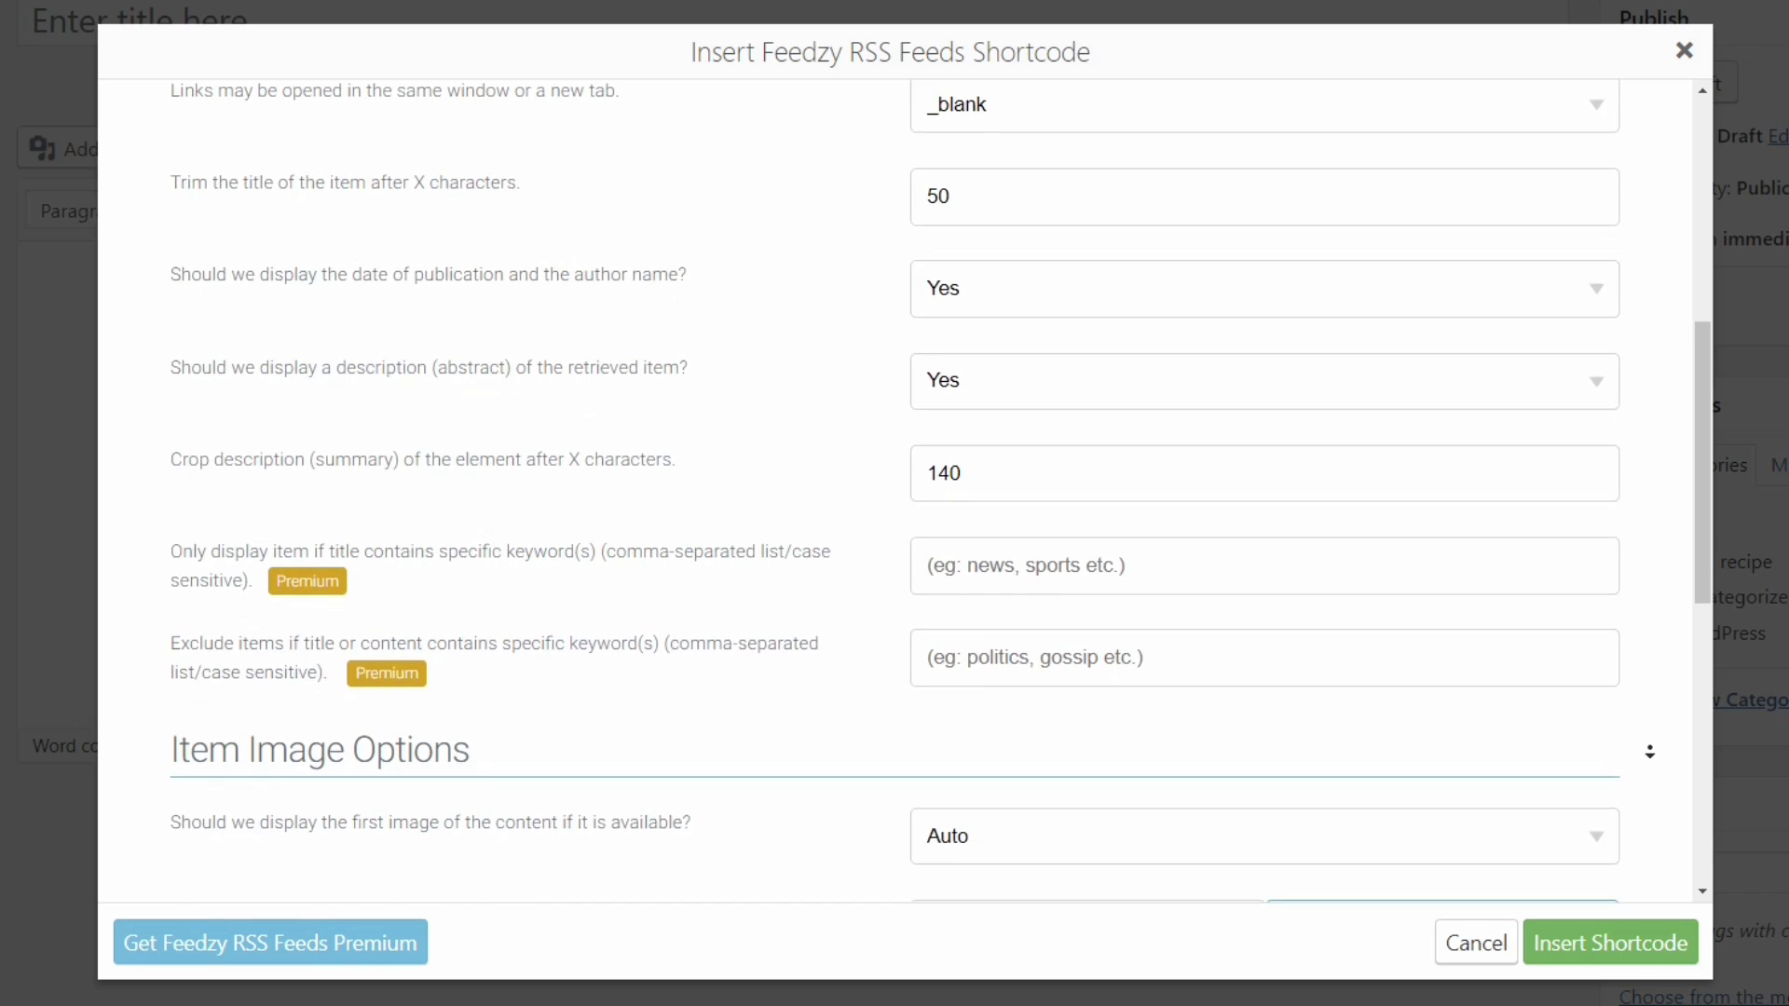
{"action": "left_click", "coordinate": [1650, 748]}
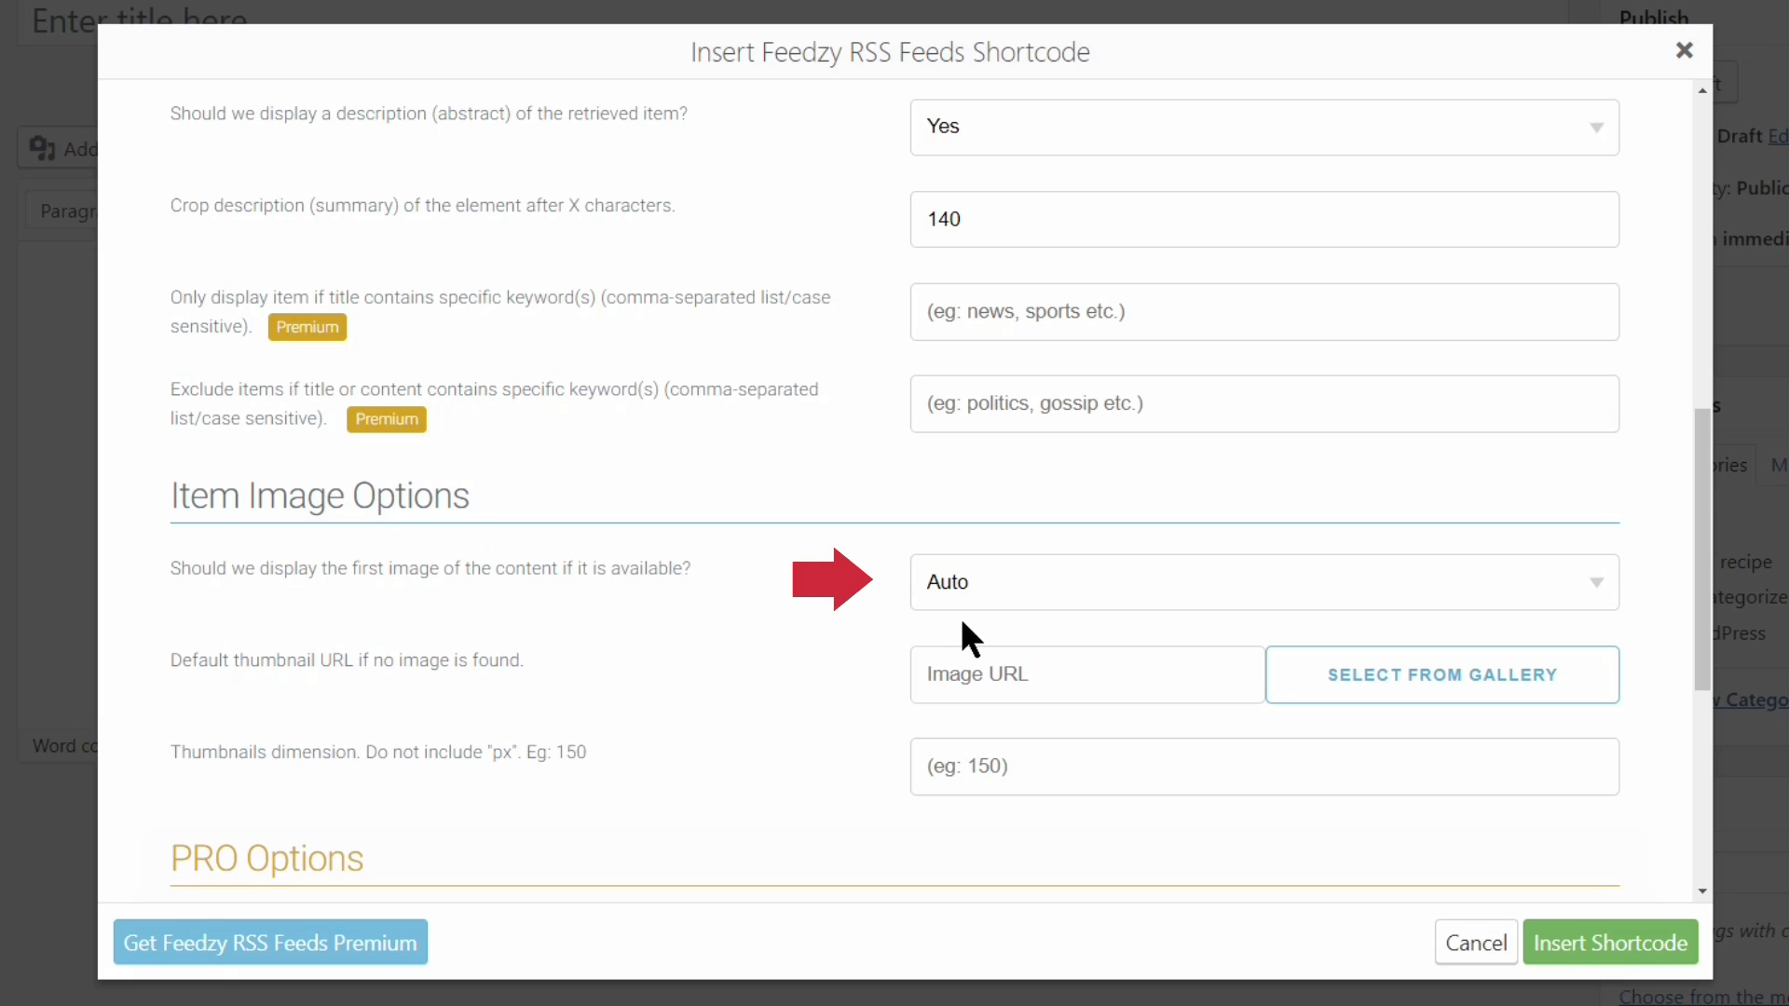
{"action": "left_click", "coordinate": [969, 584]}
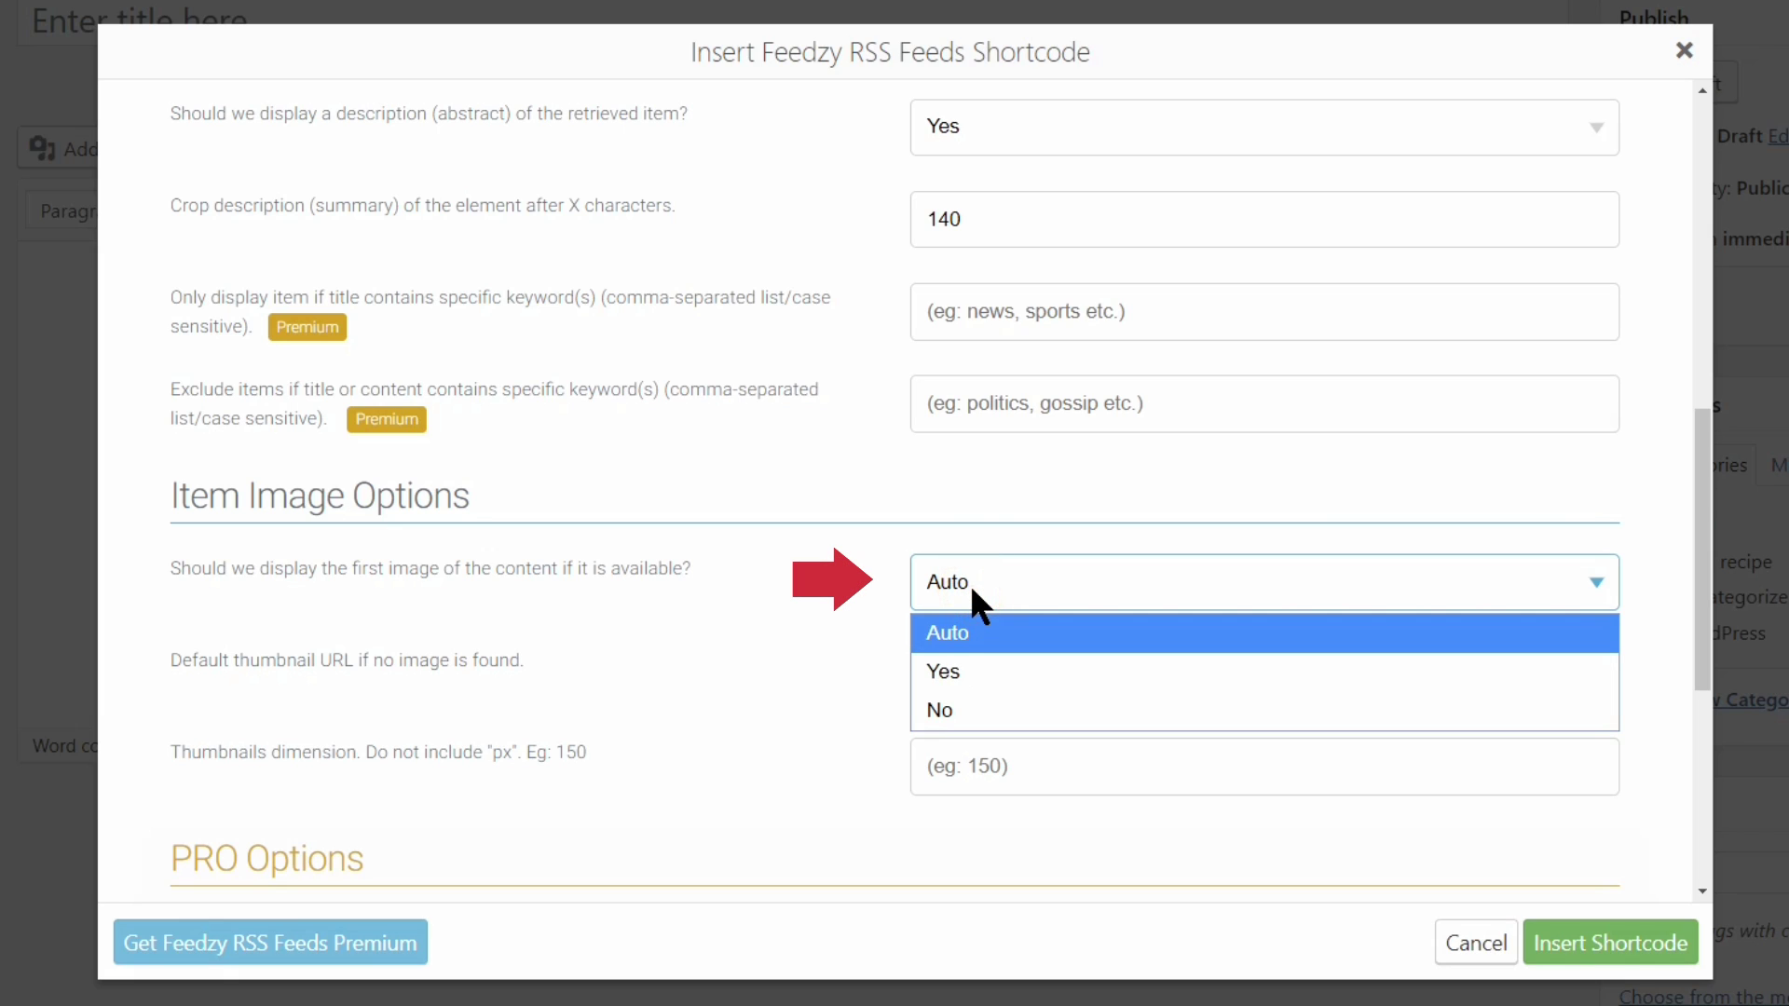
{"action": "left_click", "coordinate": [982, 671]}
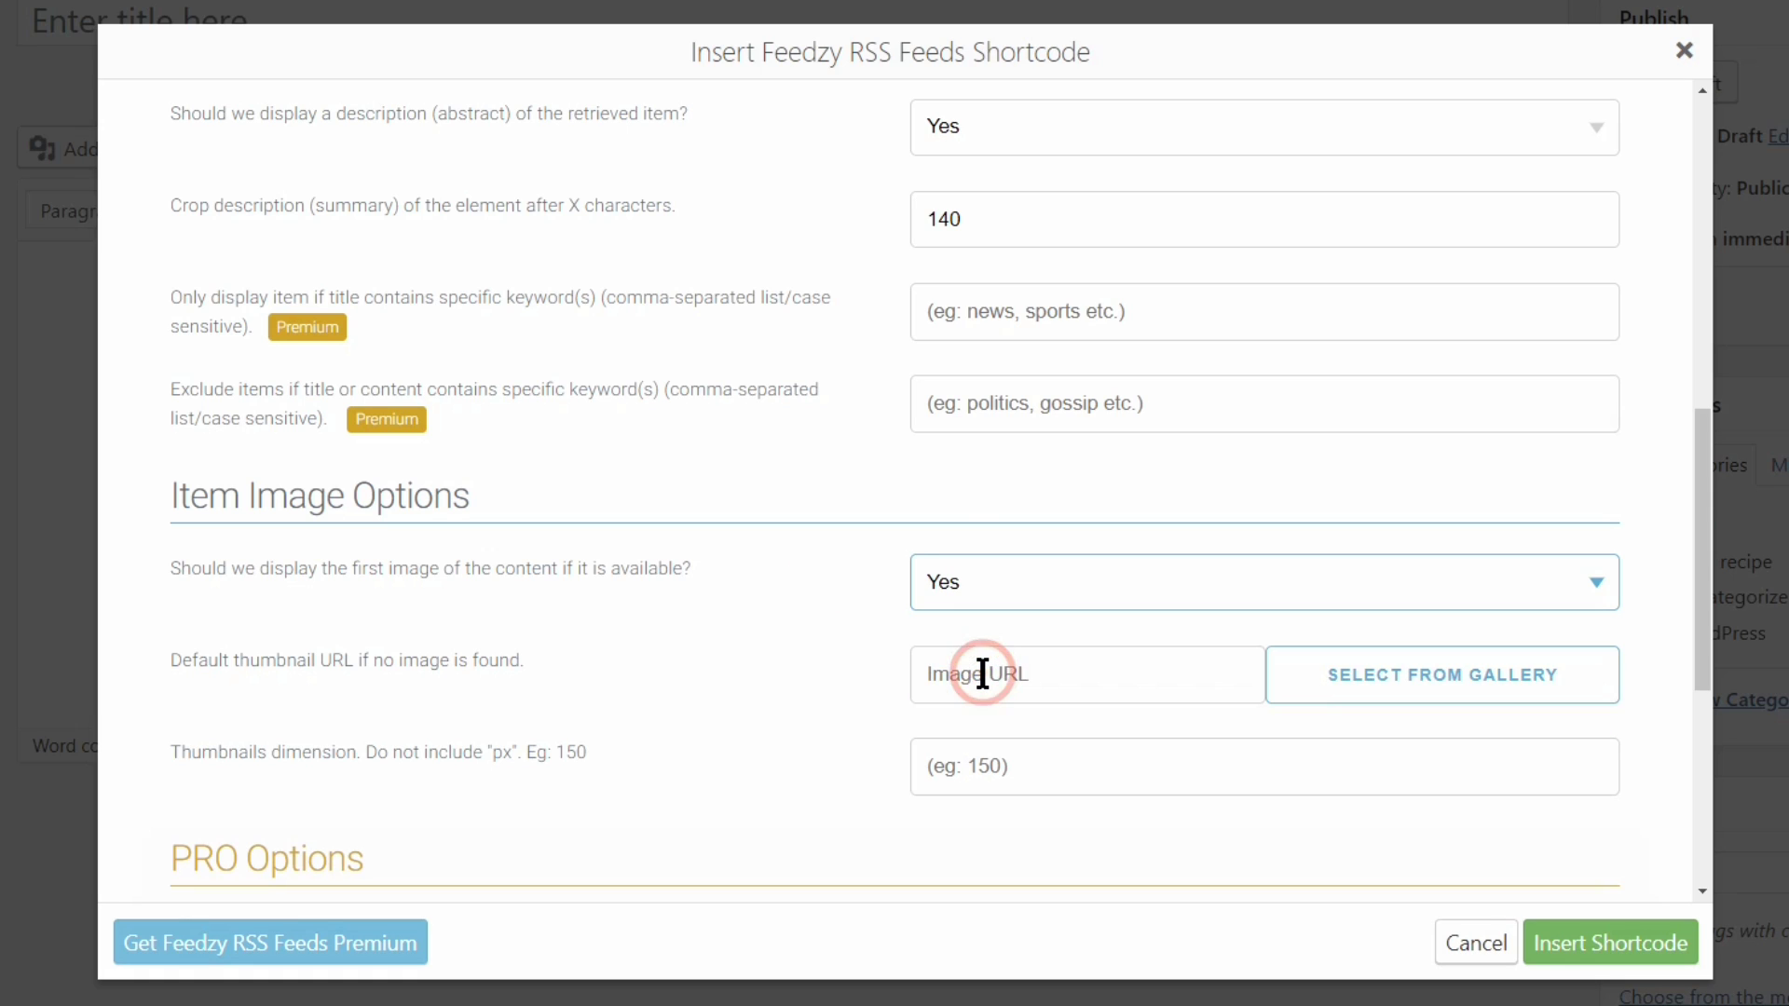
Step: Choose the palm-tree parrot image from the gallery as the default thumbnail
{"action": "left_click", "coordinate": [1426, 679]}
{"action": "left_click", "coordinate": [679, 327]}
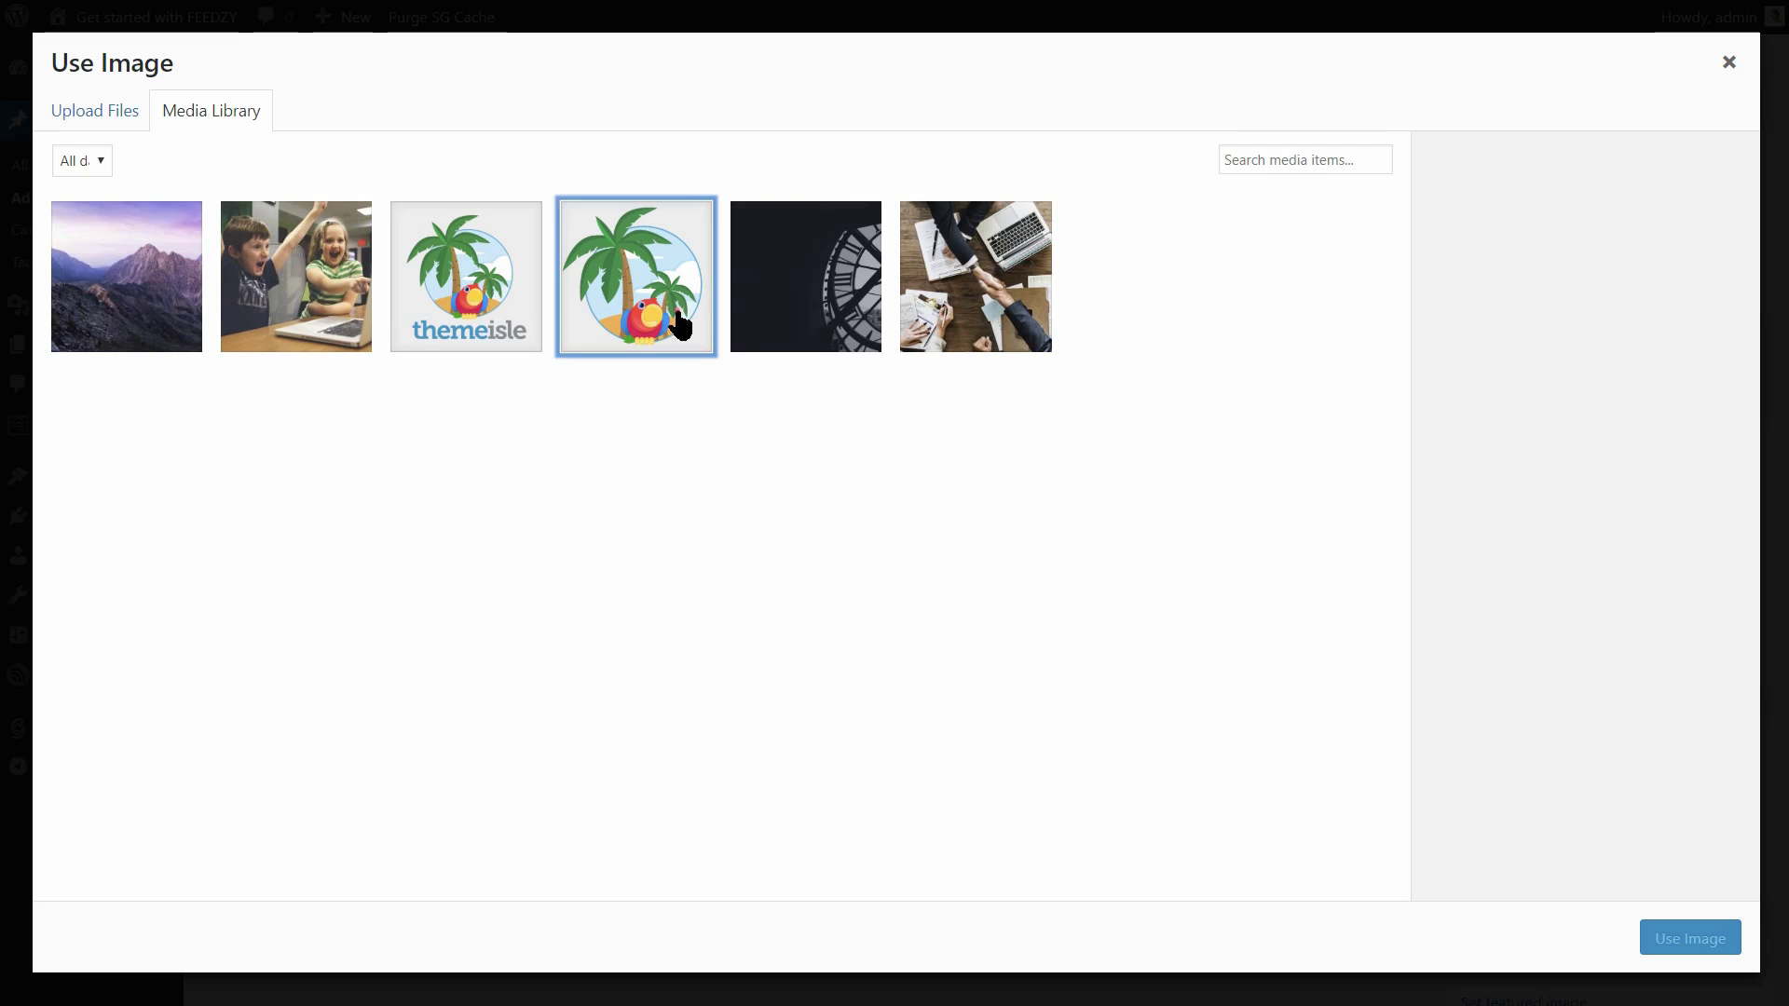
{"action": "left_click", "coordinate": [1694, 940]}
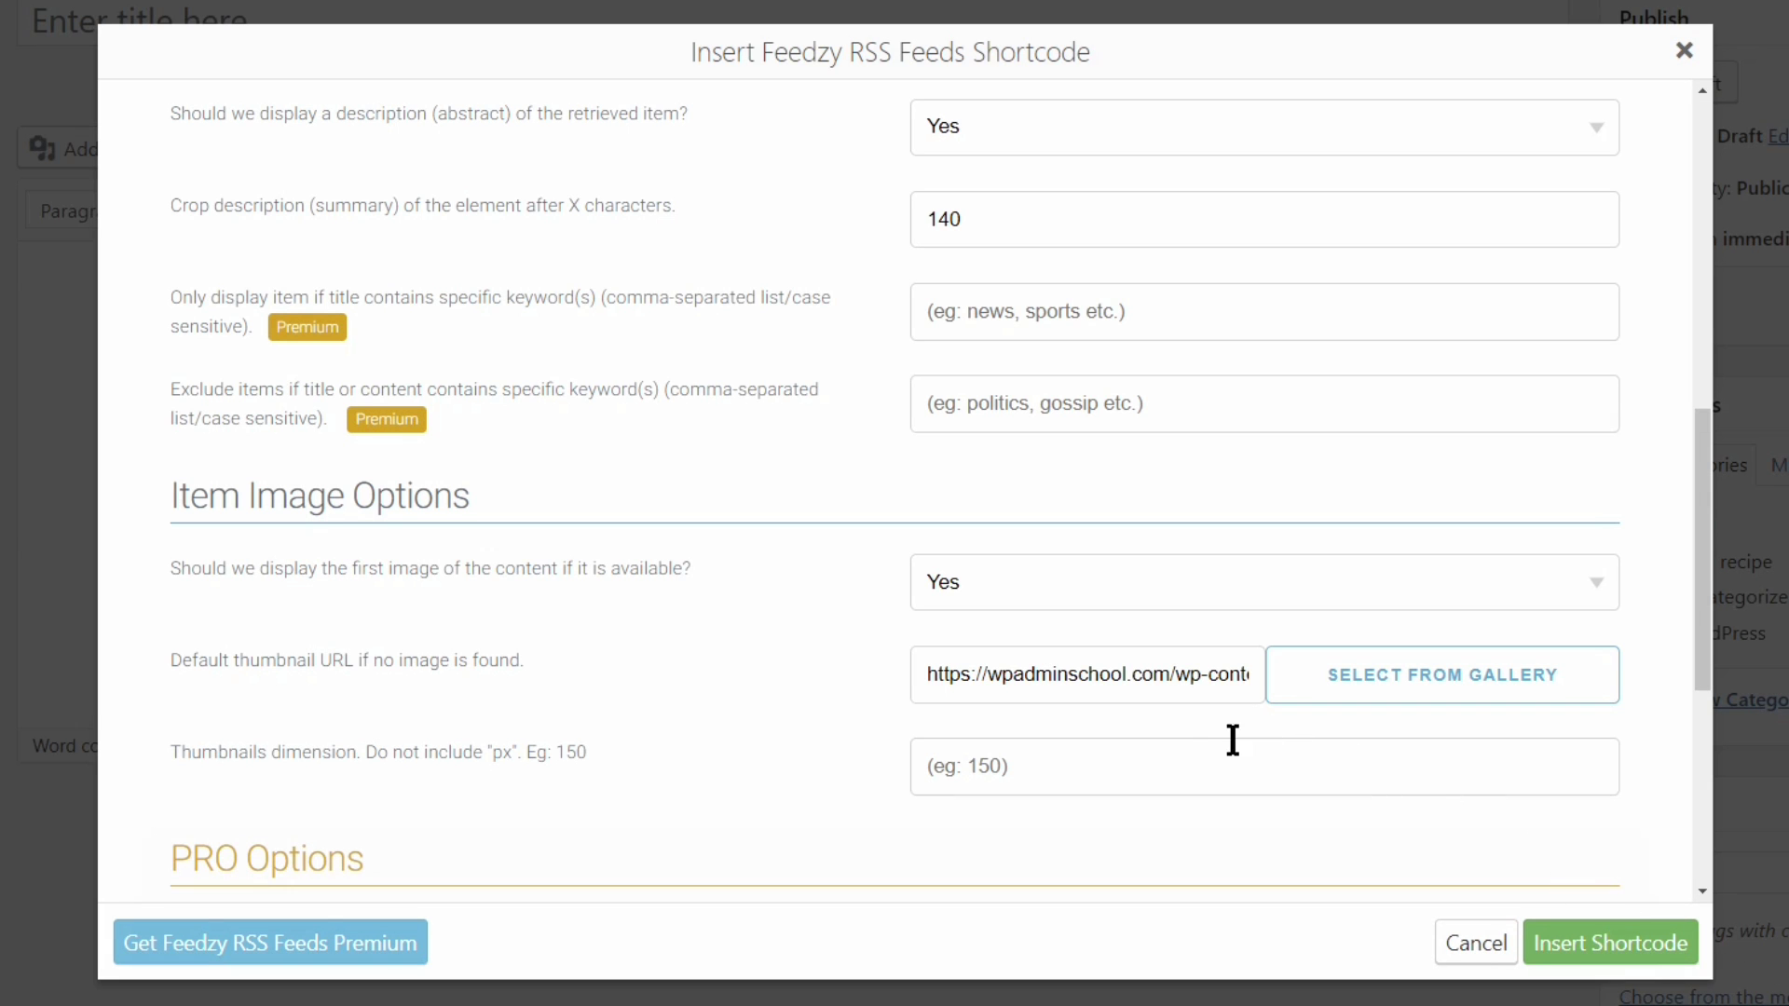
{"action": "left_click", "coordinate": [1070, 679]}
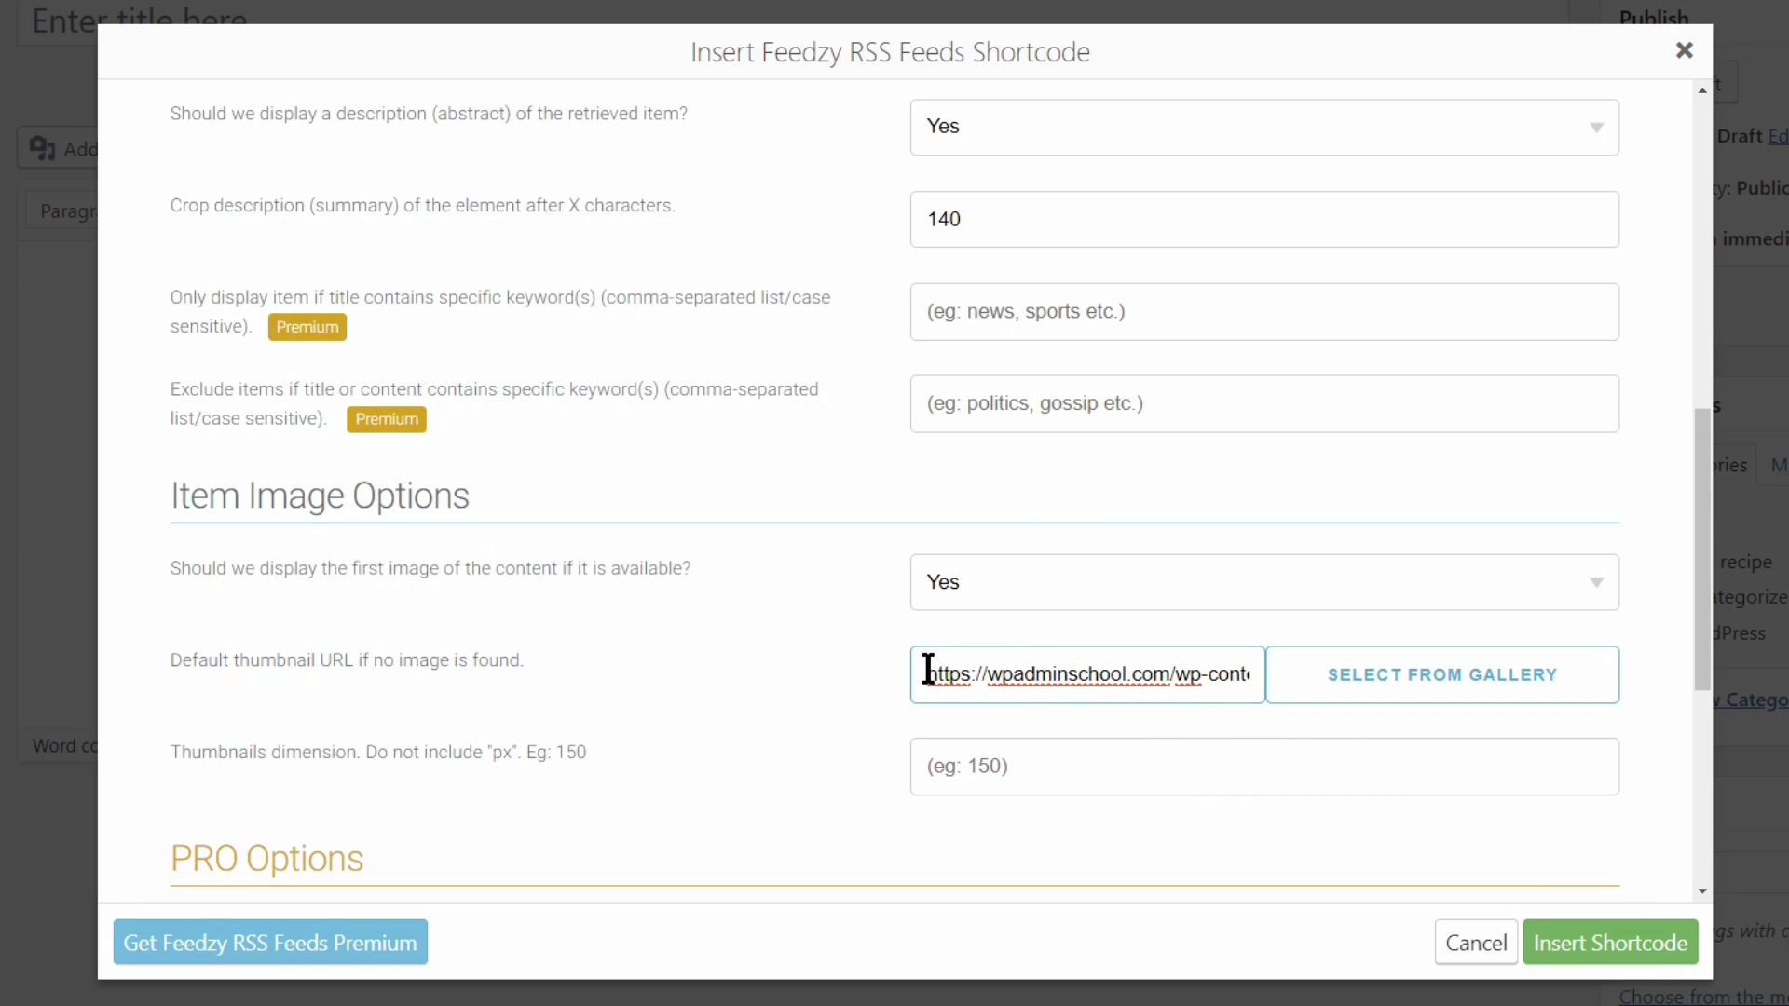
{"action": "left_click_drag", "start_coordinate": [928, 671], "coordinate": [1188, 677]}
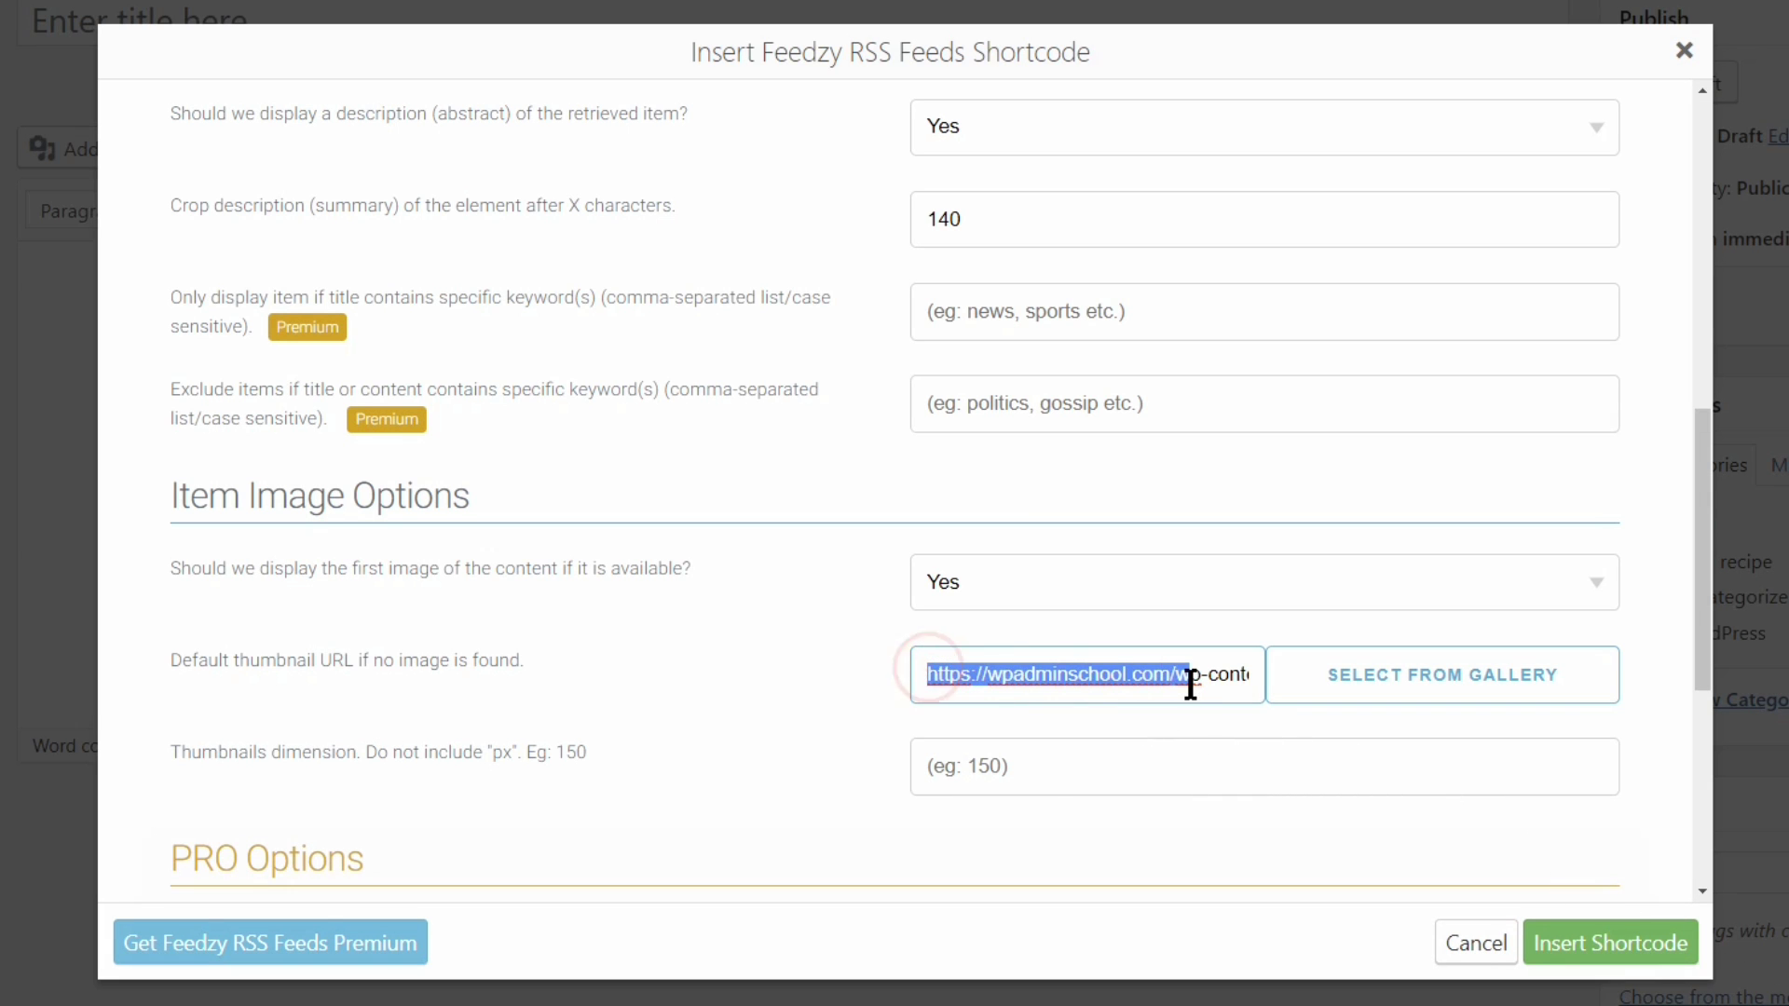
{"action": "left_click", "coordinate": [1423, 694]}
{"action": "left_click", "coordinate": [626, 279]}
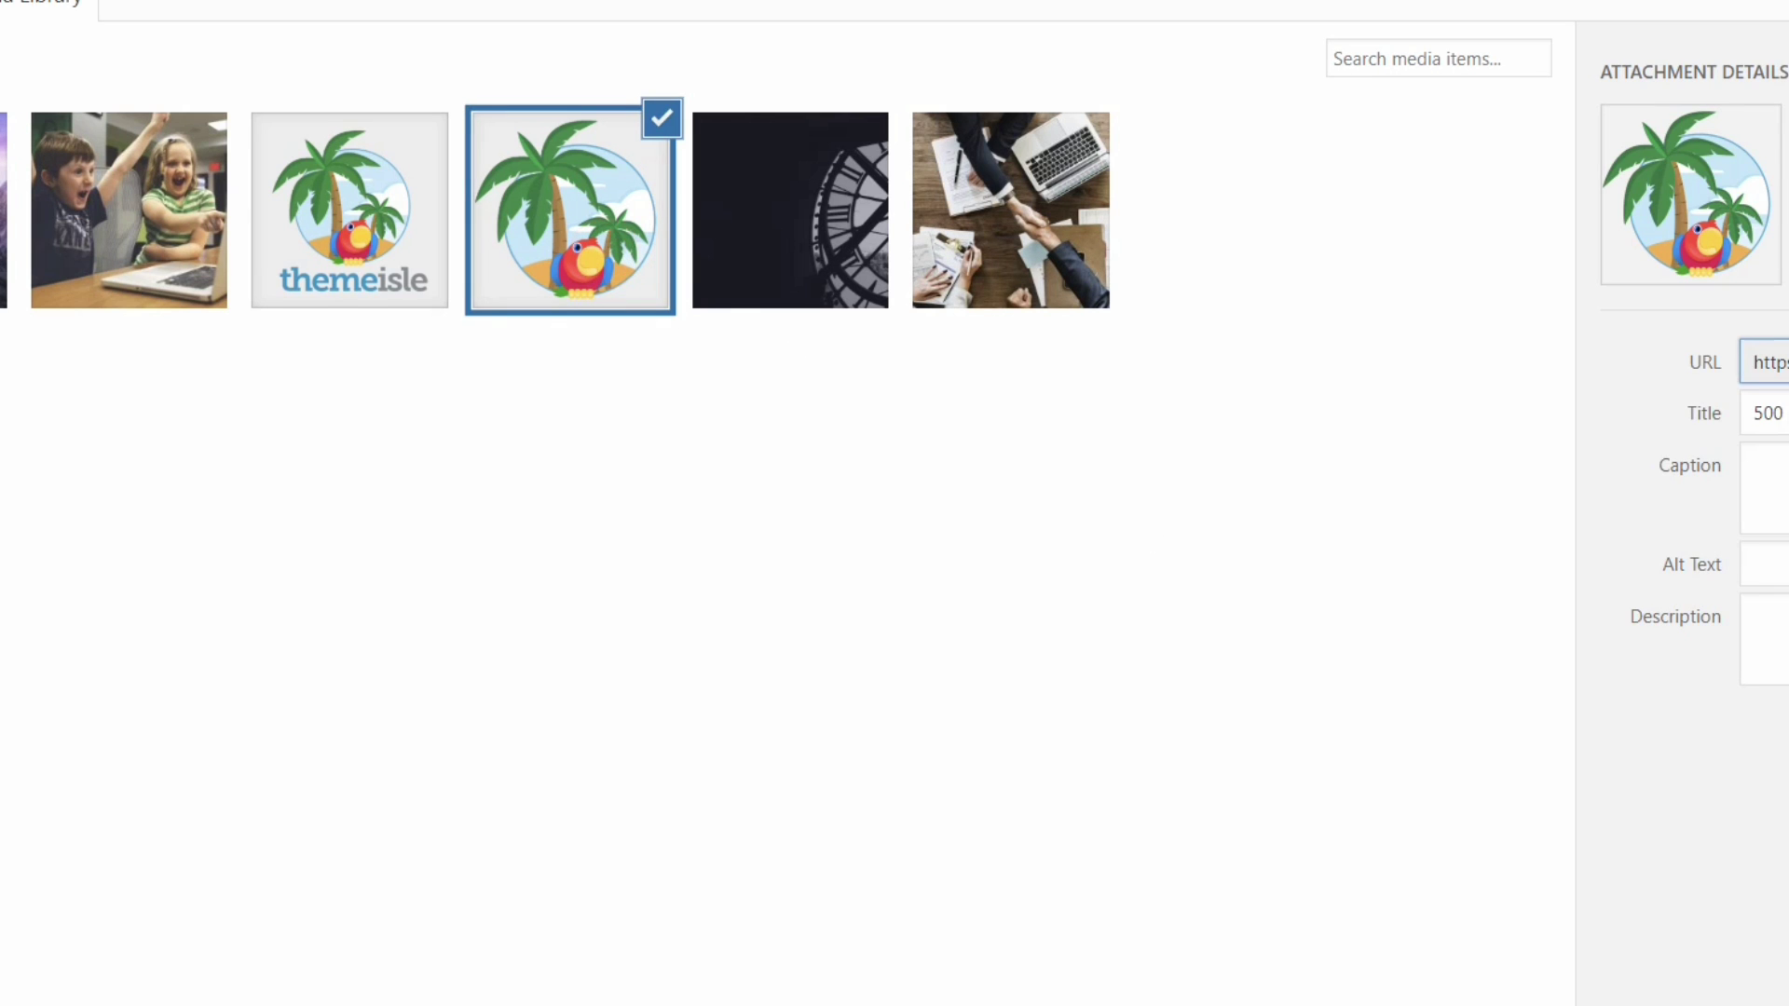
{"action": "left_click", "coordinate": [1722, 944]}
Step: Set the thumbnail dimension to 150 and insert the Feedzy shortcode into the post
{"action": "left_click", "coordinate": [958, 770]}
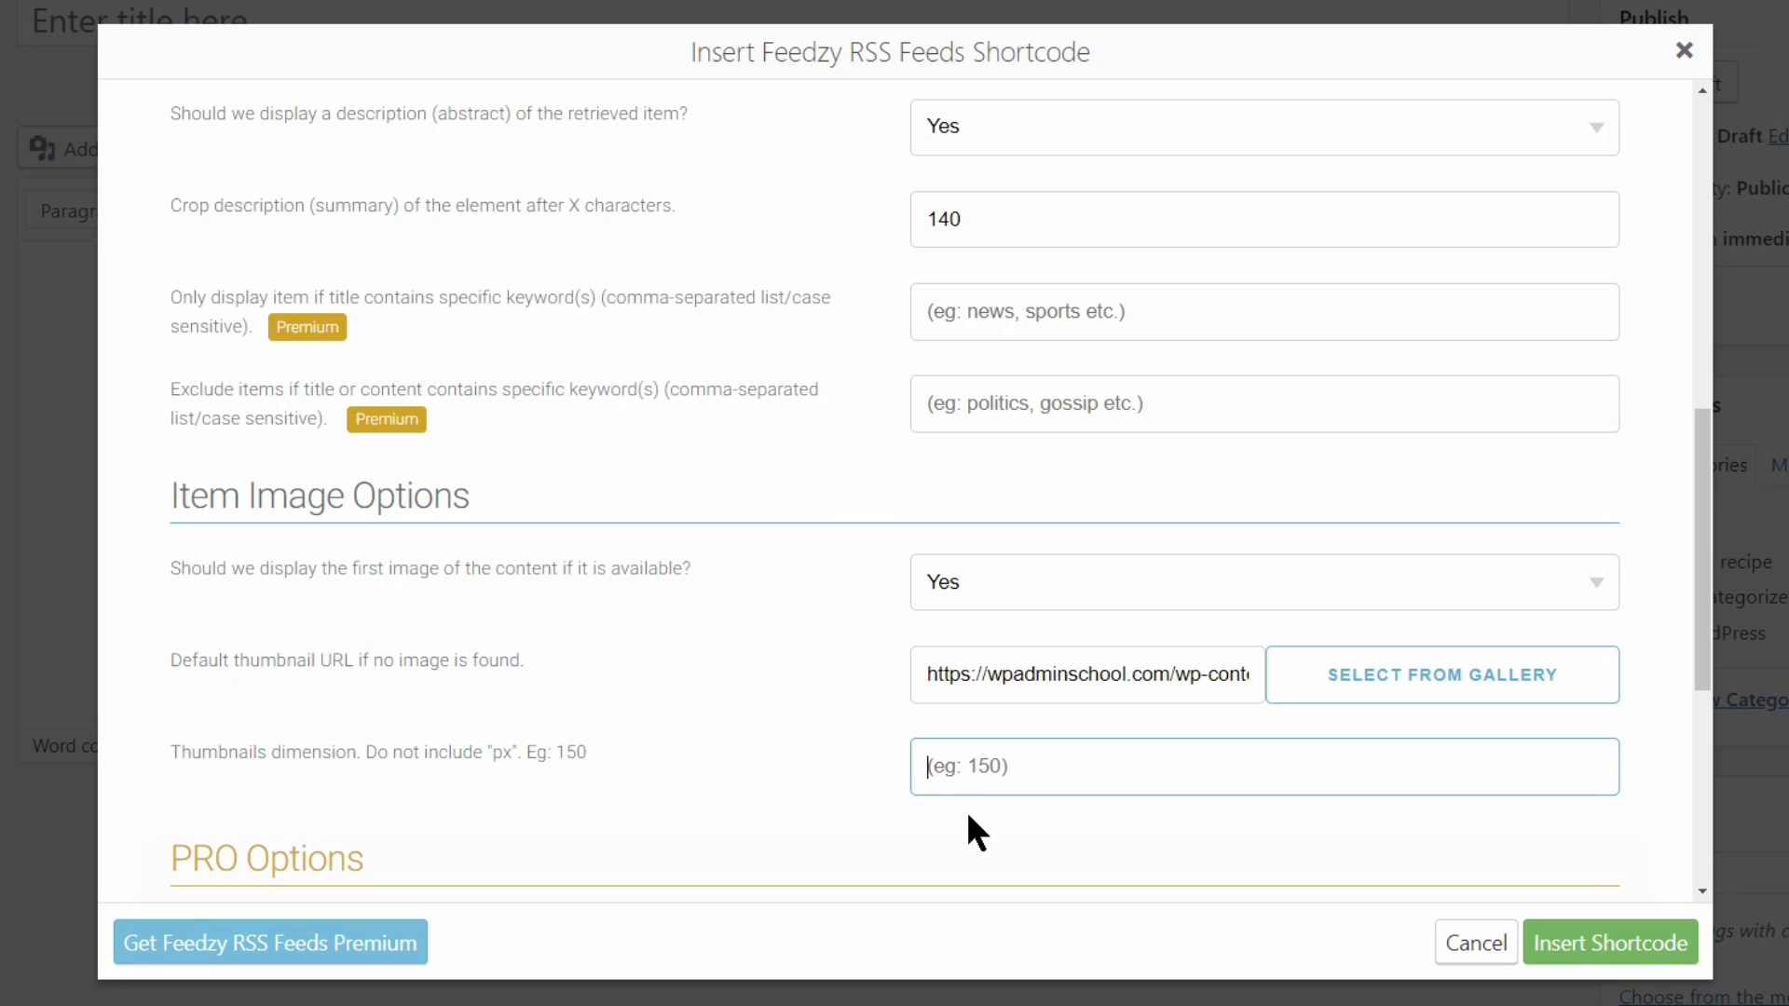
{"action": "type", "text": "150"}
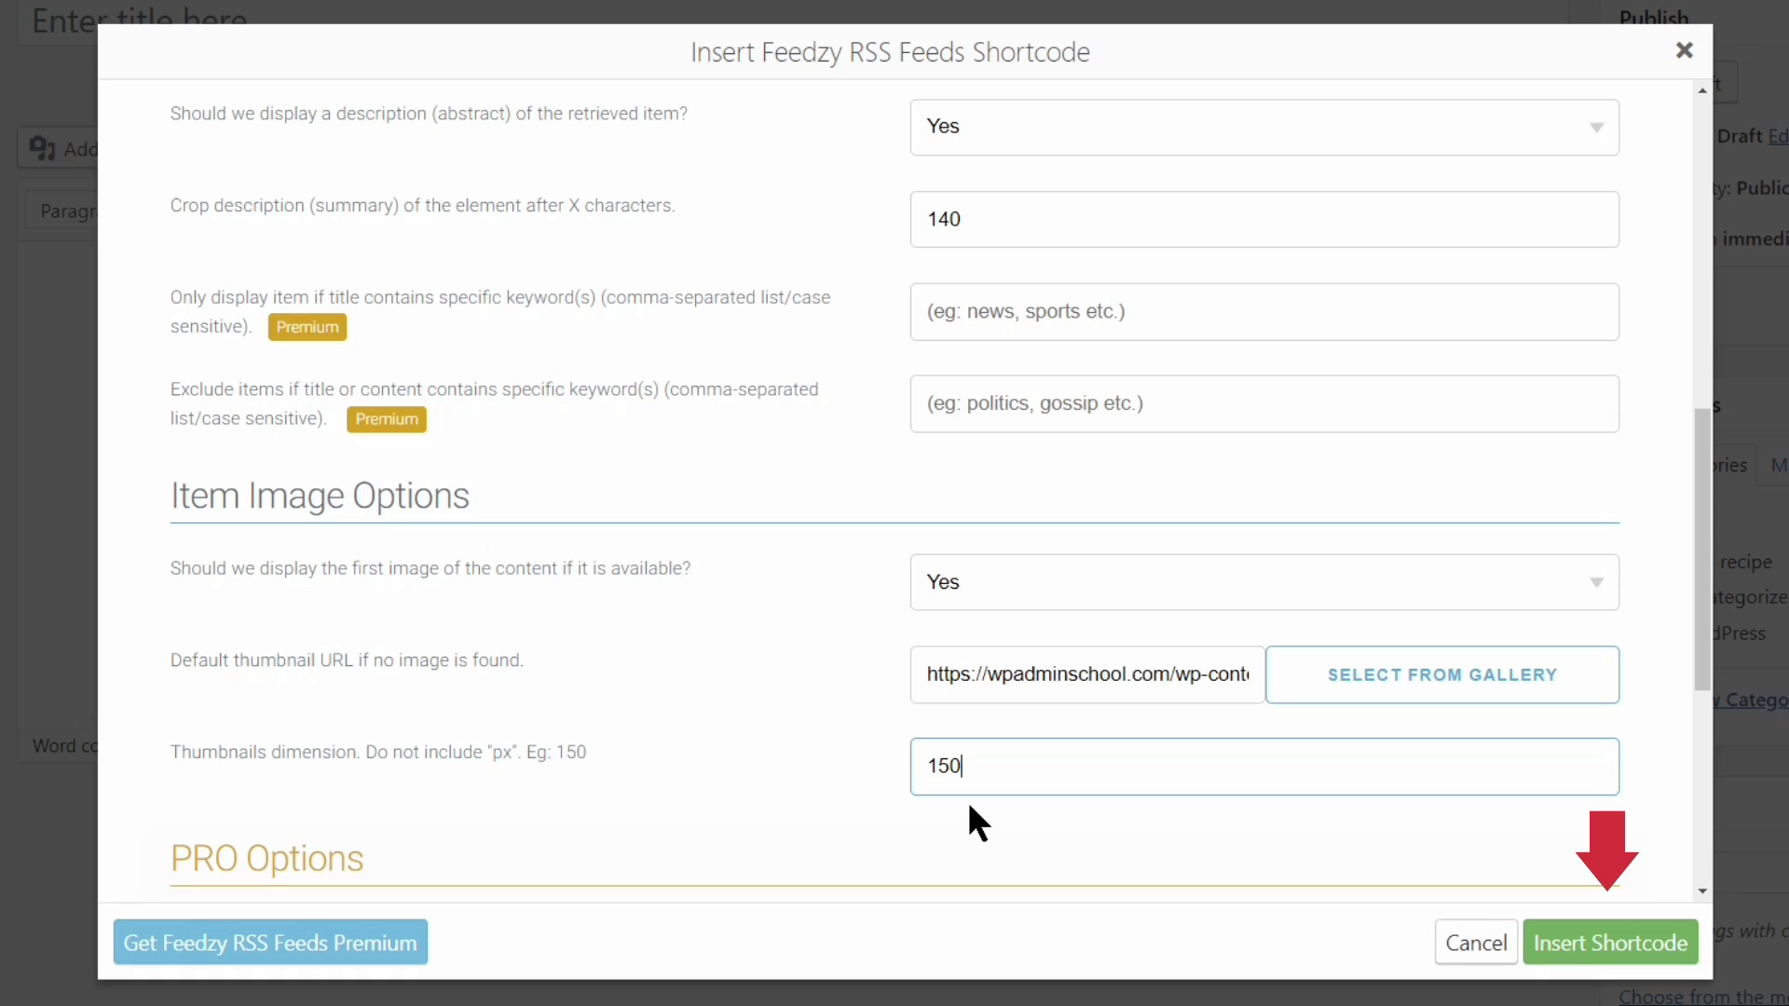
{"action": "left_click", "coordinate": [1629, 948]}
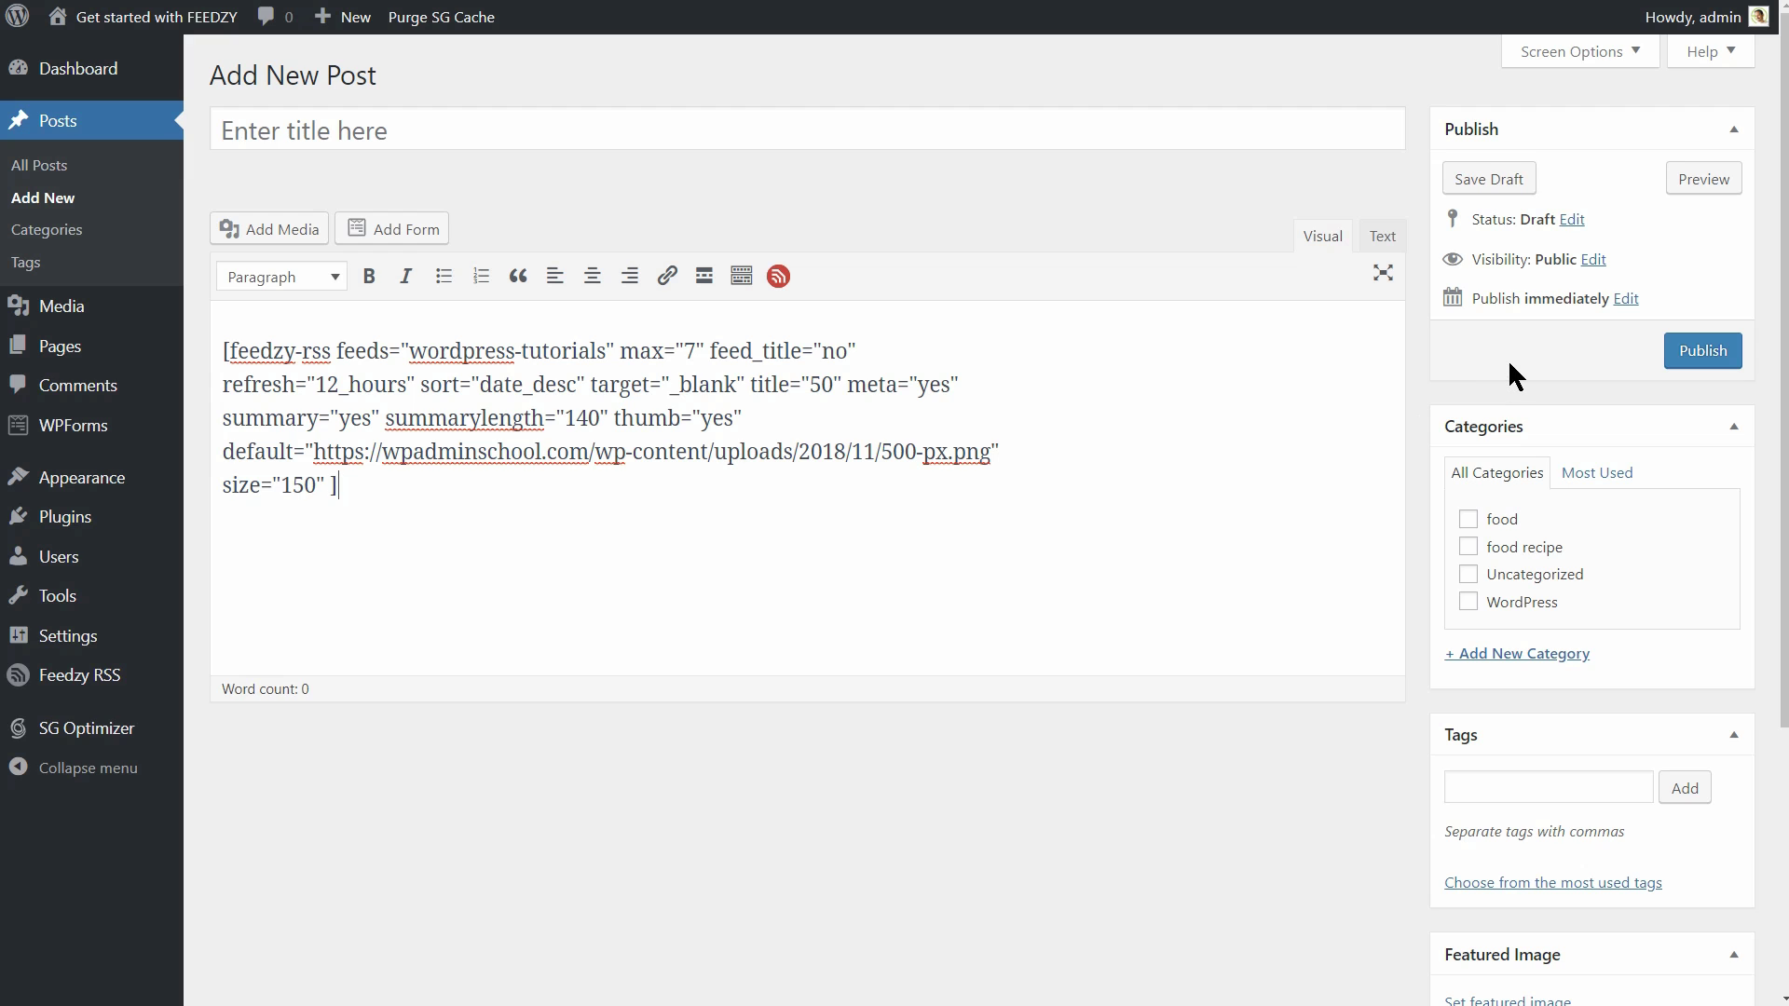
Step: Preview the Feedzy RSS Feeds Lite post, check the parrot thumbnails, and return to its editor
{"action": "left_click", "coordinate": [1719, 177]}
{"action": "scroll", "coordinate": [1122, 596], "scroll_direction": "down", "scroll_amount": 3}
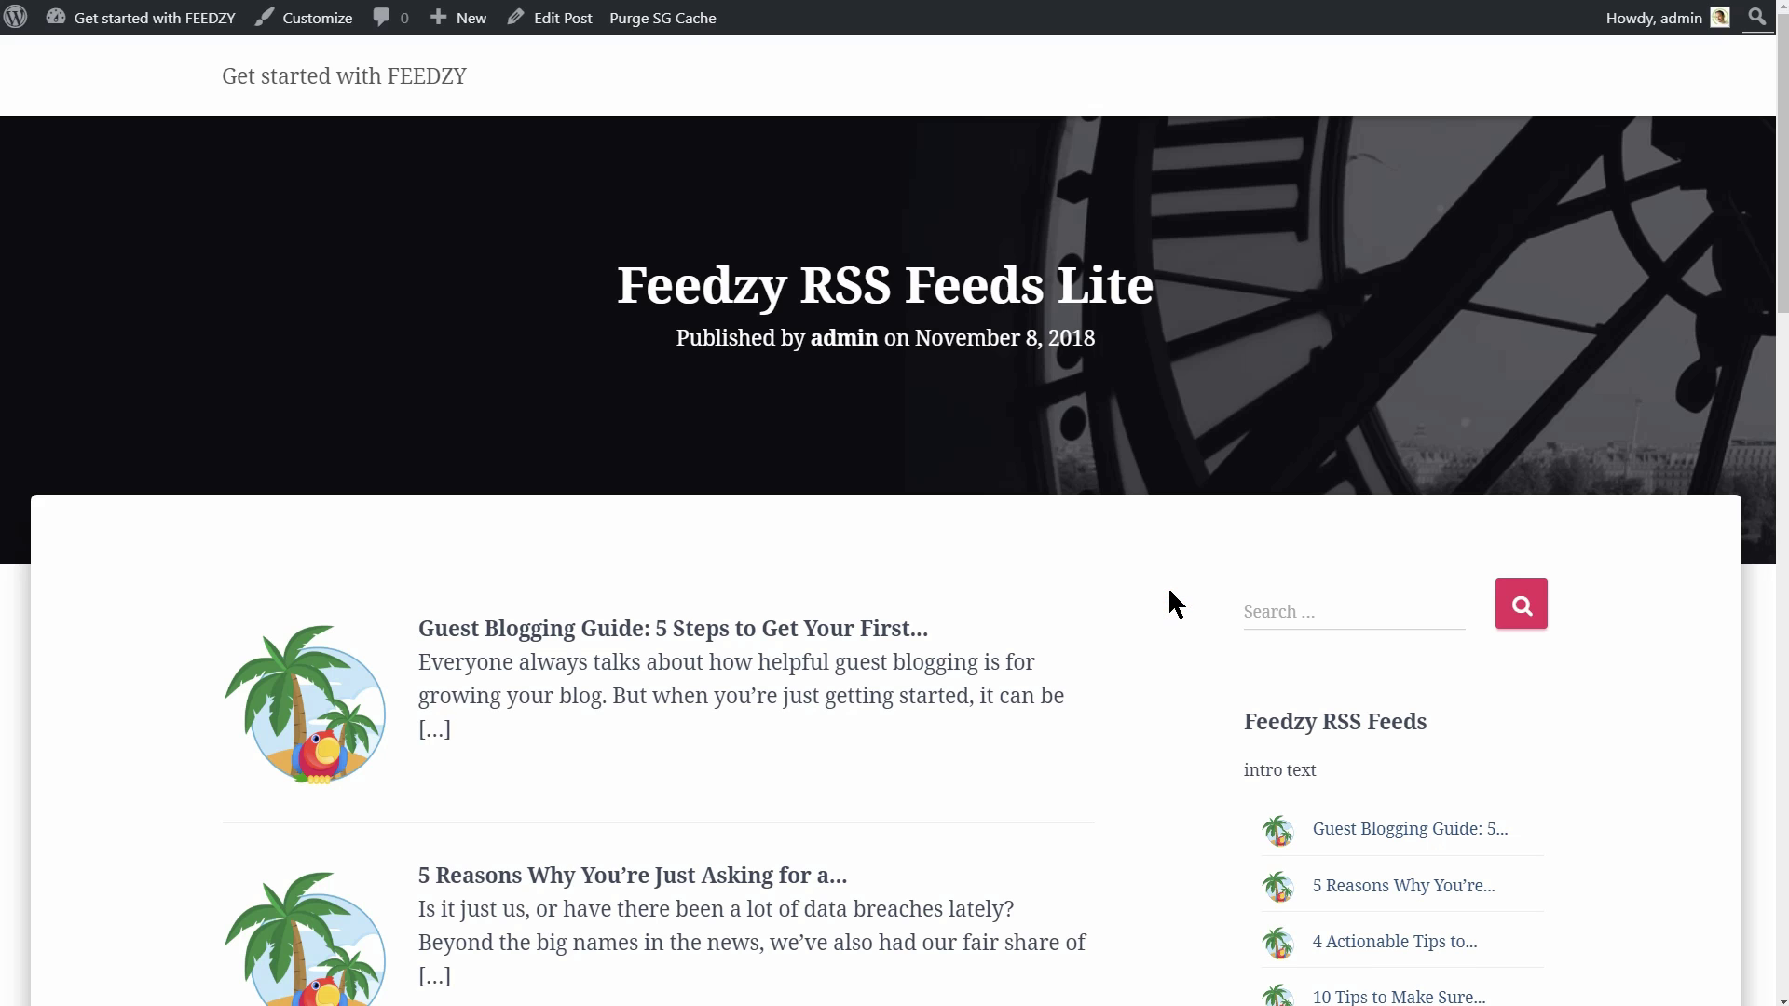
{"action": "middle_click", "coordinate": [1166, 588]}
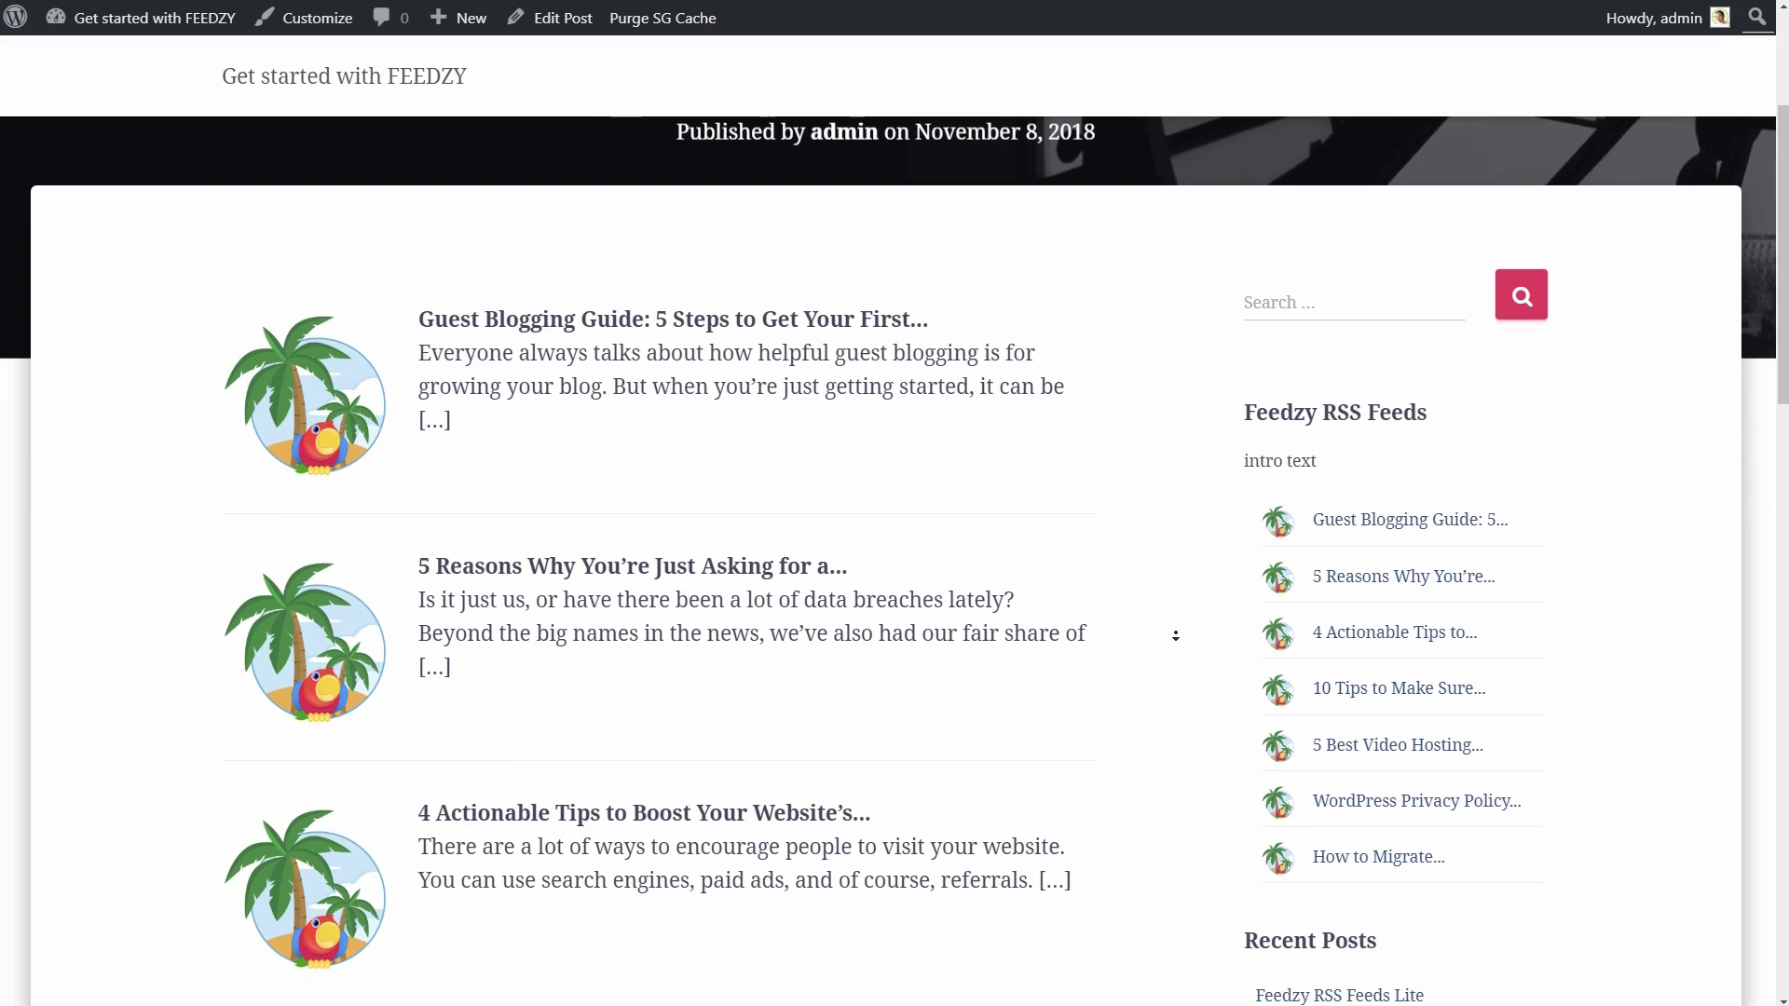
{"action": "left_click", "coordinate": [1175, 633]}
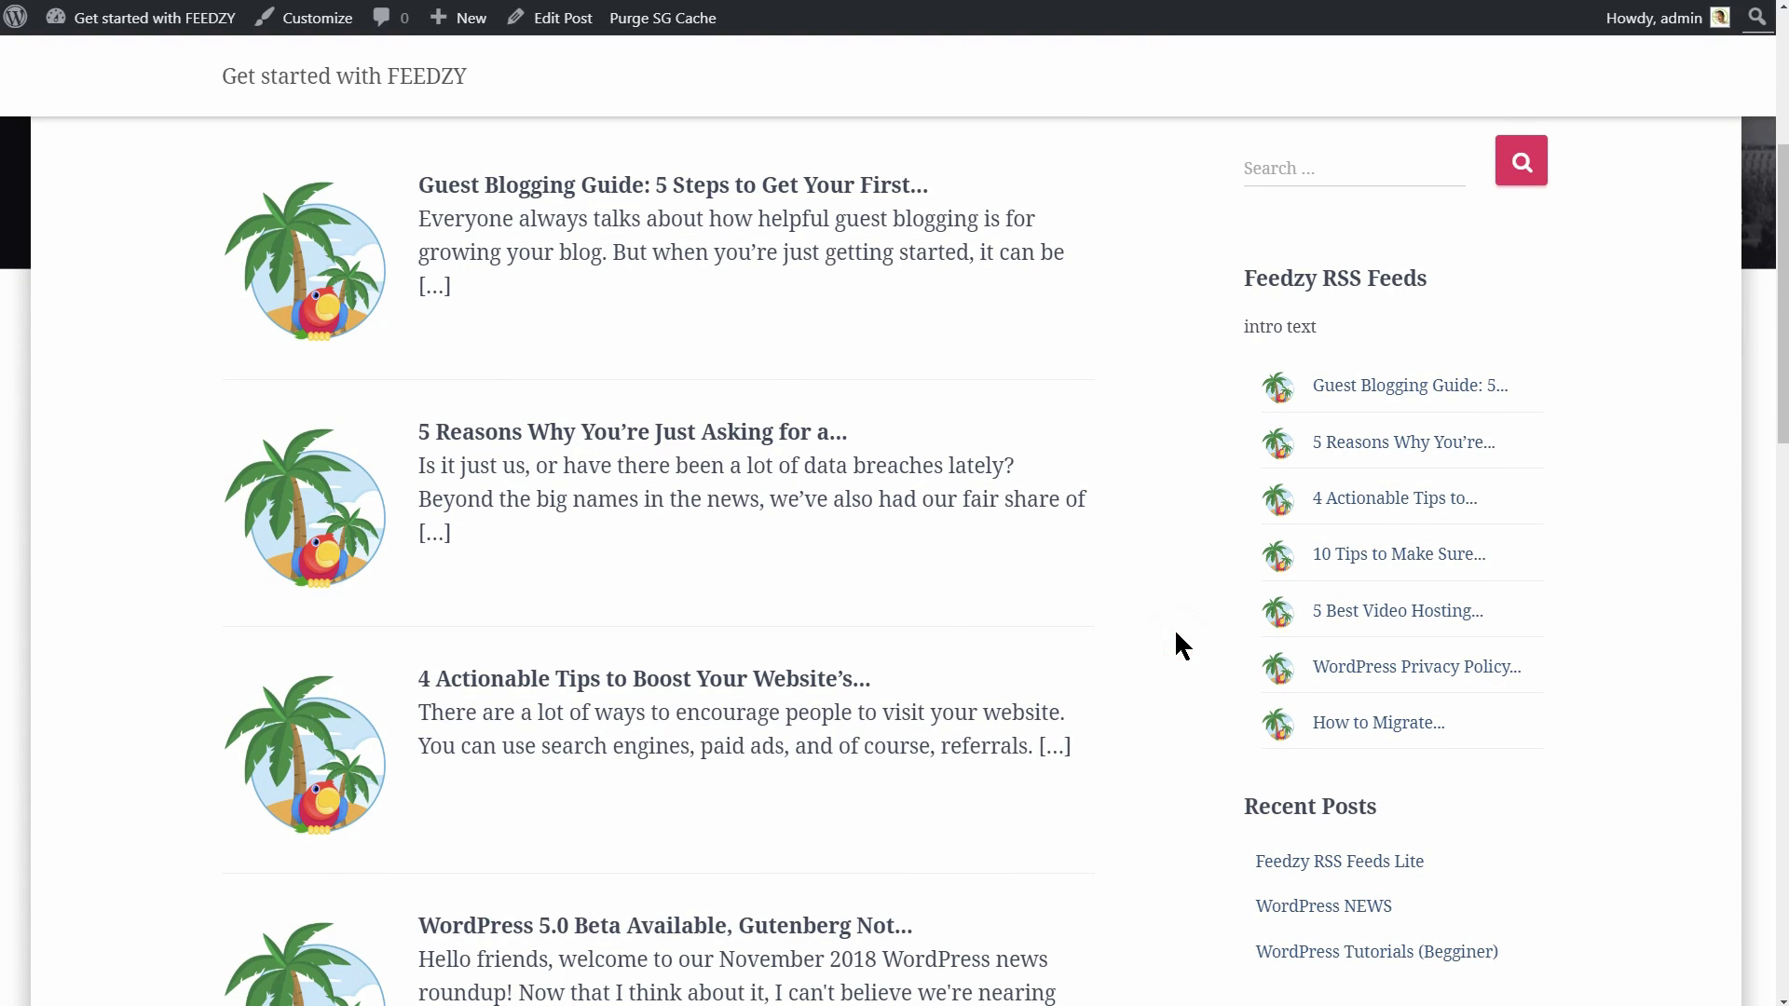
{"action": "left_click", "coordinate": [564, 19]}
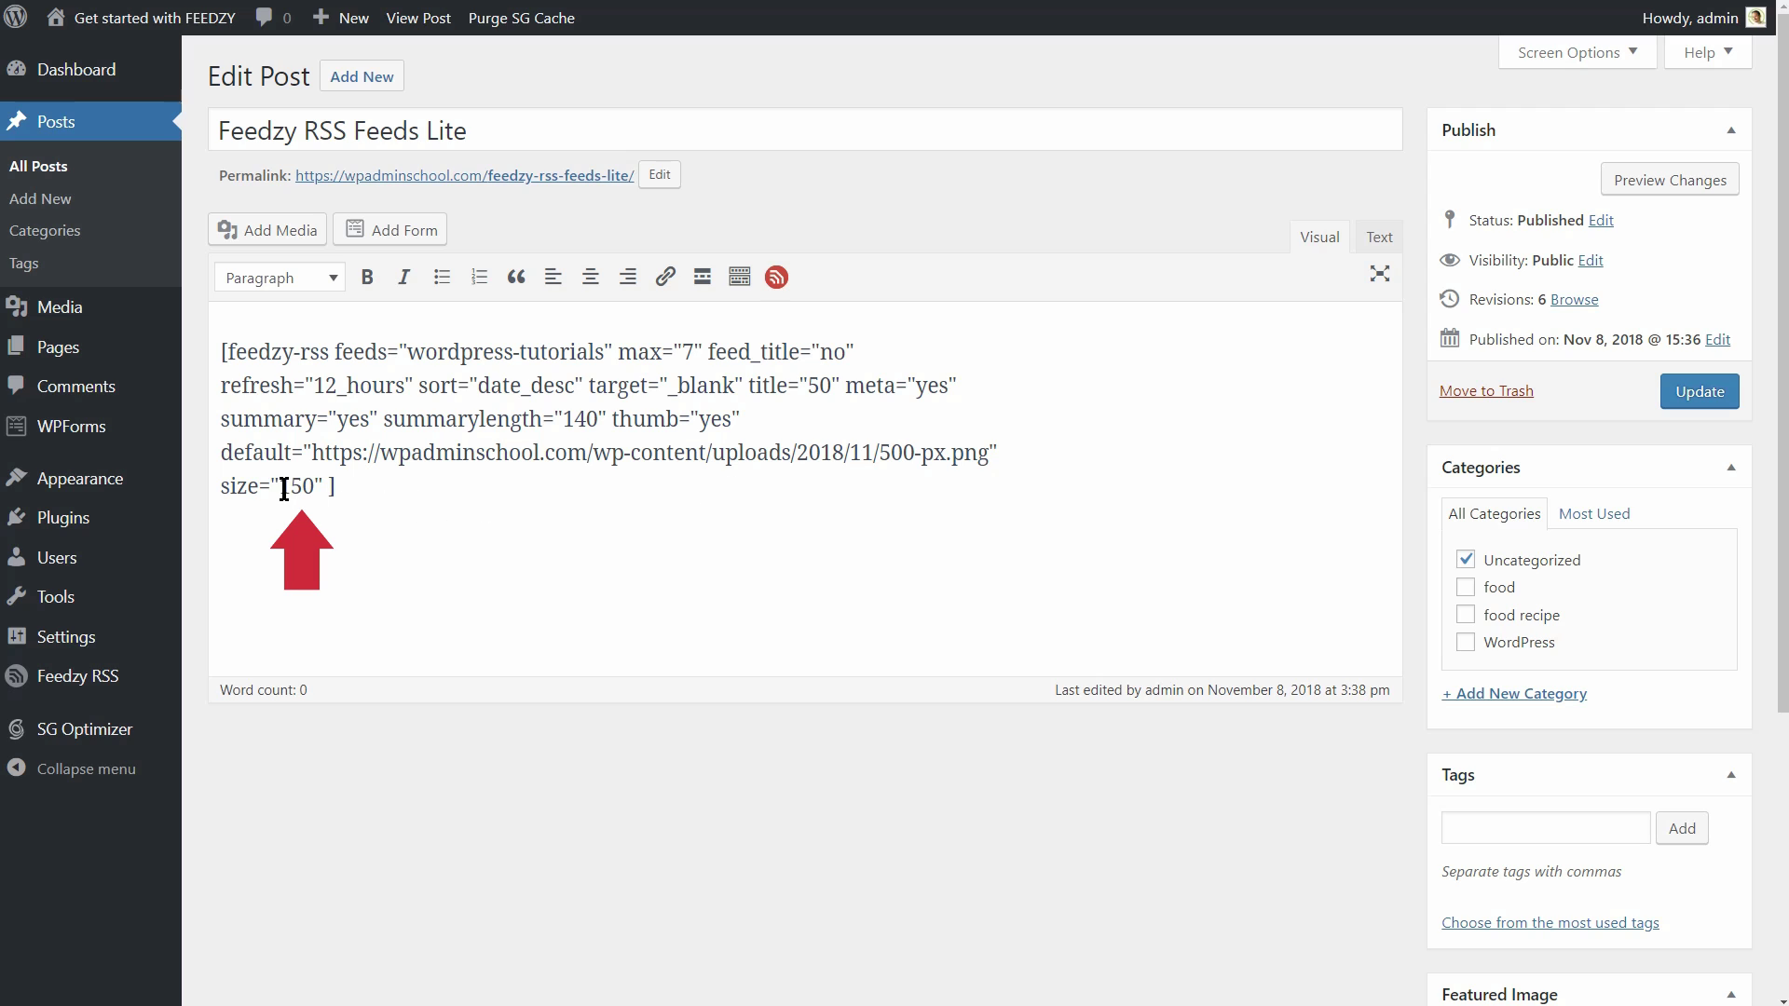
Step: Change the shortcode thumbnail size from 150 to 100, update the post and preview it
{"action": "left_click_drag", "start_coordinate": [279, 487], "coordinate": [311, 497]}
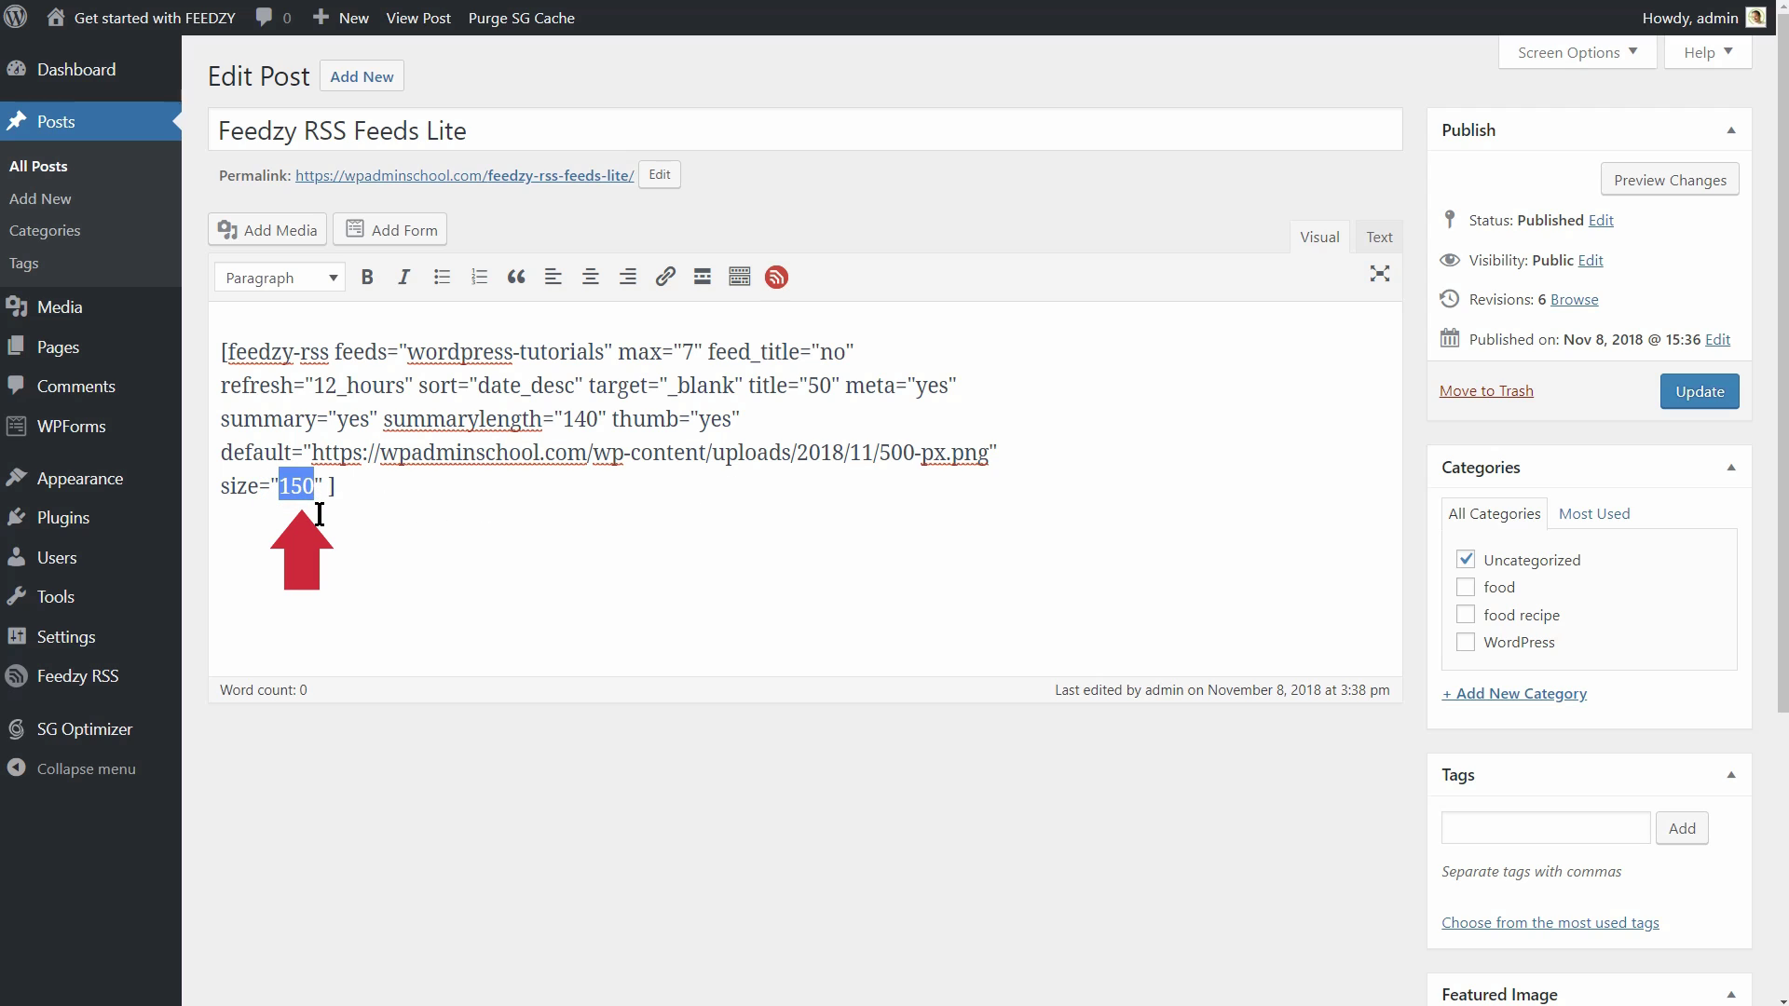
{"action": "type", "text": "100"}
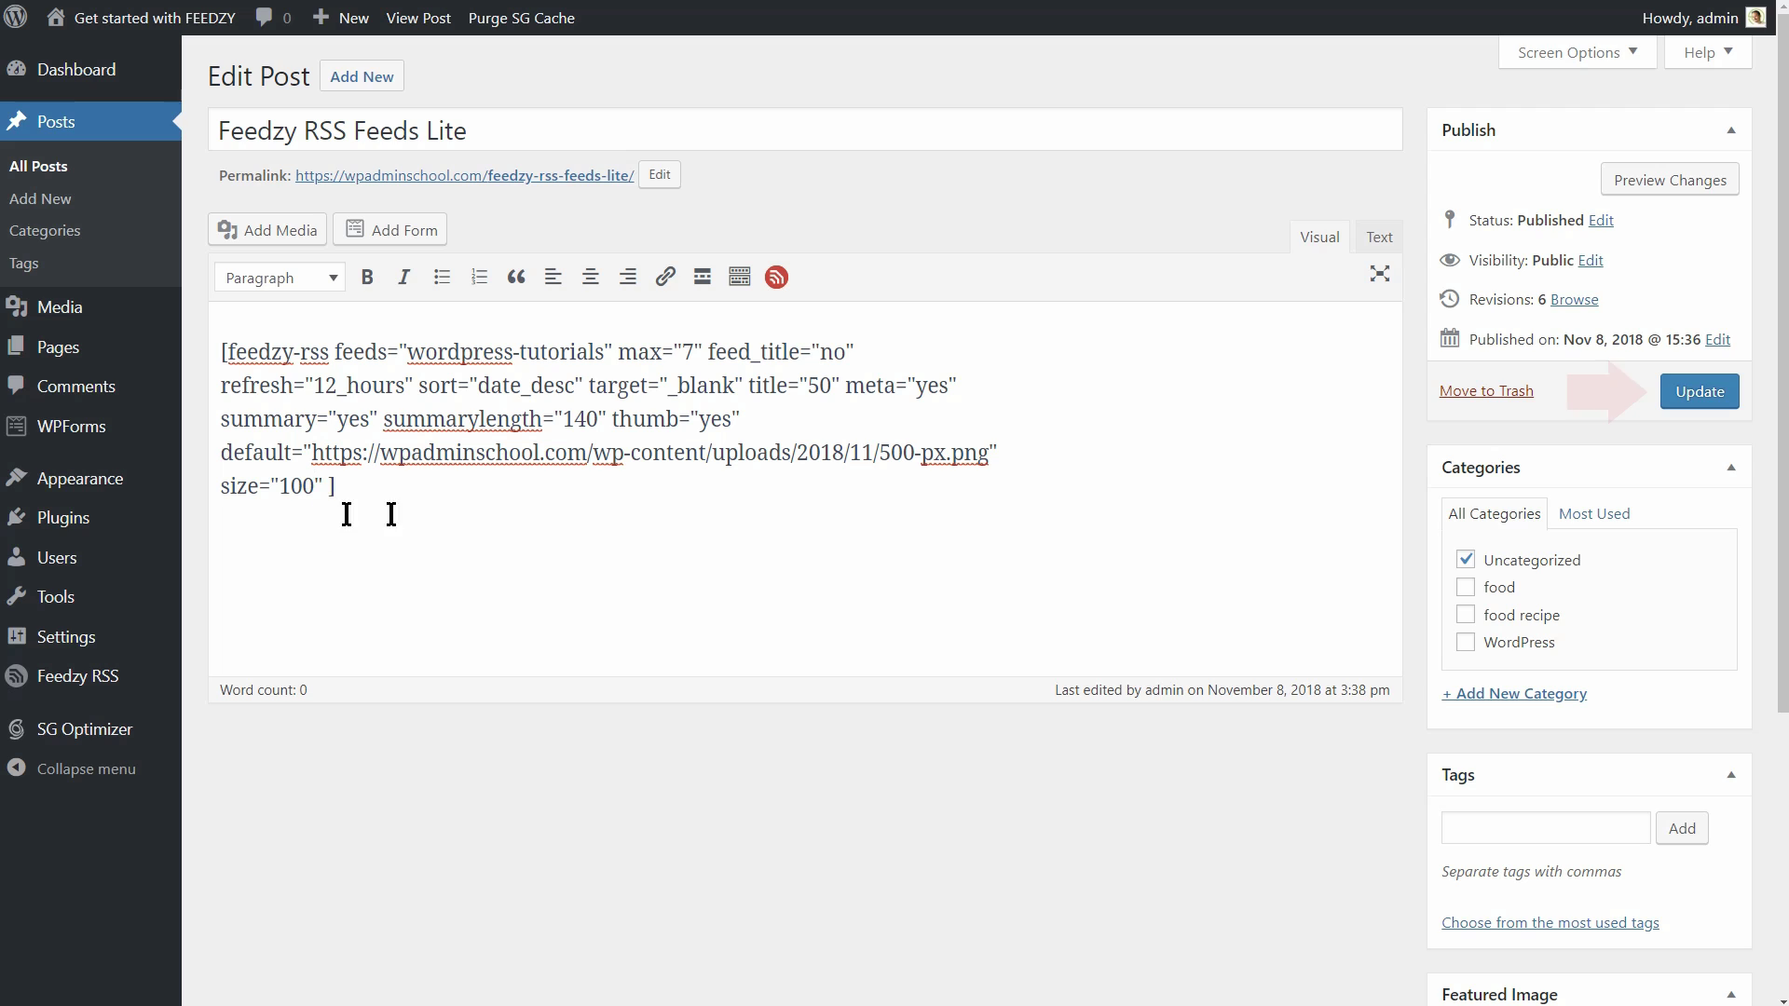
{"action": "left_click", "coordinate": [1694, 399]}
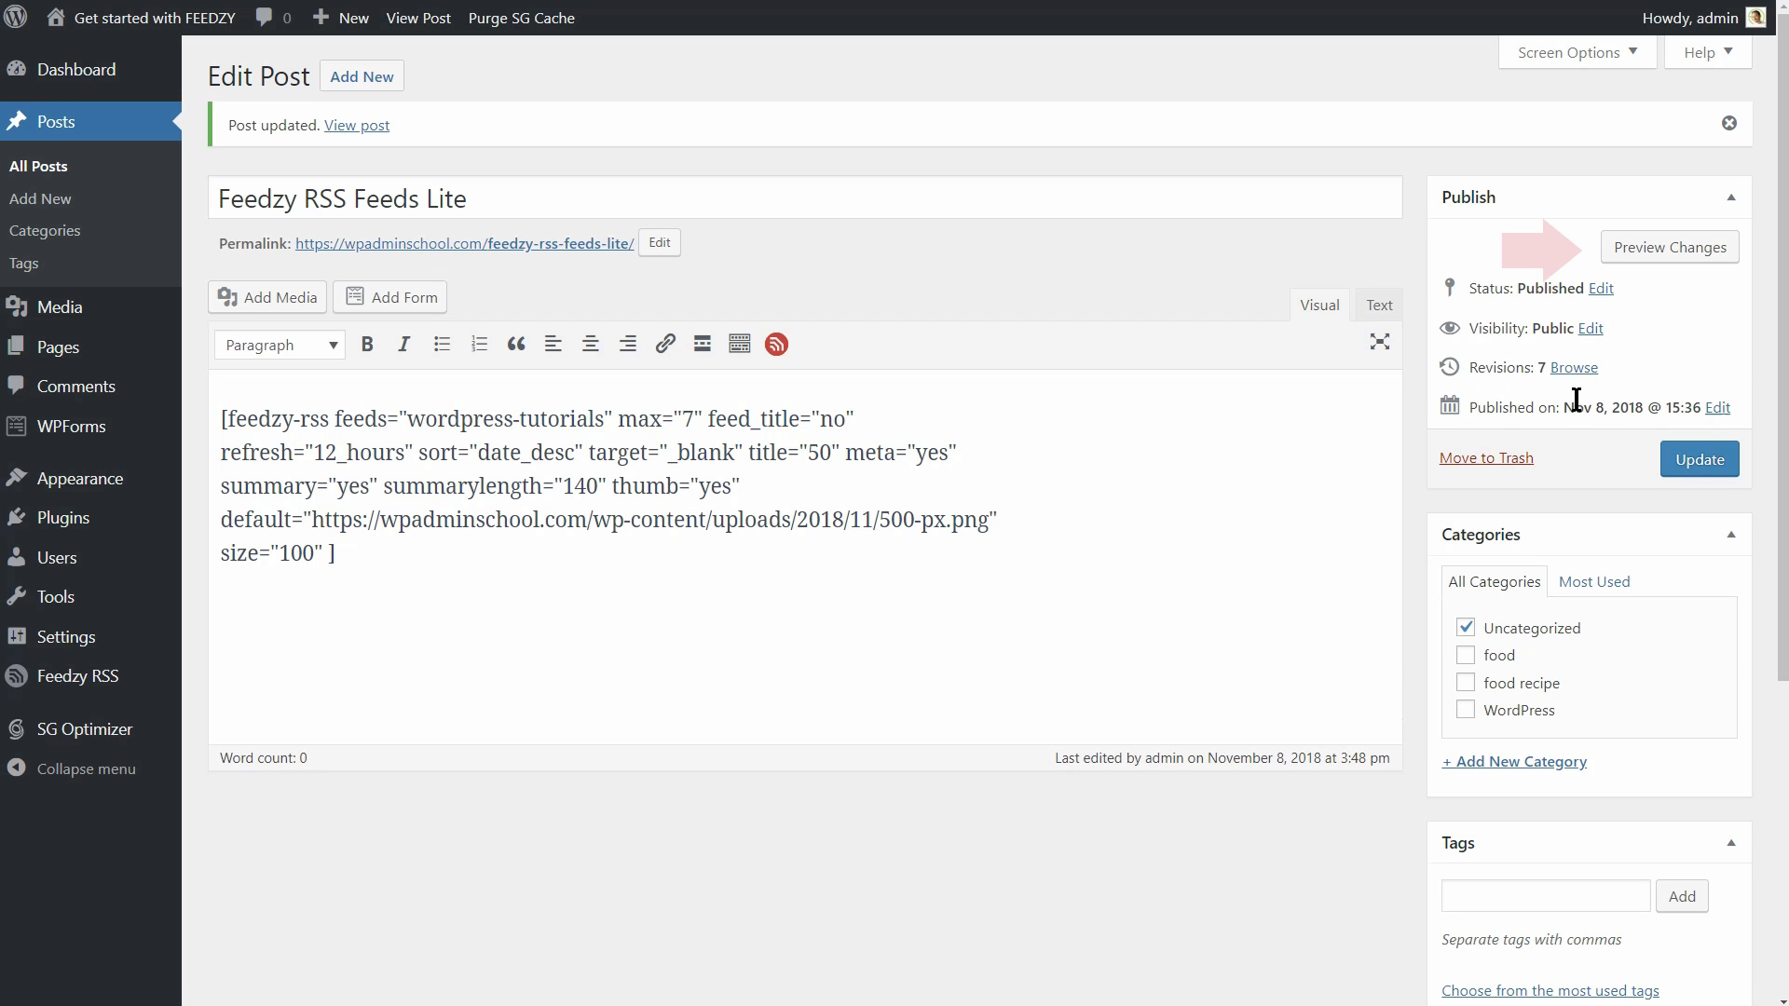
{"action": "left_click", "coordinate": [1626, 248]}
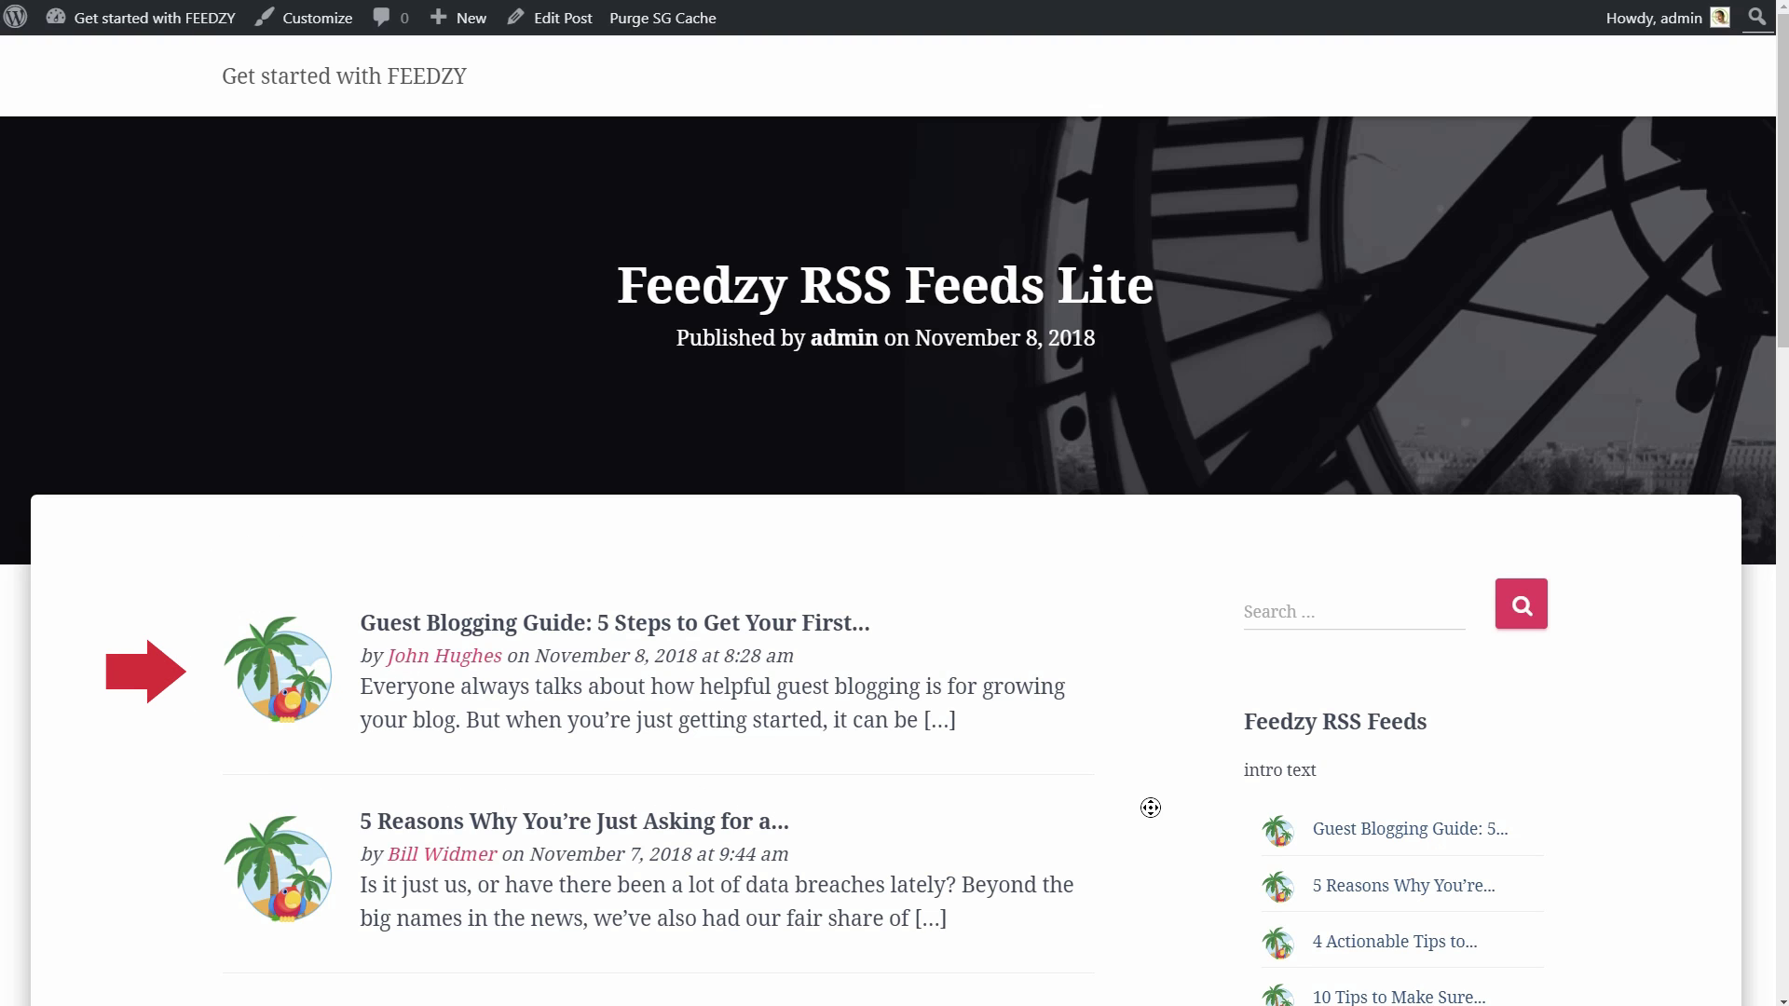
{"action": "middle_click", "coordinate": [1154, 836]}
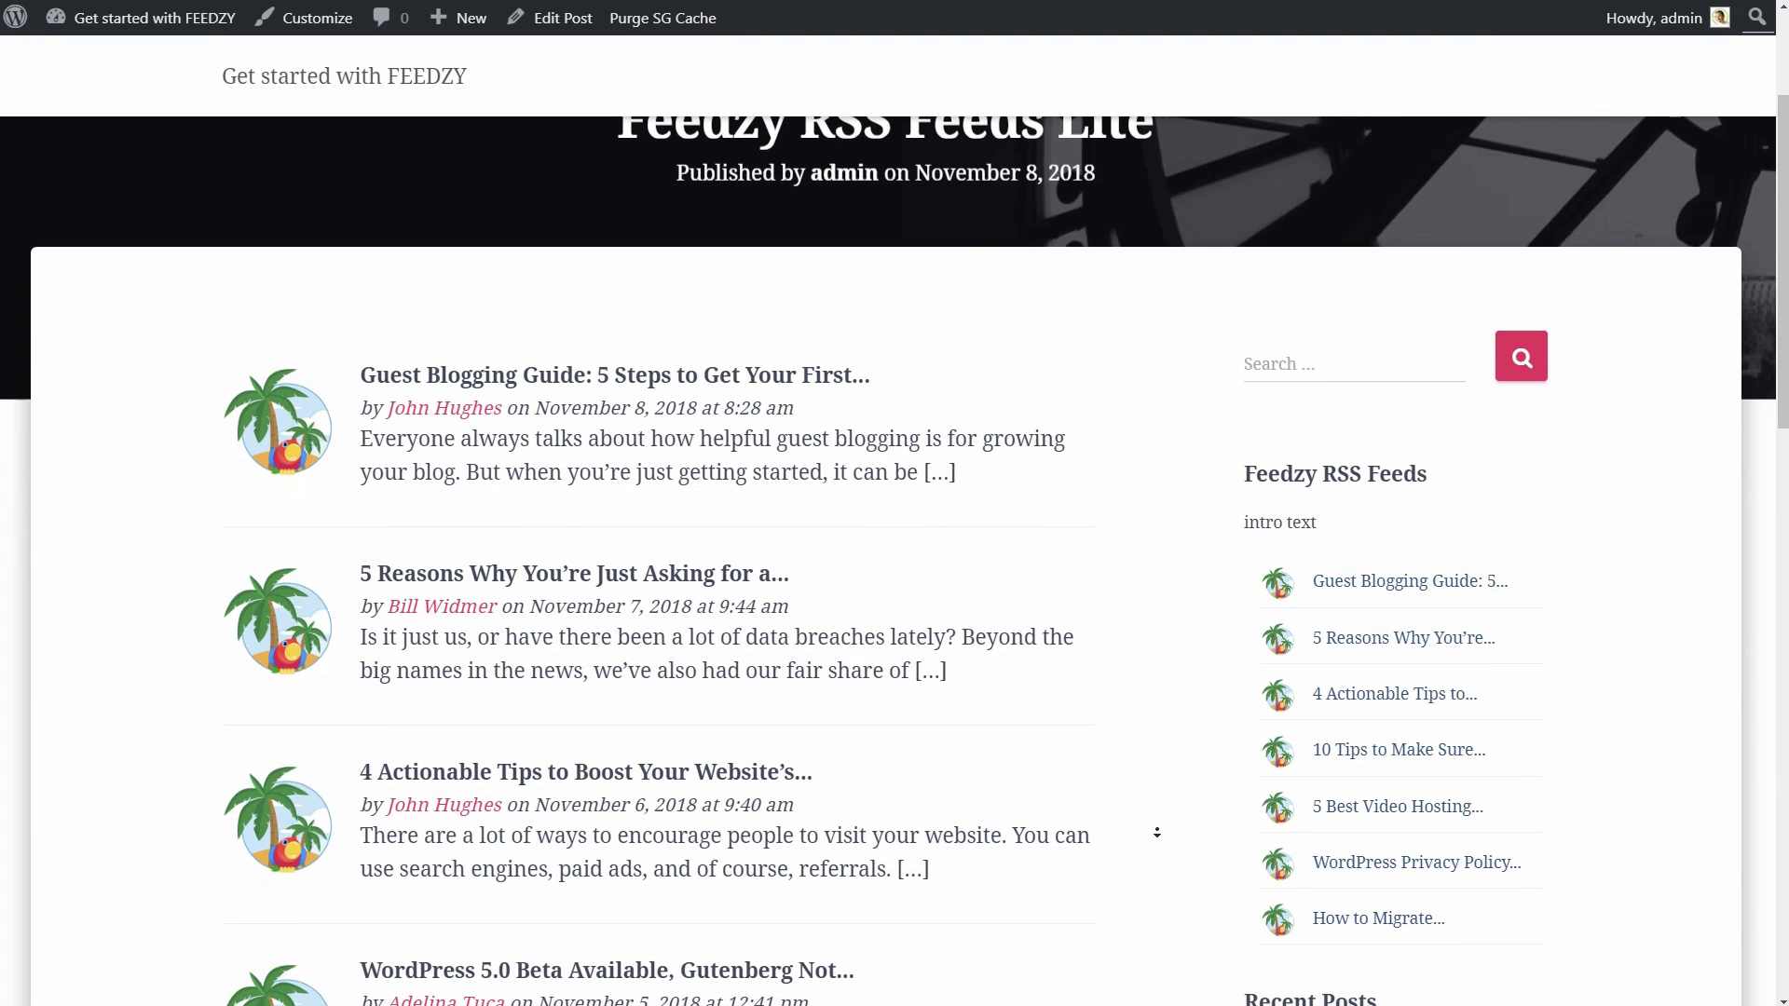
{"action": "left_click", "coordinate": [1157, 832]}
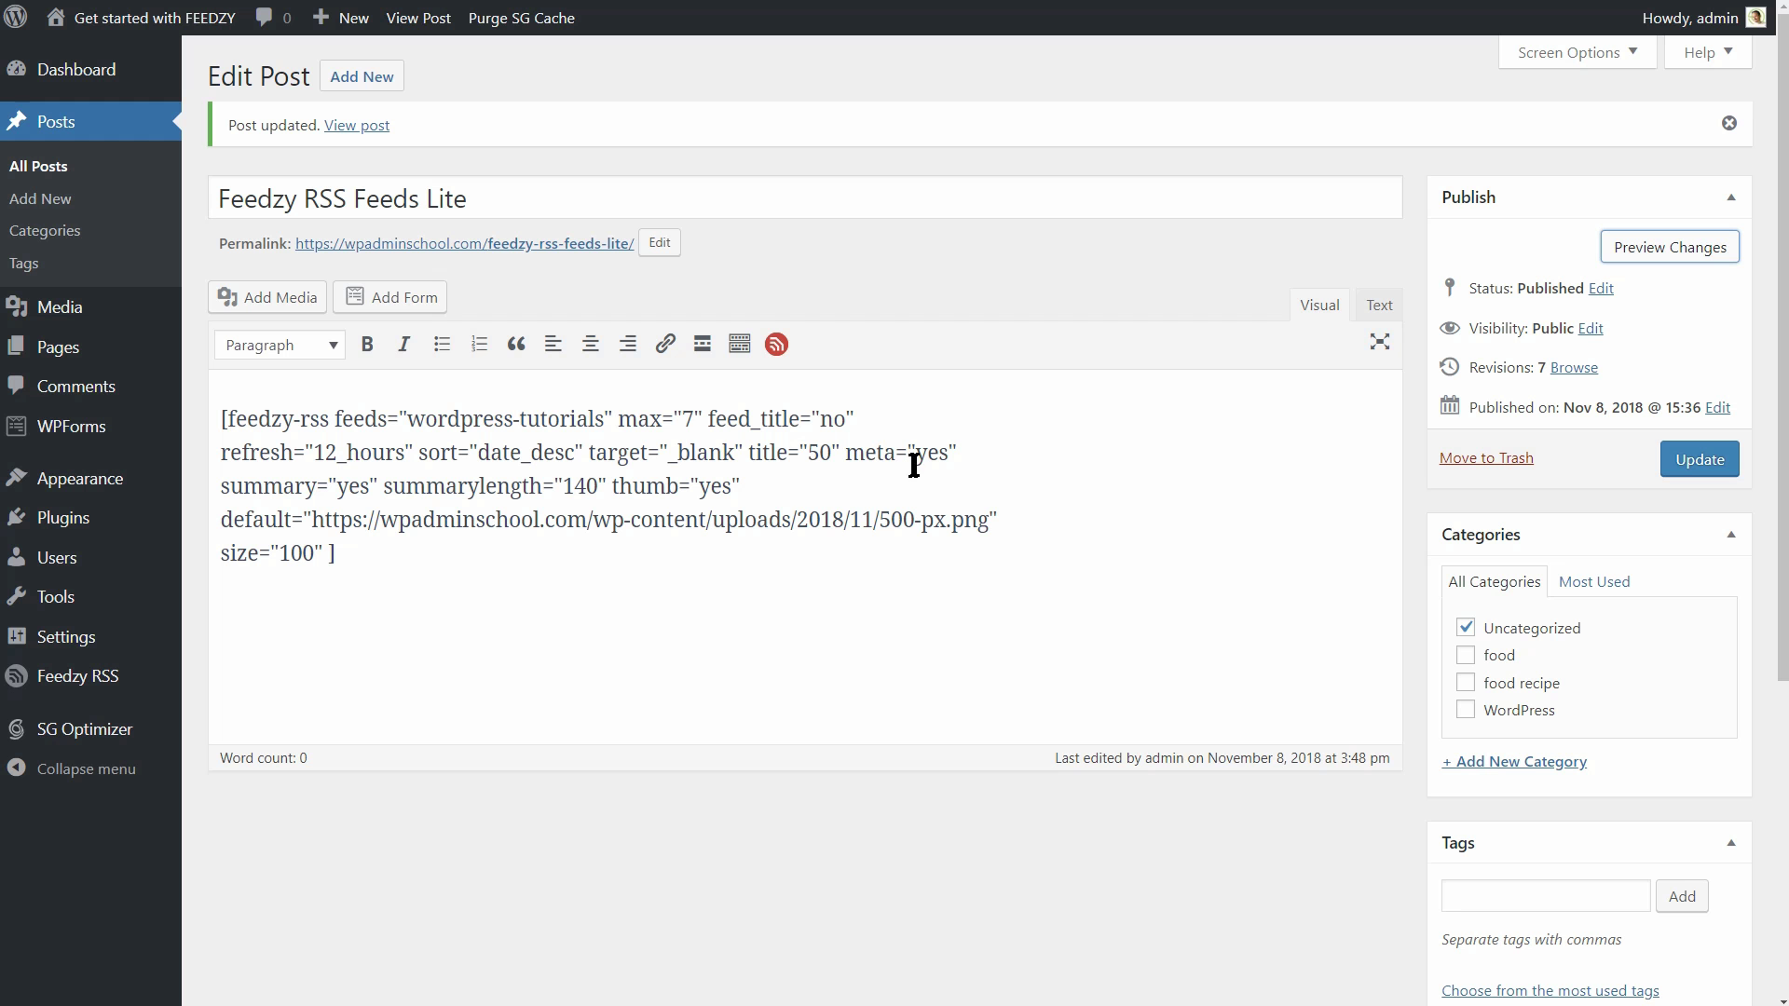
Step: Change meta="yes" to "no" in the shortcode, update and preview the post
{"action": "double_click", "coordinate": [927, 453]}
{"action": "type", "text": "no"}
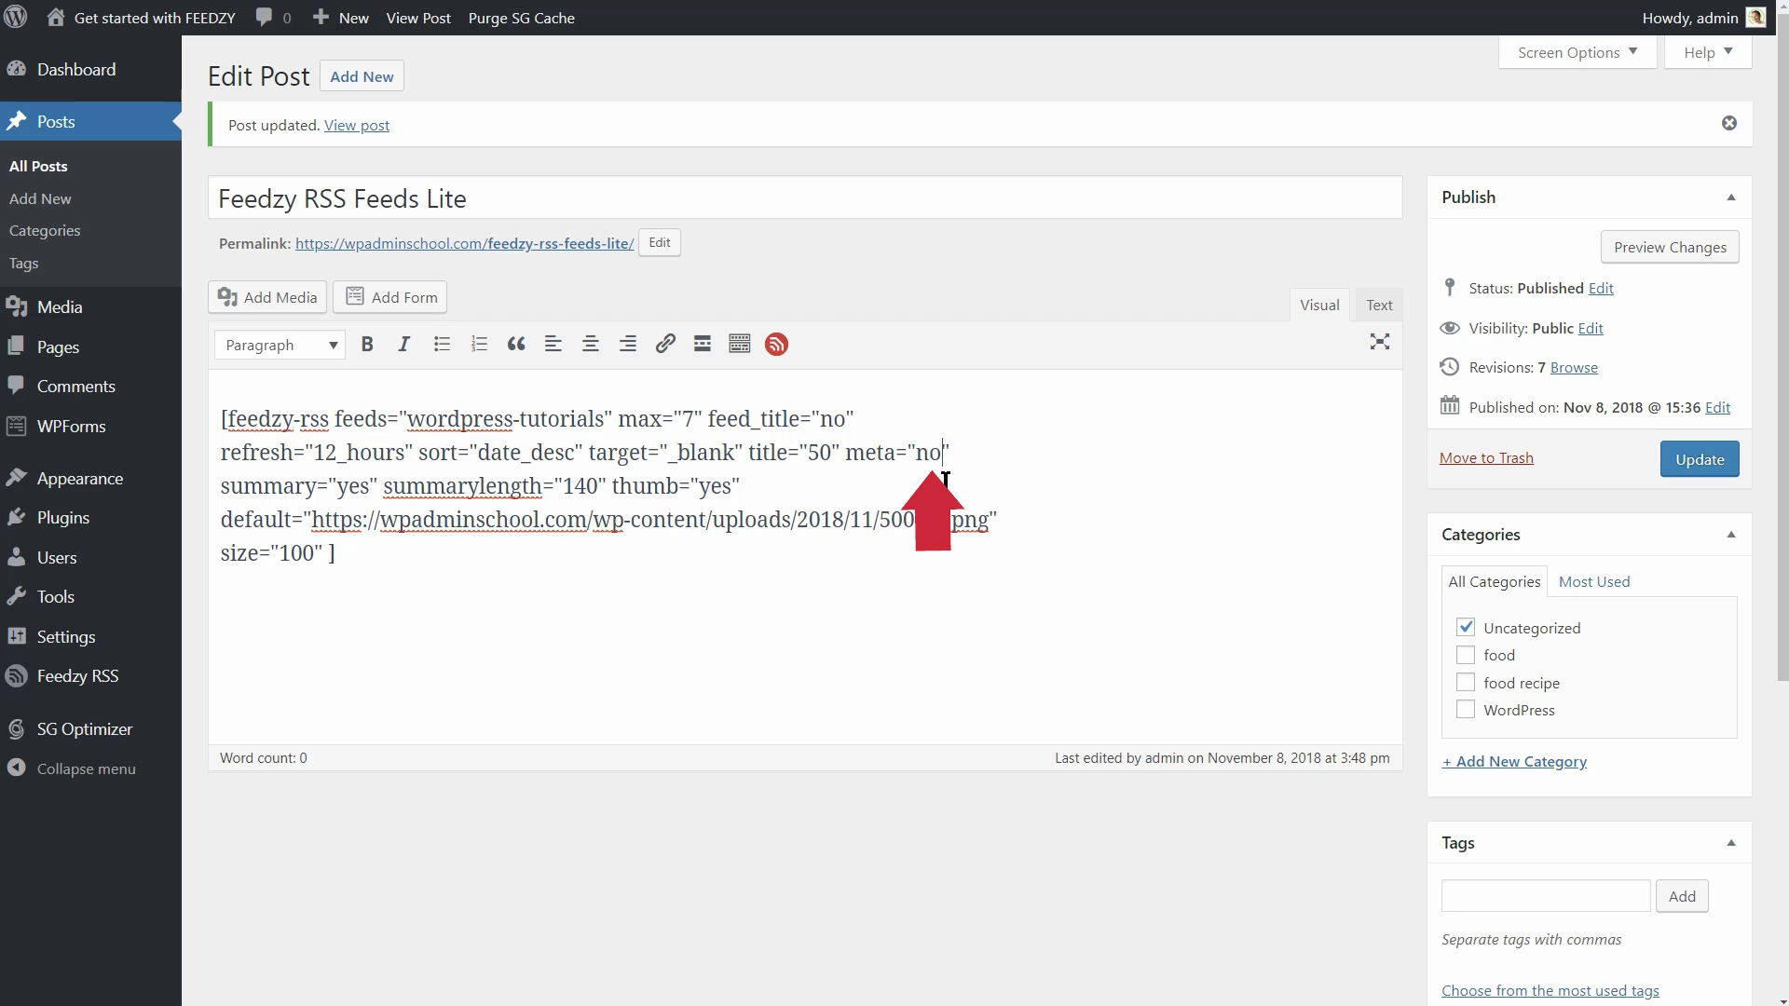
{"action": "left_click", "coordinate": [1685, 463]}
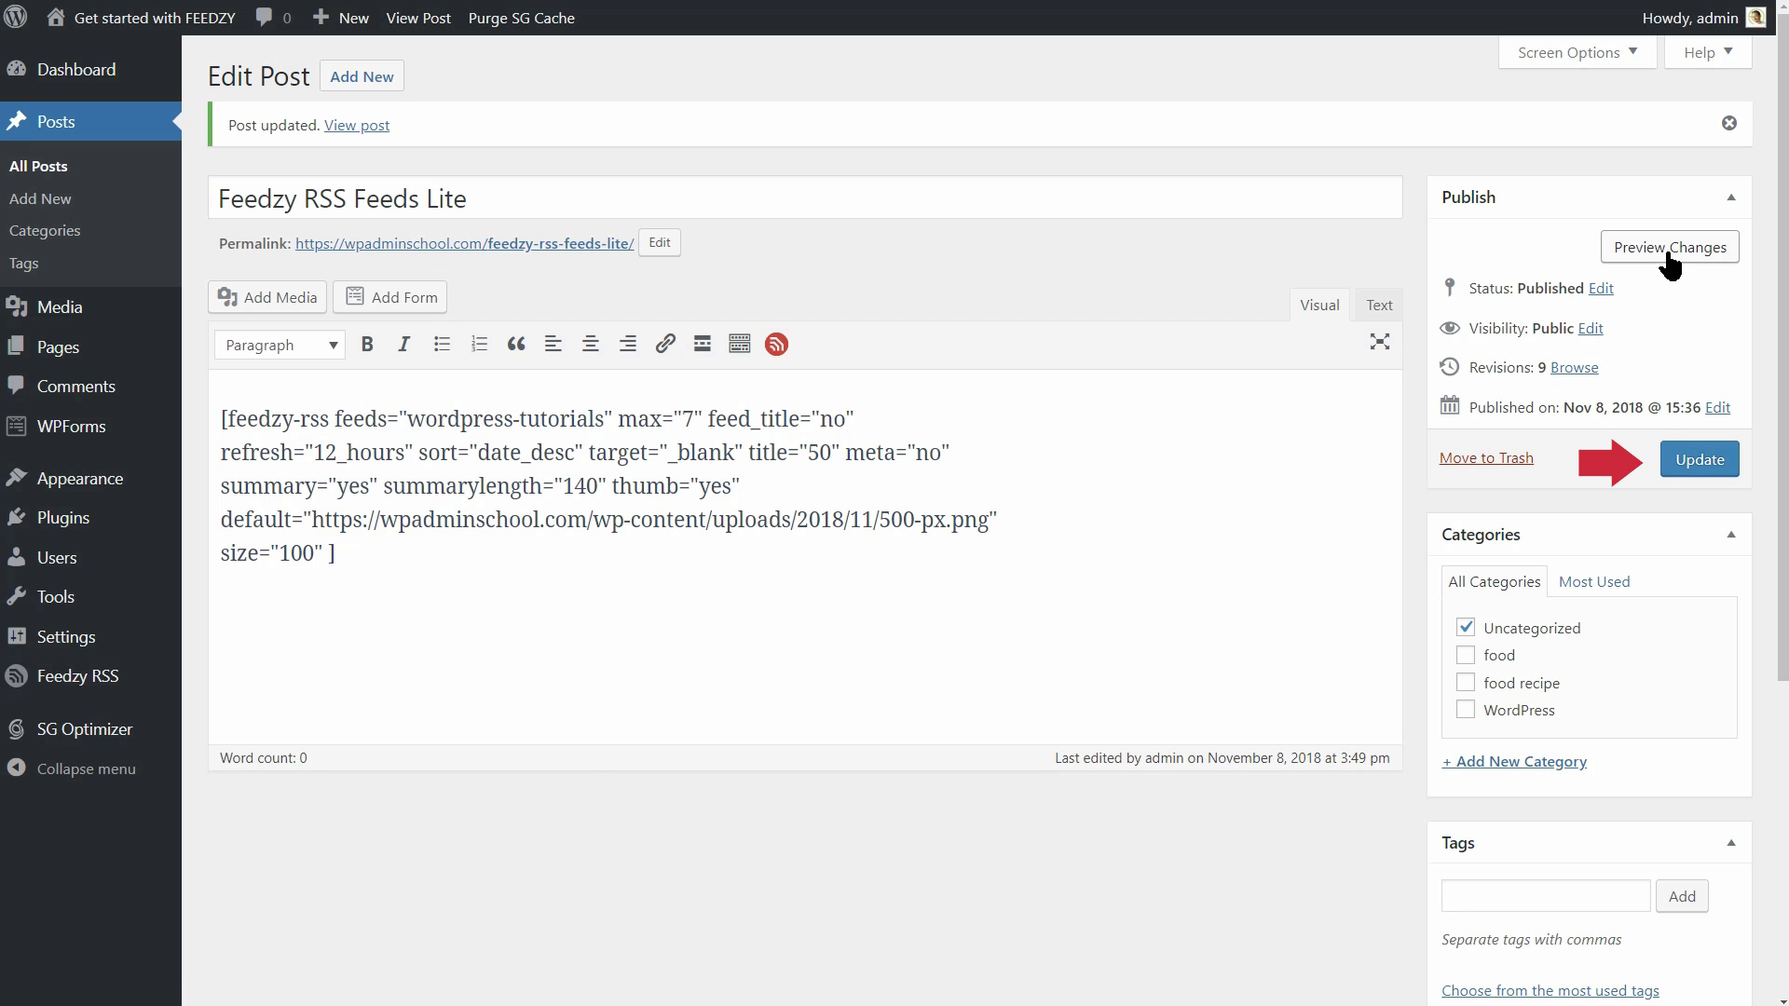
{"action": "left_click", "coordinate": [1668, 252]}
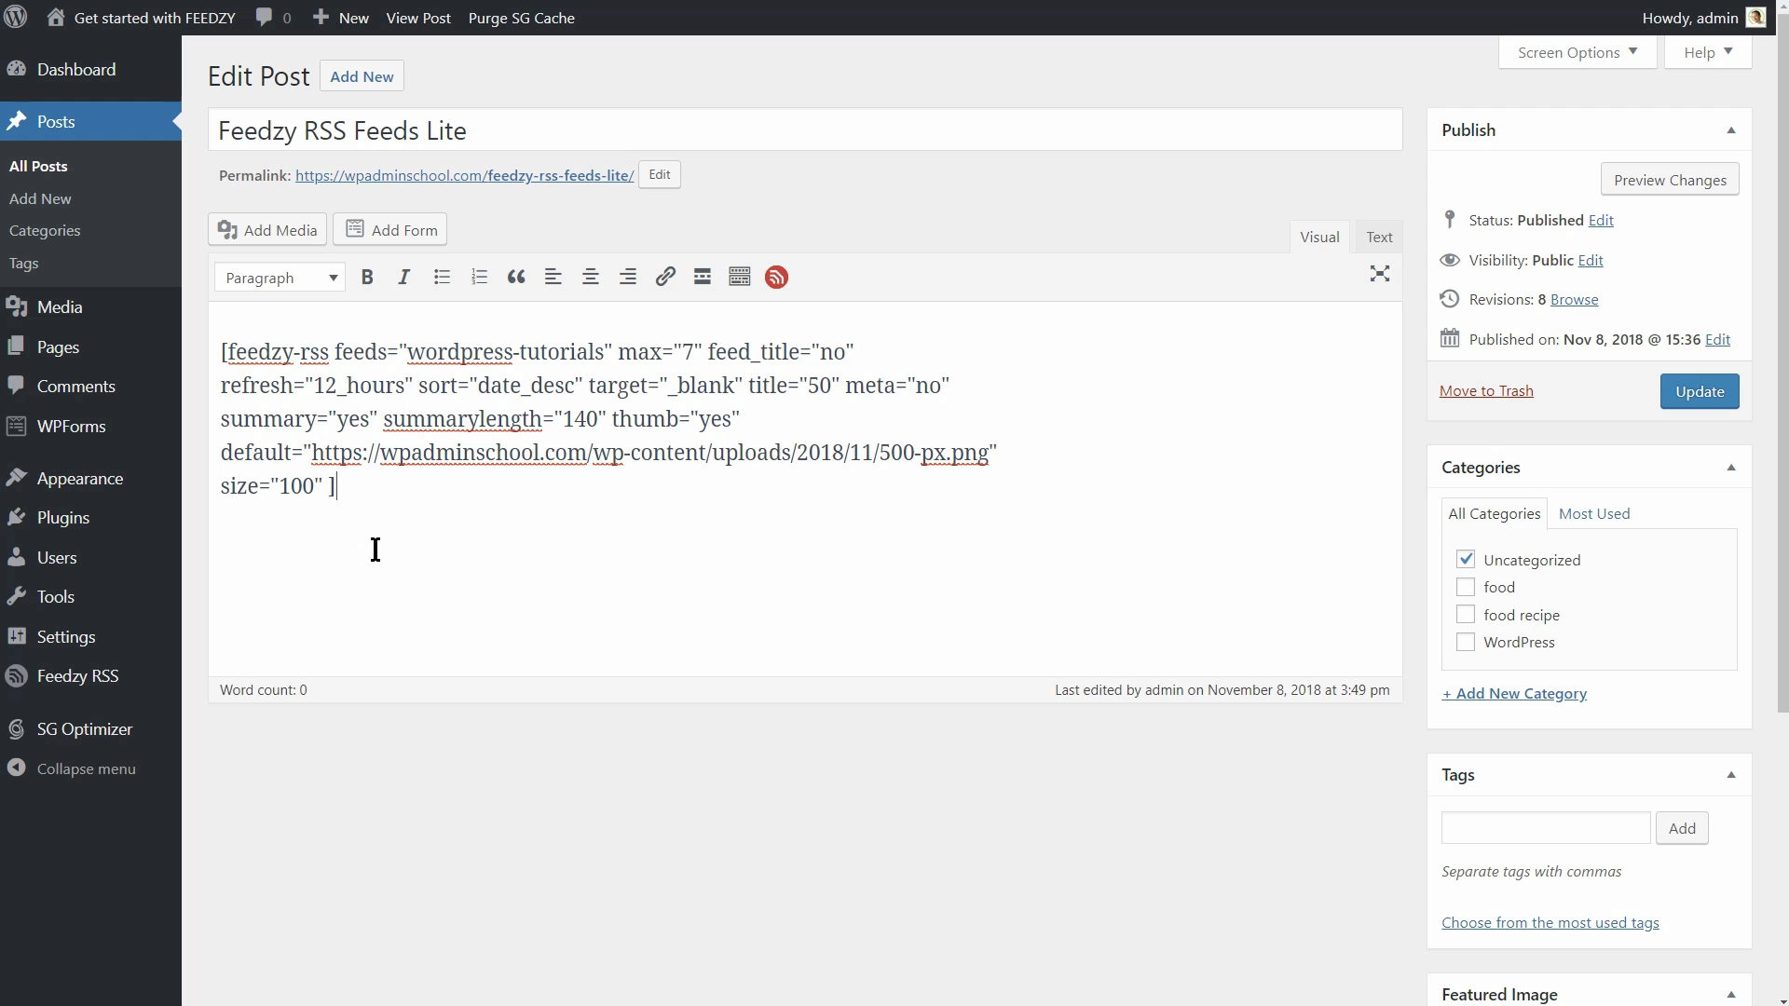
Step: Add the Feedzy RSS Feeds widget to the Sidebar on the Widgets page
{"action": "mouse_move", "coordinate": [117, 494]}
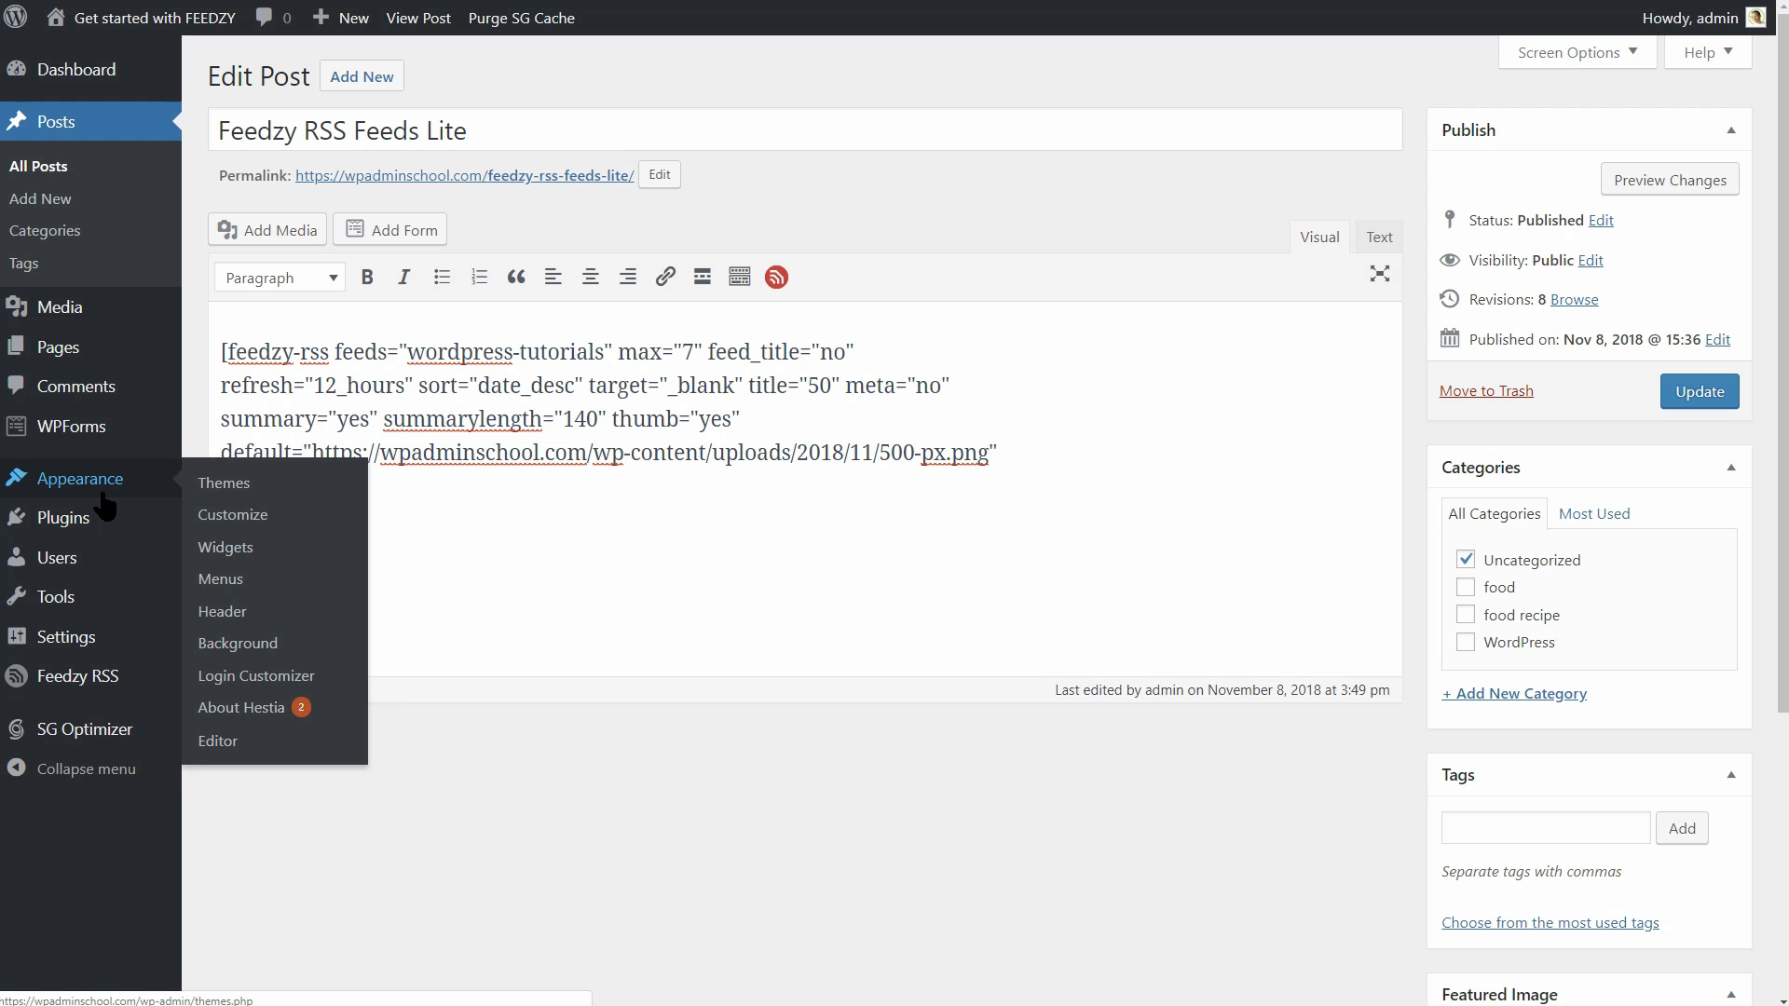
{"action": "left_click", "coordinate": [227, 555]}
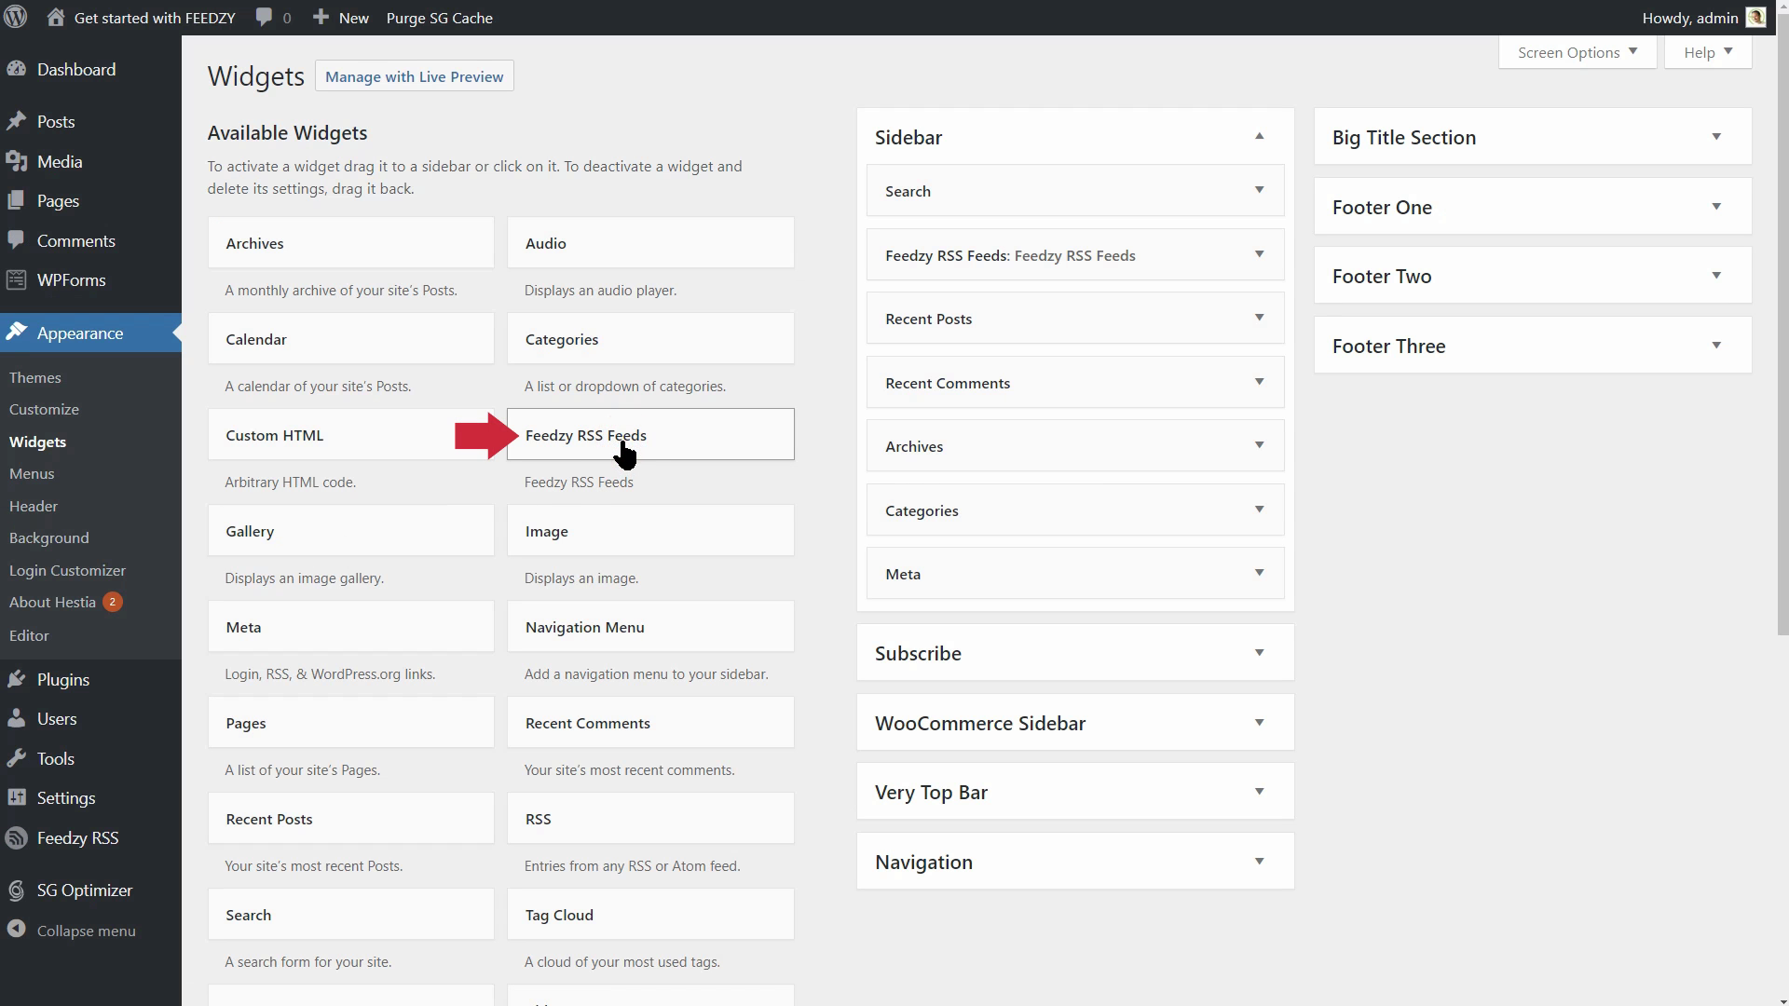
{"action": "left_click_drag", "start_coordinate": [623, 454], "coordinate": [1055, 260]}
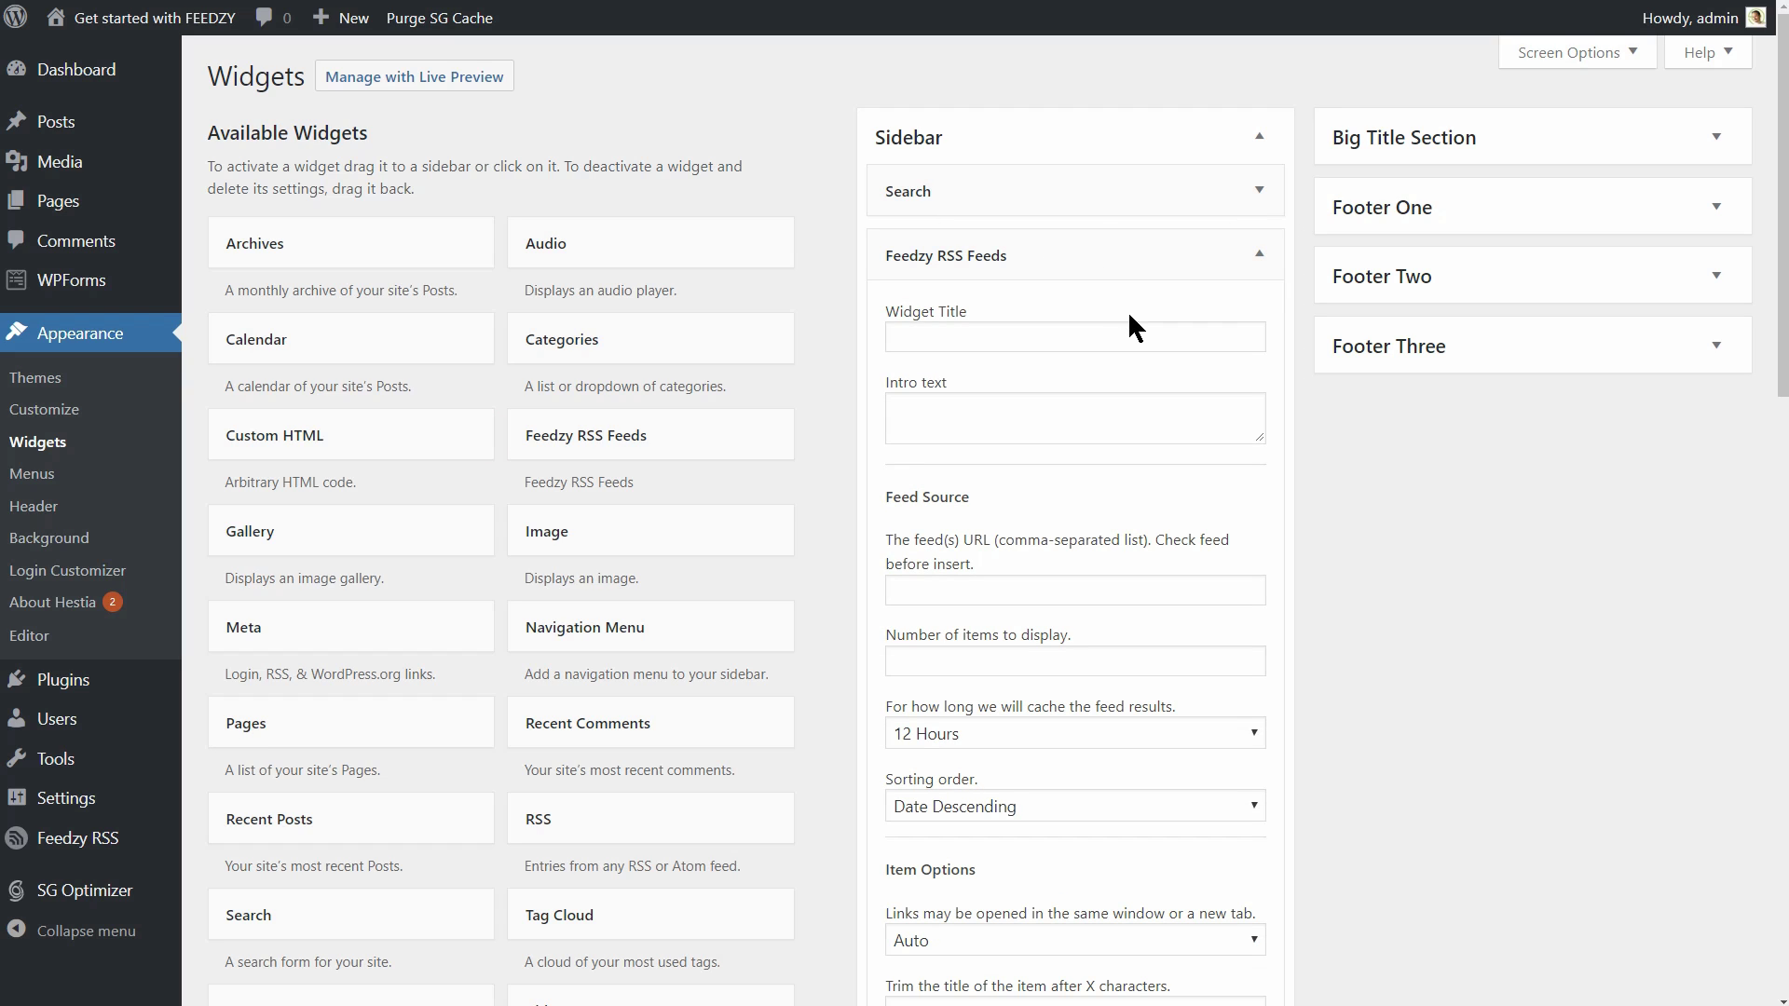
Step: Title the widget 'WordPress News' and paste the themeisle blog feed URL
{"action": "left_click", "coordinate": [948, 341]}
{"action": "type", "text": "Wo"}
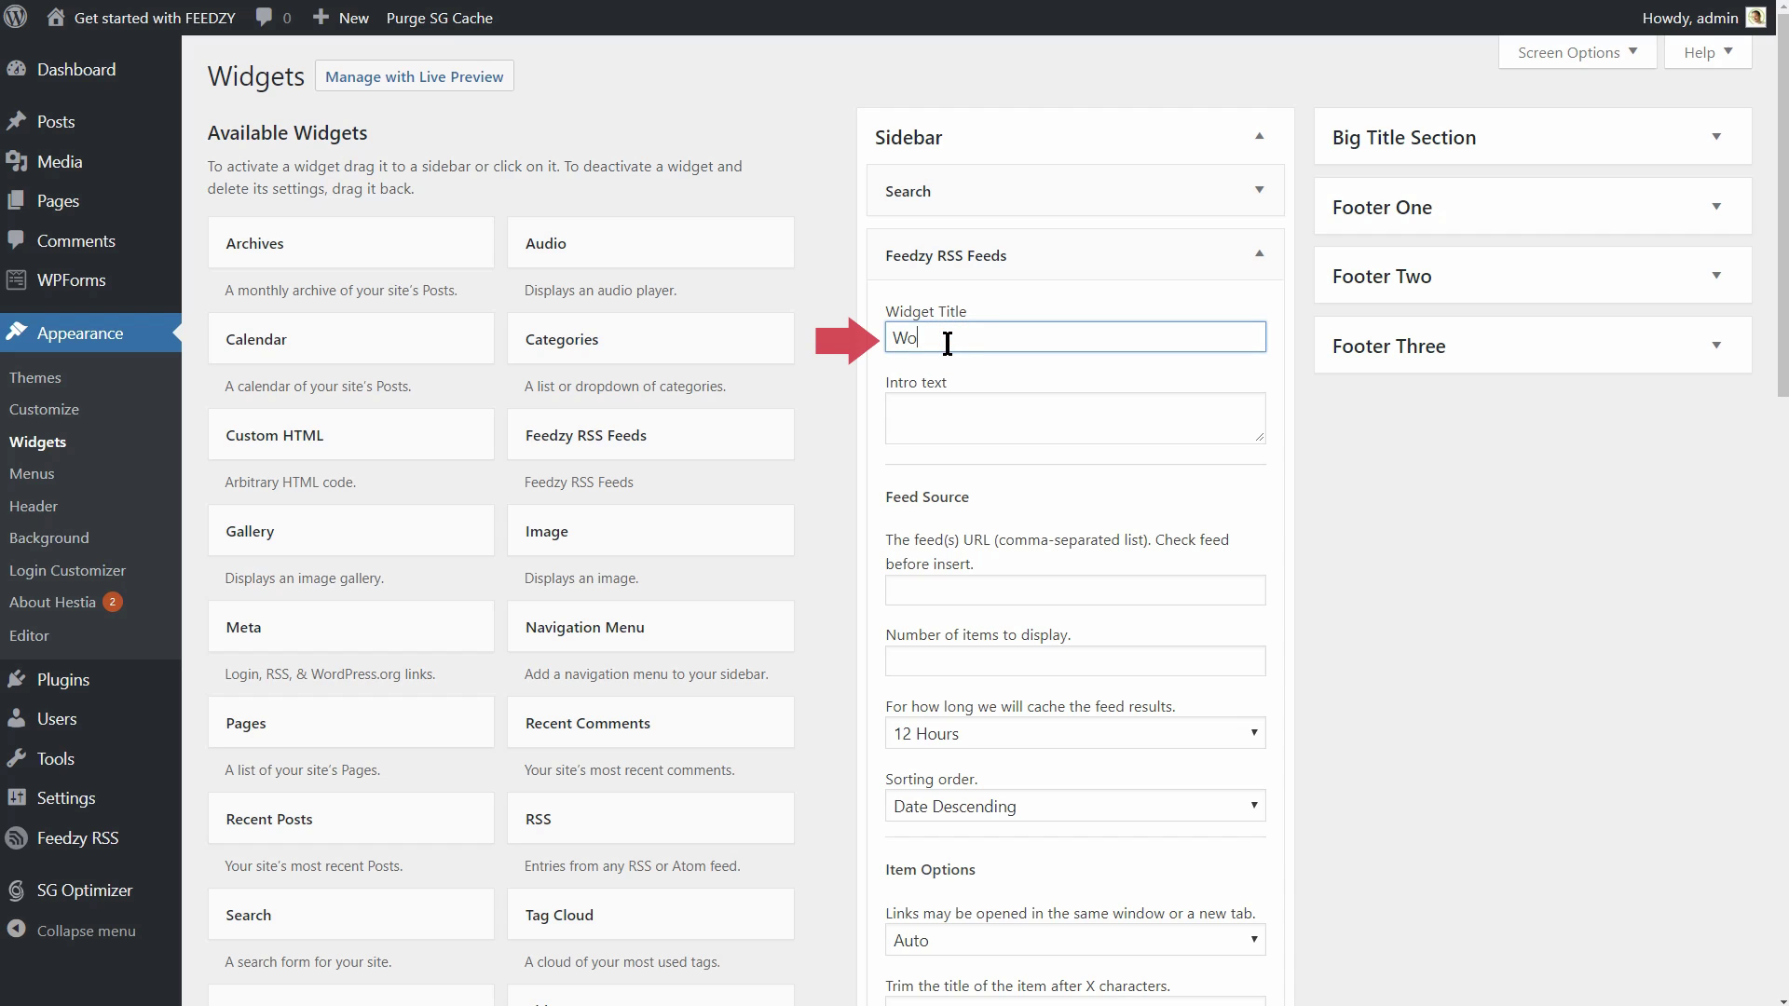
{"action": "type", "text": "rdPress"}
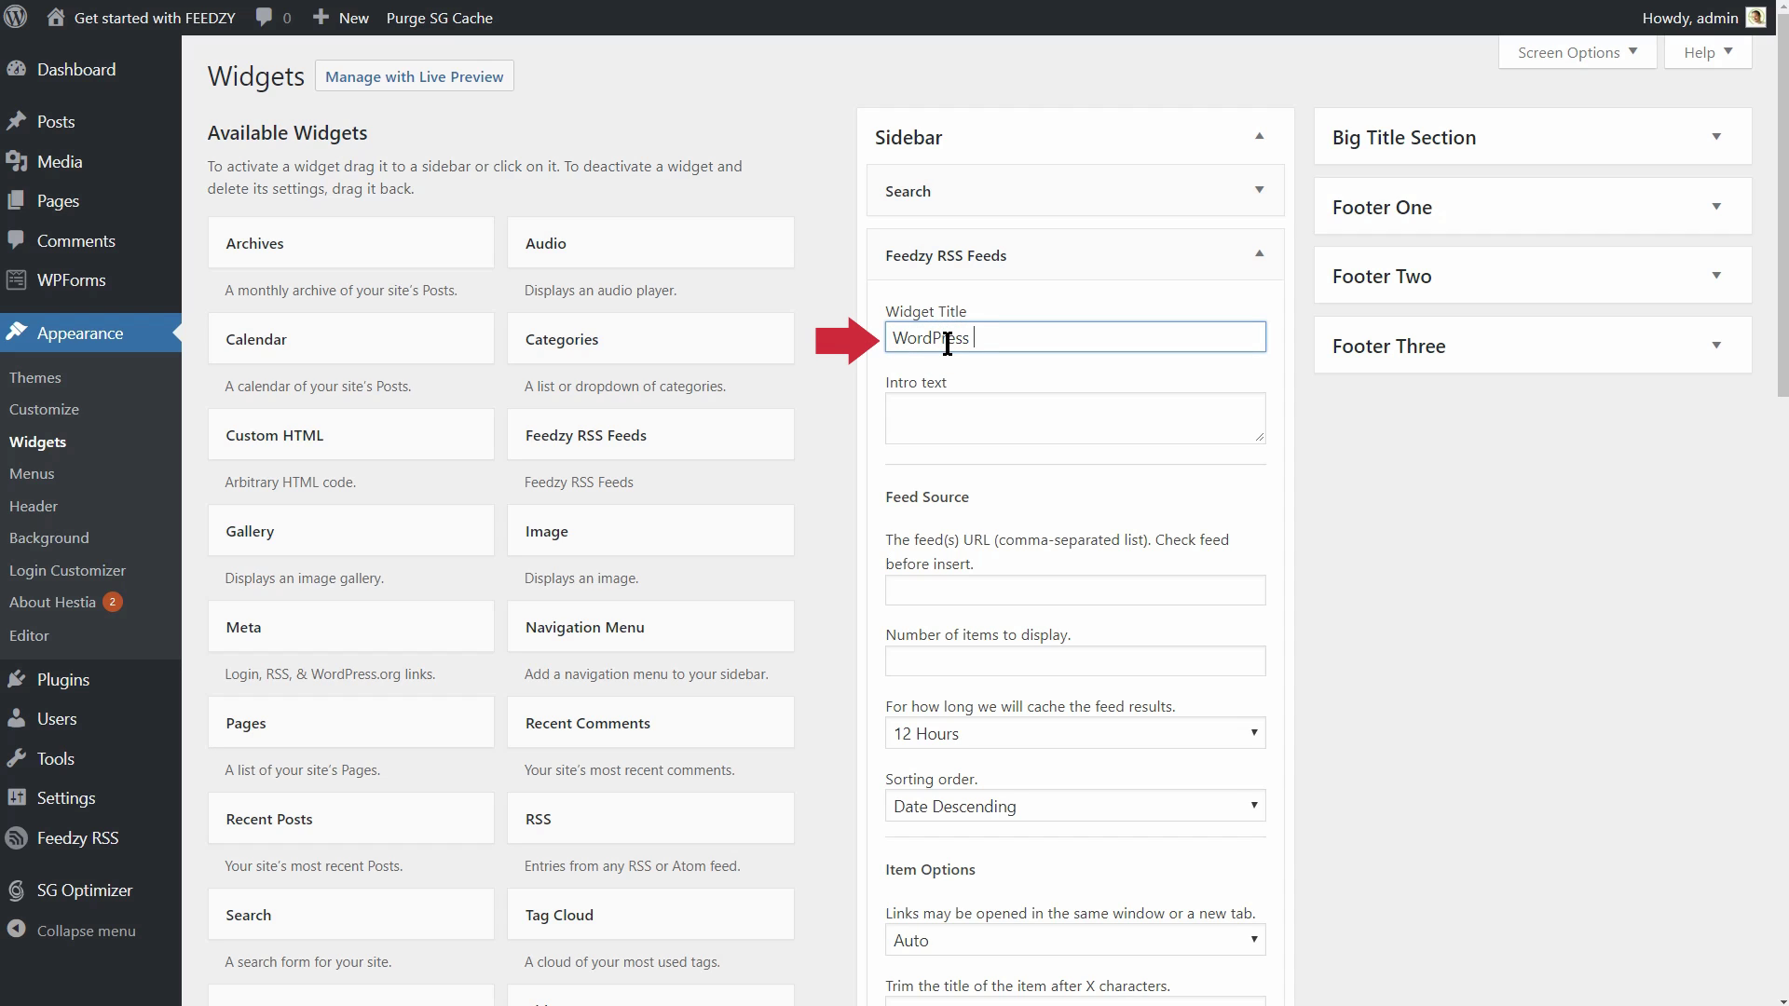
{"action": "type", "text": " News"}
{"action": "left_click", "coordinate": [920, 408]}
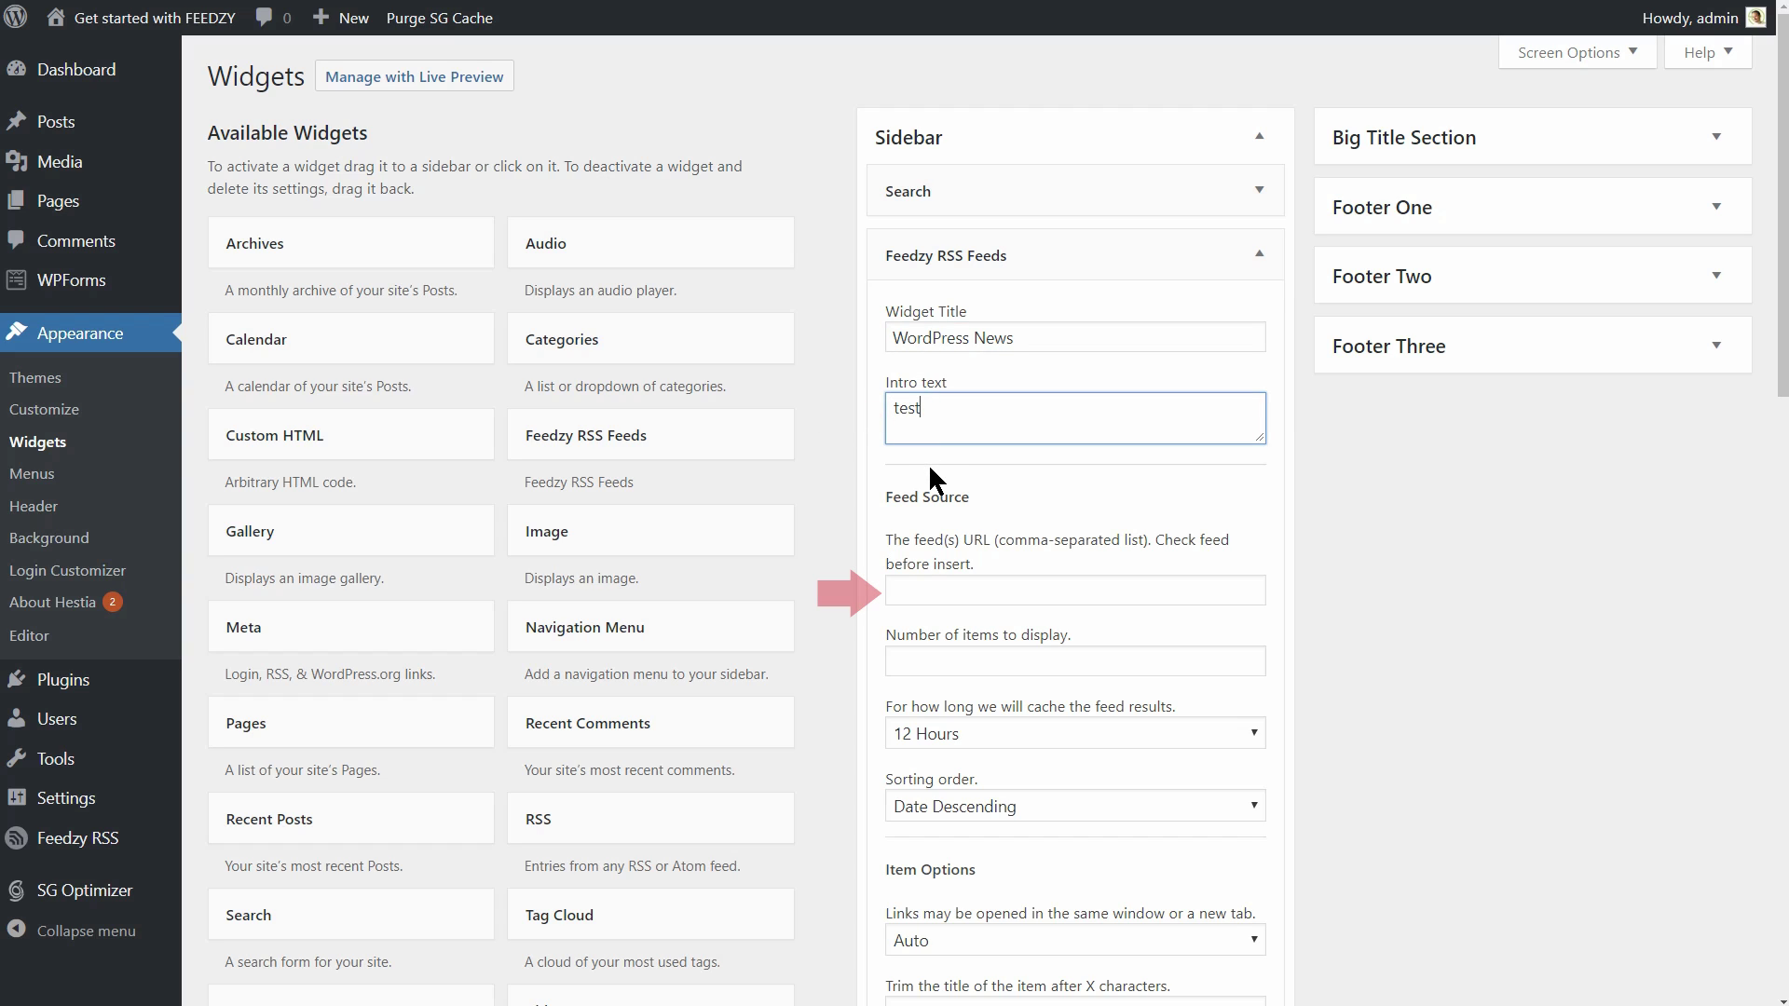
{"action": "right_click", "coordinate": [927, 591]}
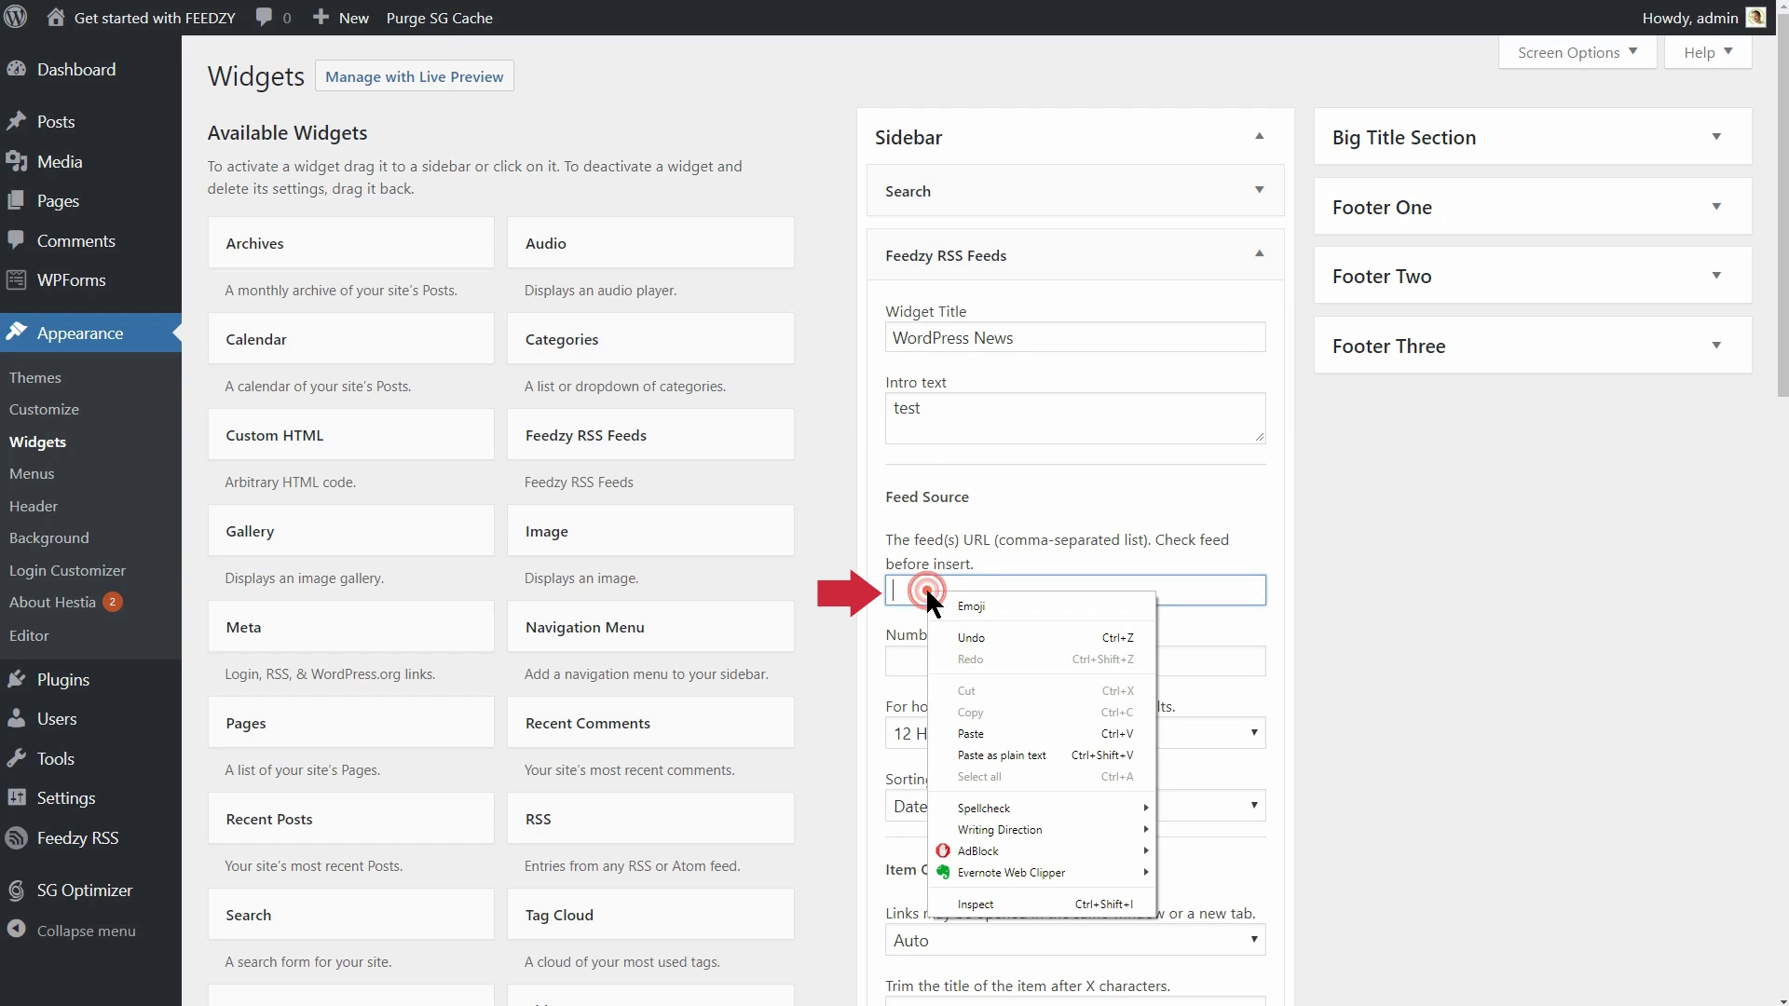
{"action": "left_click", "coordinate": [1005, 727]}
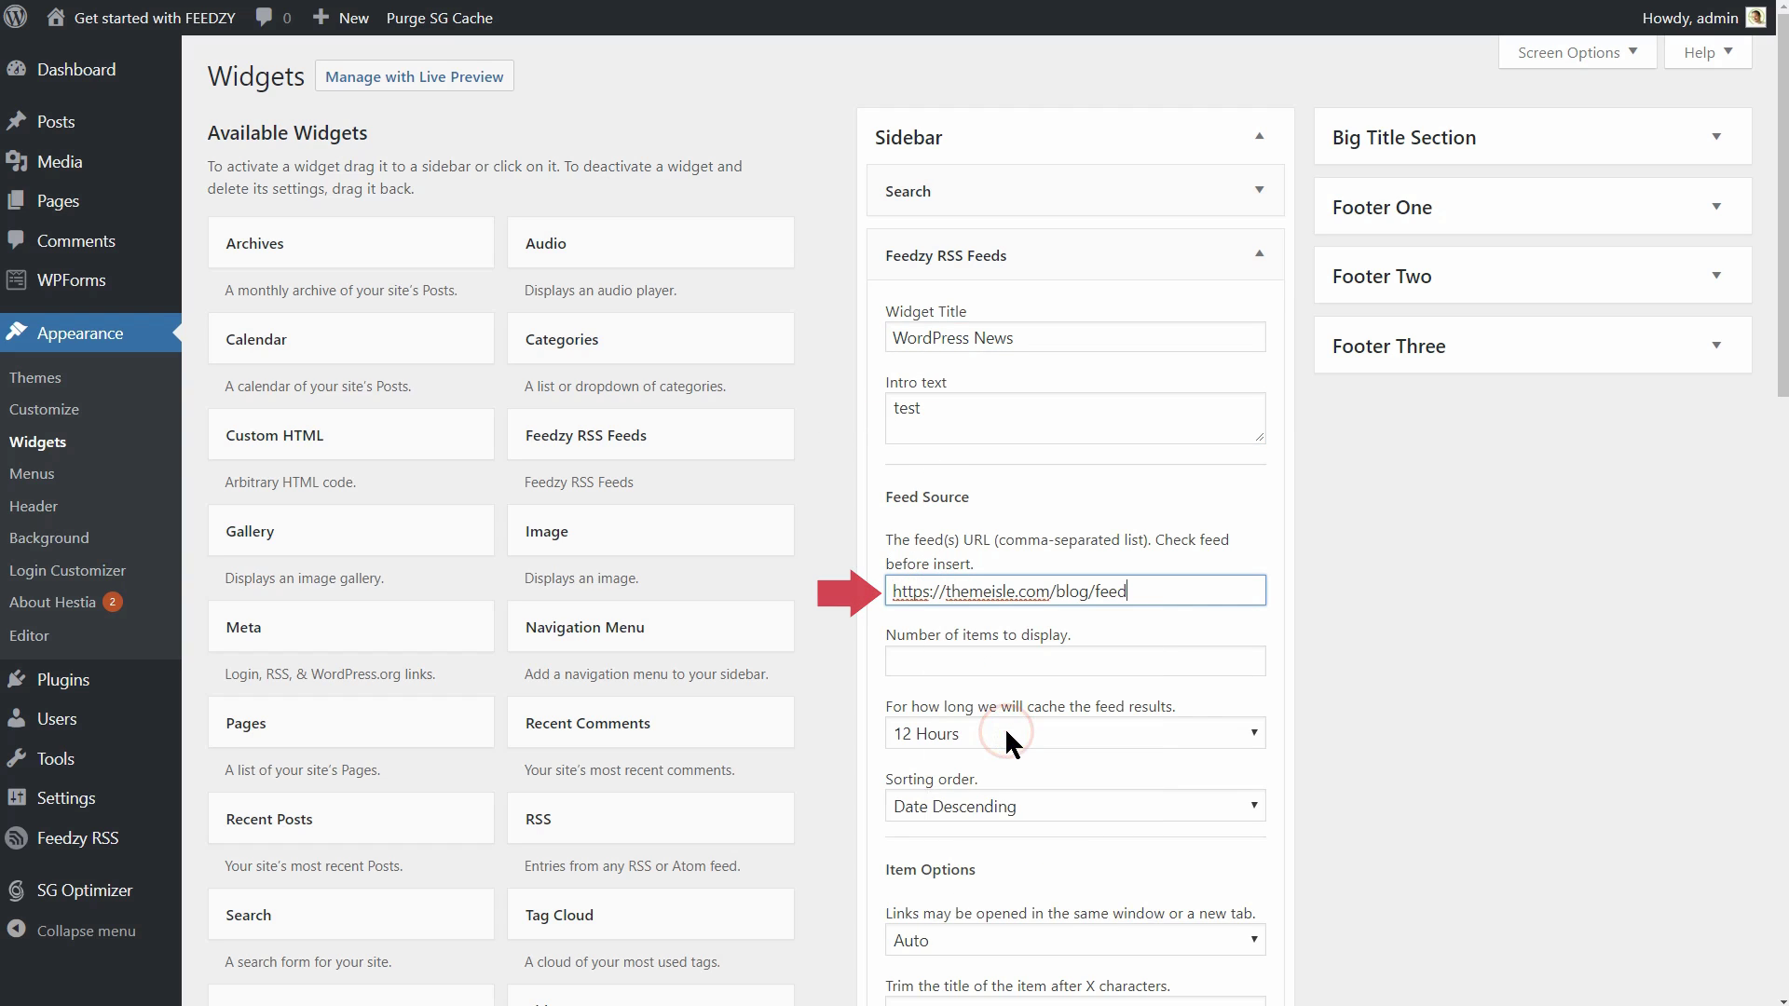
Step: Show 7 items with 12-hour cache and Date Descending sort, opening links in a new tab
{"action": "left_click", "coordinate": [944, 663]}
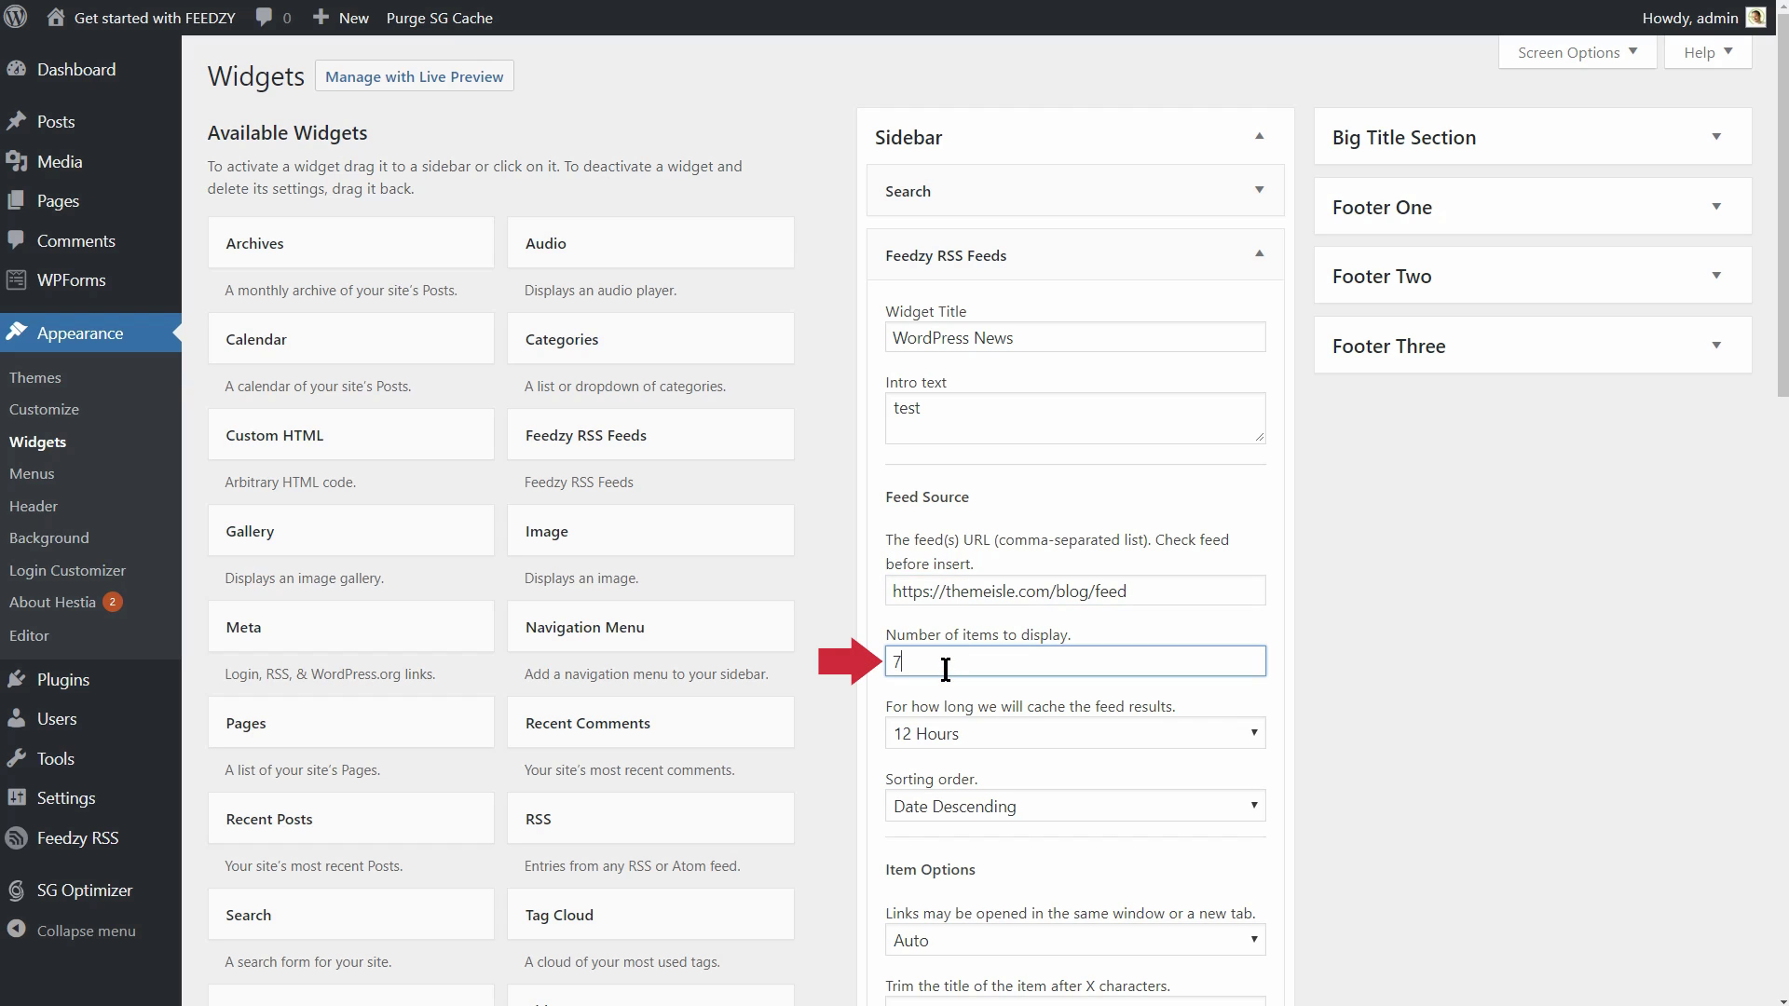
{"action": "left_click", "coordinate": [1021, 726]}
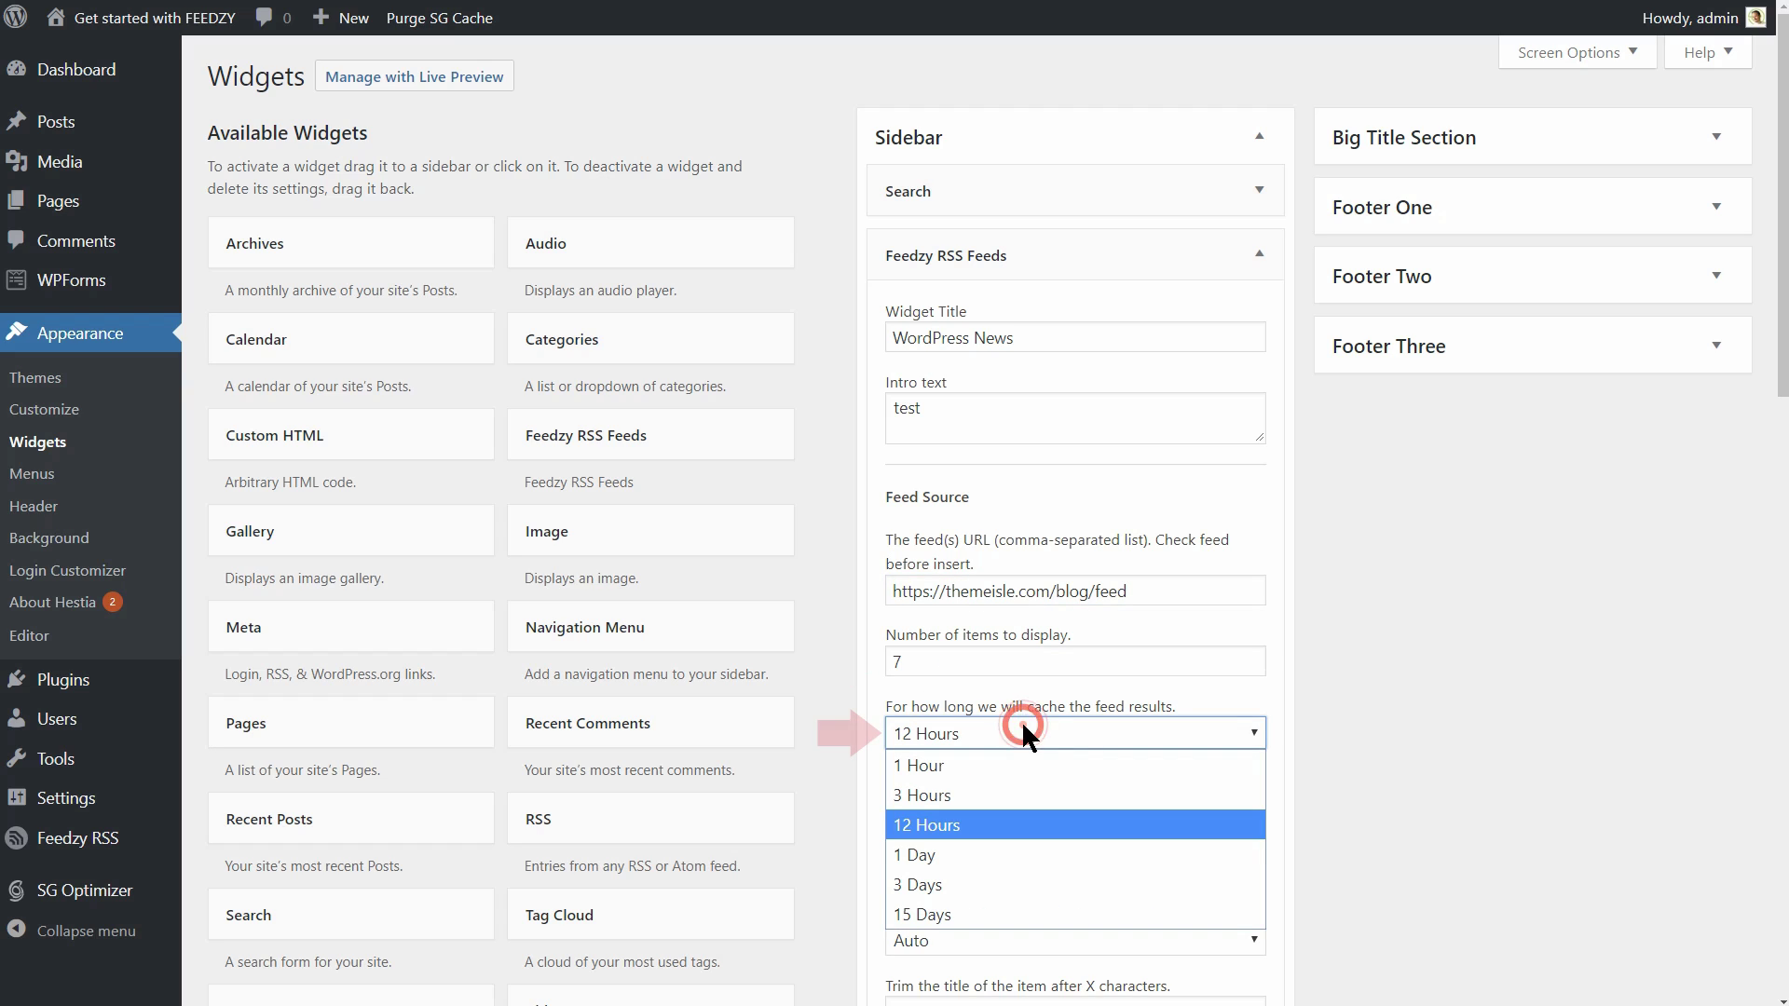
{"action": "left_click", "coordinate": [1011, 829]}
{"action": "scroll", "coordinate": [1347, 694], "scroll_direction": "down", "scroll_amount": 2}
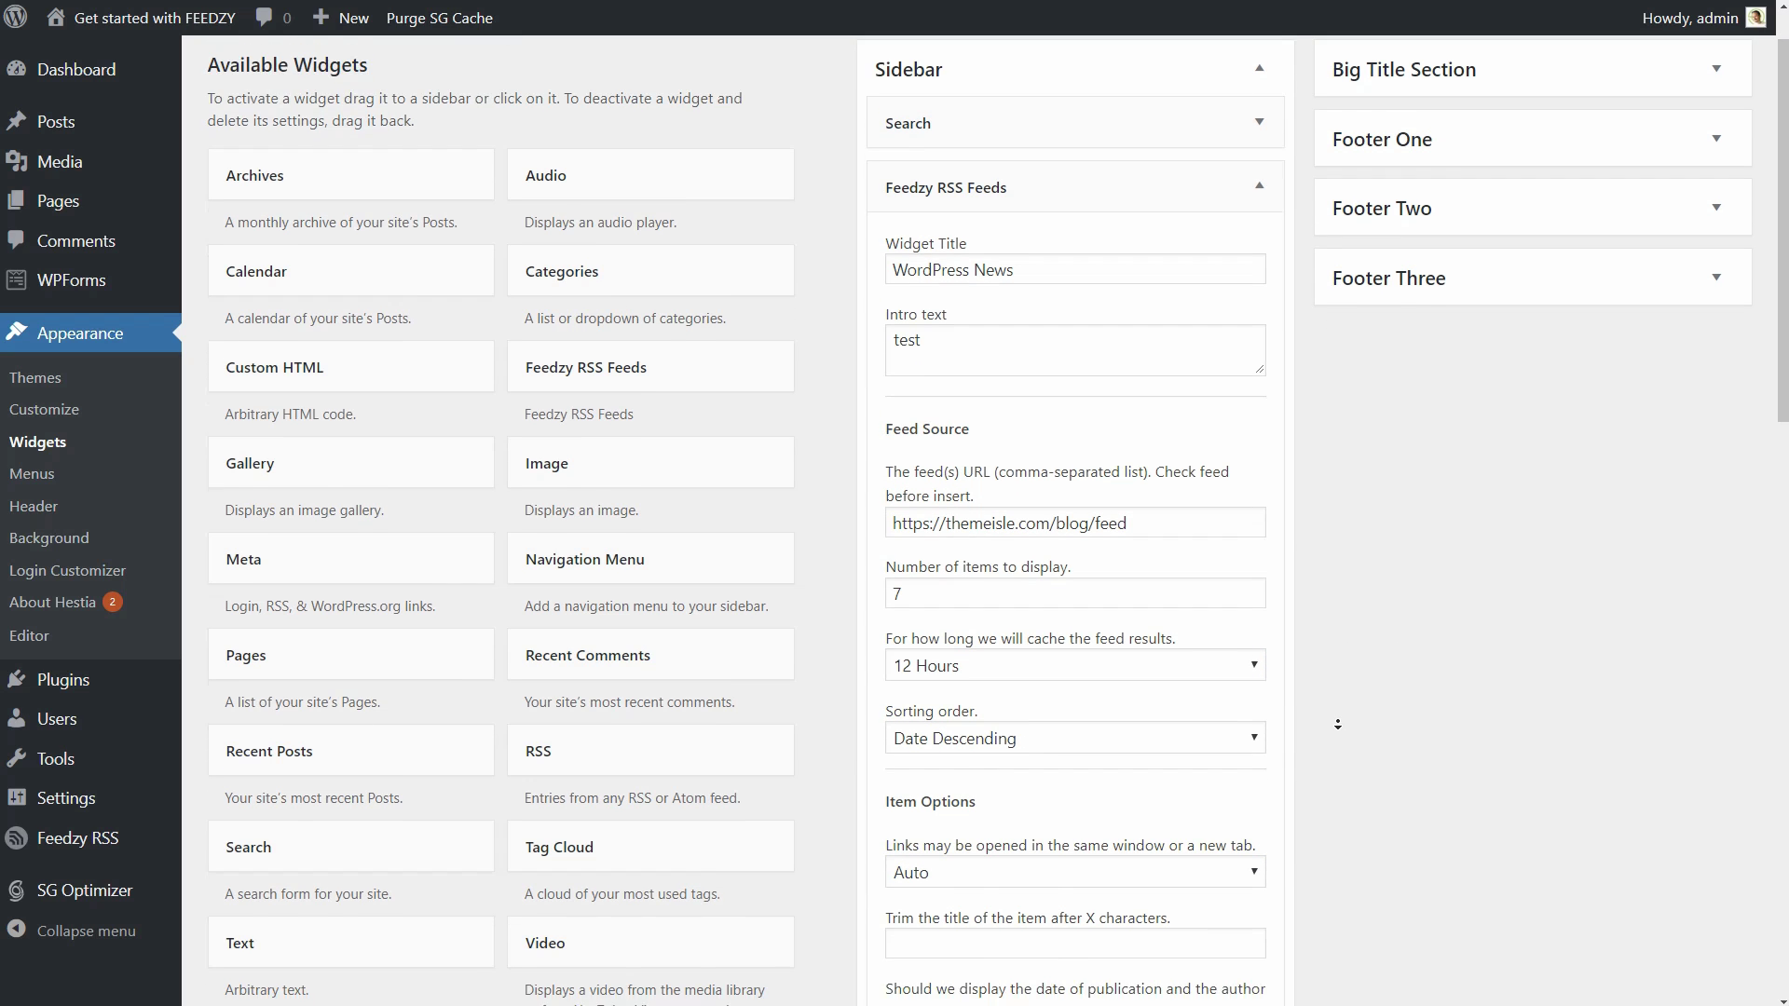
{"action": "scroll", "coordinate": [1338, 724], "scroll_direction": "down", "scroll_amount": 1}
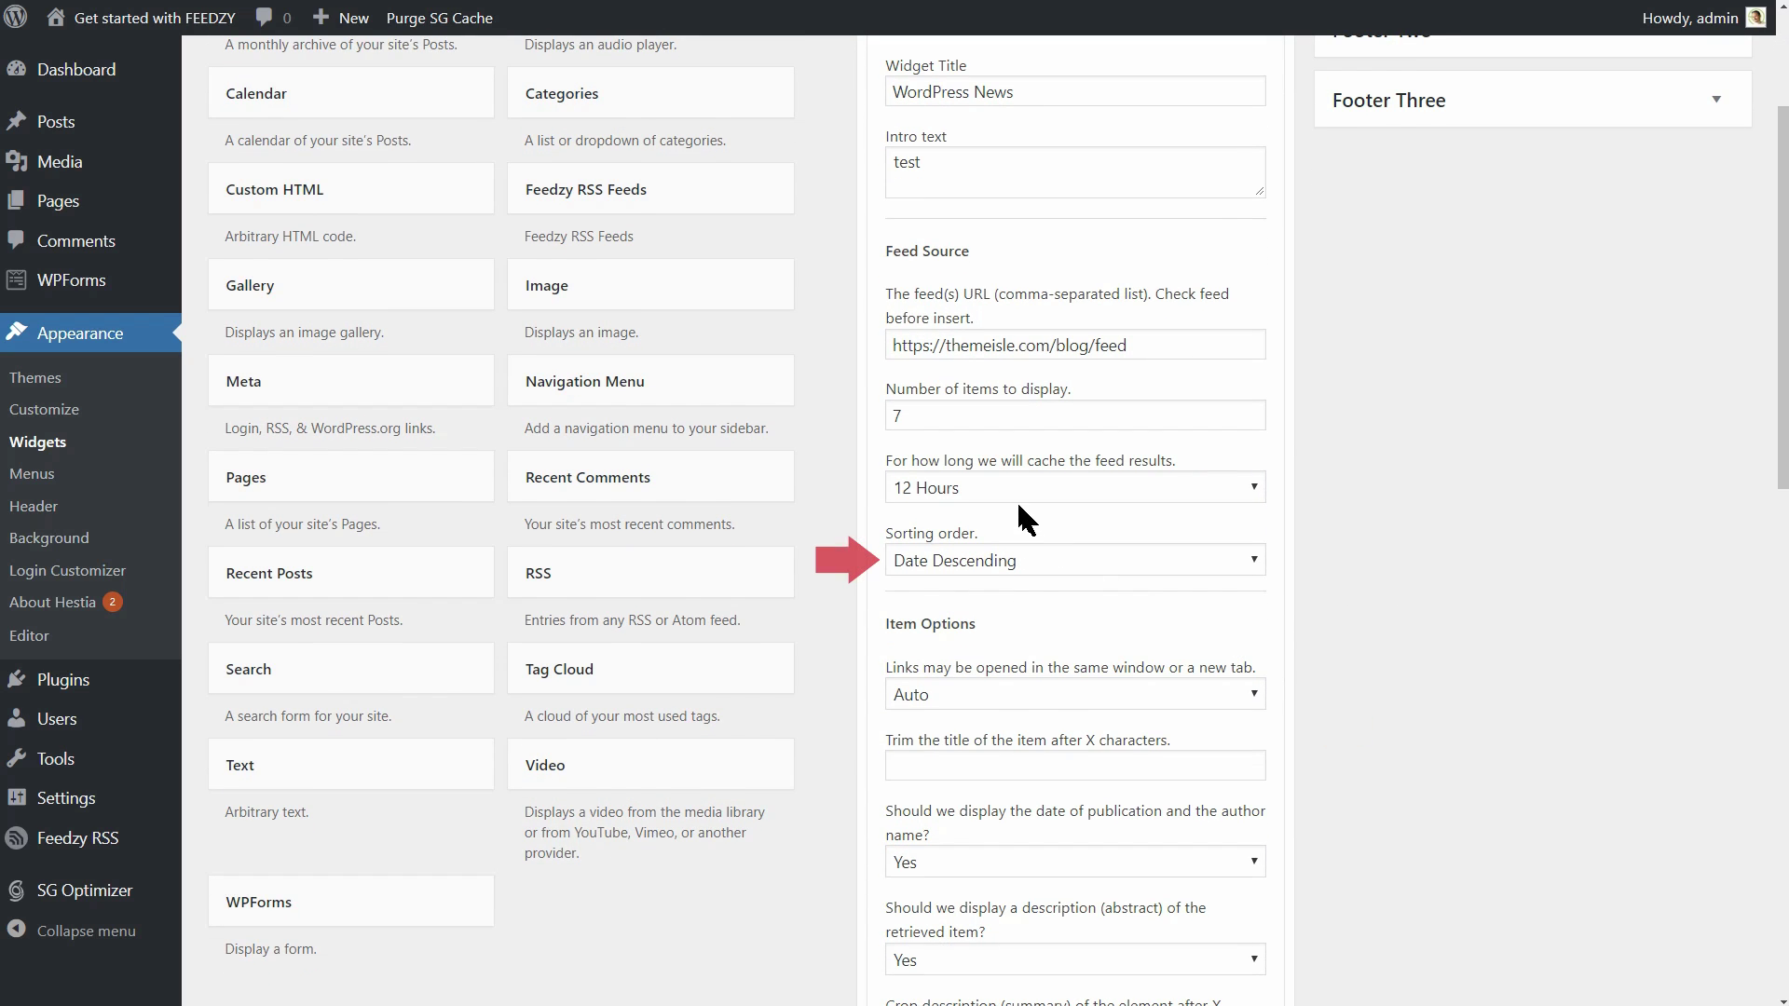
{"action": "left_click", "coordinate": [1015, 557]}
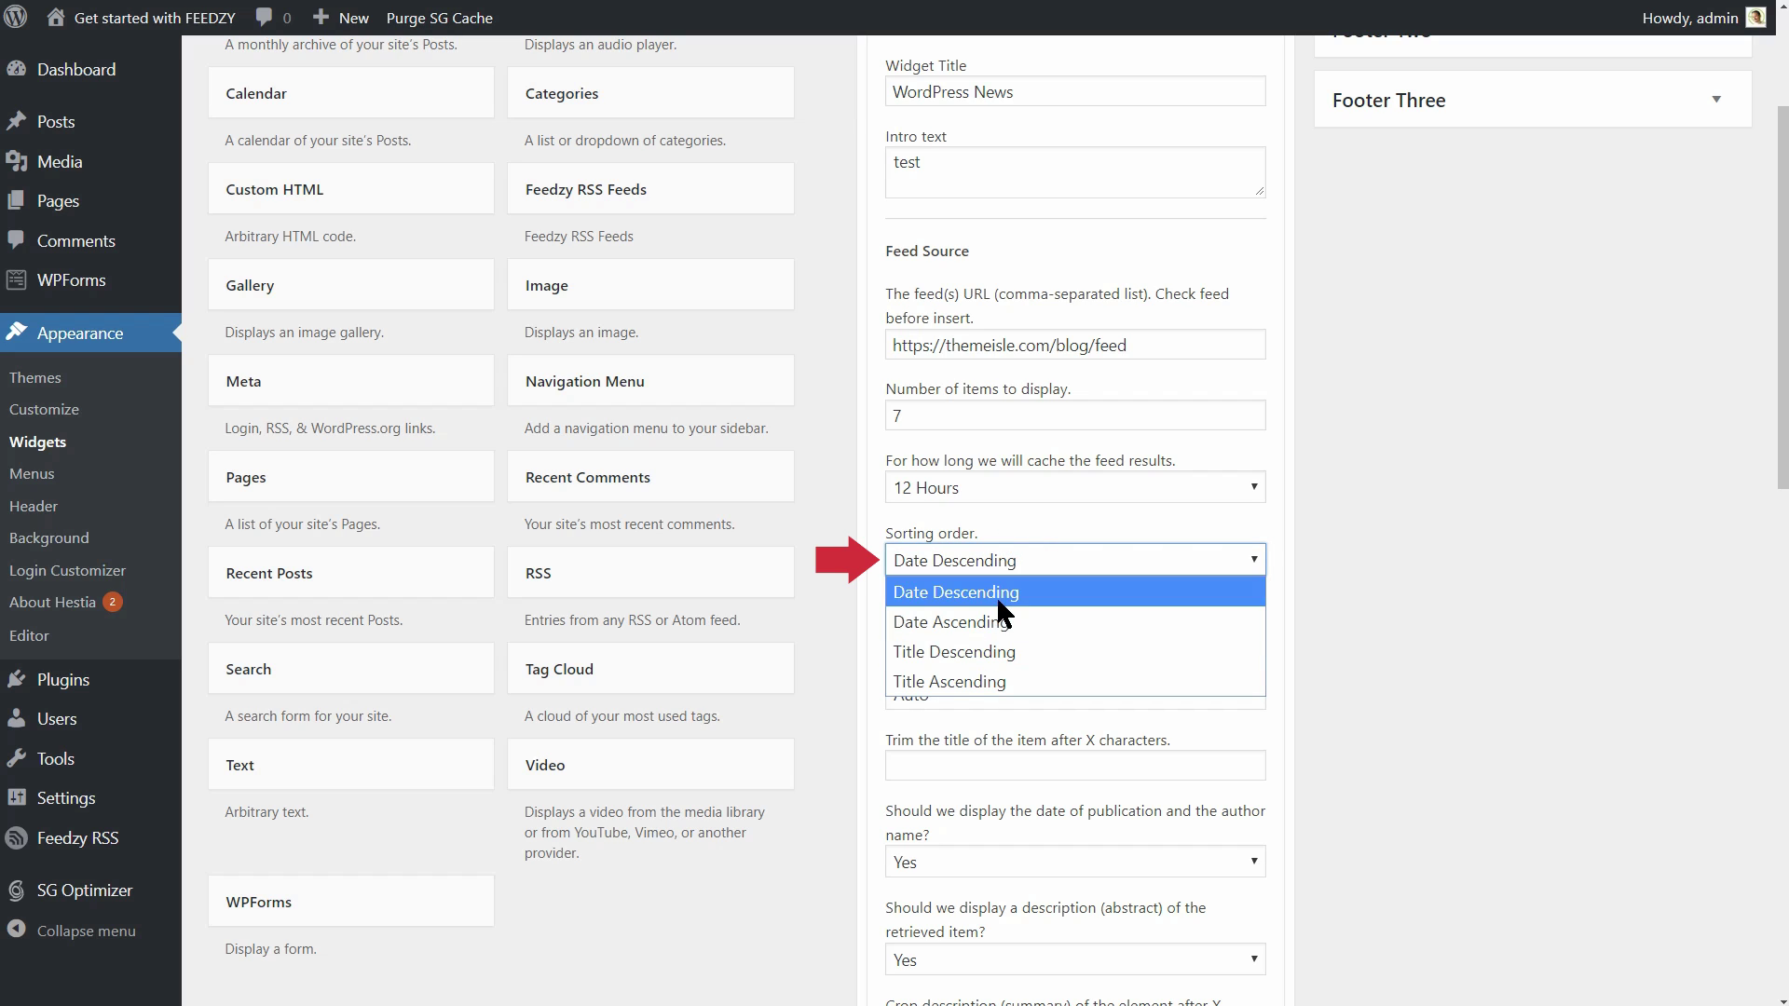
{"action": "left_click", "coordinate": [997, 595]}
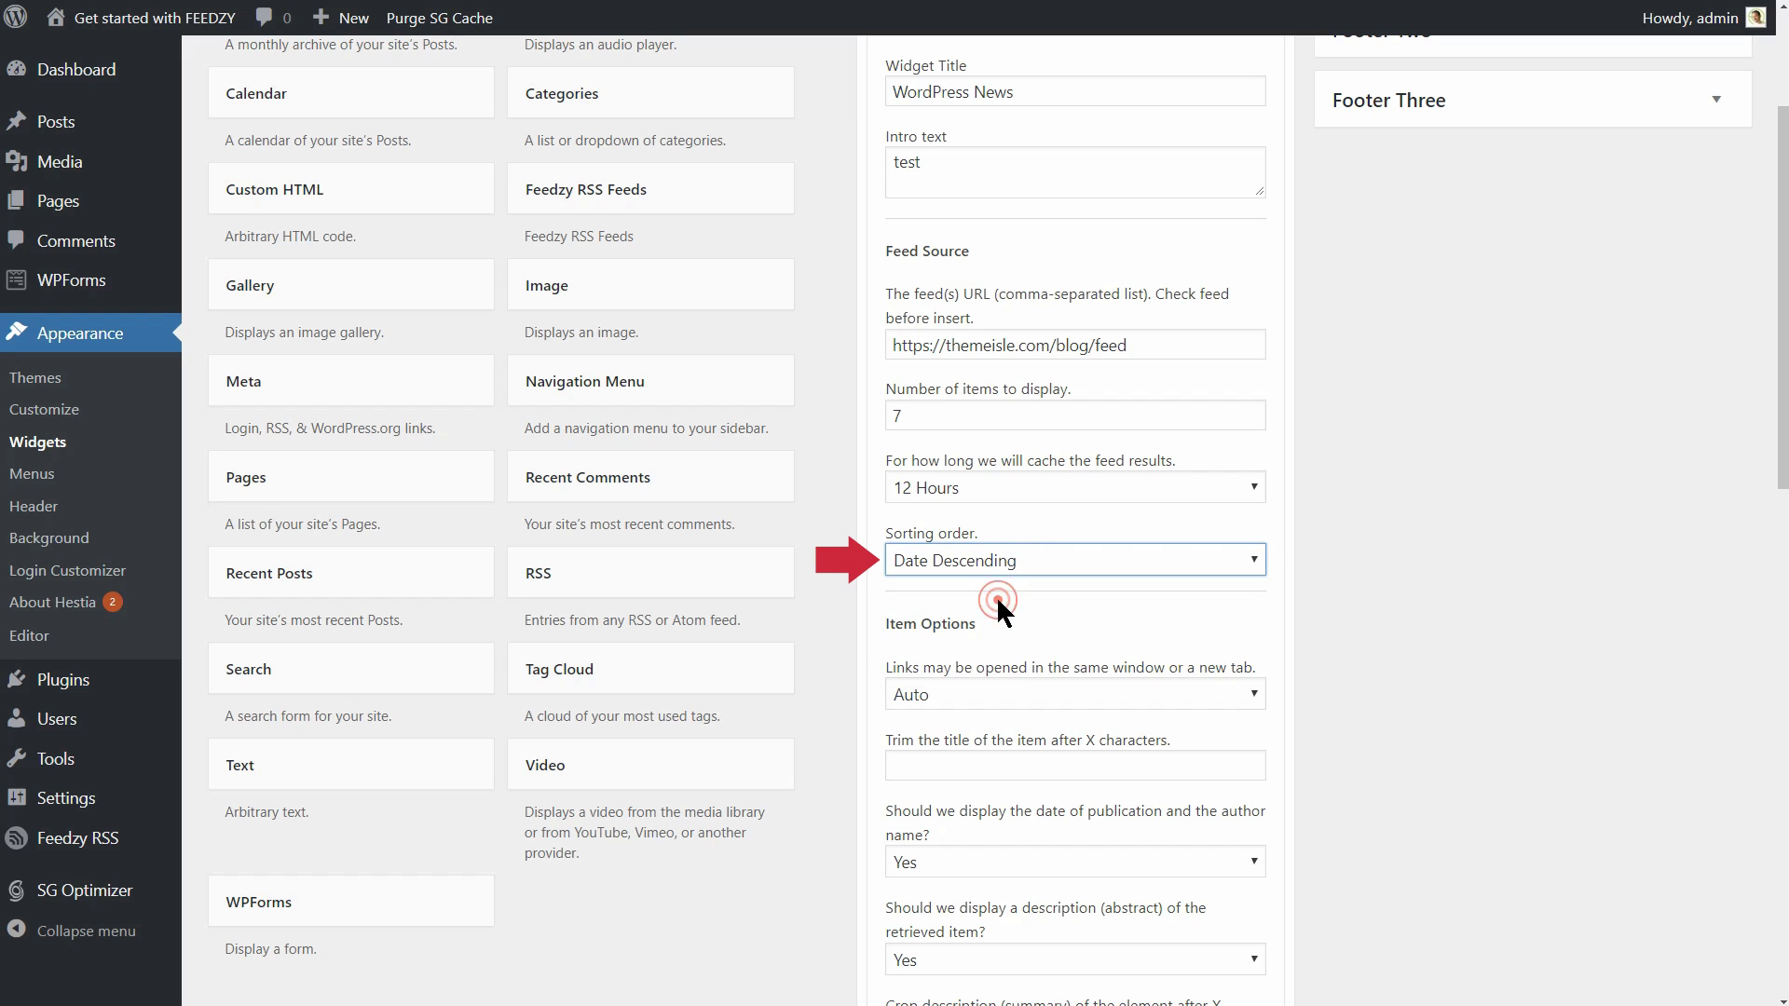
{"action": "left_click", "coordinate": [974, 695]}
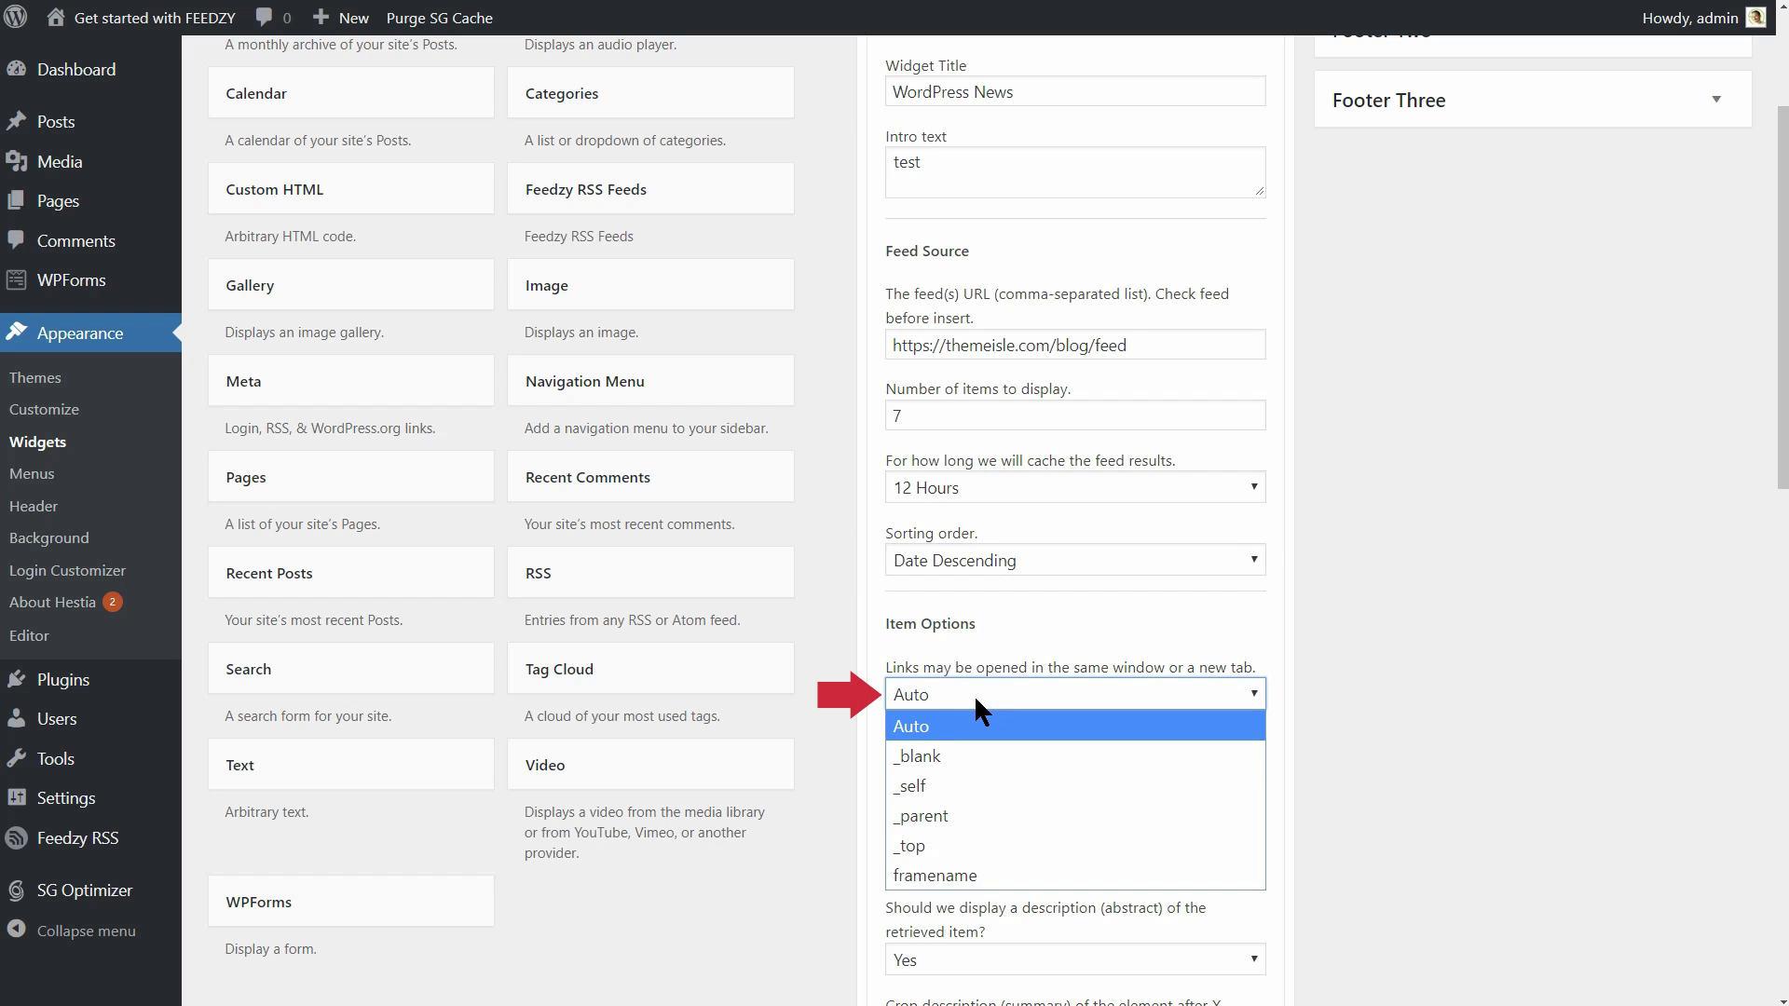
{"action": "left_click", "coordinate": [967, 757]}
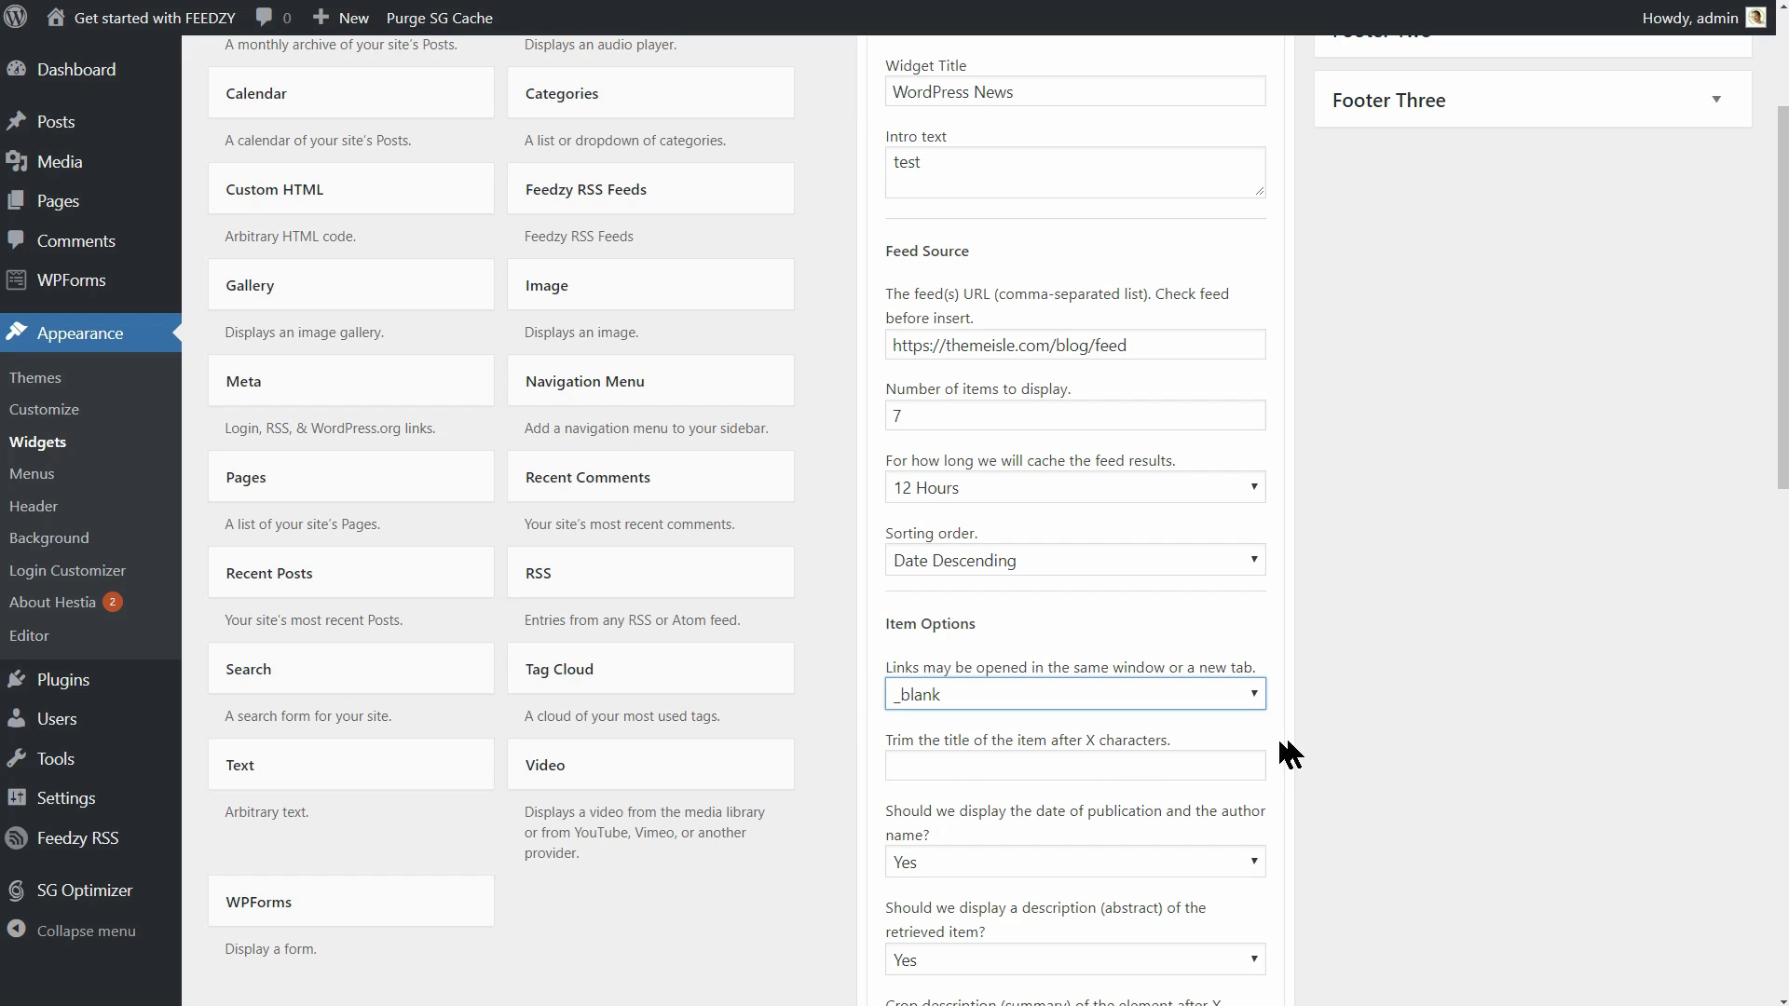
Step: Trim titles to 50 characters and hide the date, author and item description
{"action": "middle_click", "coordinate": [1339, 734]}
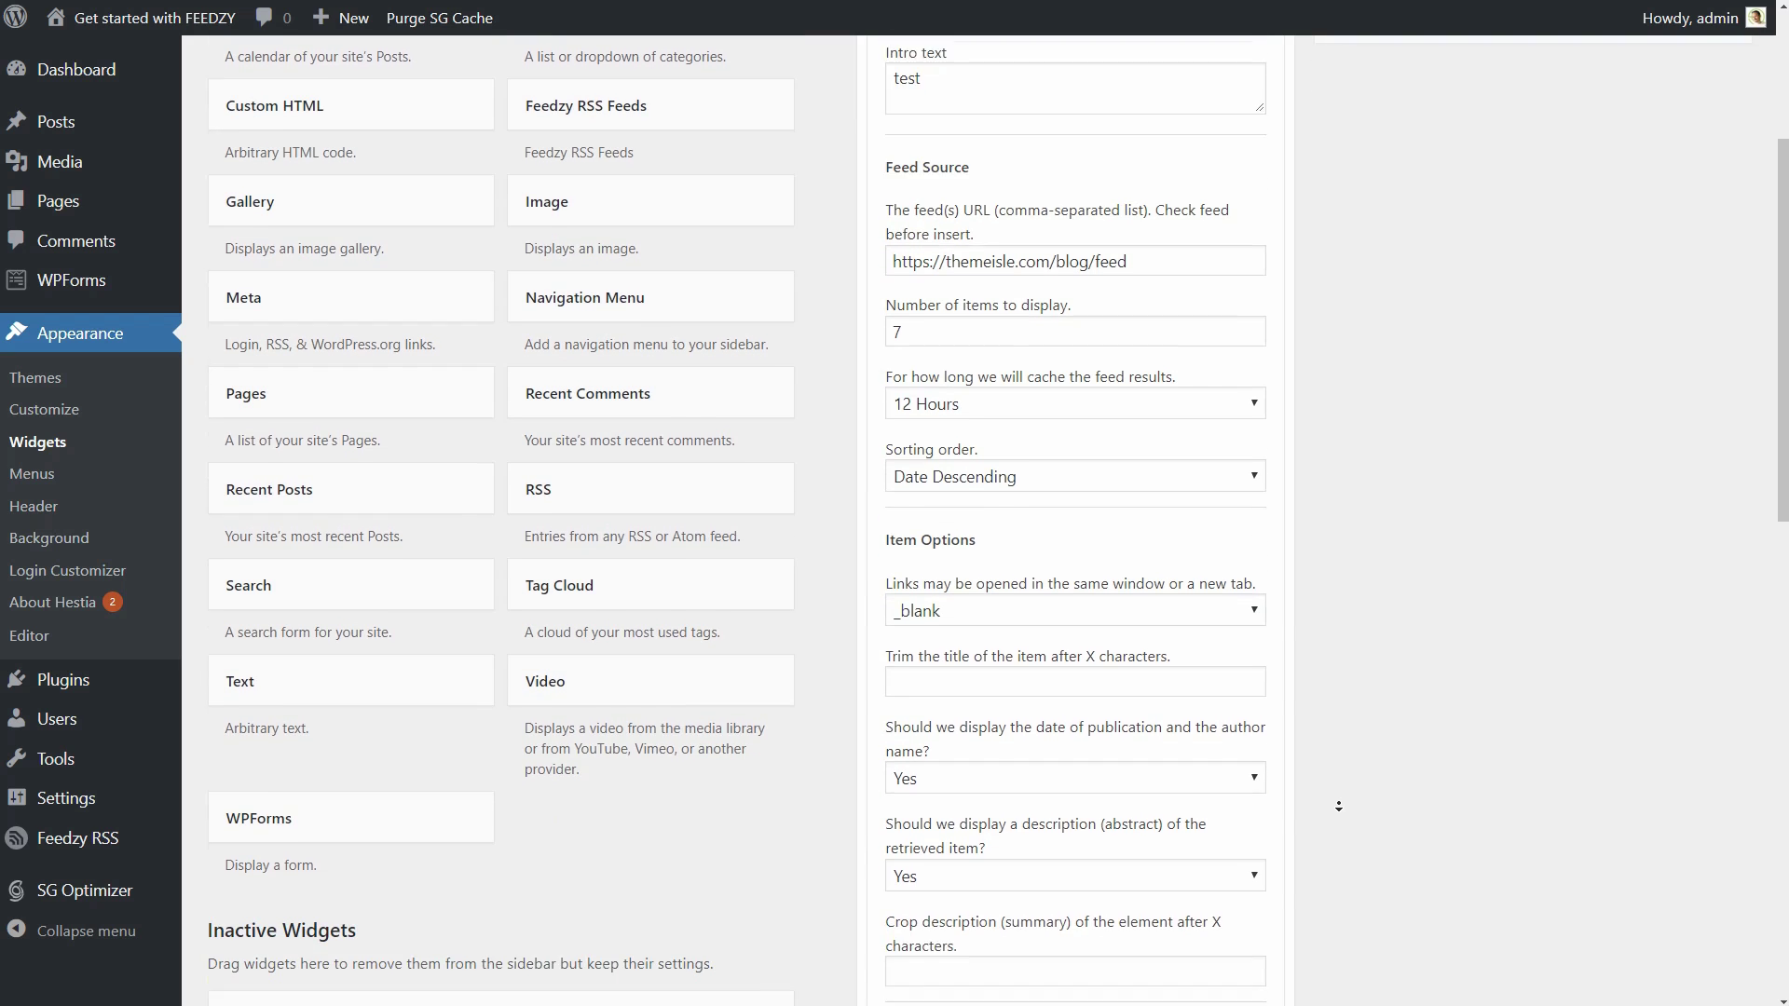
{"action": "left_click", "coordinate": [1339, 806]}
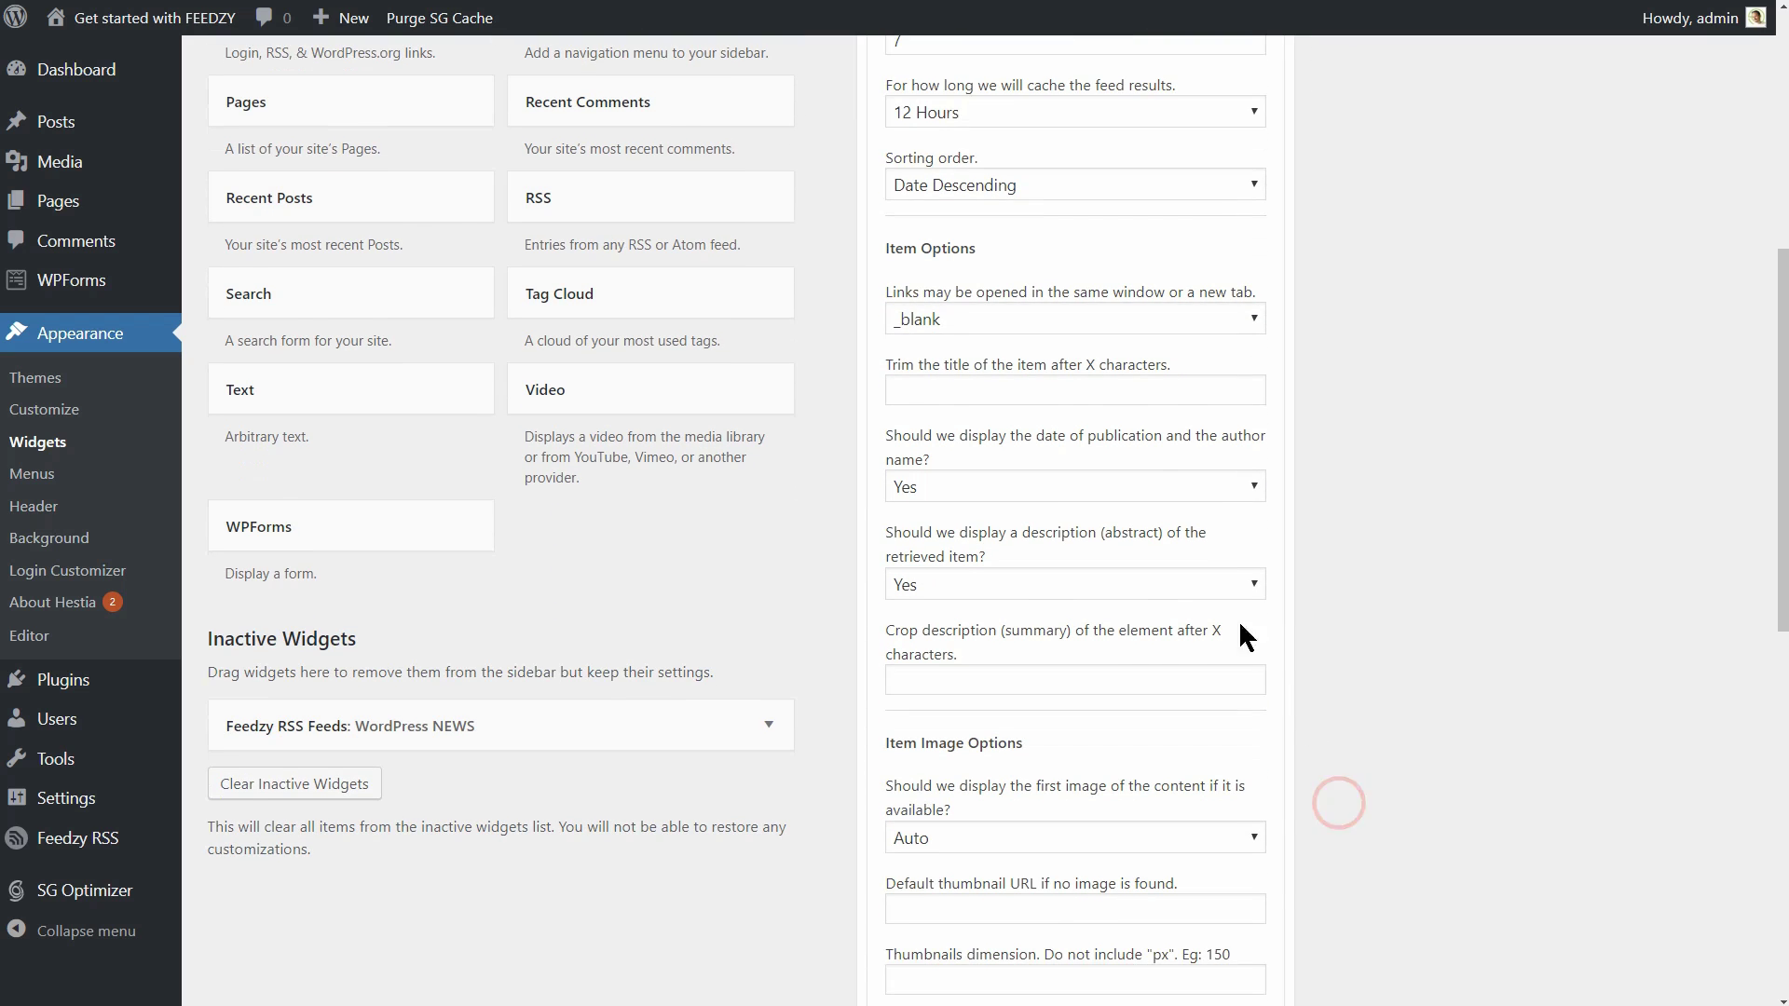
{"action": "left_click", "coordinate": [970, 389]}
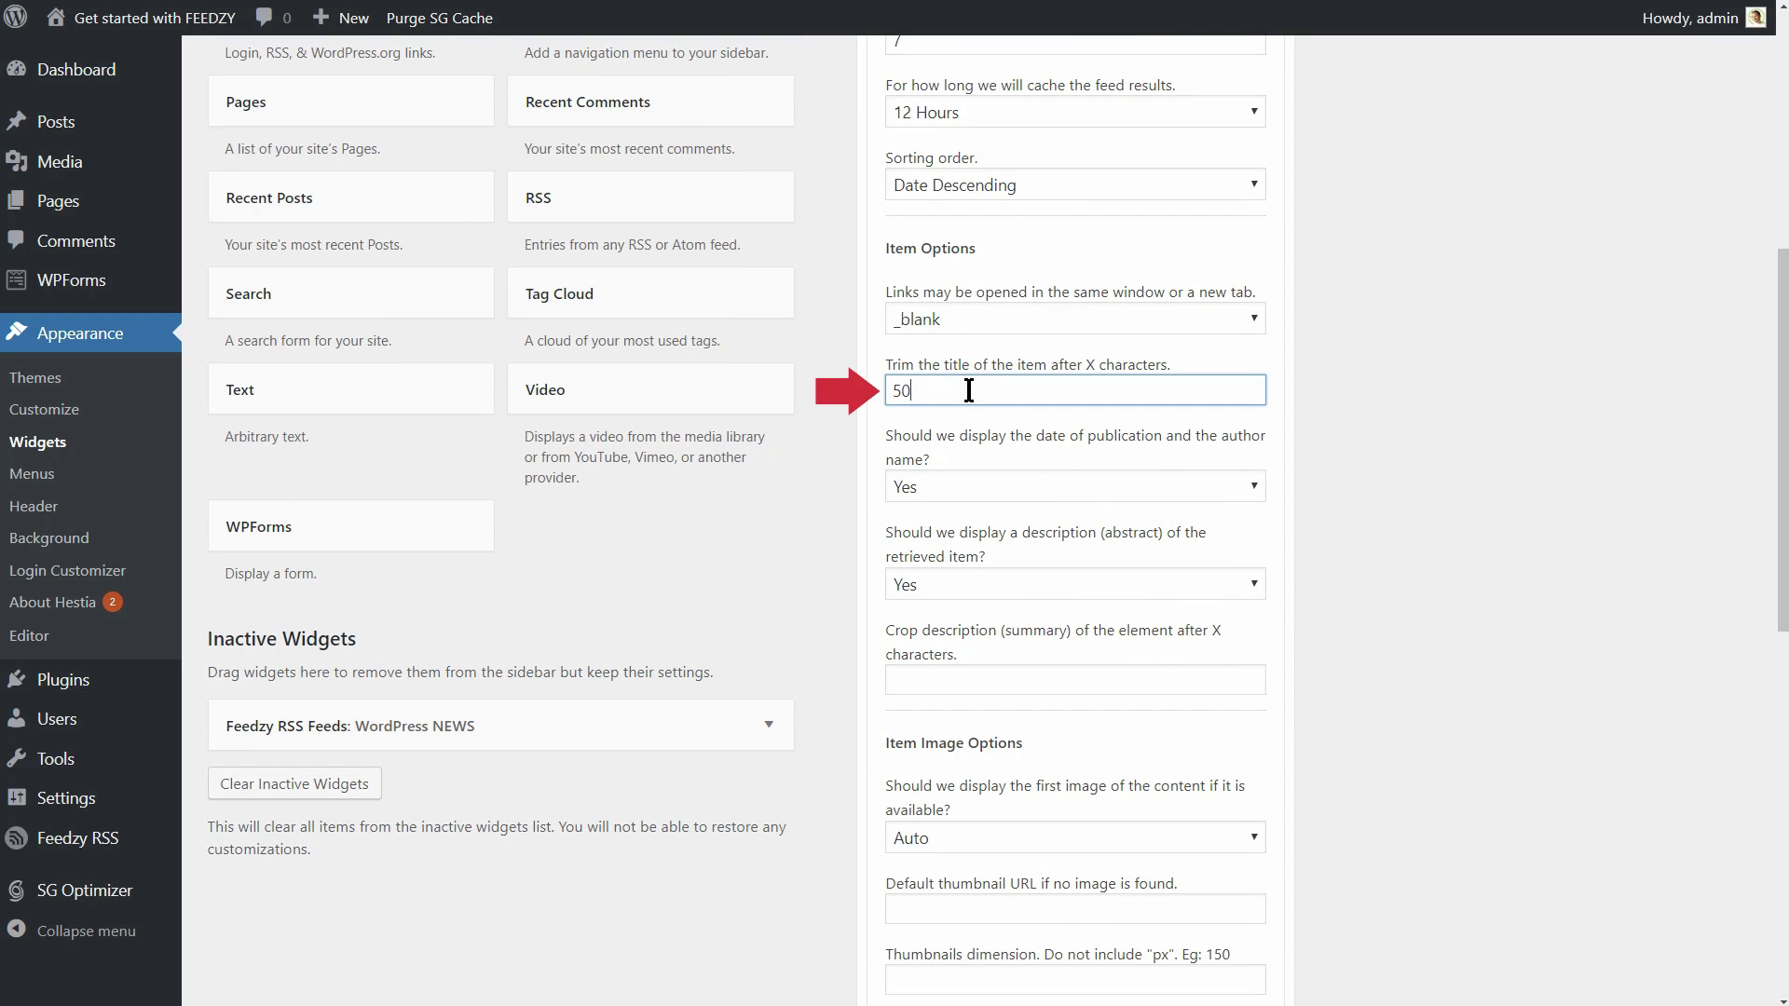
{"action": "left_click", "coordinate": [958, 550]}
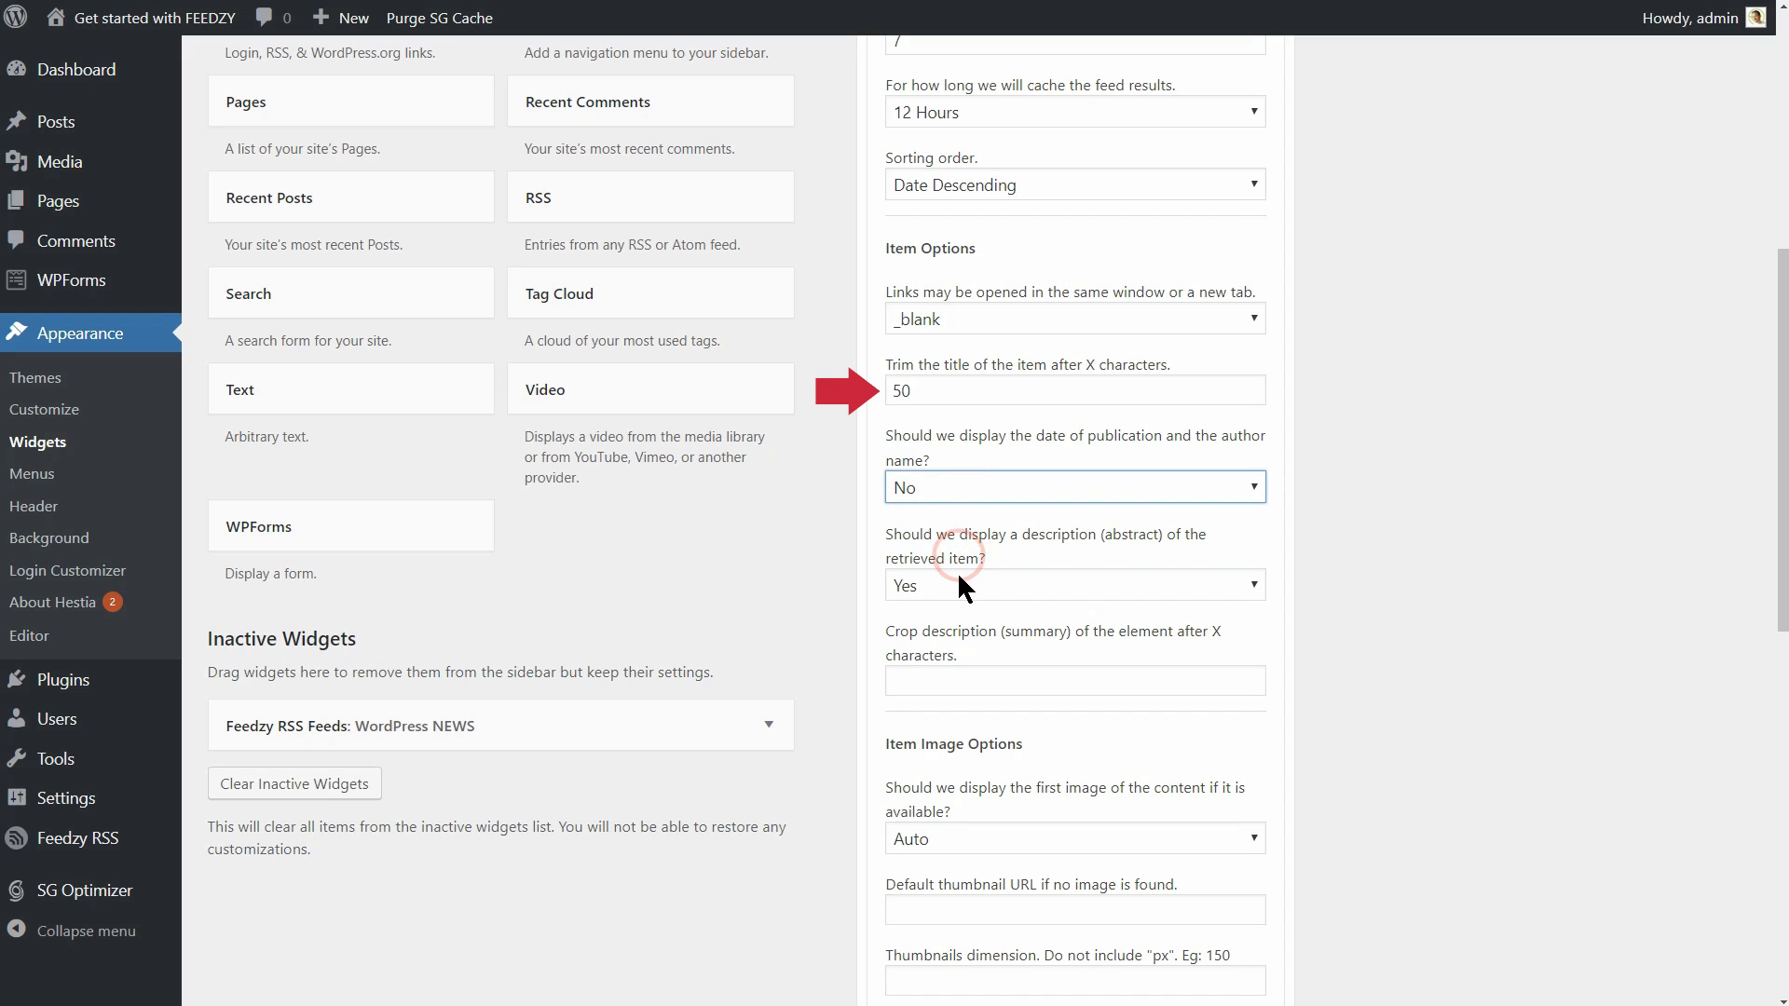
{"action": "left_click", "coordinate": [955, 576]}
{"action": "left_click", "coordinate": [957, 645]}
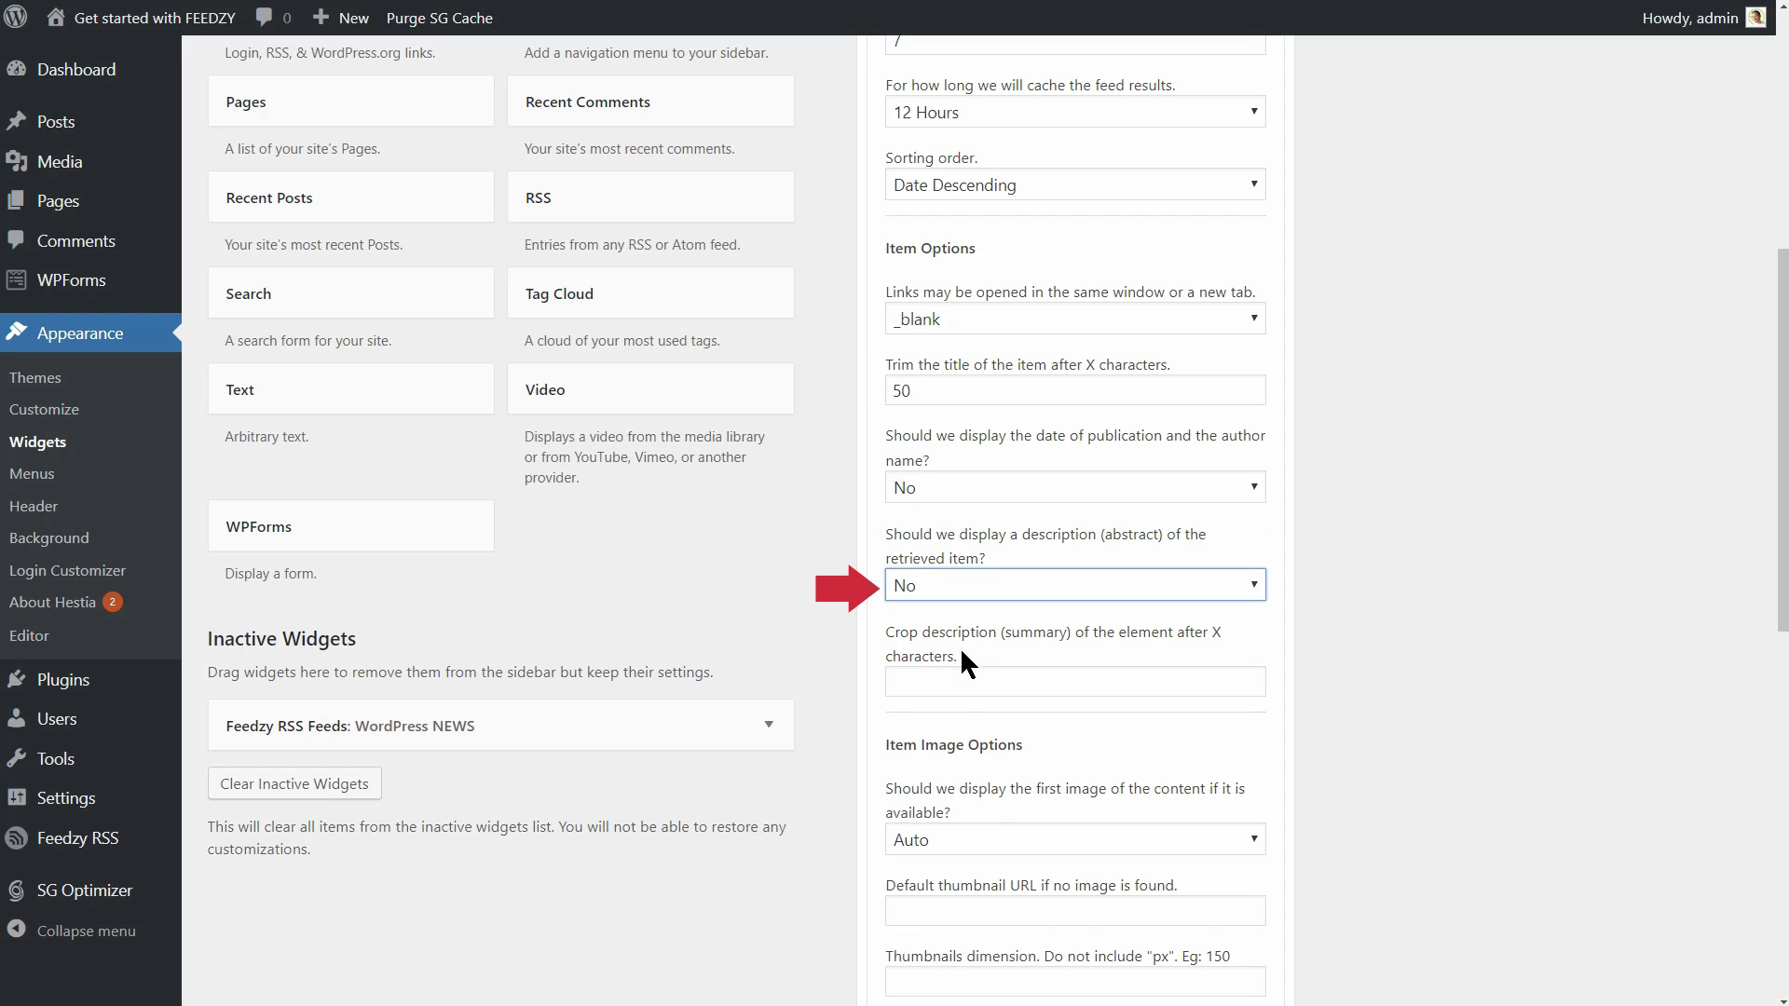
{"action": "left_click", "coordinate": [949, 683]}
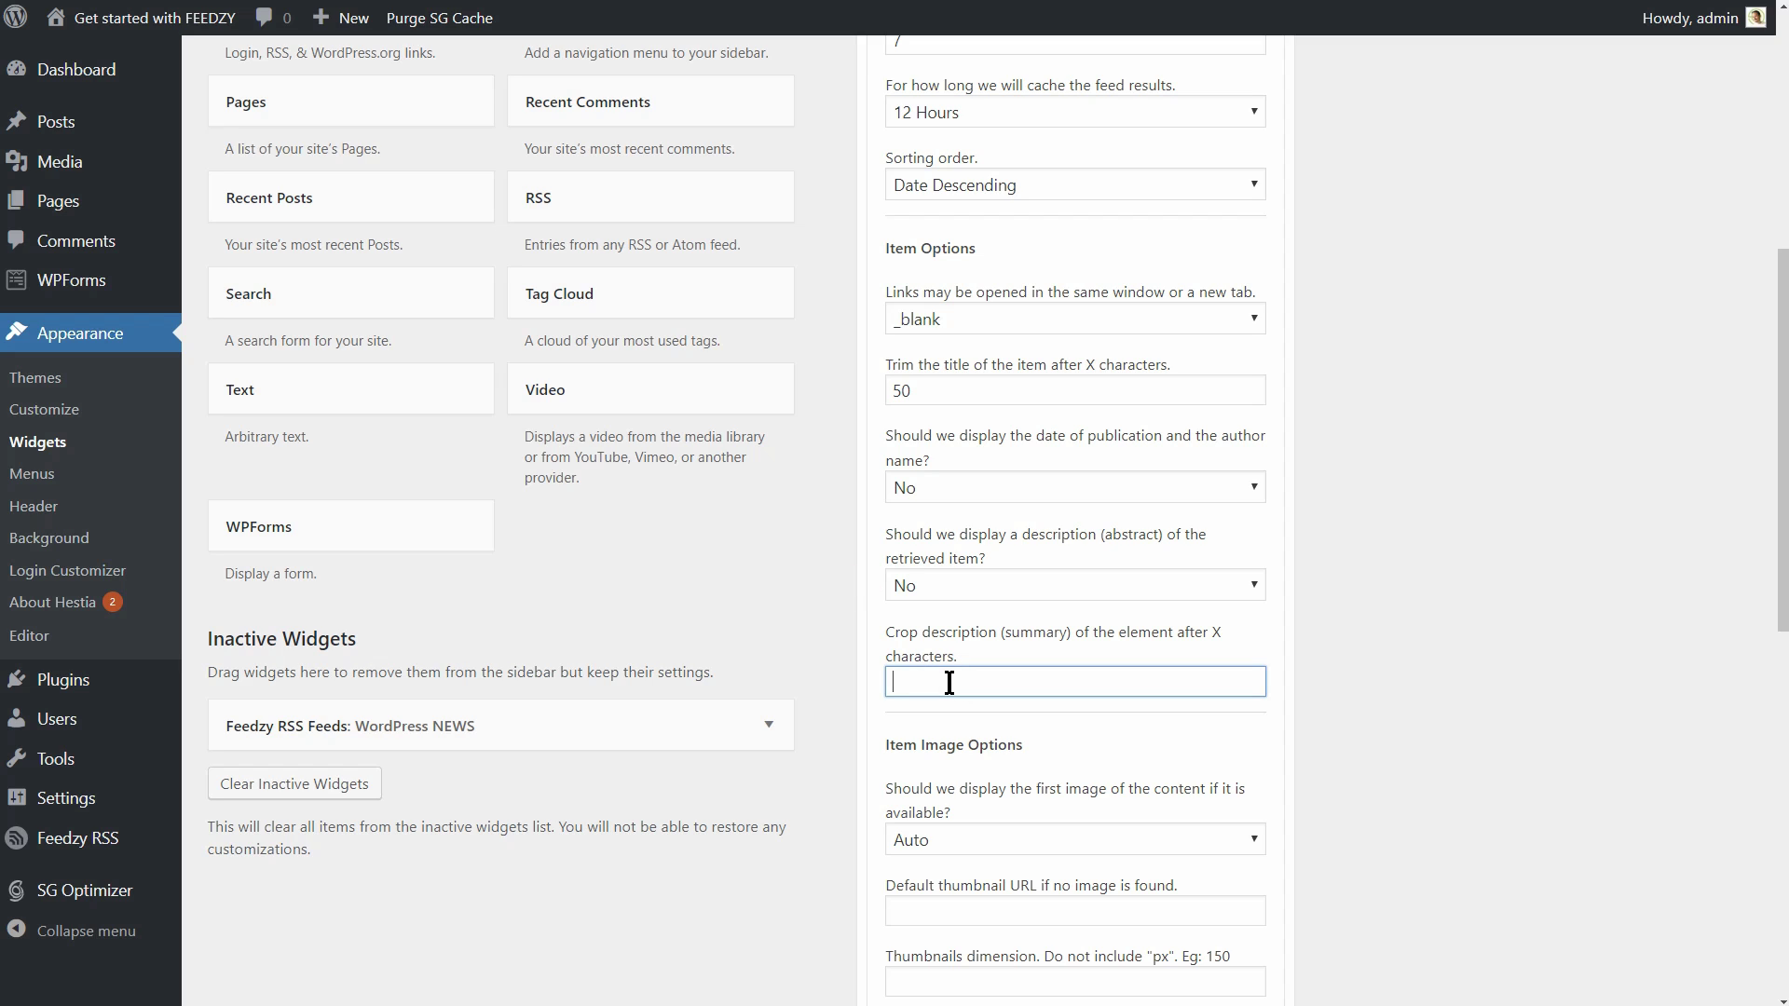
{"action": "middle_click", "coordinate": [1342, 685]}
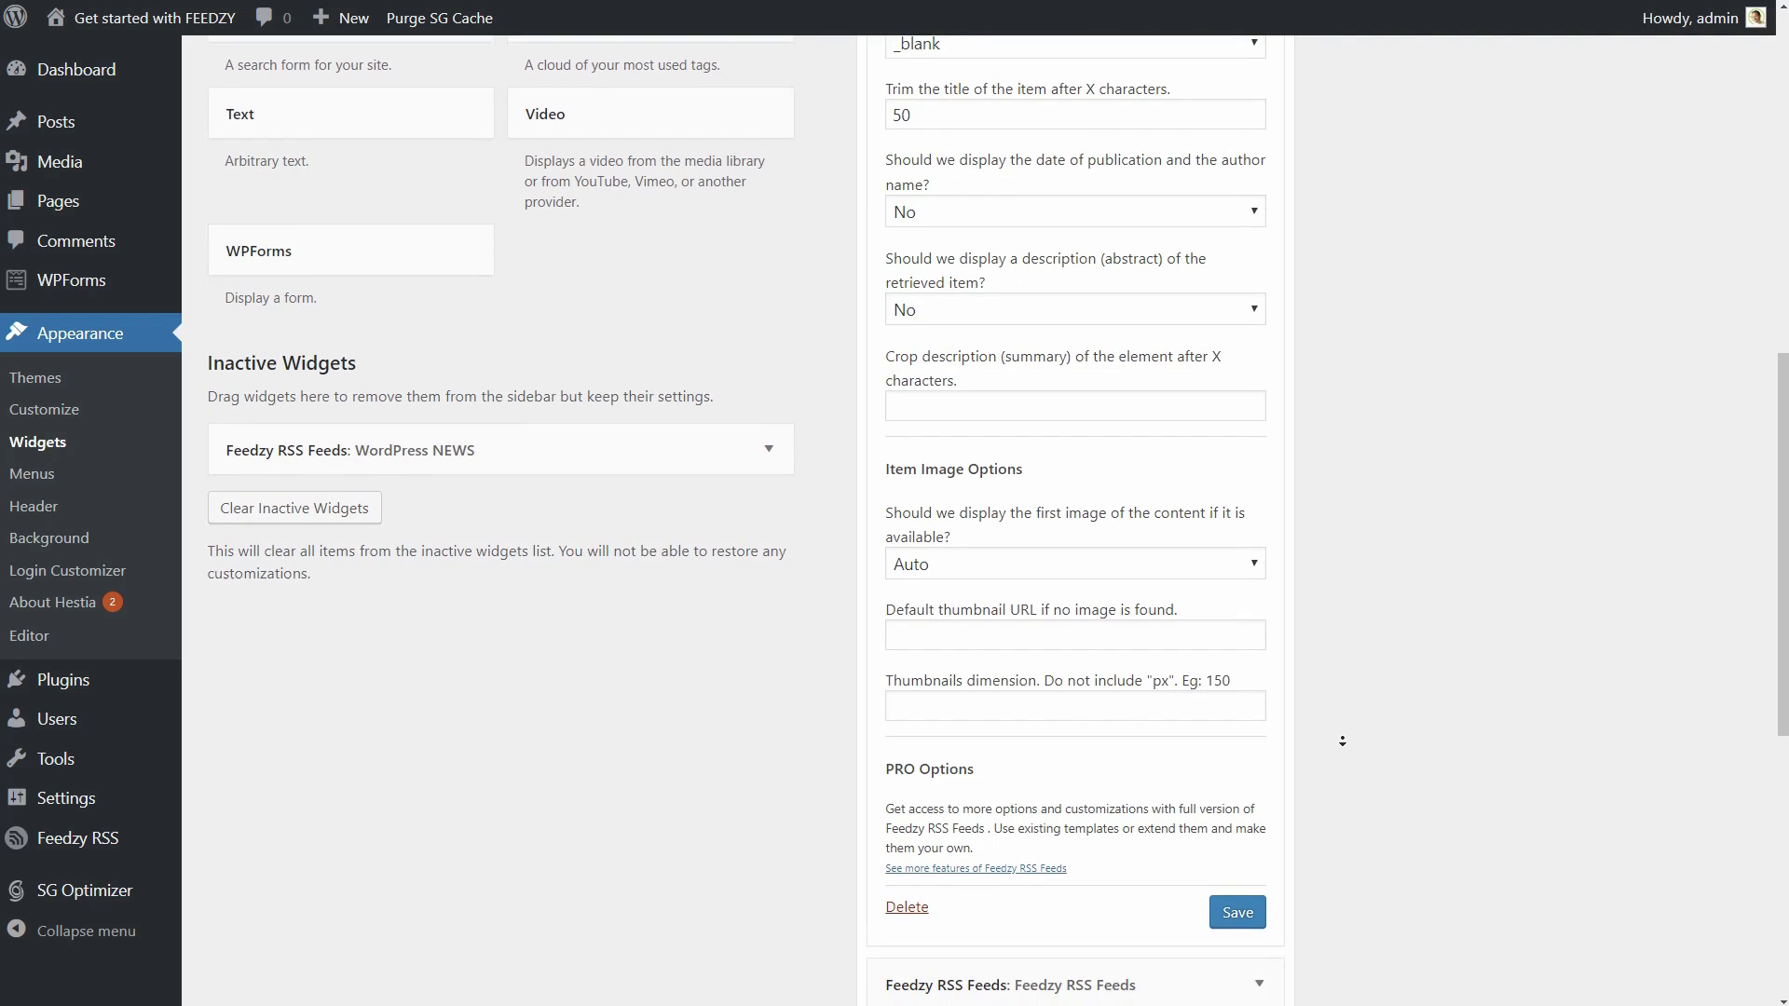
{"action": "left_click", "coordinate": [1341, 738]}
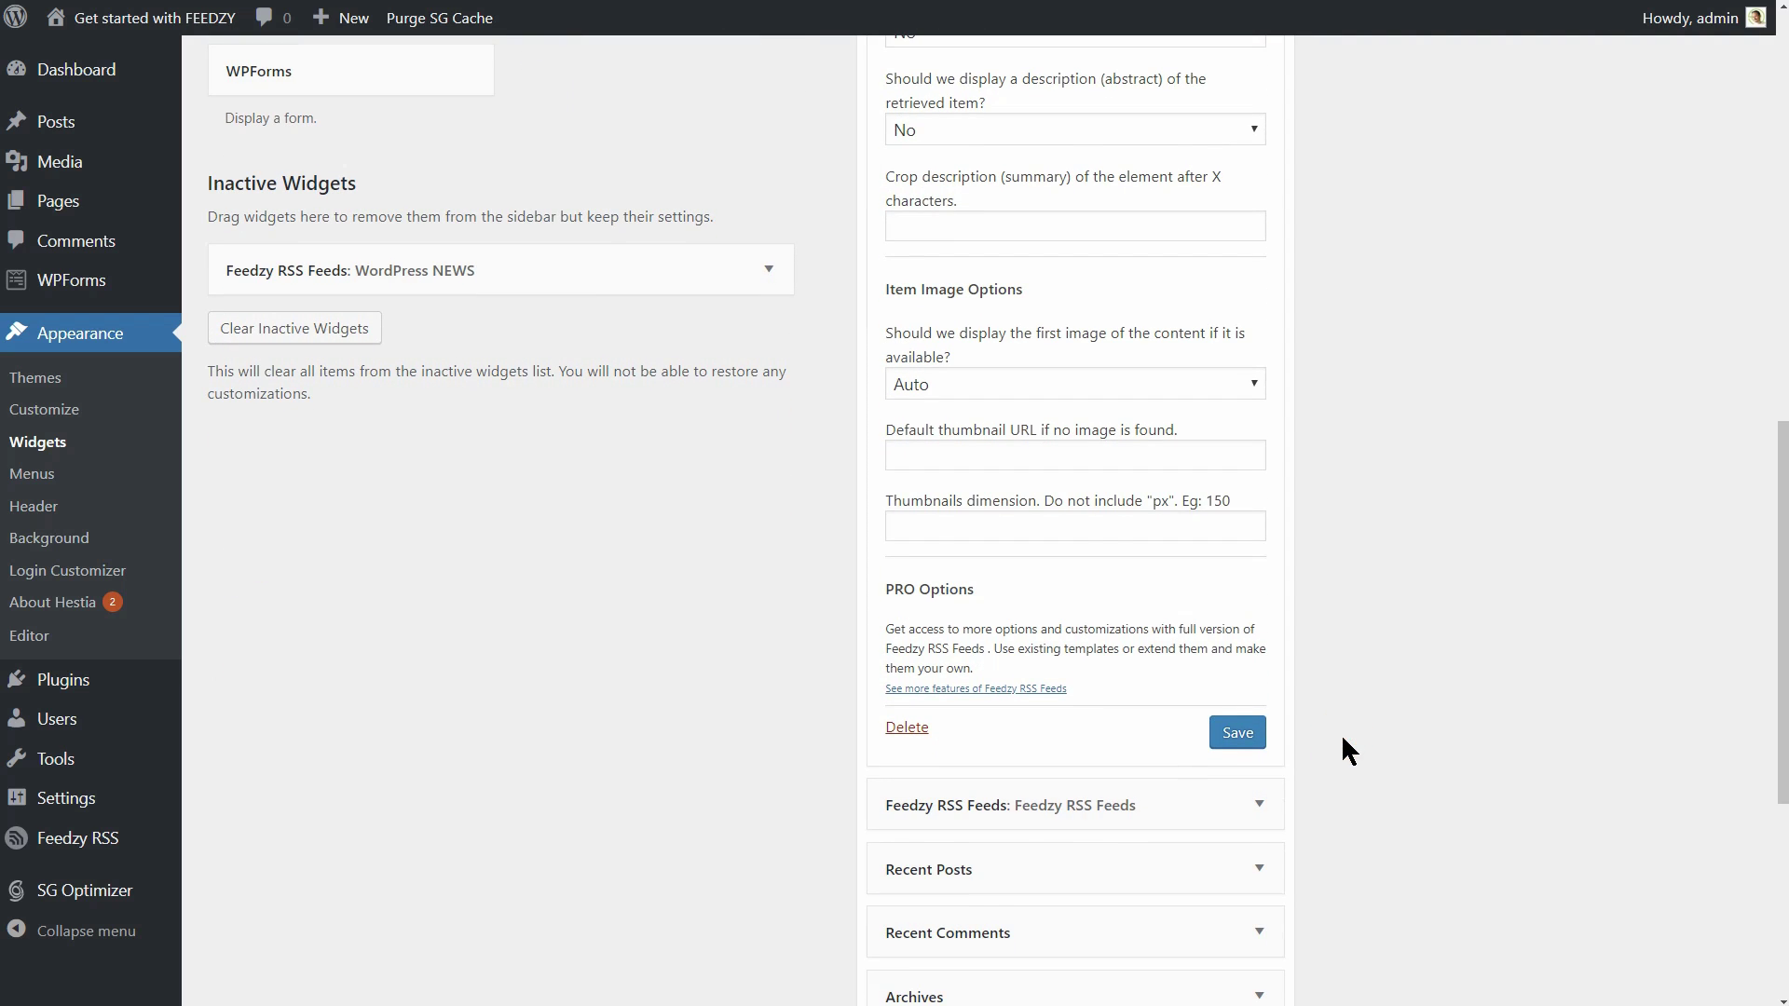
{"action": "middle_click", "coordinate": [1342, 731]}
{"action": "left_click", "coordinate": [1345, 697]}
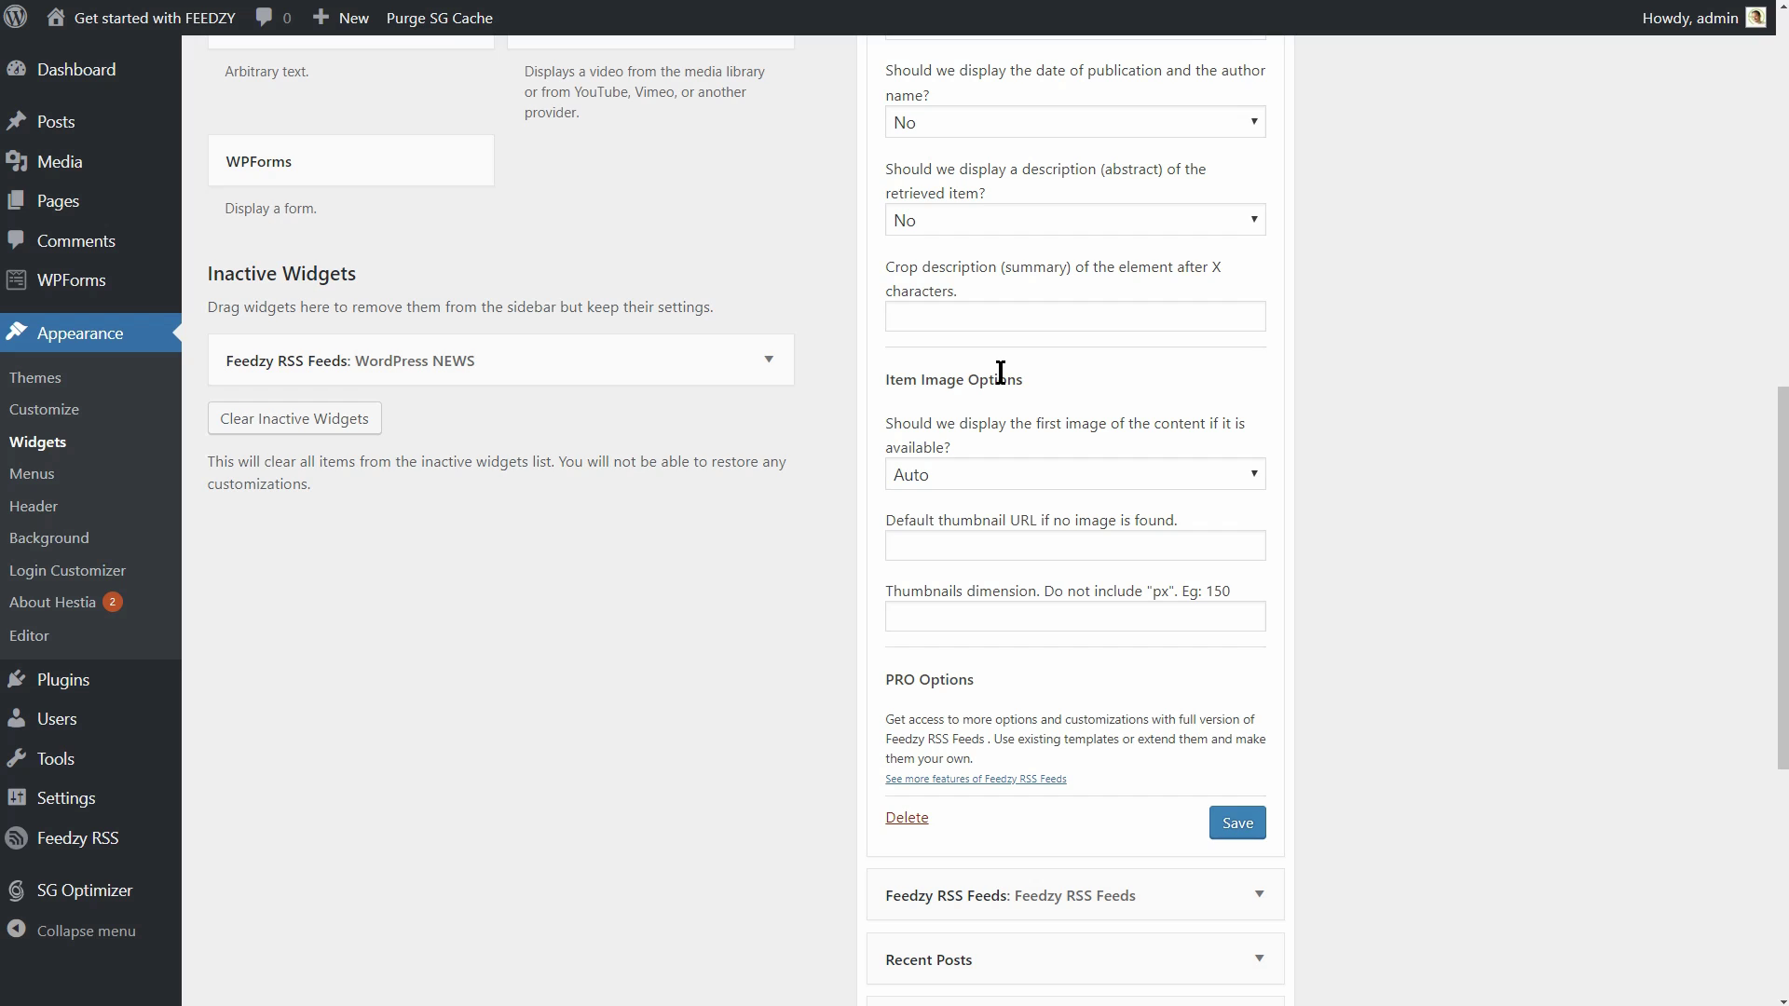
Step: Set the widget to show each item's first image as a thumbnail
{"action": "left_click", "coordinate": [964, 474]}
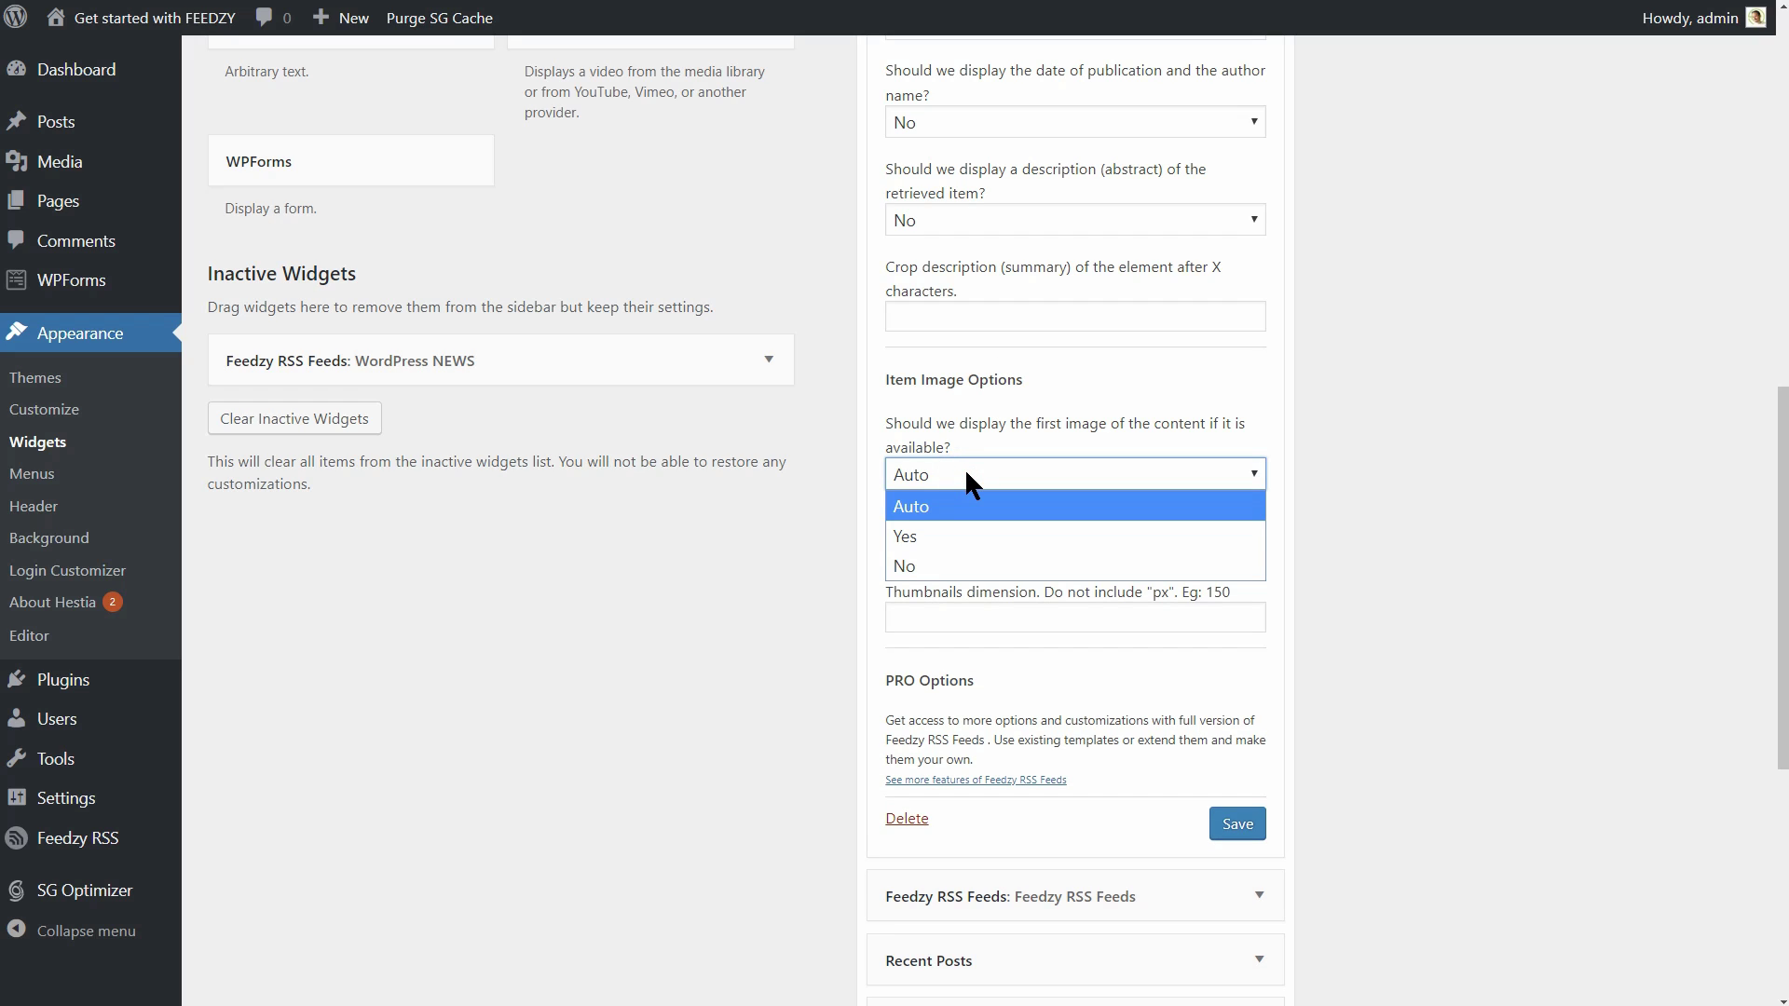
{"action": "left_click", "coordinate": [943, 536]}
{"action": "left_click", "coordinate": [938, 544]}
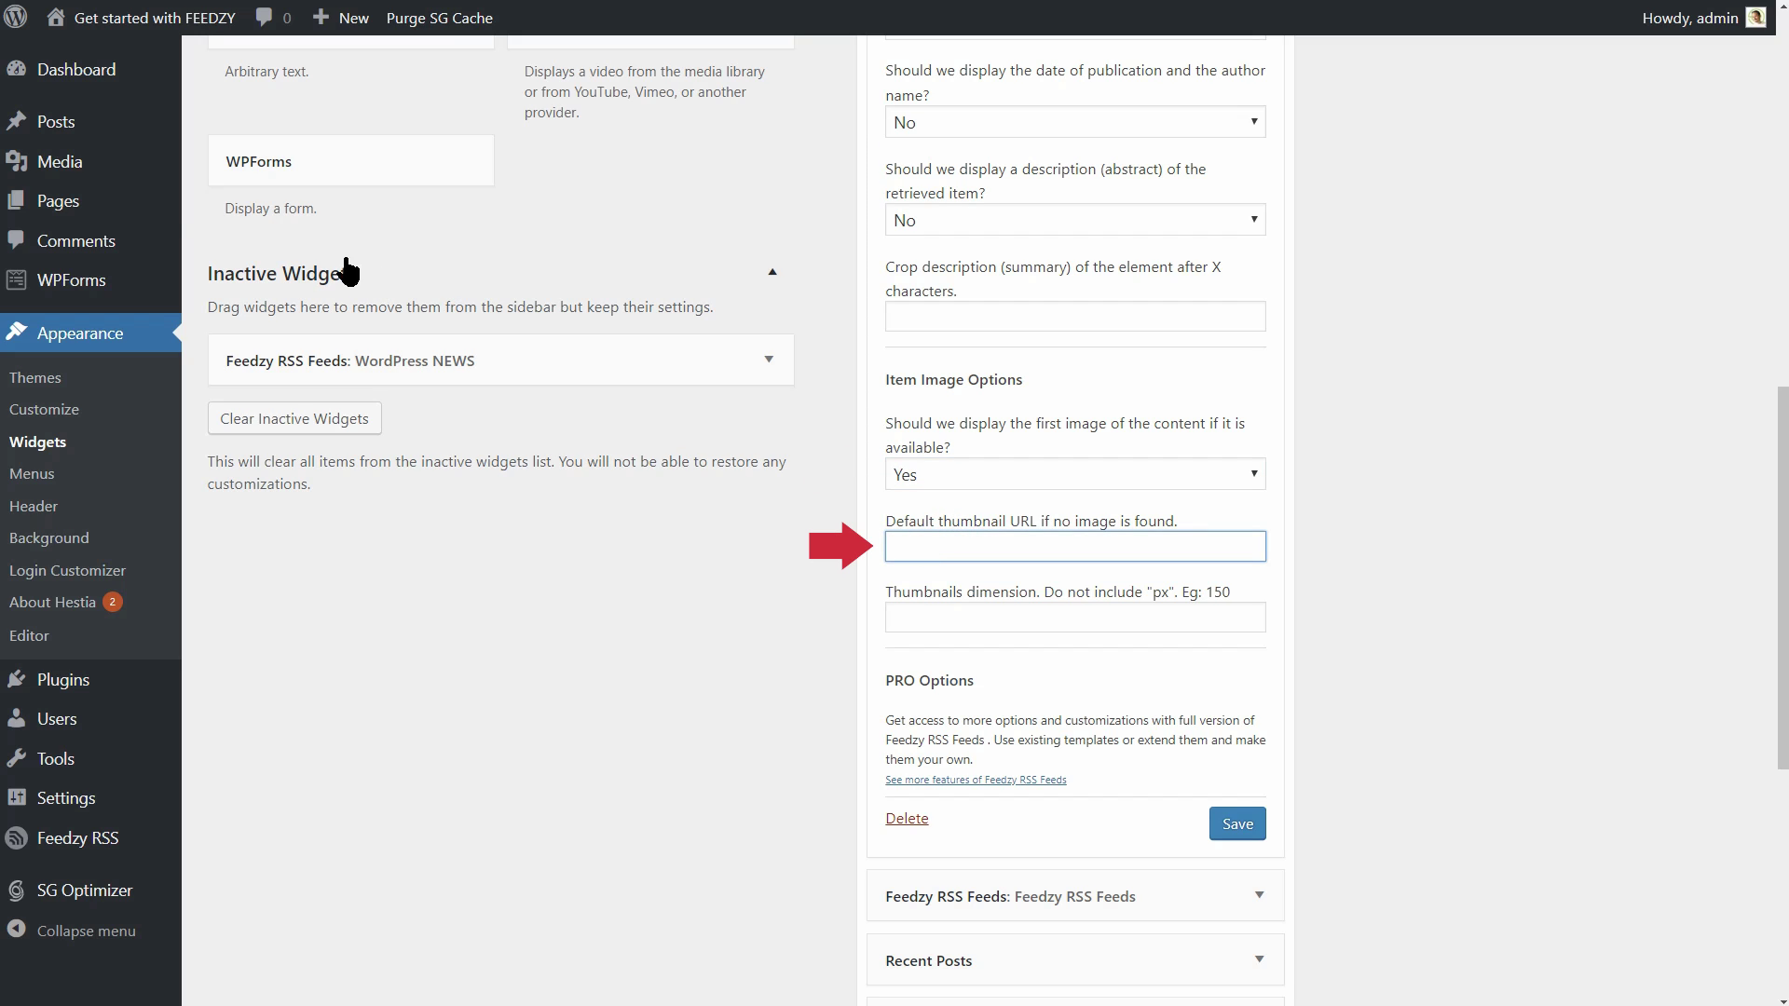
Step: Copy the URL of the 500-px.png parrot image from the Media Library
{"action": "mouse_move", "coordinate": [82, 163]}
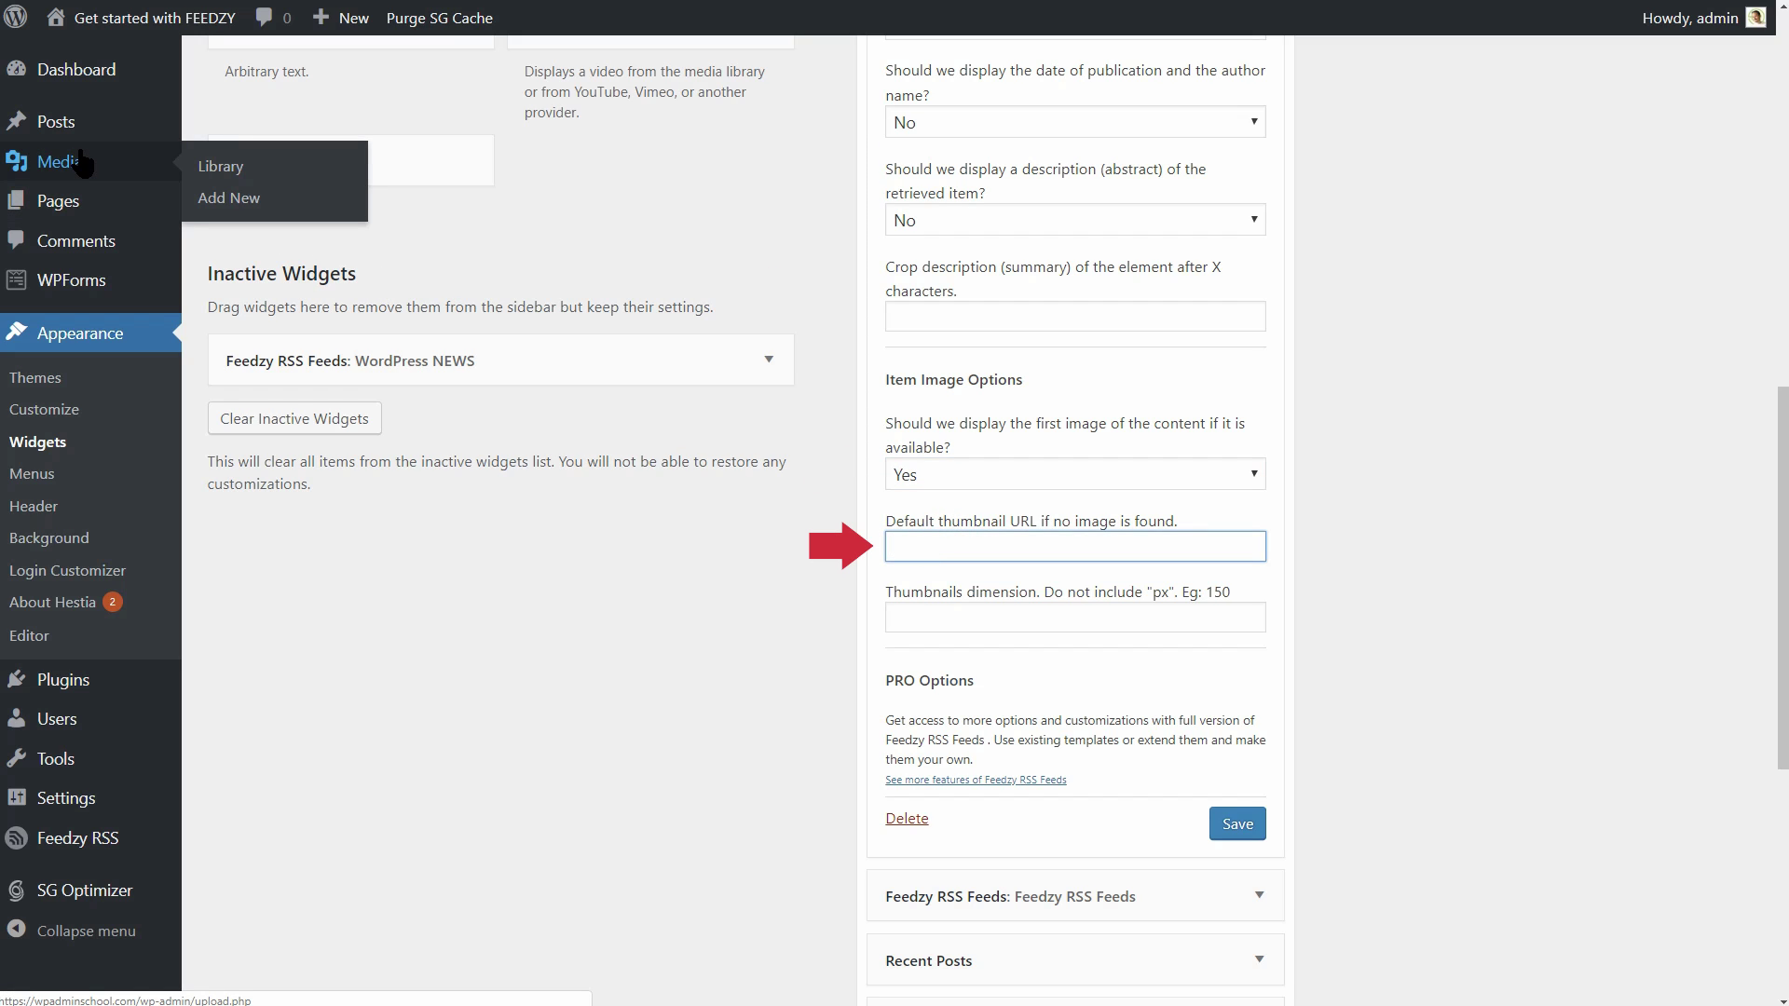
{"action": "left_click", "coordinate": [200, 168]}
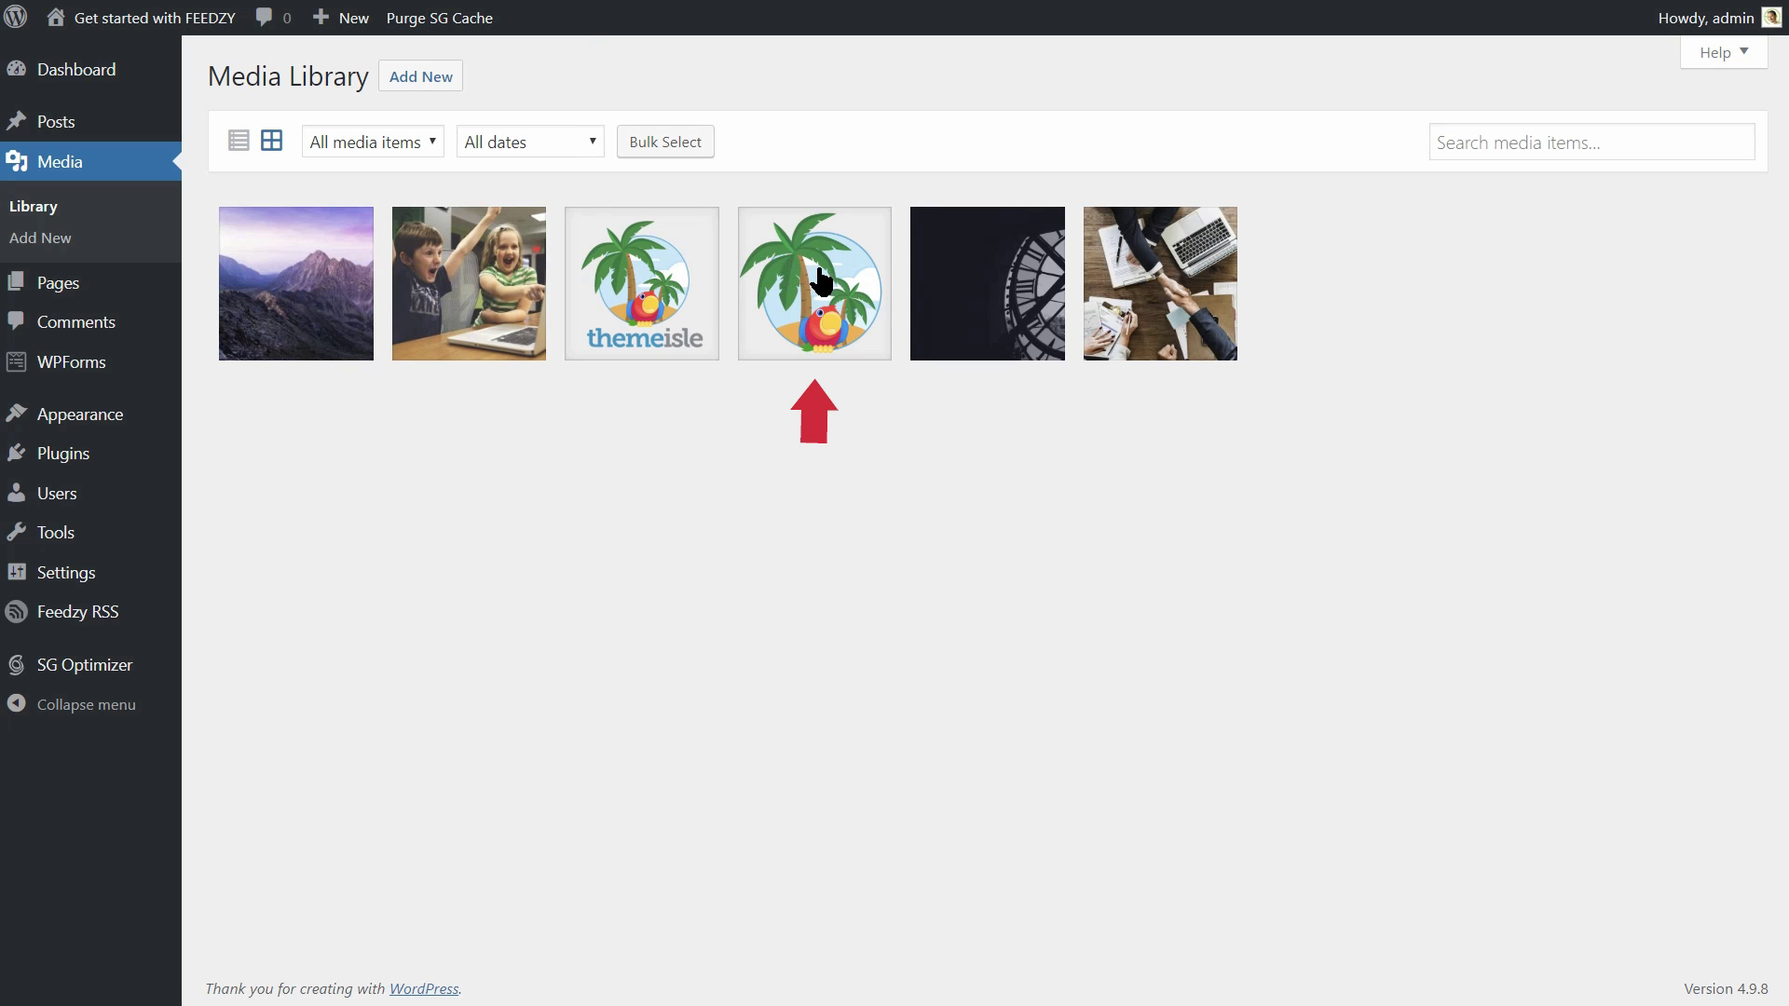
{"action": "left_click", "coordinate": [820, 280]}
{"action": "left_click", "coordinate": [1478, 270]}
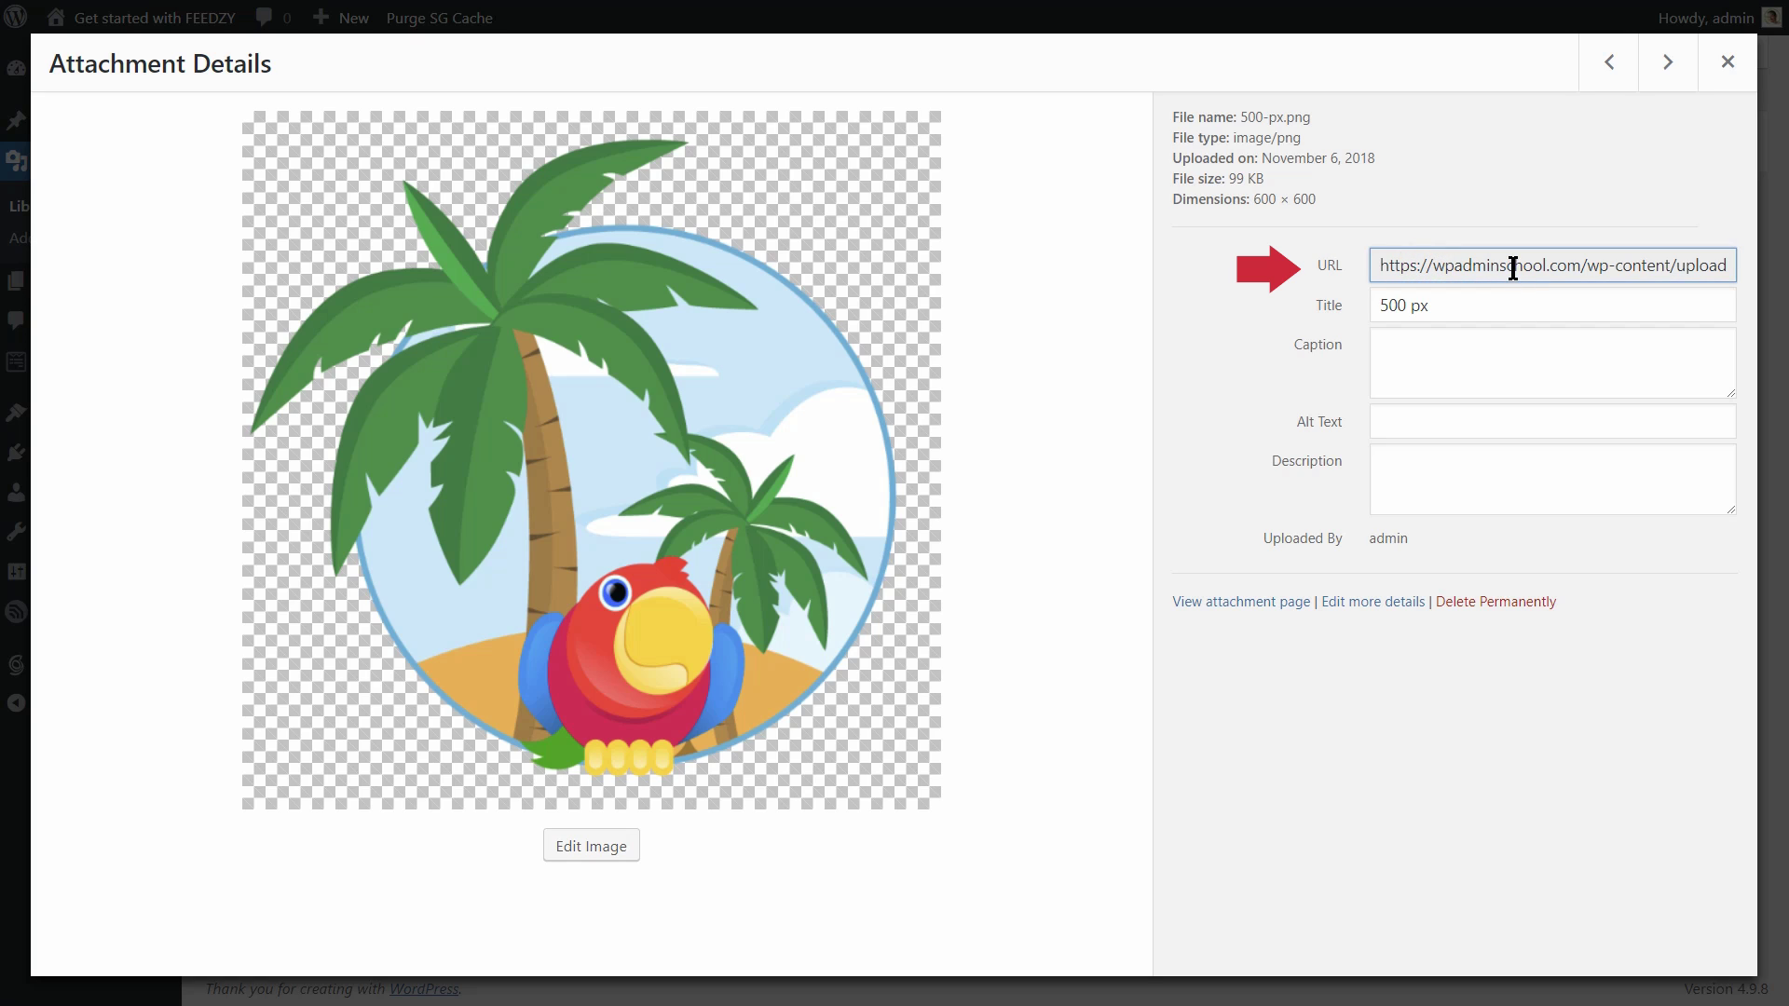
{"action": "left_click", "coordinate": [1513, 267]}
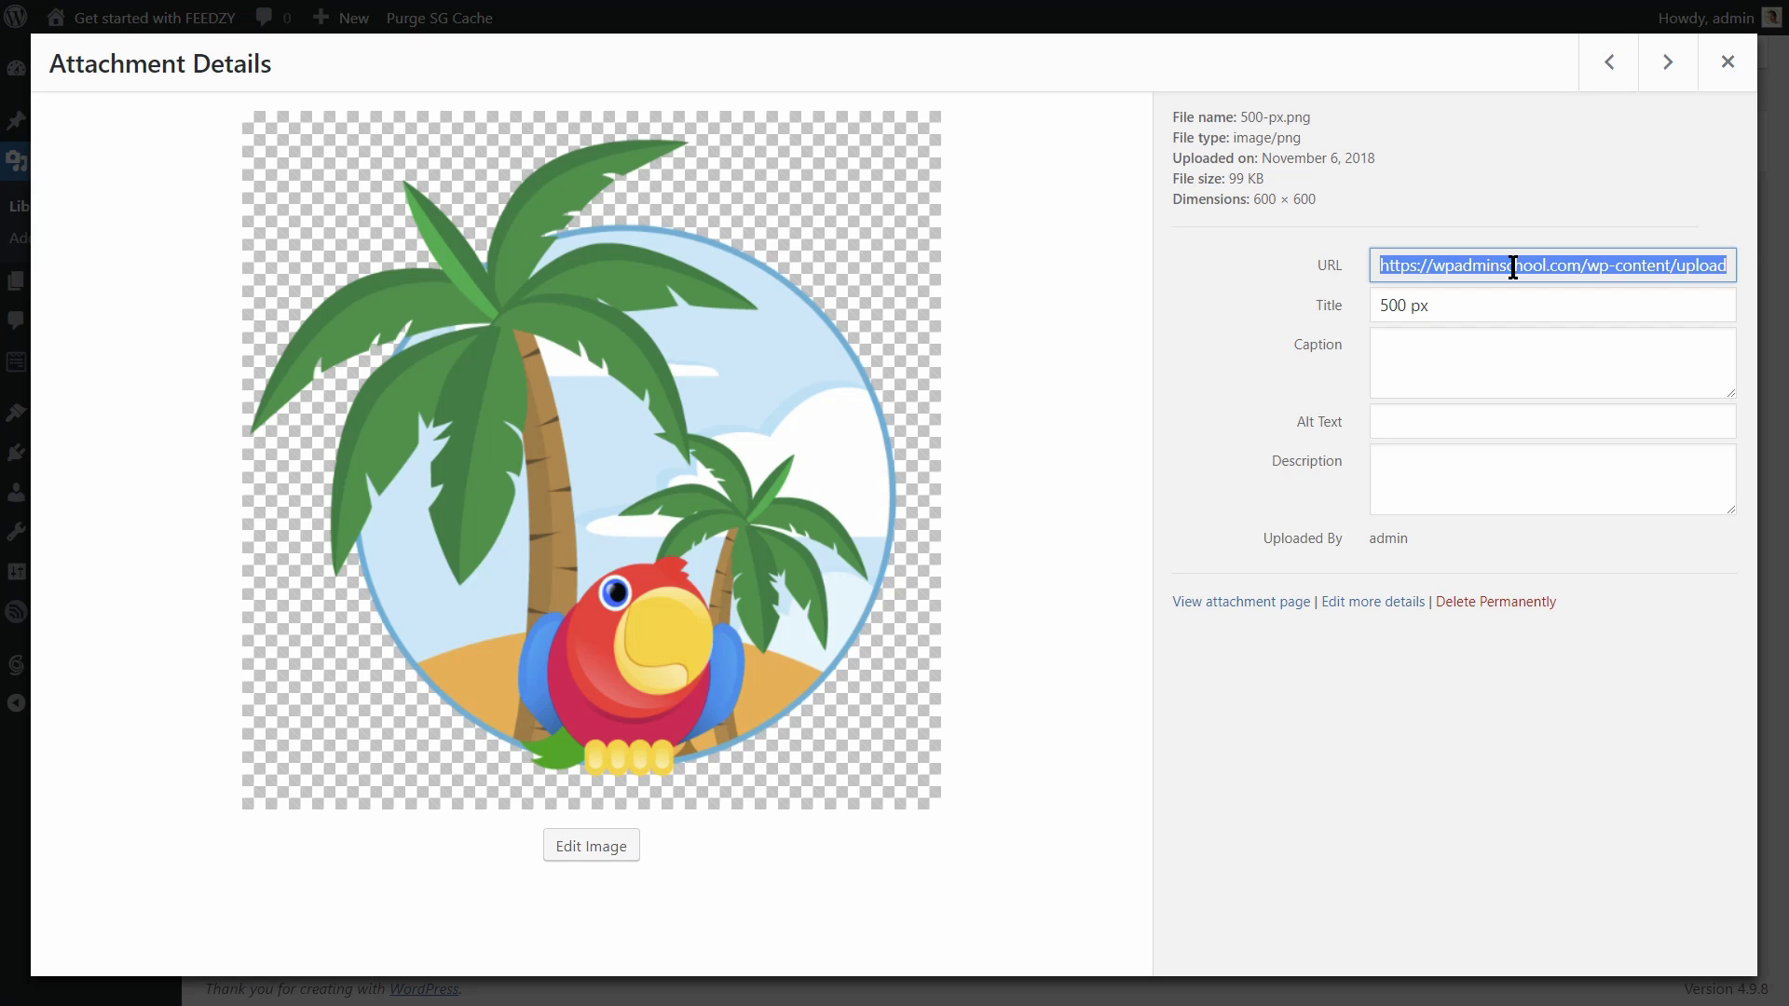
{"action": "left_click", "coordinate": [1506, 268]}
{"action": "key", "text": "ctrl+a"}
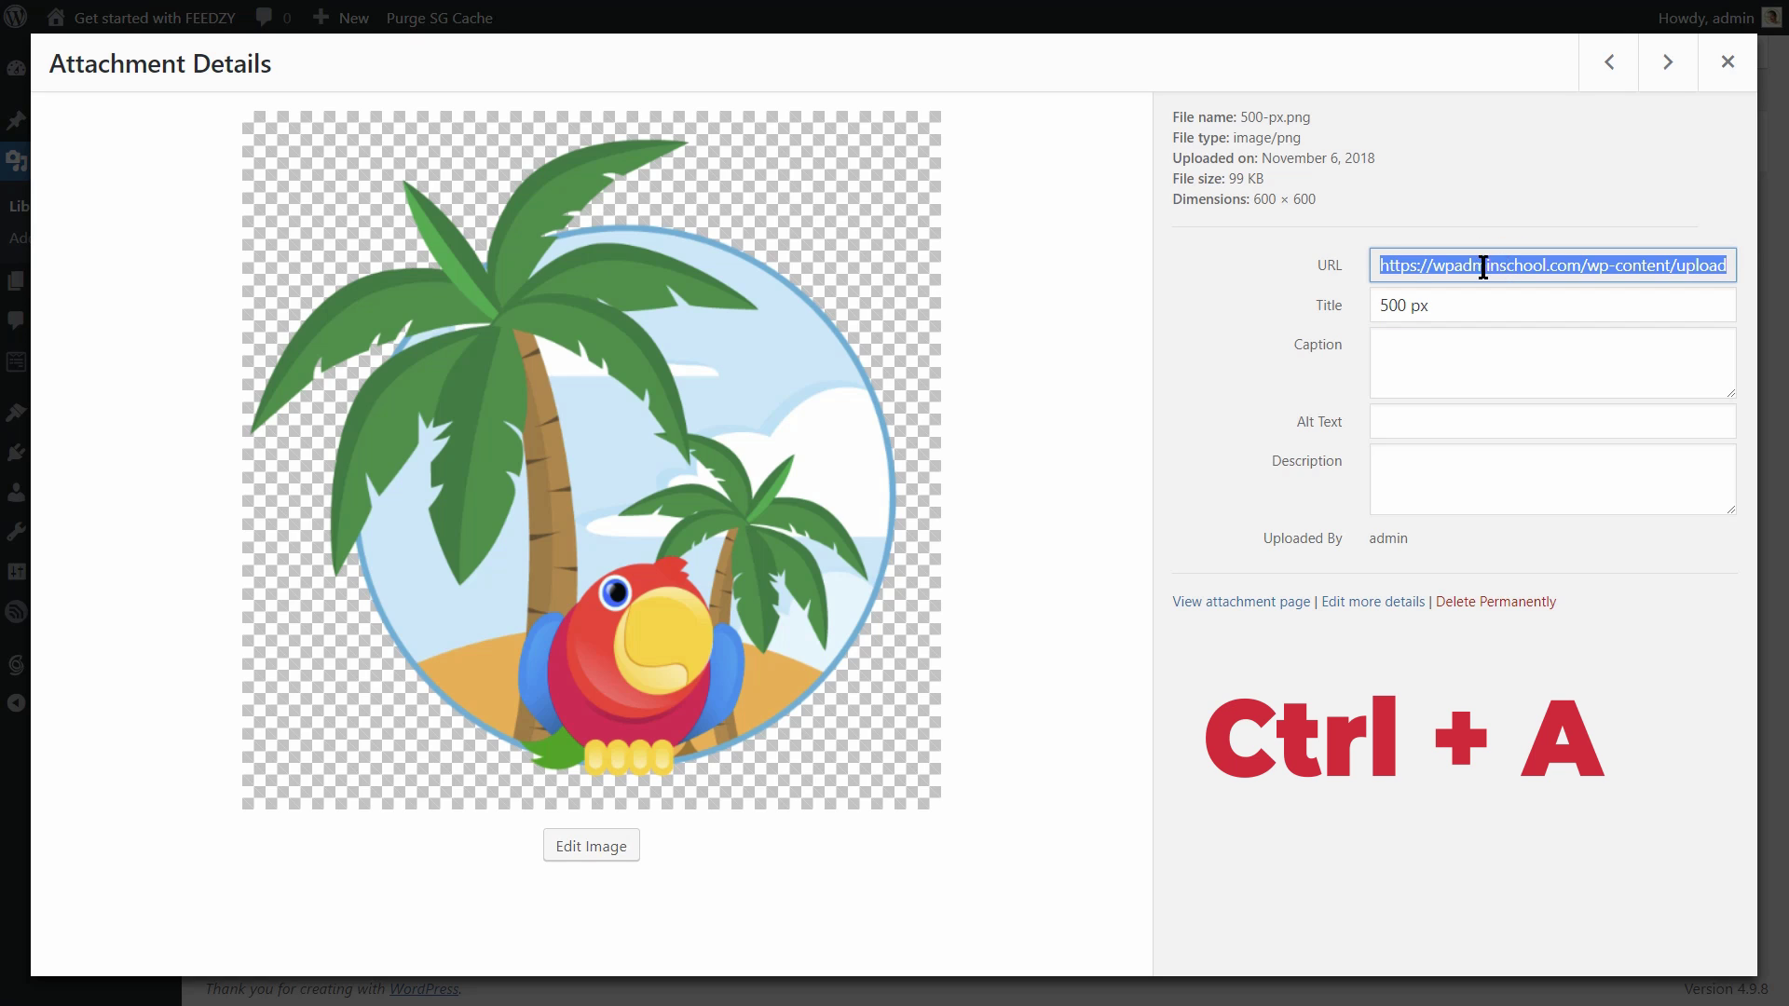
{"action": "right_click", "coordinate": [1488, 270]}
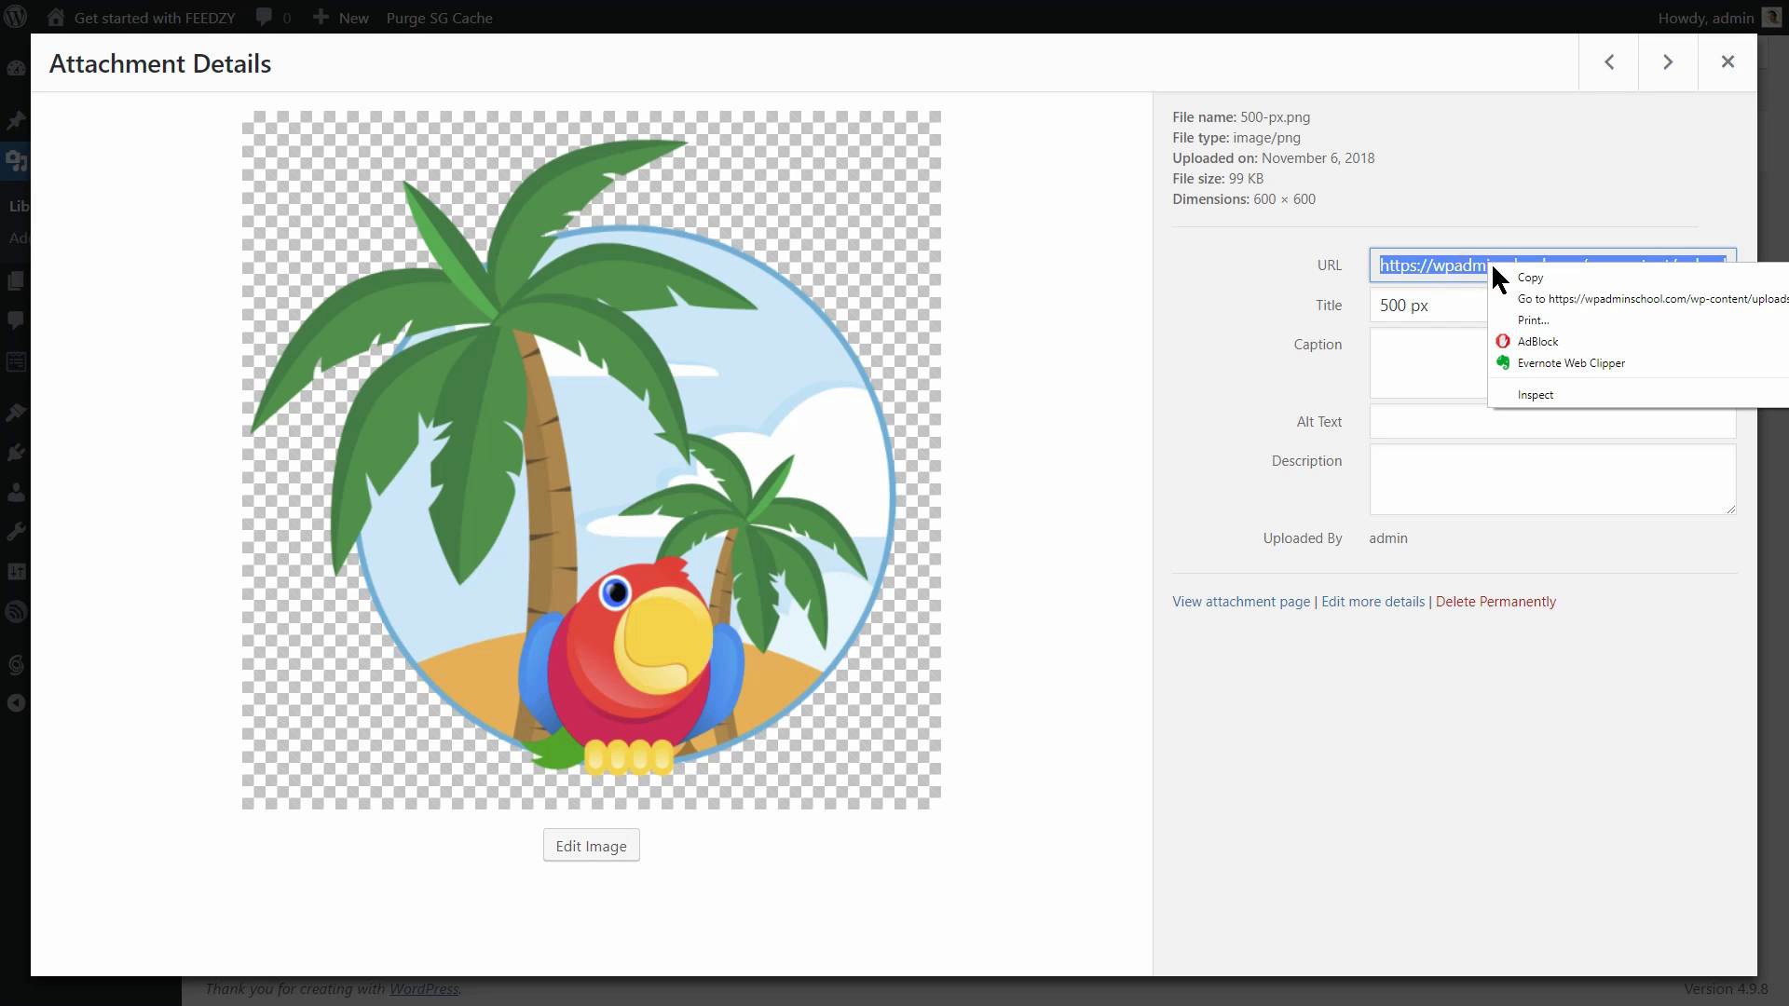
{"action": "left_click", "coordinate": [1527, 279]}
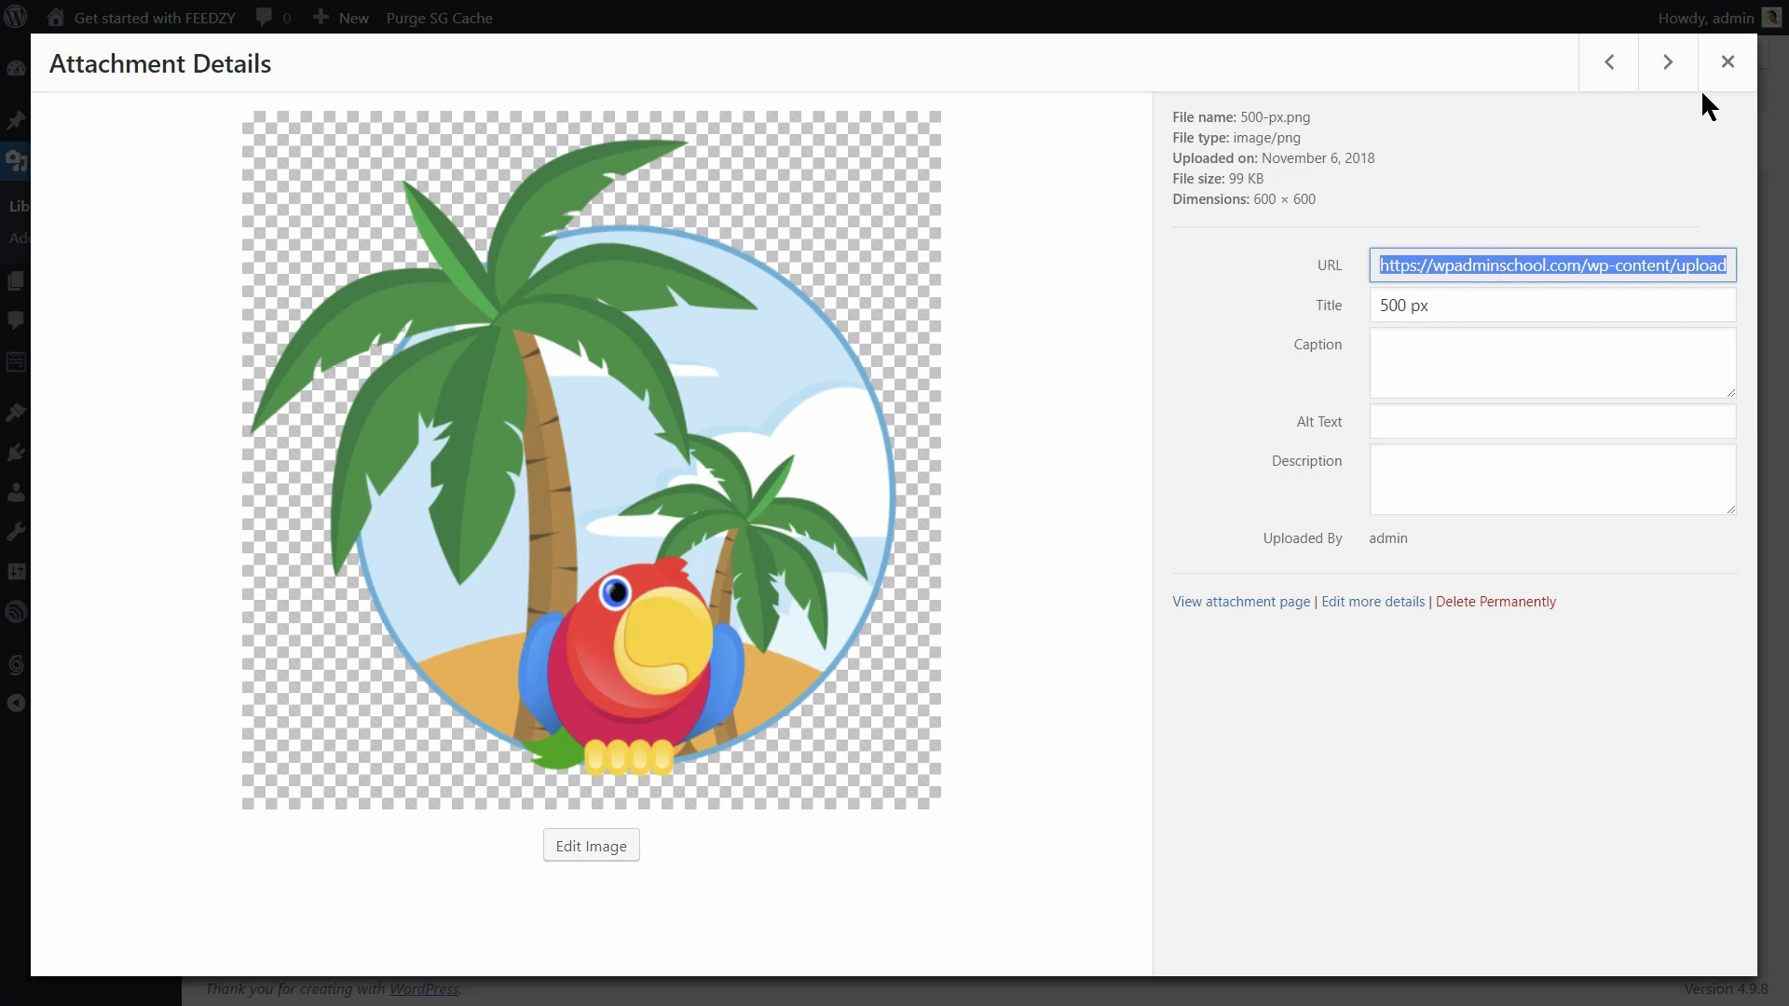
{"action": "left_click", "coordinate": [1728, 62]}
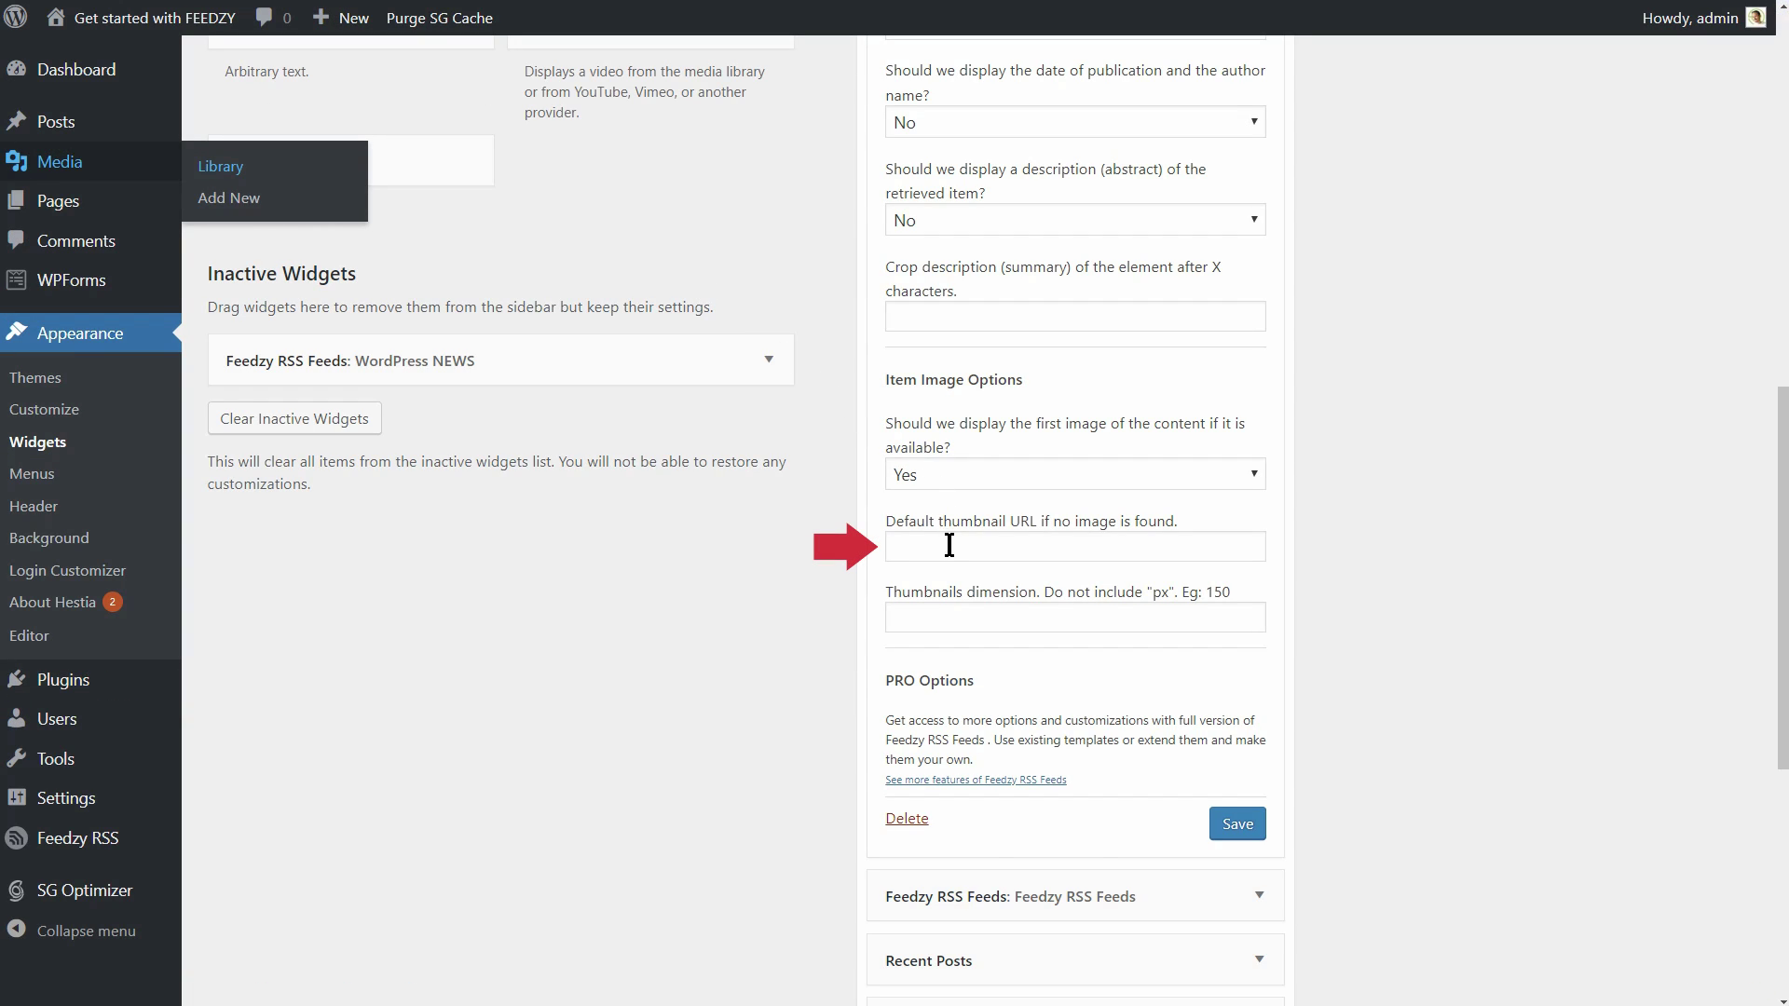
Step: Paste the parrot image URL as the widget's default thumbnail and save
{"action": "right_click", "coordinate": [949, 545]}
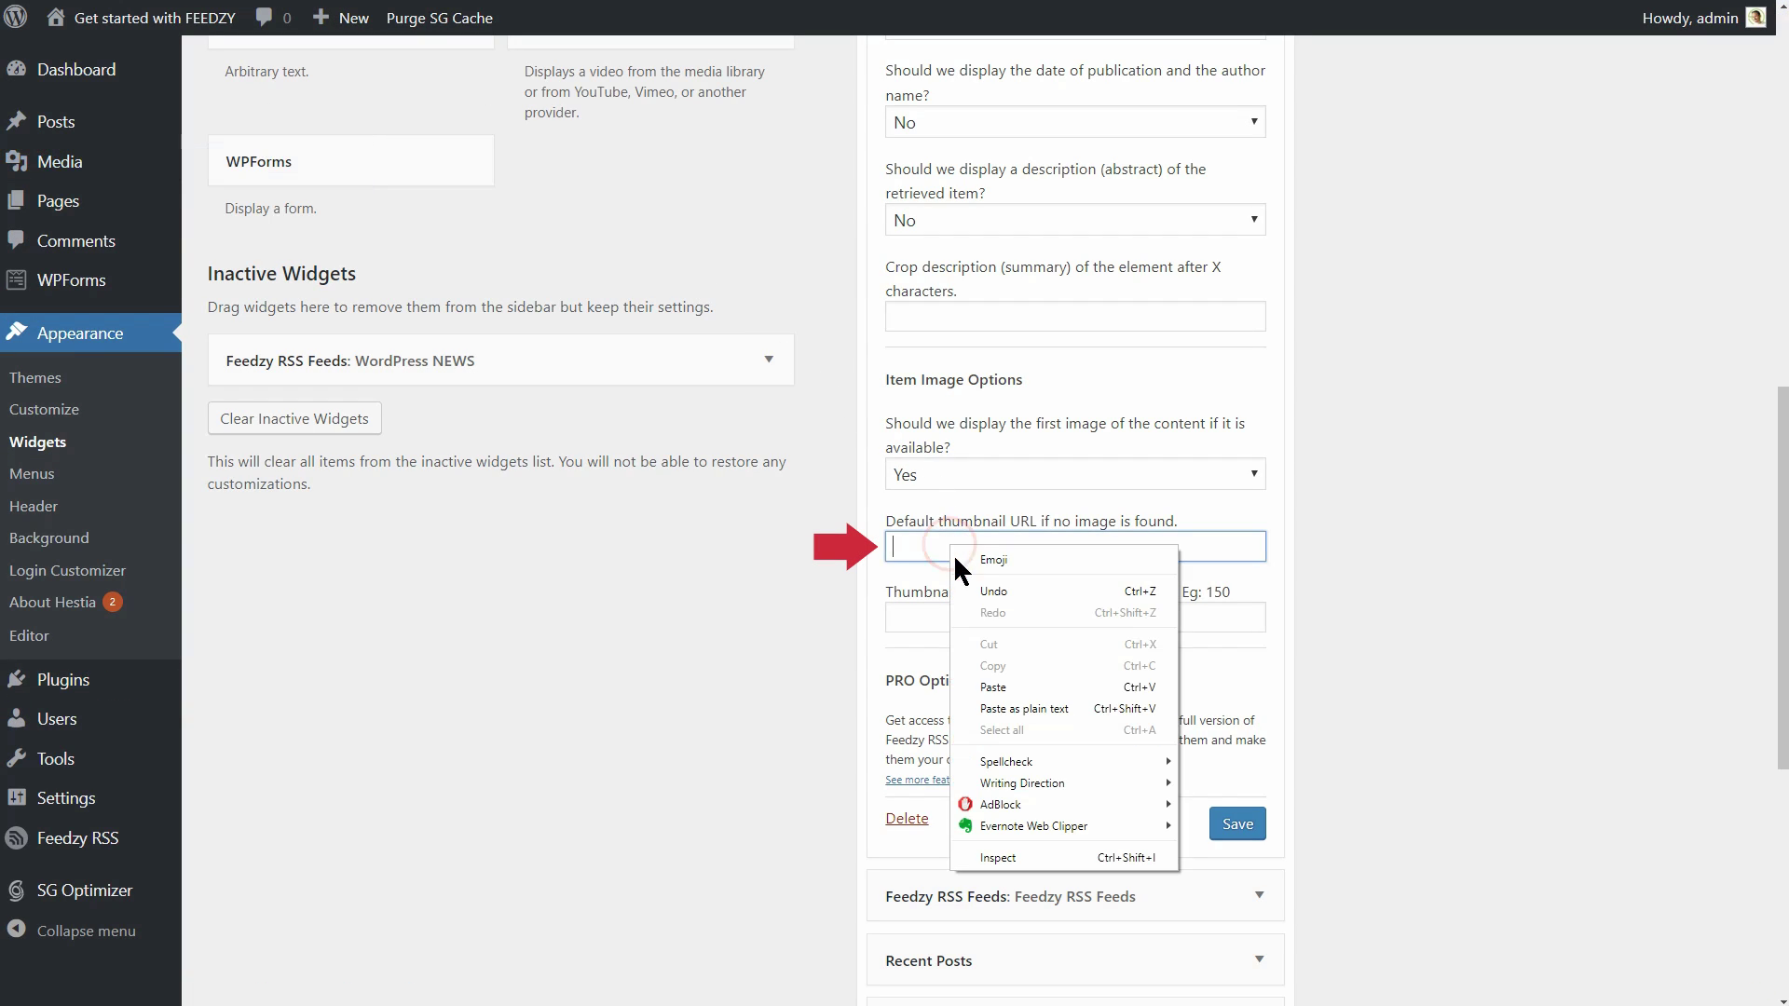
{"action": "left_click", "coordinate": [1005, 678]}
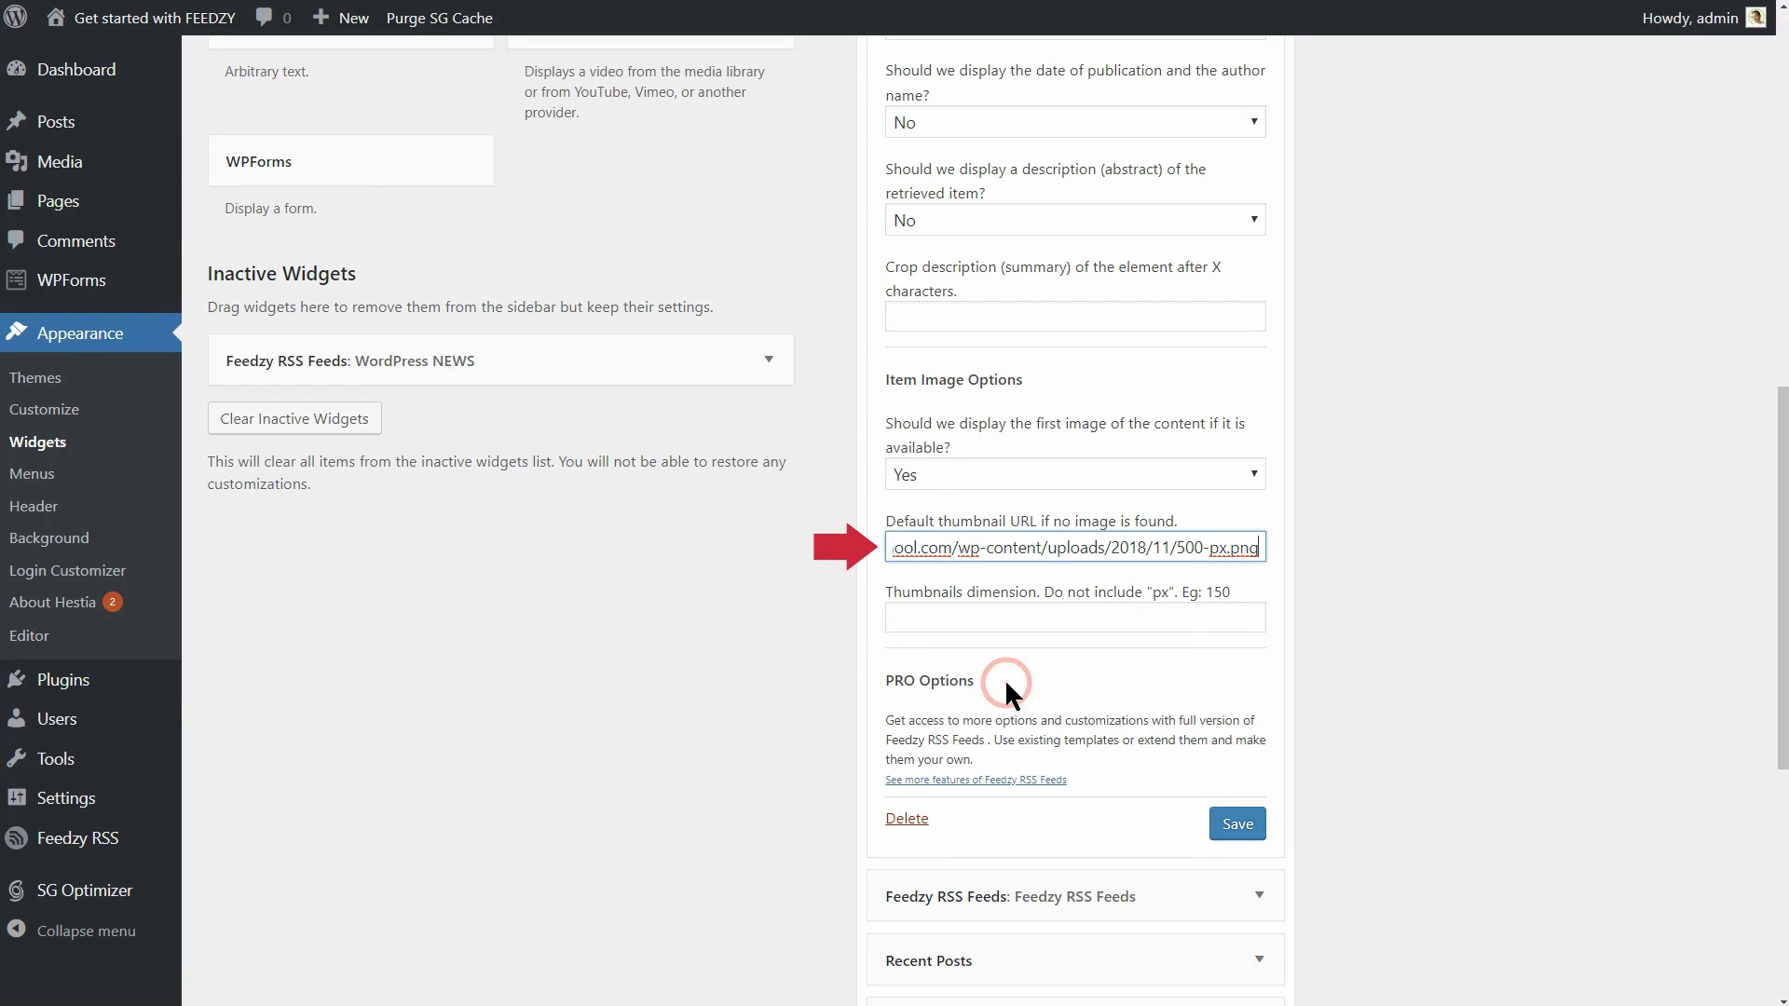
{"action": "left_click", "coordinate": [965, 620]}
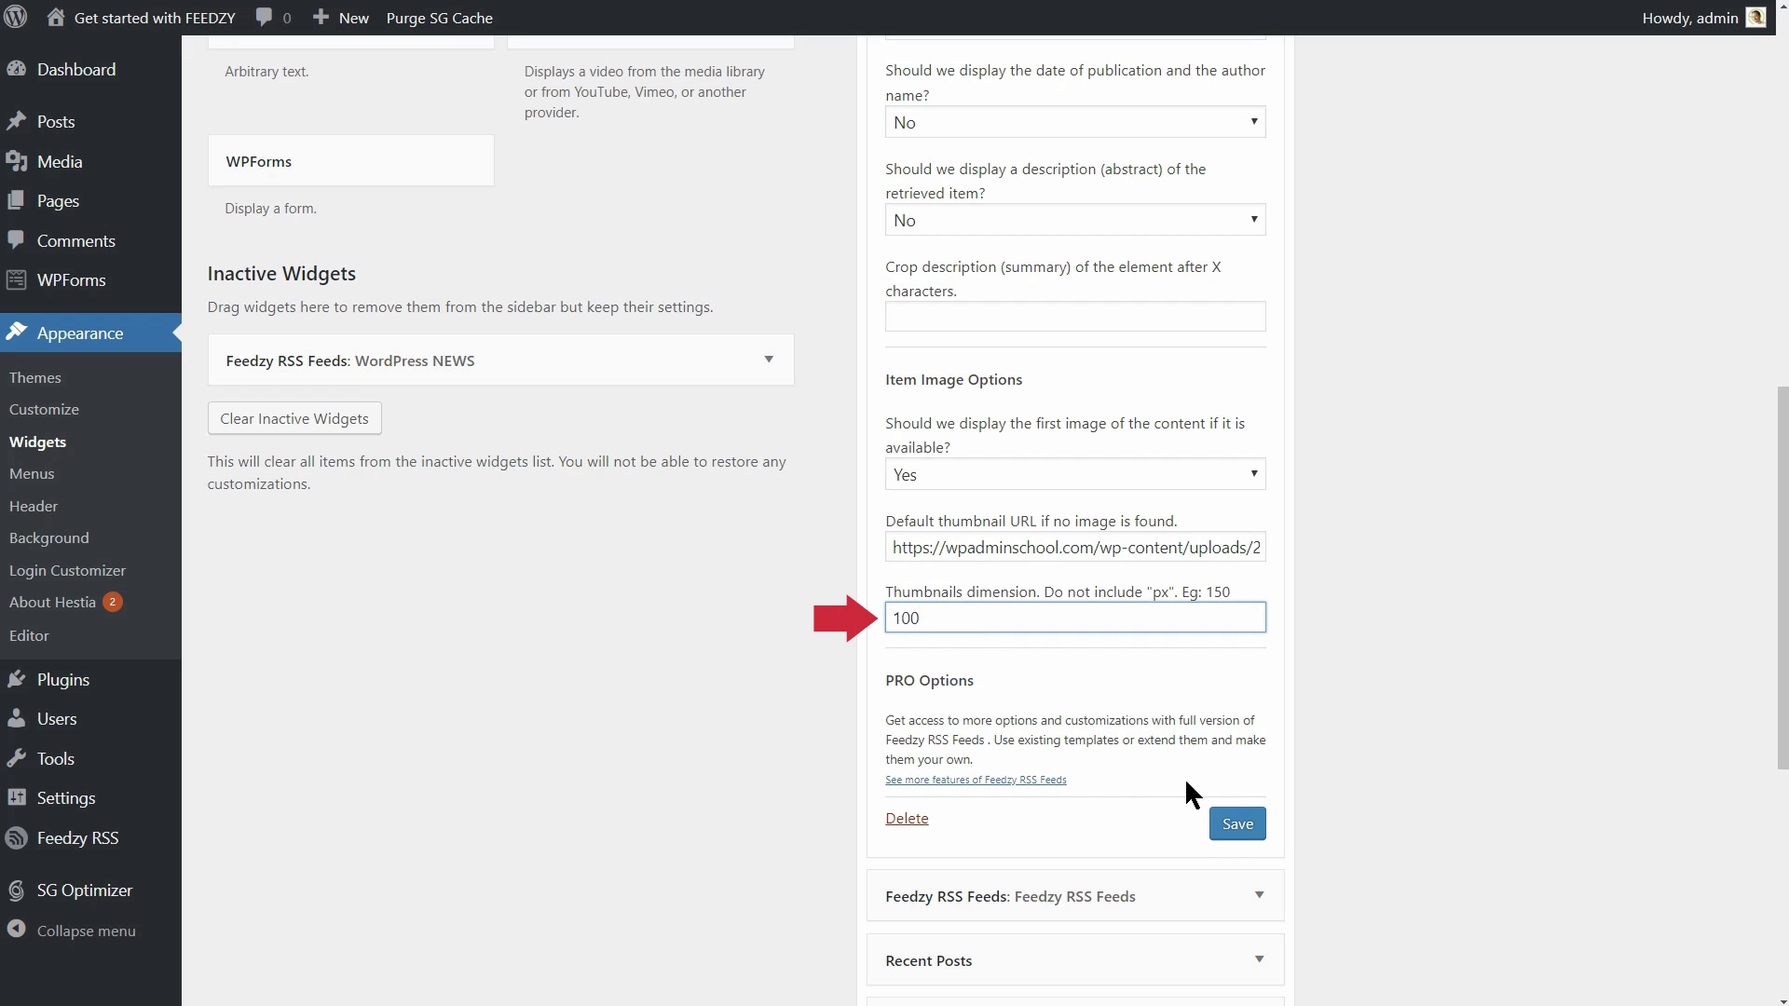
{"action": "left_click", "coordinate": [1237, 827]}
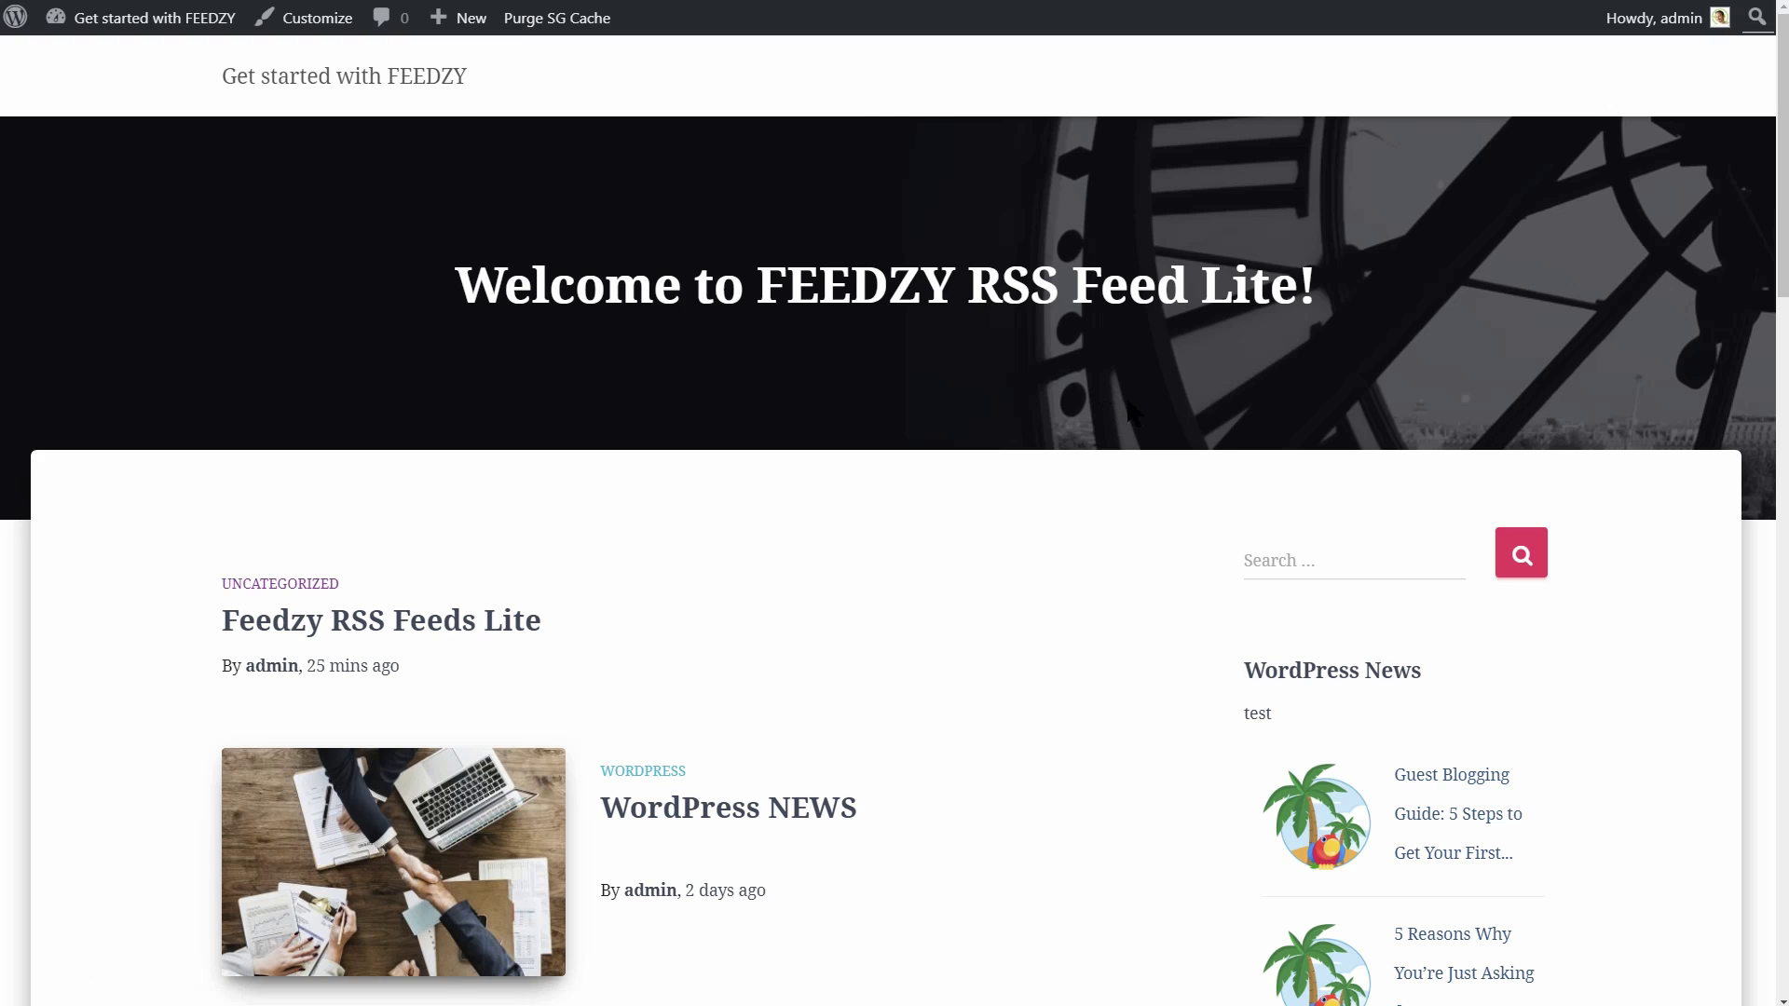
Step: Change the thumbnail dimension from 100 to 30 and title trim from 50 to 25, saving each
{"action": "scroll", "coordinate": [1126, 395], "scroll_direction": "down", "scroll_amount": 2}
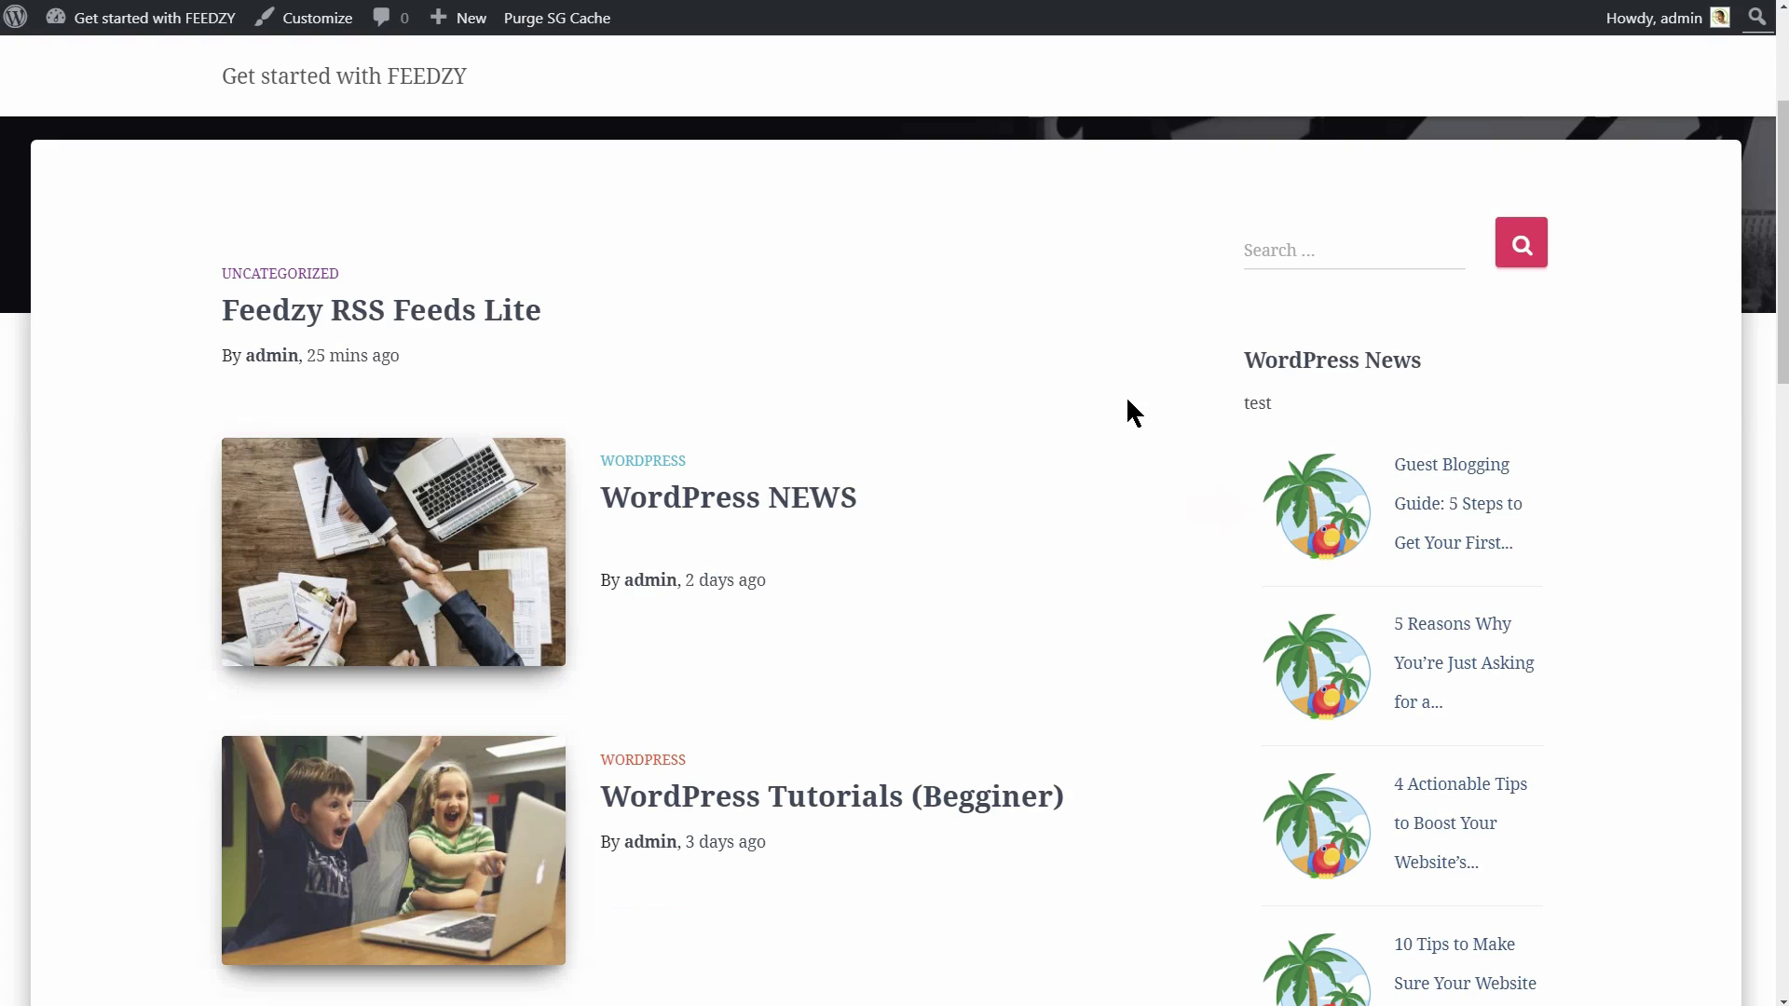
{"action": "scroll", "coordinate": [1125, 395], "scroll_direction": "down", "scroll_amount": 2}
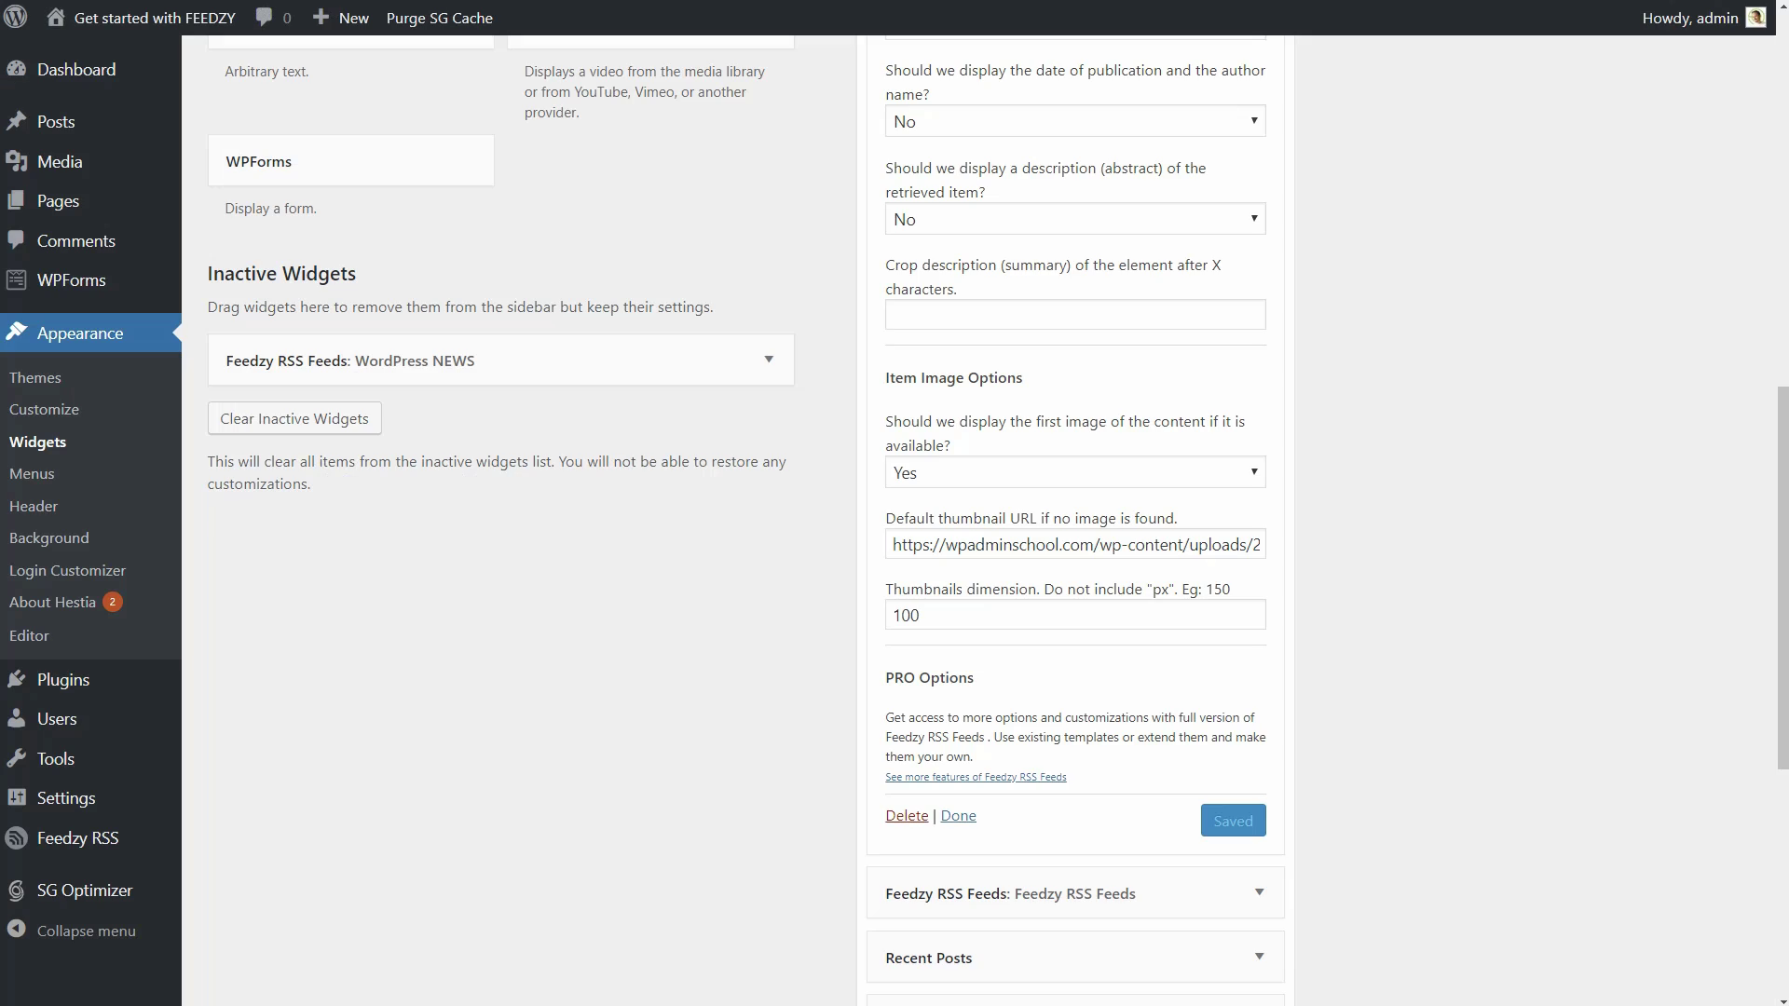
{"action": "double_click", "coordinate": [930, 619]}
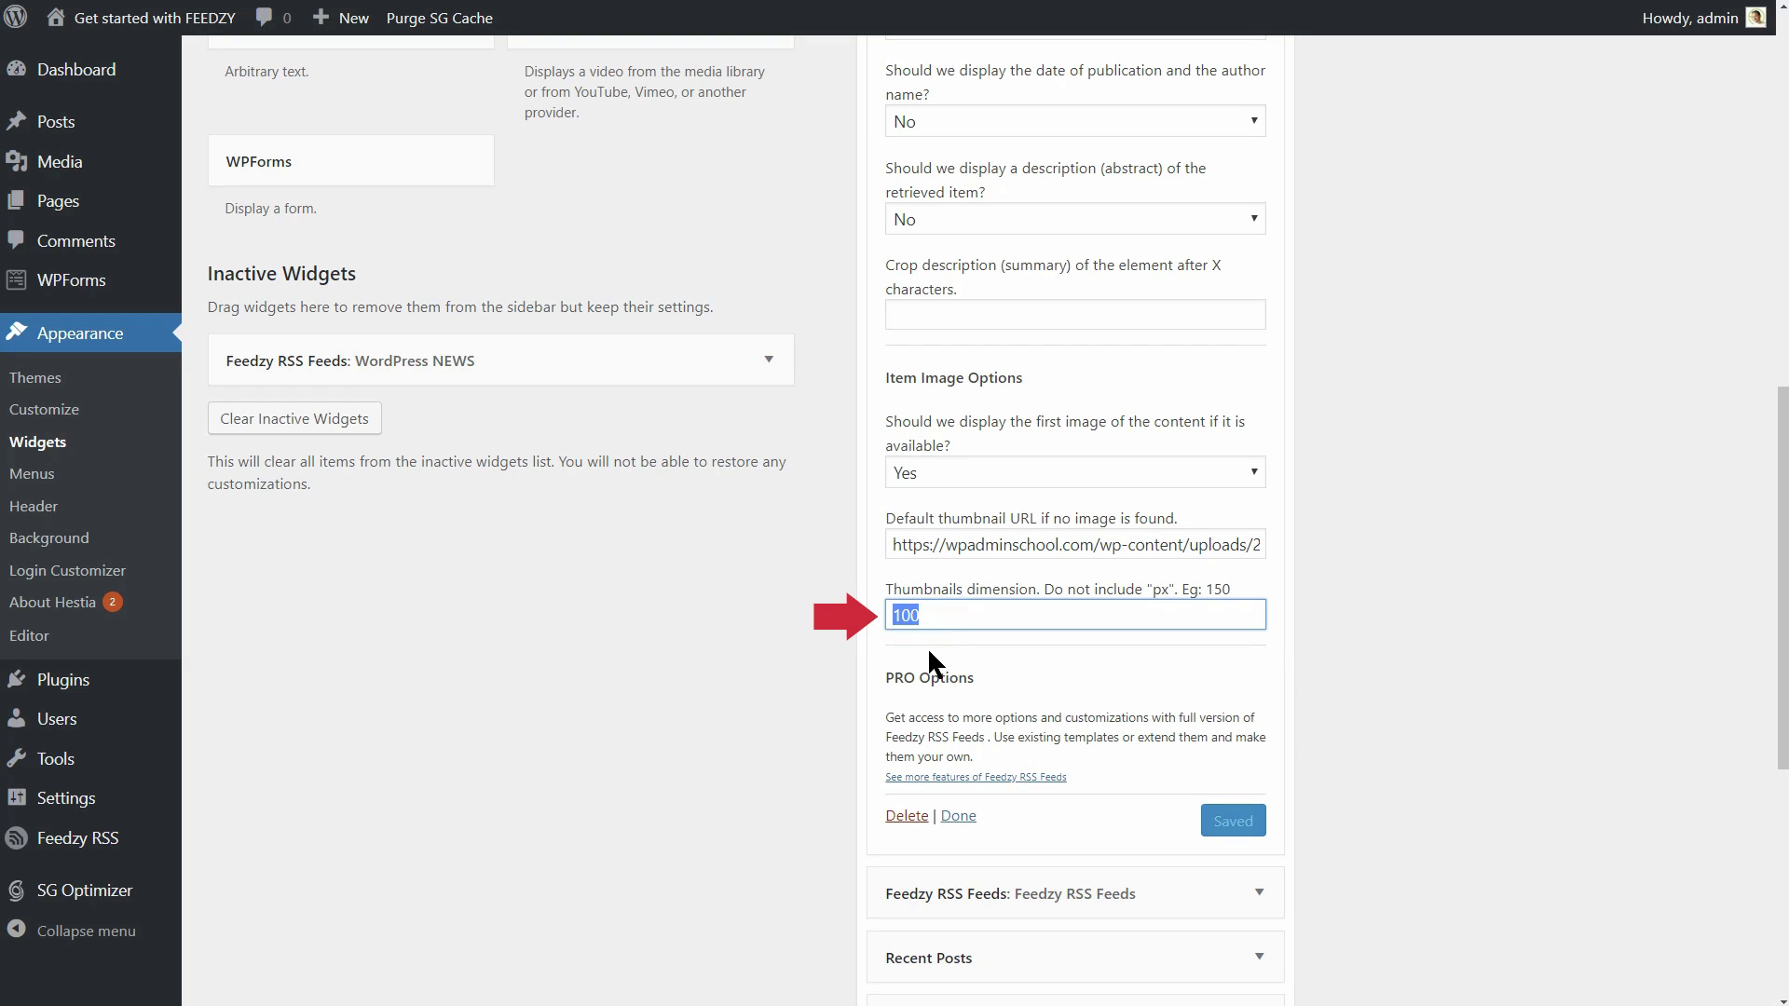
{"action": "type", "text": "30"}
{"action": "left_click", "coordinate": [1237, 821]}
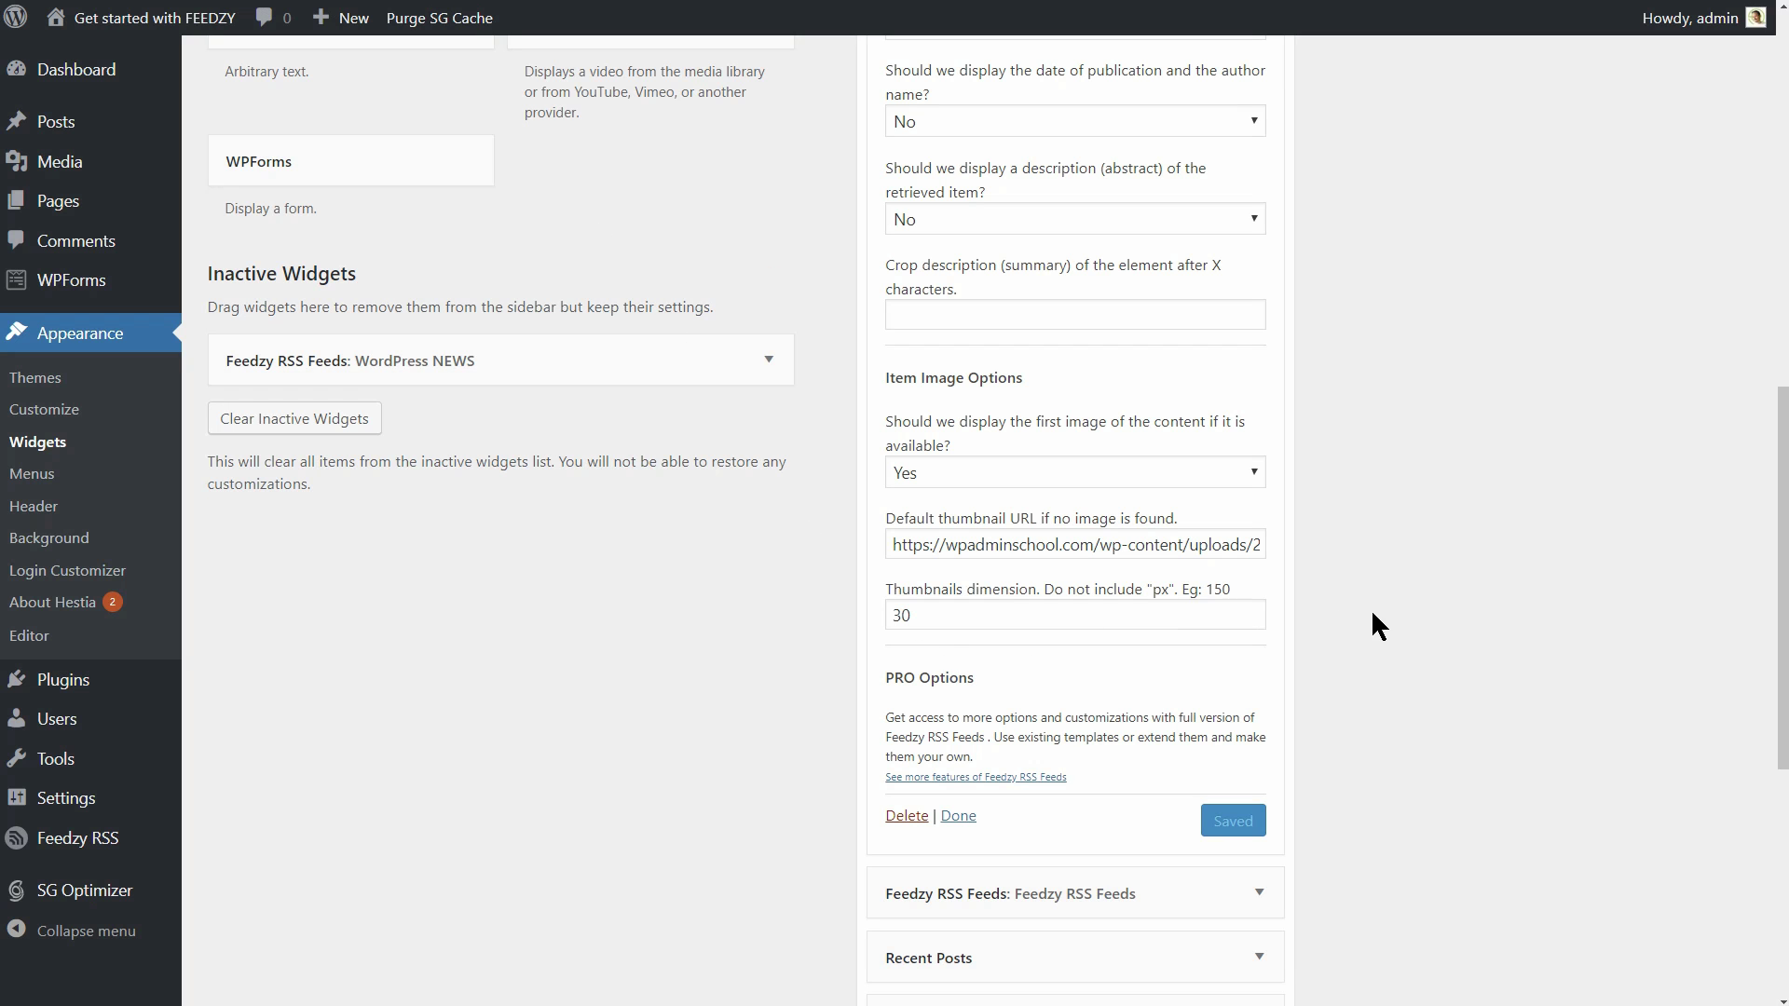
{"action": "scroll", "coordinate": [1372, 587], "scroll_direction": "up", "scroll_amount": 2}
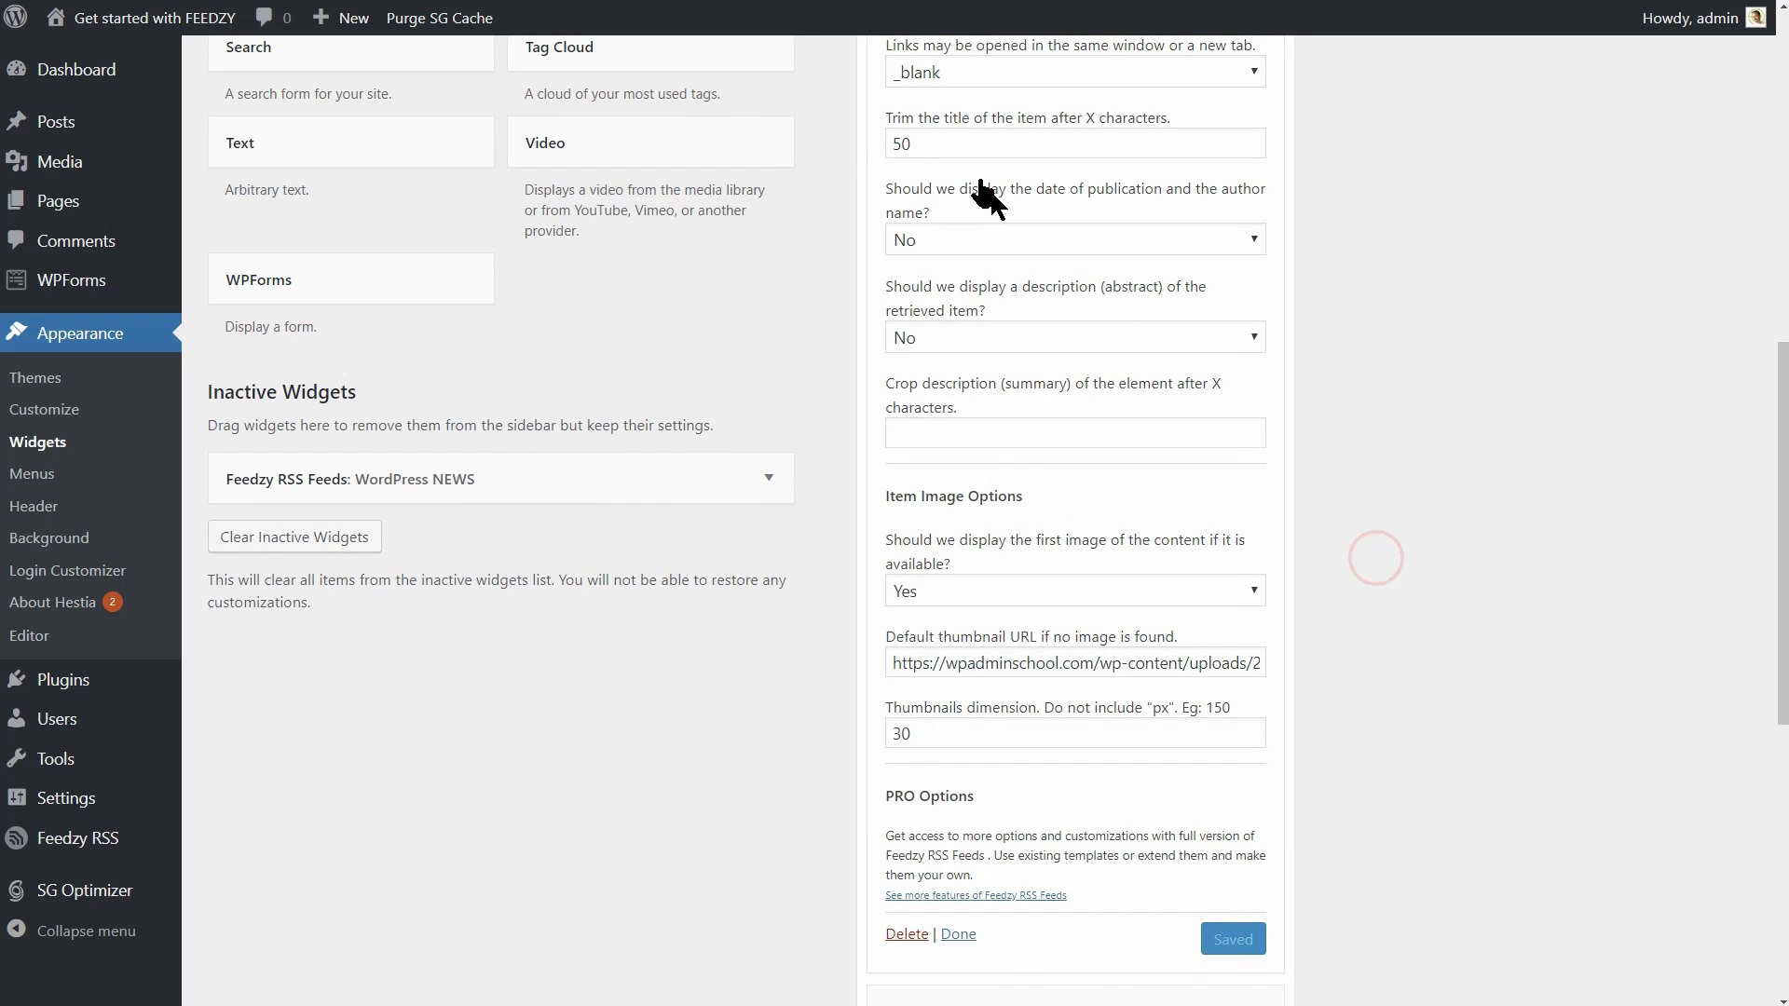
{"action": "double_click", "coordinate": [939, 144]}
{"action": "type", "text": "25"}
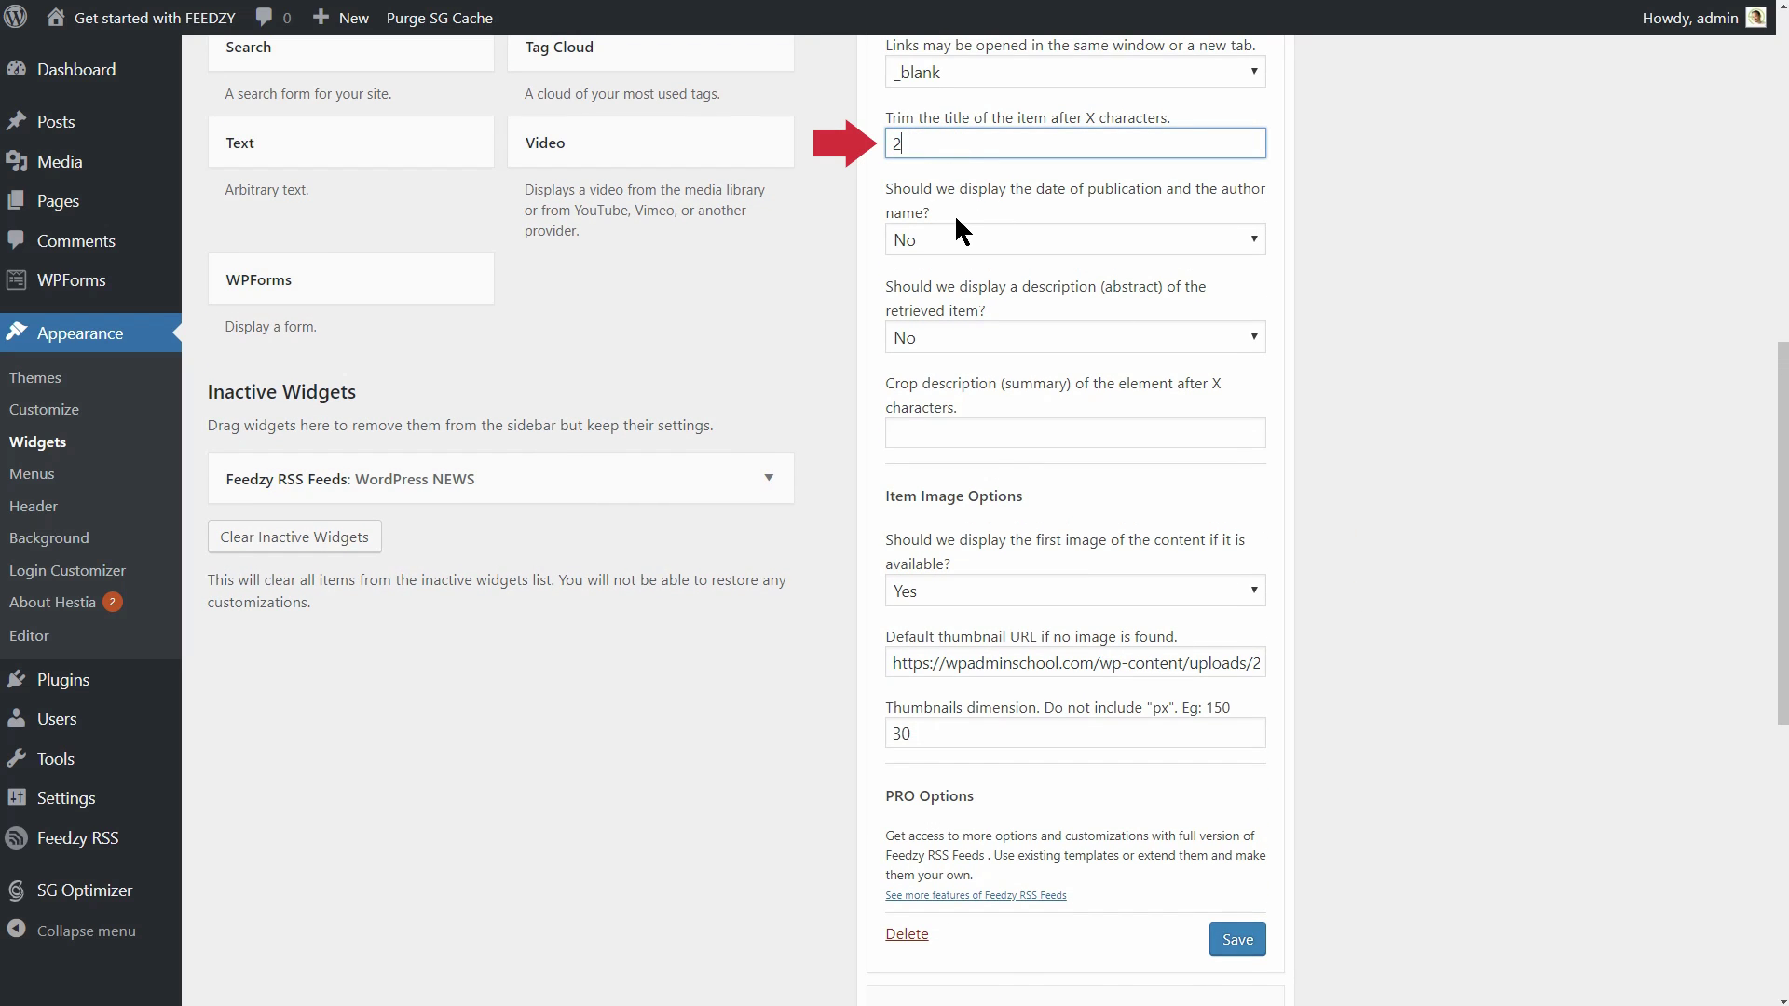
{"action": "left_click", "coordinate": [1243, 939]}
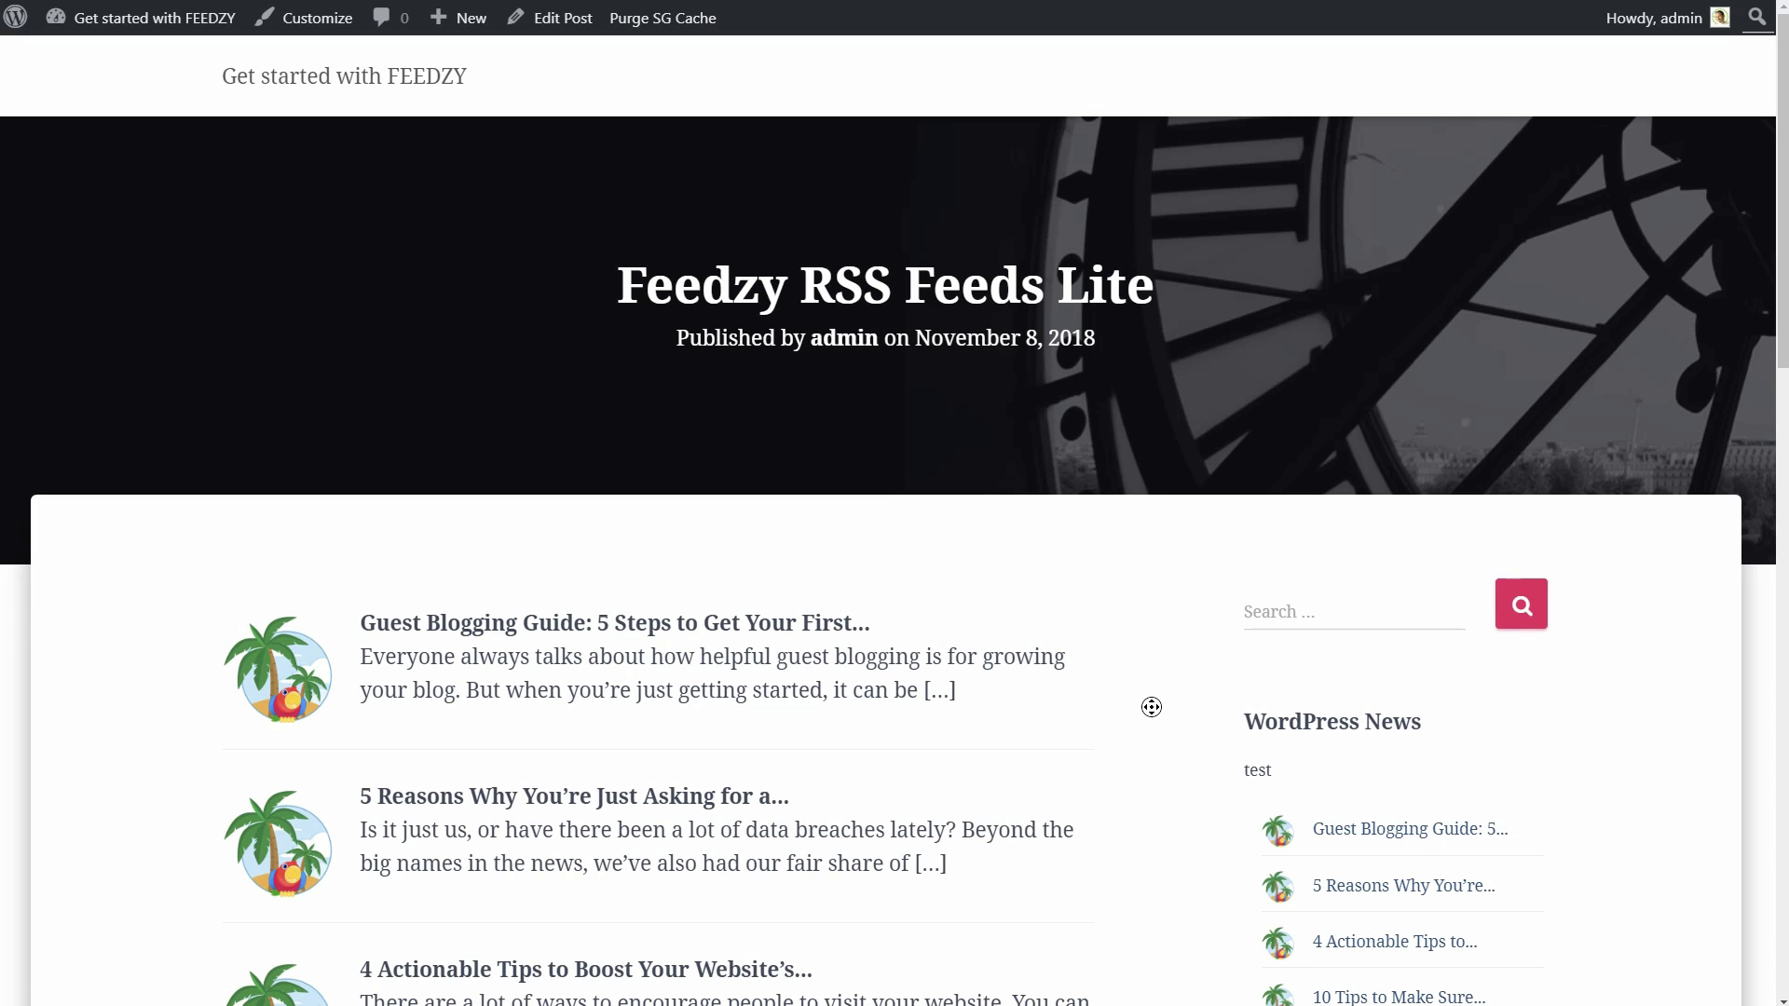
Step: Scroll the Feedzy RSS Feeds Lite post down to the sidebar's parrot-thumbnail feed widgets
{"action": "scroll", "coordinate": [1154, 714], "scroll_direction": "down", "scroll_amount": 1}
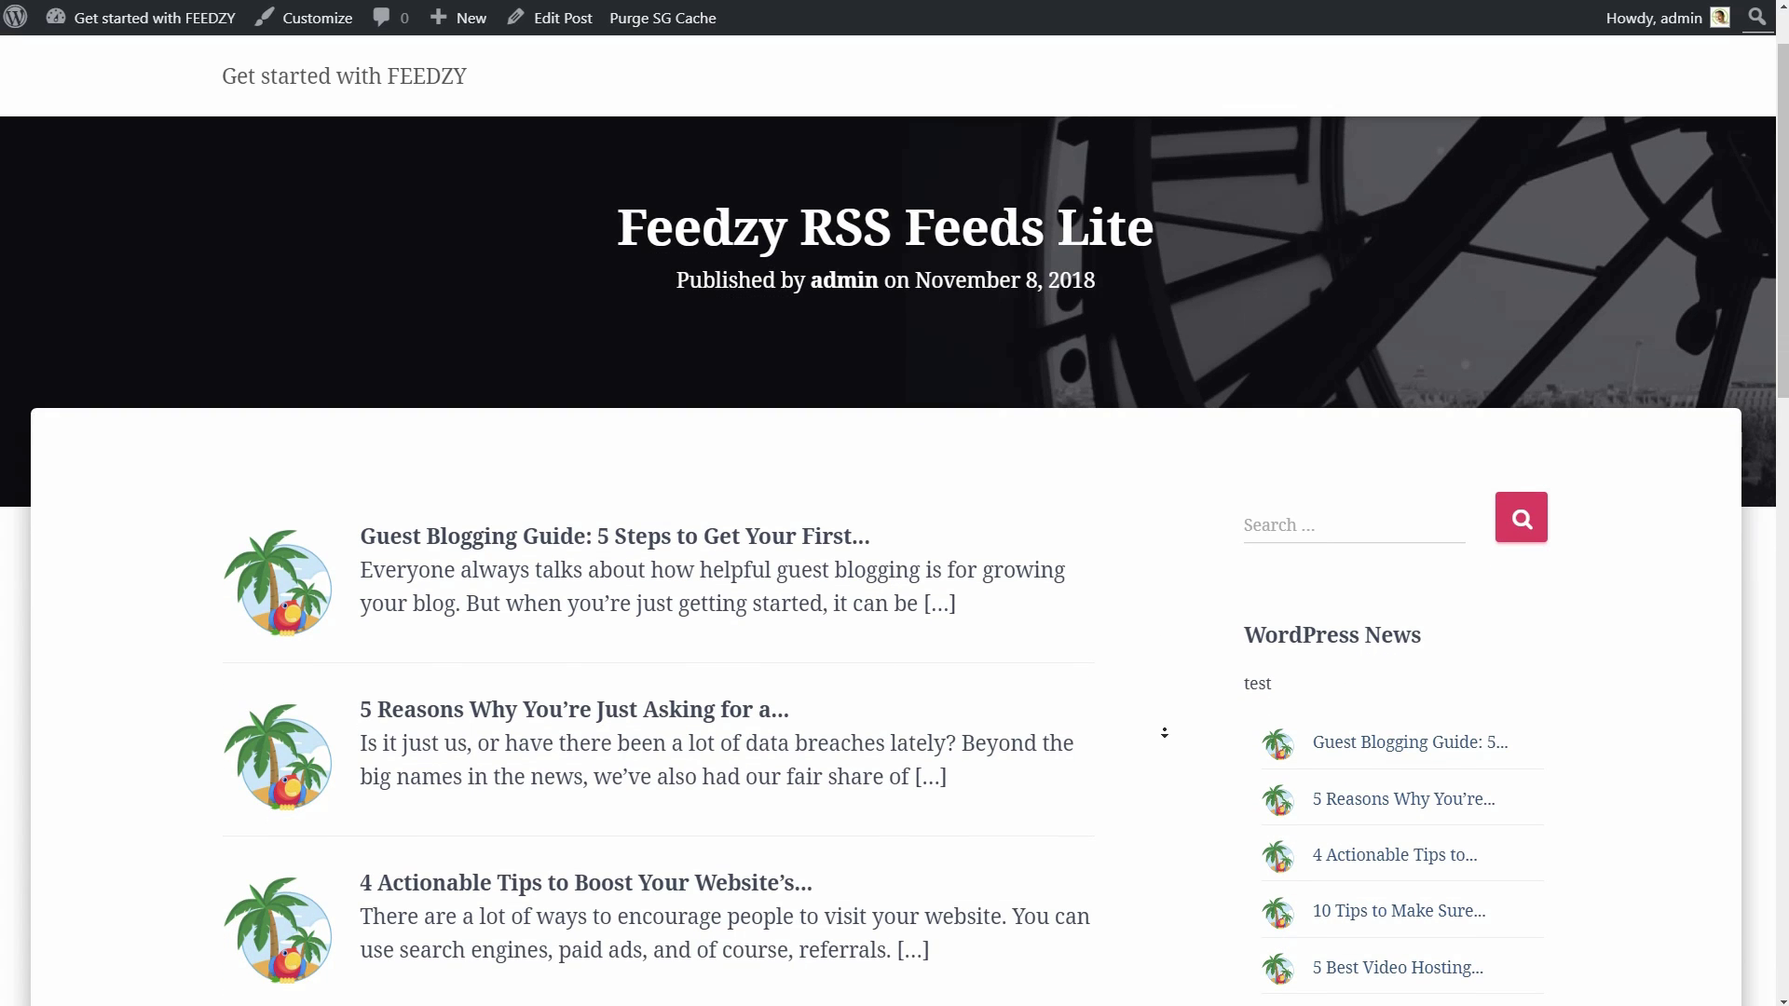
{"action": "scroll", "coordinate": [1165, 735], "scroll_direction": "down", "scroll_amount": 1}
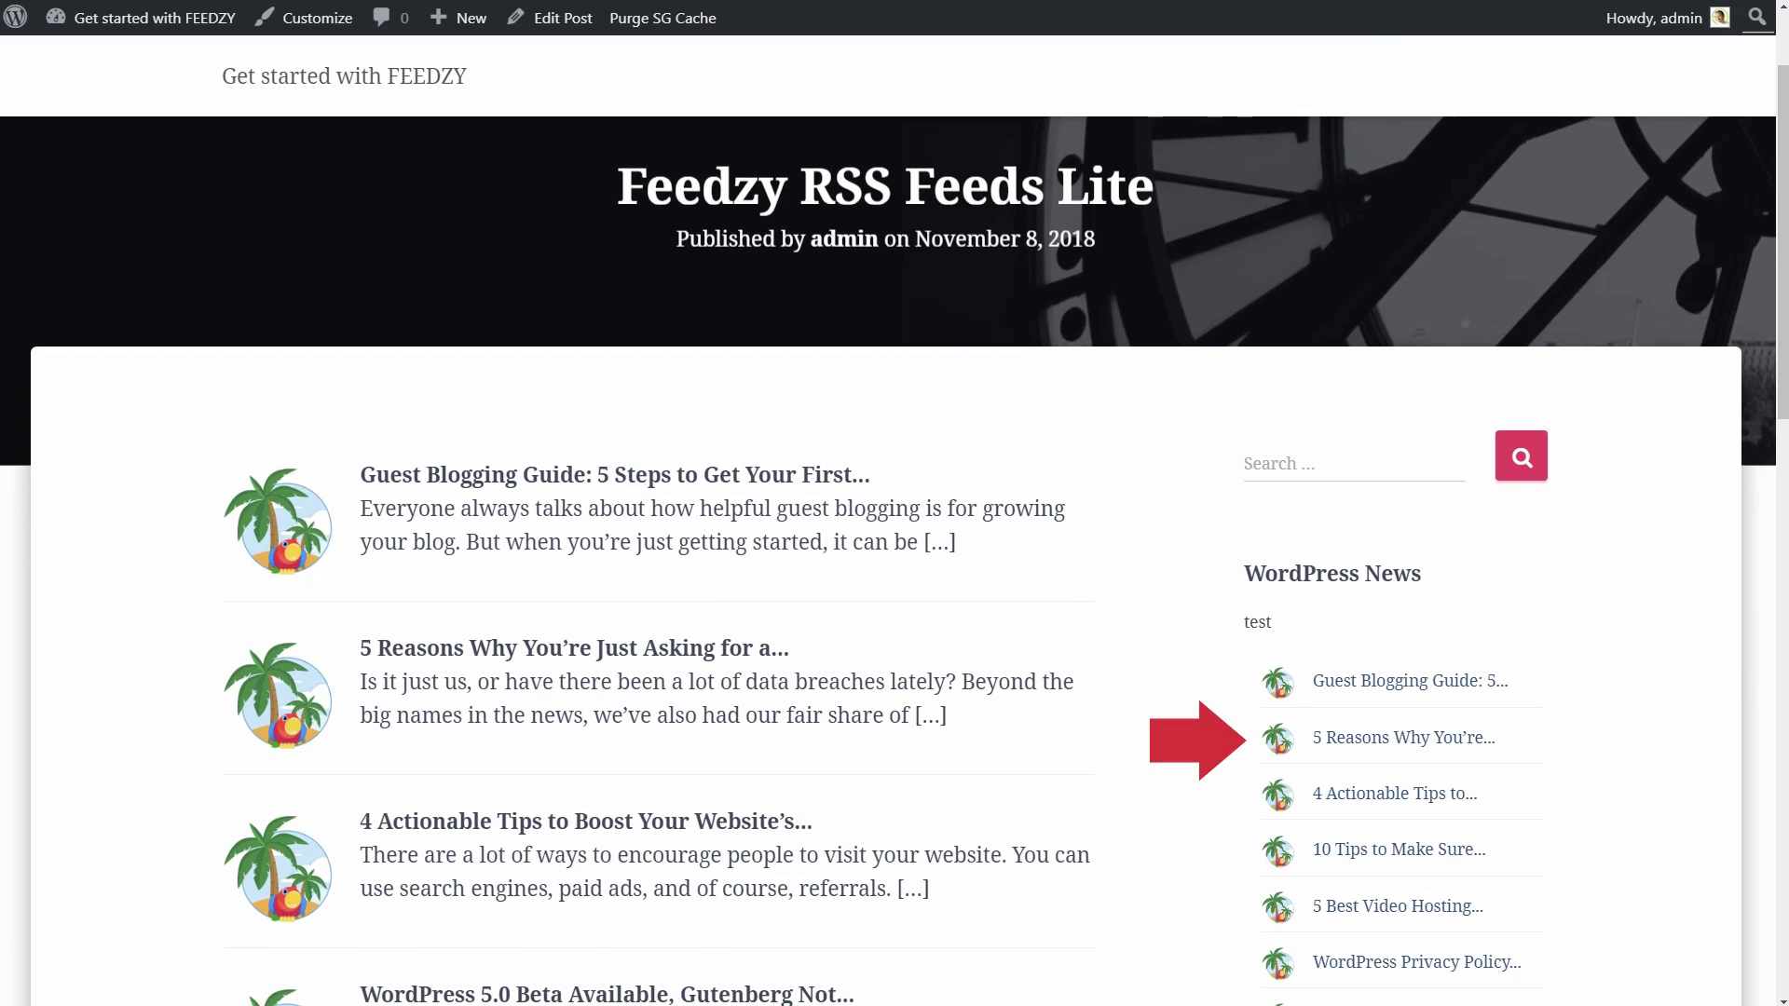
{"action": "scroll", "coordinate": [885, 559], "scroll_direction": "down", "scroll_amount": 1}
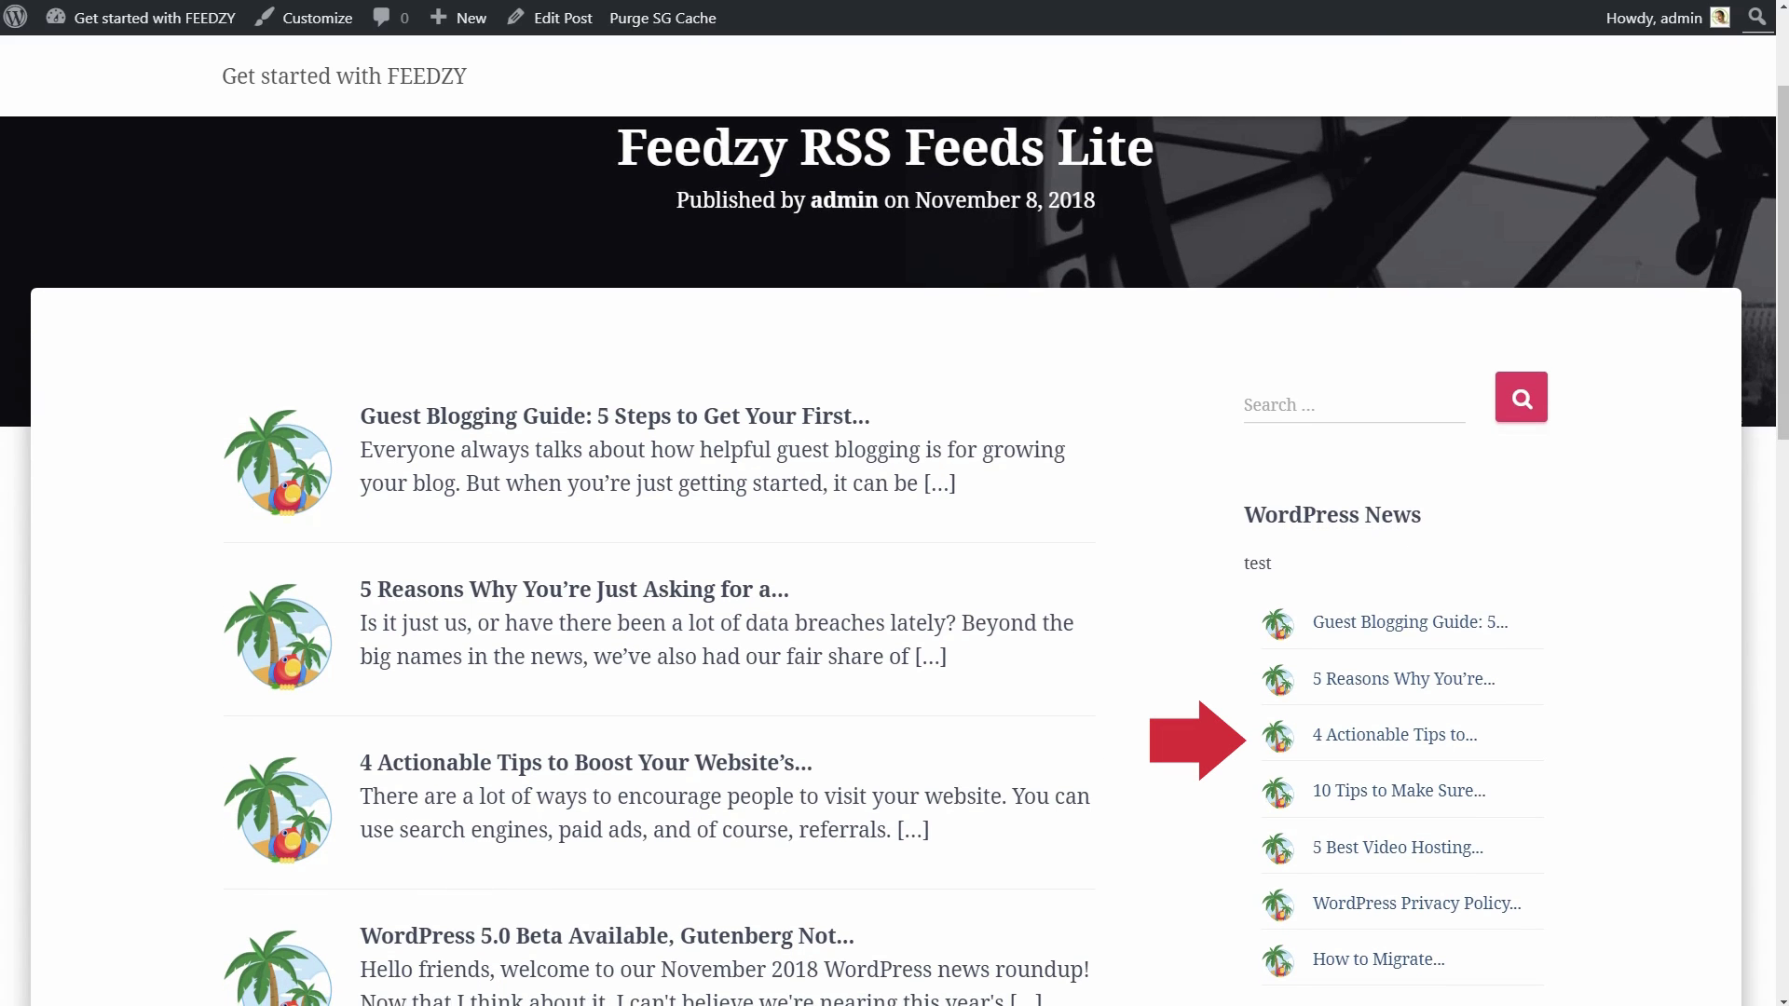
{"action": "scroll", "coordinate": [885, 559], "scroll_direction": "down", "scroll_amount": 1}
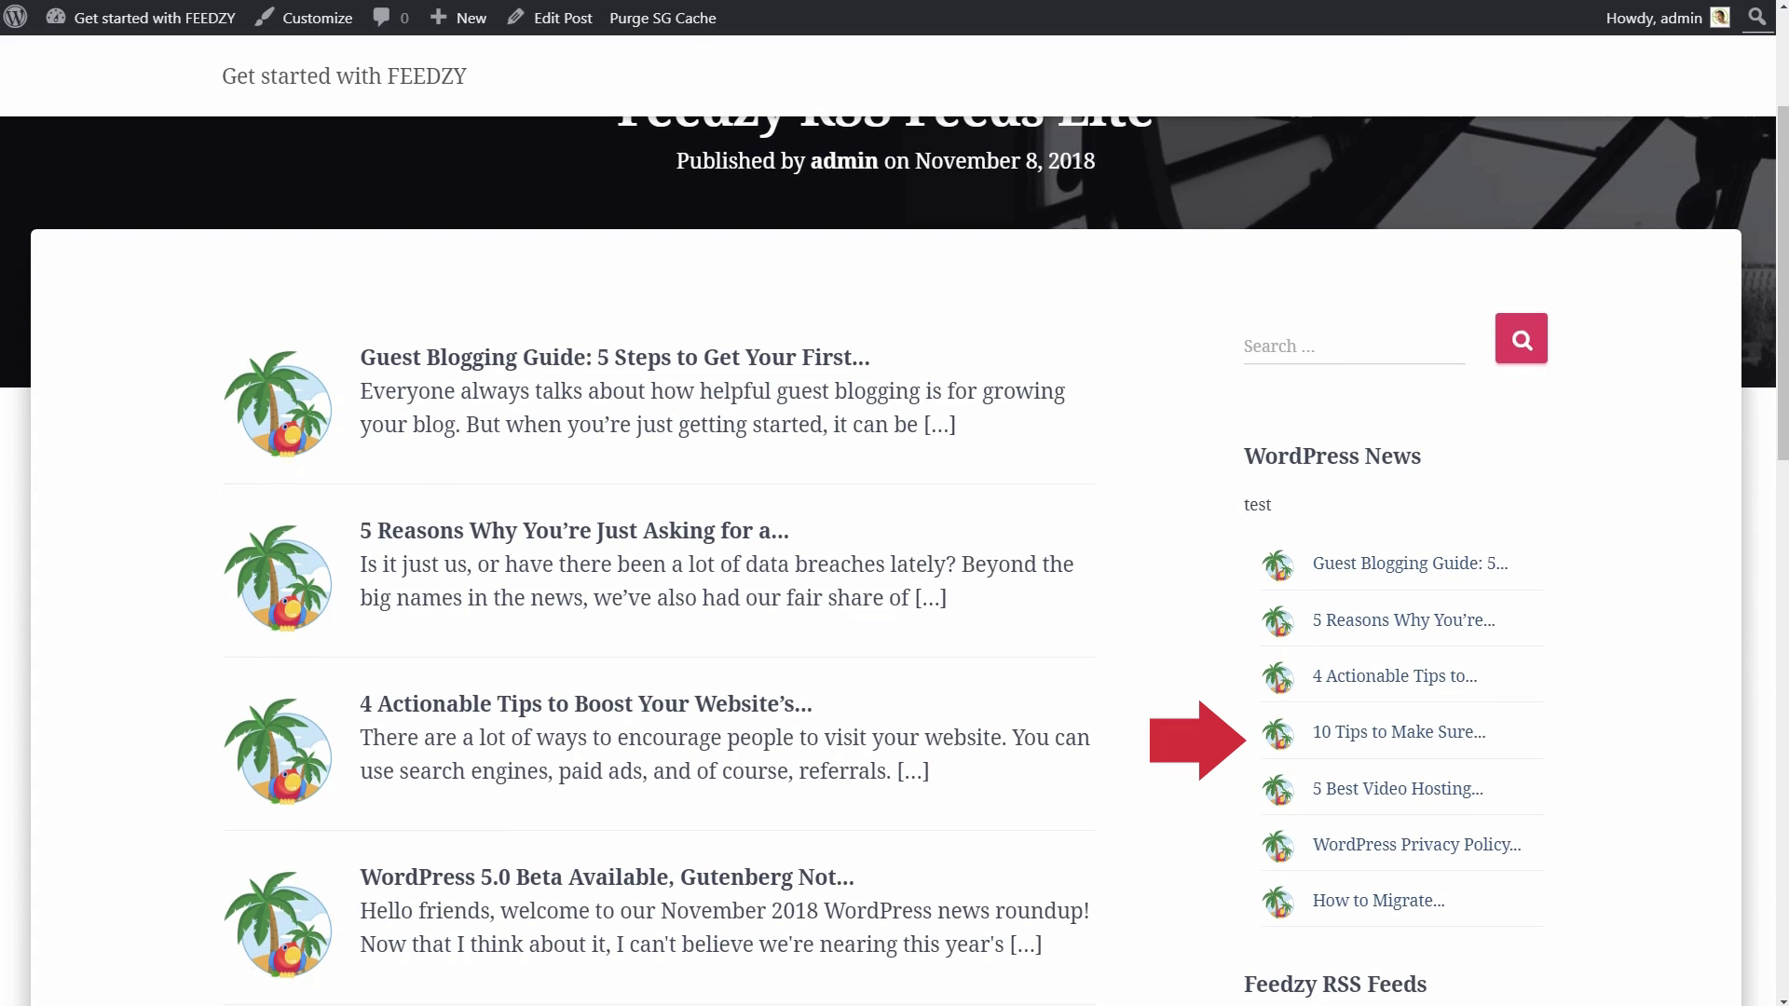
{"action": "scroll", "coordinate": [1165, 736], "scroll_direction": "down", "scroll_amount": 1}
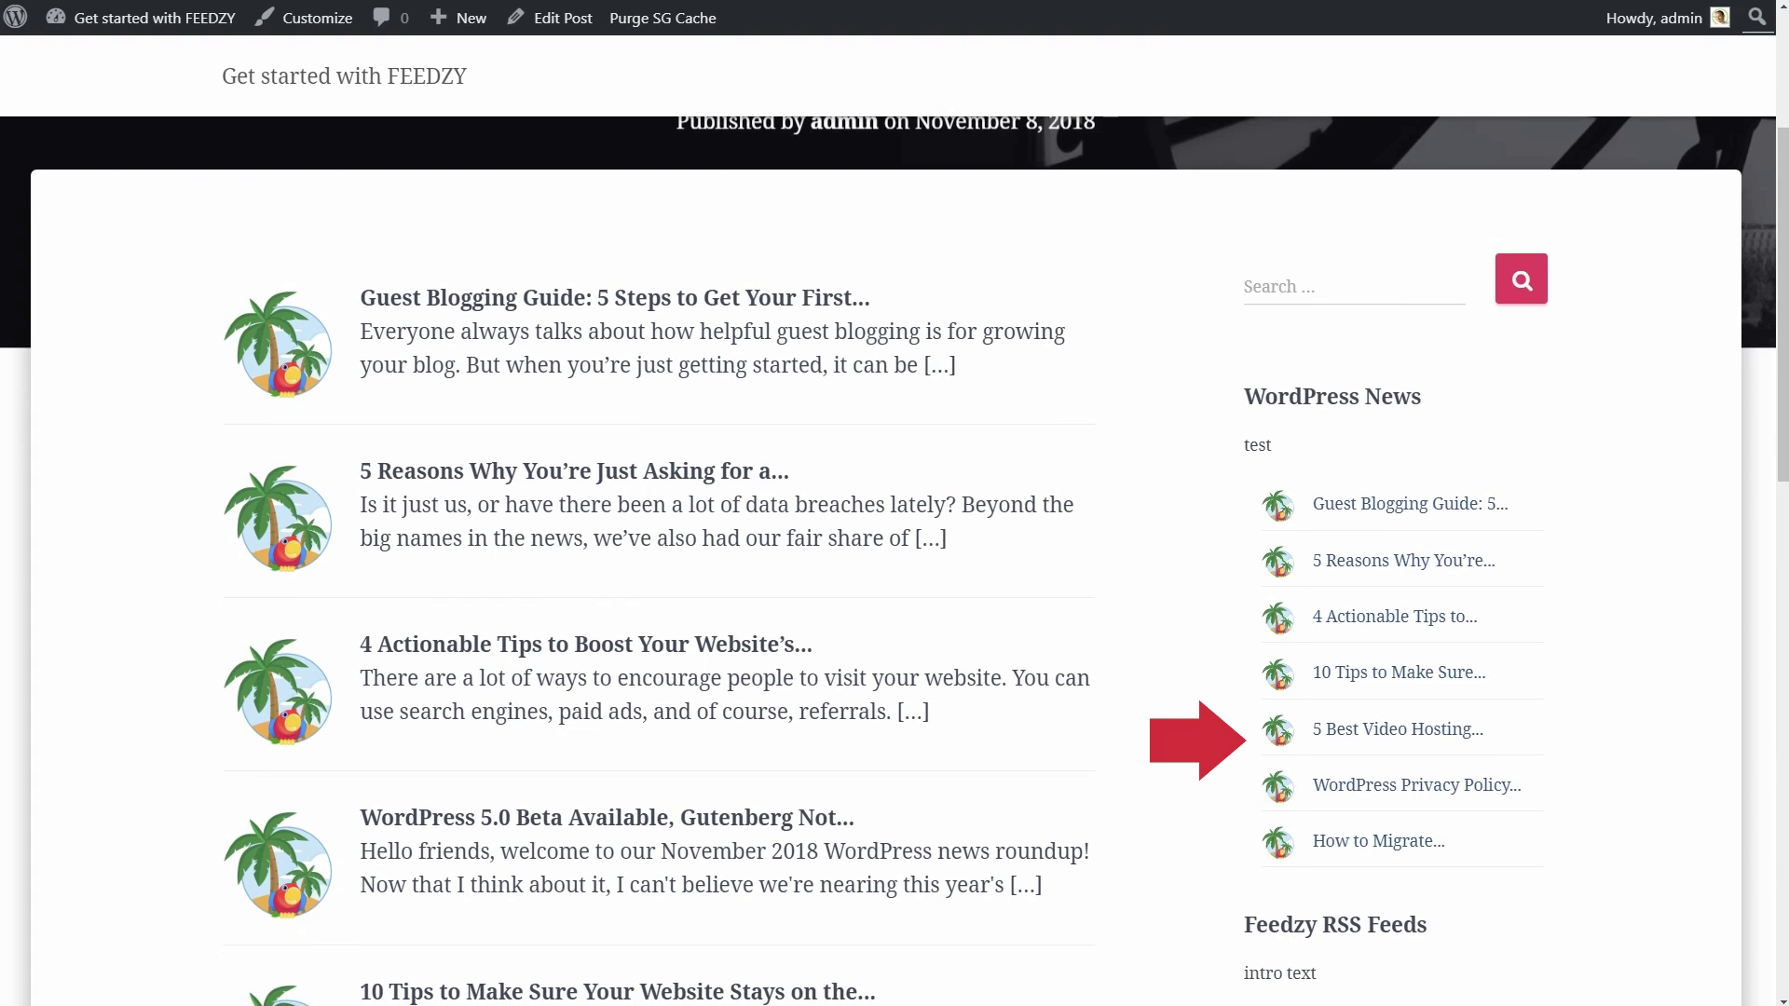
{"action": "scroll", "coordinate": [1166, 735], "scroll_direction": "down", "scroll_amount": 1}
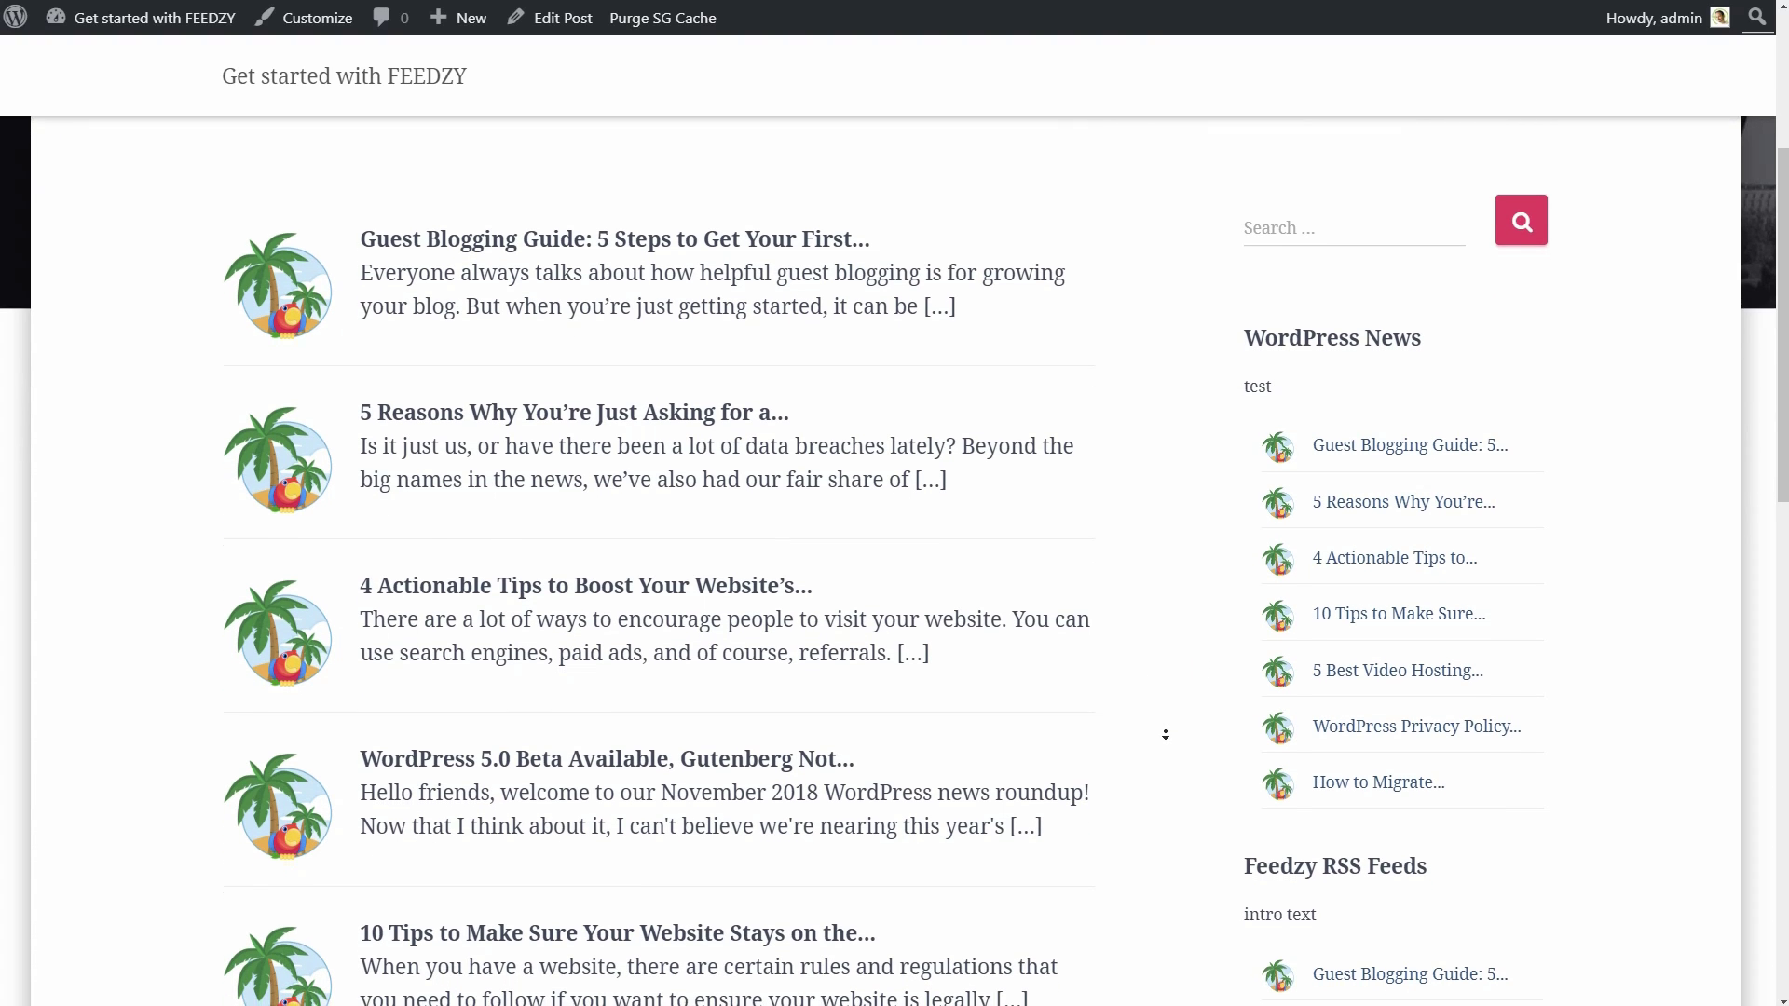
{"action": "scroll", "coordinate": [1166, 735], "scroll_direction": "down", "scroll_amount": 1}
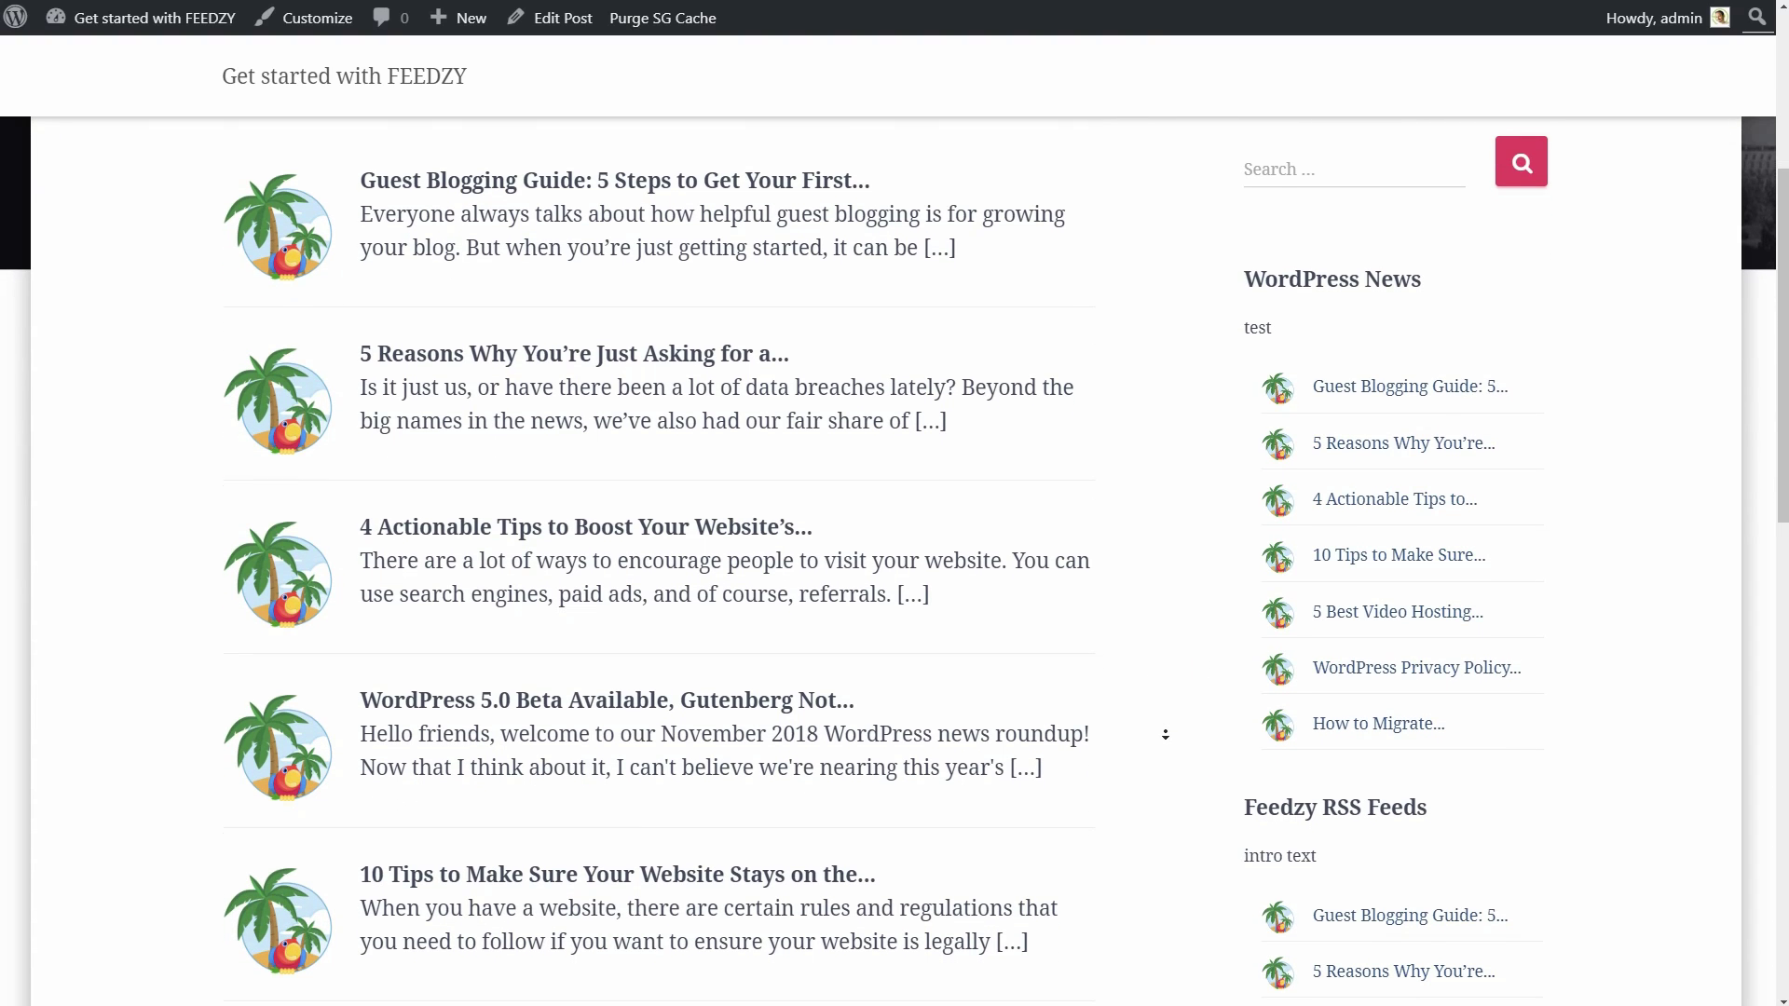
{"action": "scroll", "coordinate": [1166, 735], "scroll_direction": "down", "scroll_amount": 5}
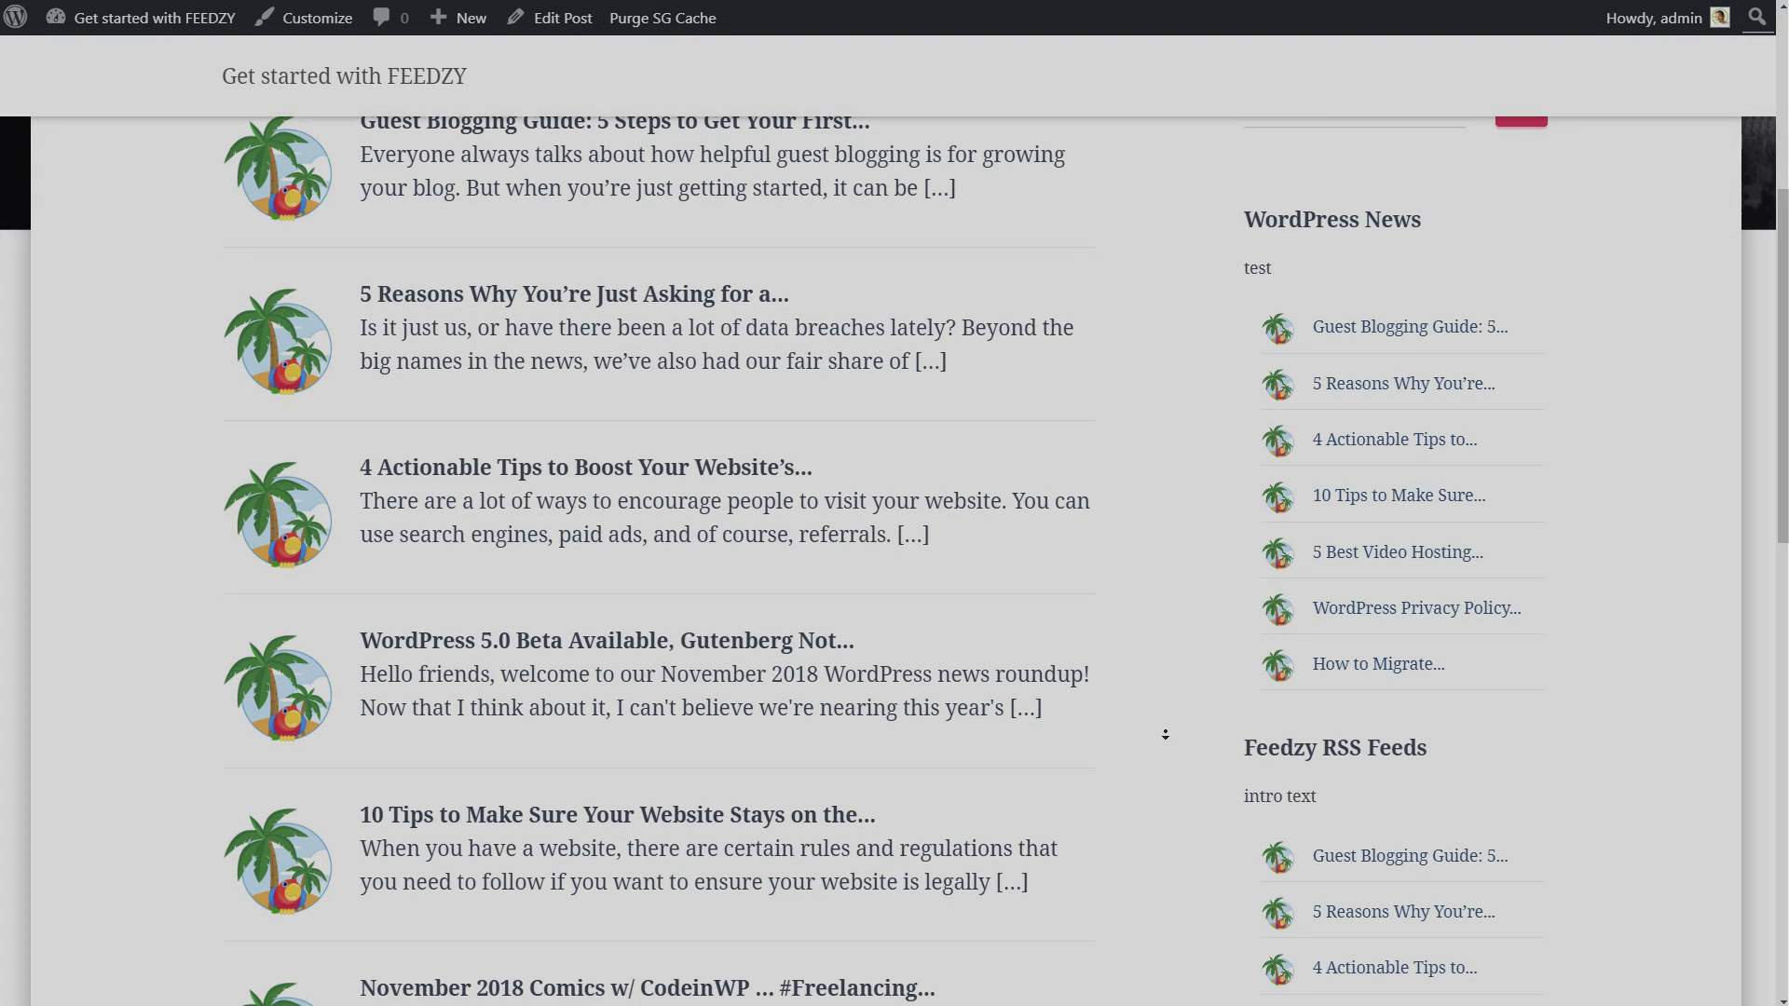
{"action": "scroll", "coordinate": [1626, 564], "scroll_direction": "up", "scroll_amount": 5}
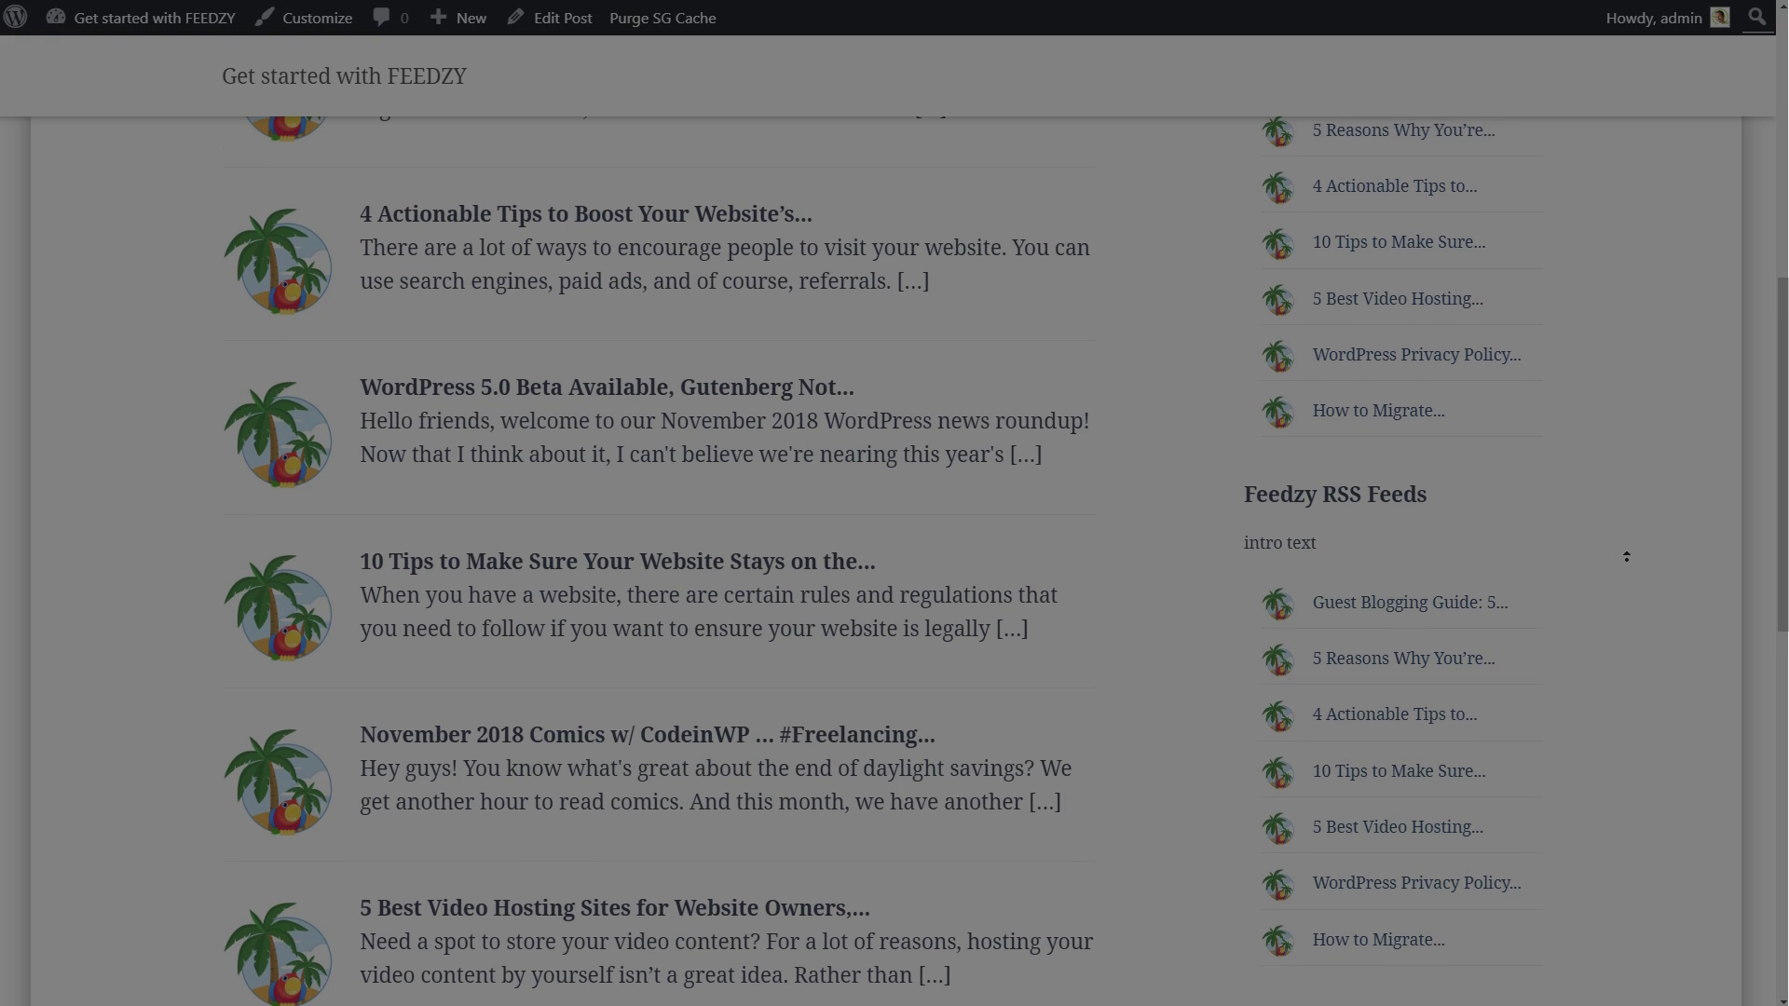
{"action": "scroll", "coordinate": [1628, 527], "scroll_direction": "up", "scroll_amount": 5}
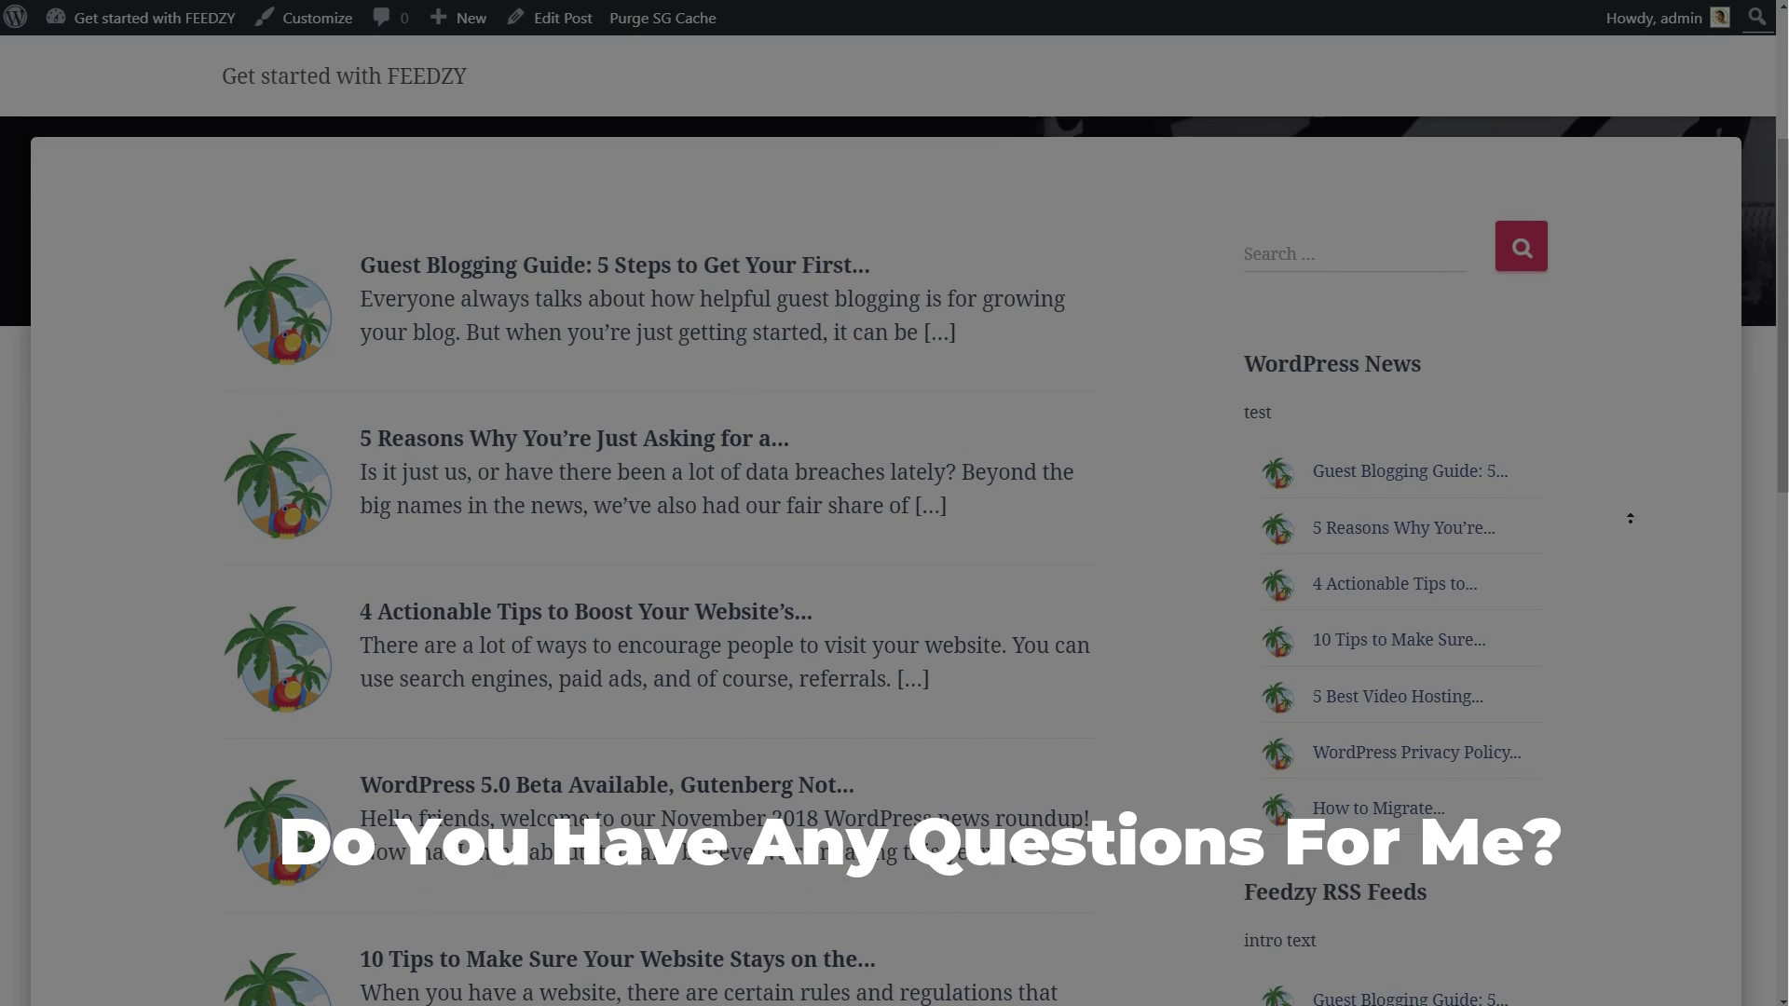
{"action": "scroll", "coordinate": [1629, 545], "scroll_direction": "up", "scroll_amount": 2}
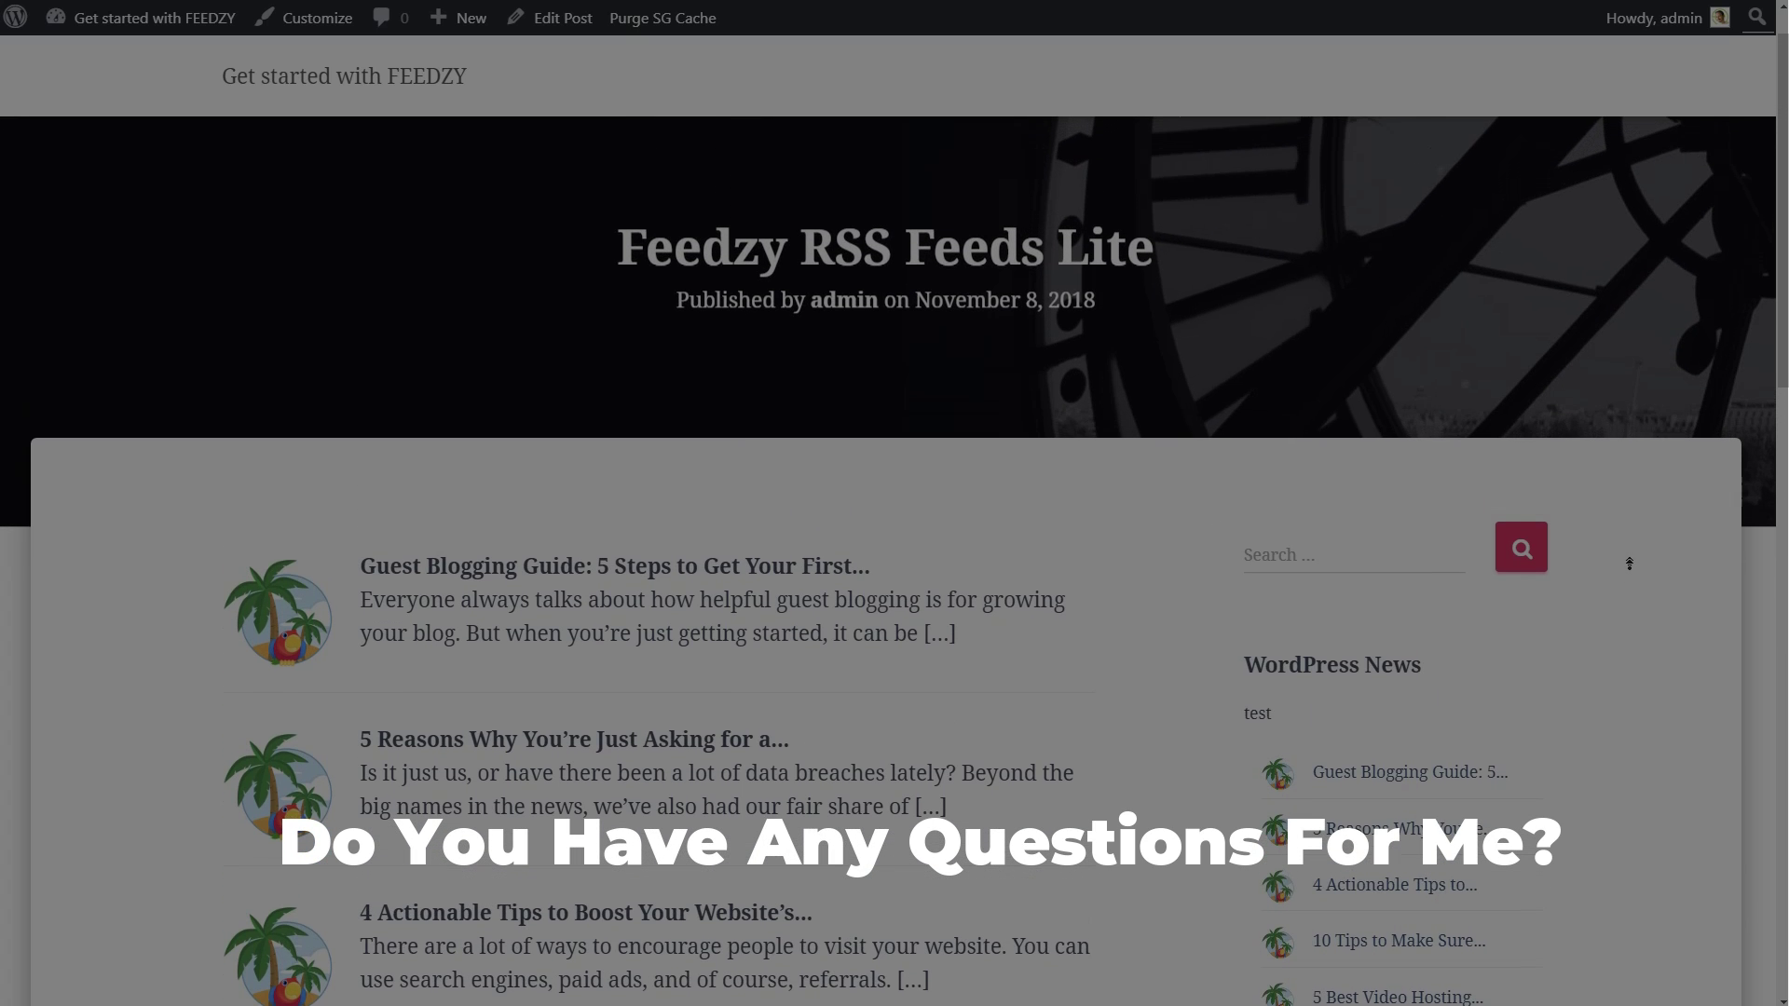